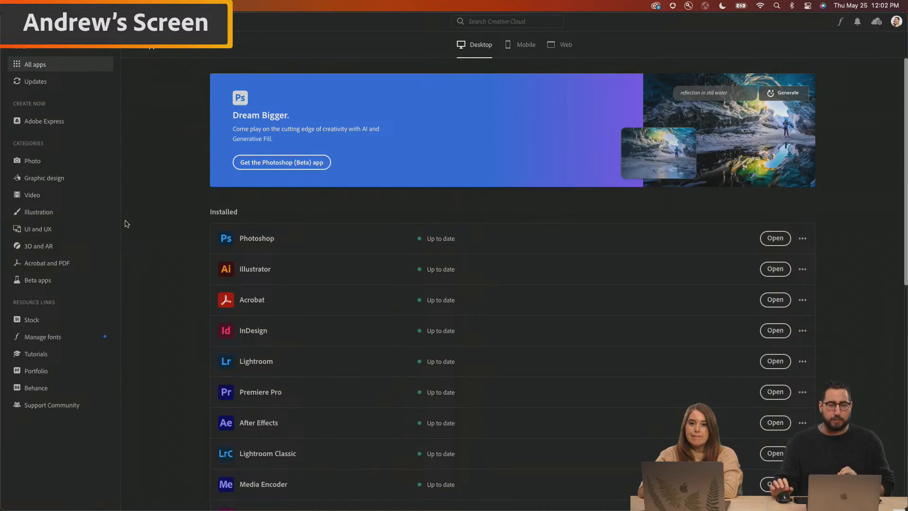
Review the recent updates and the beta apps in Creative Cloud, and return to the list of all apps.
click(87, 83)
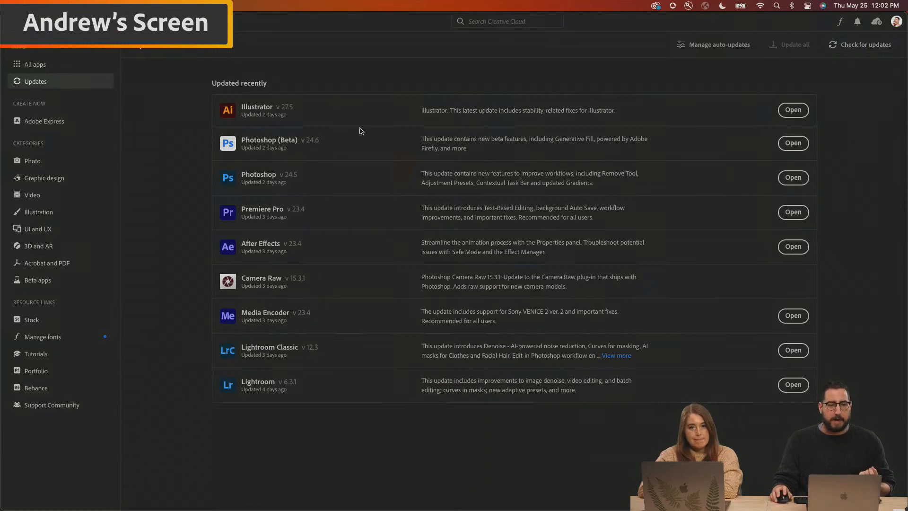
click(74, 283)
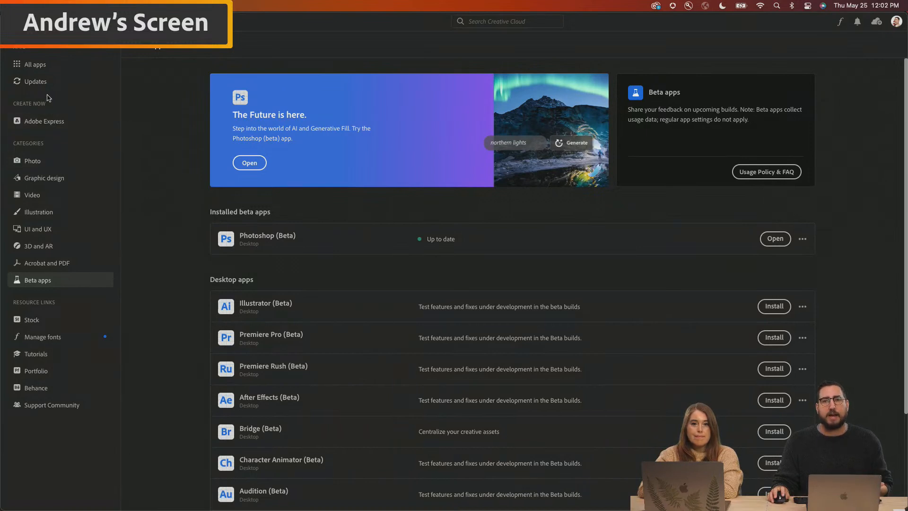
click(36, 64)
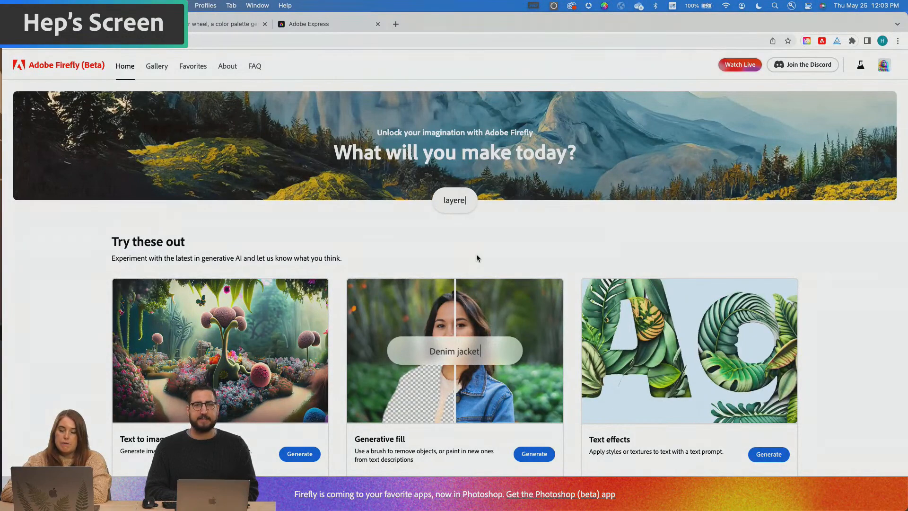
Open Generative fill in Adobe Firefly and load the sample image of the curved futuristic house on a hillside.
scroll(477, 258, down, 5)
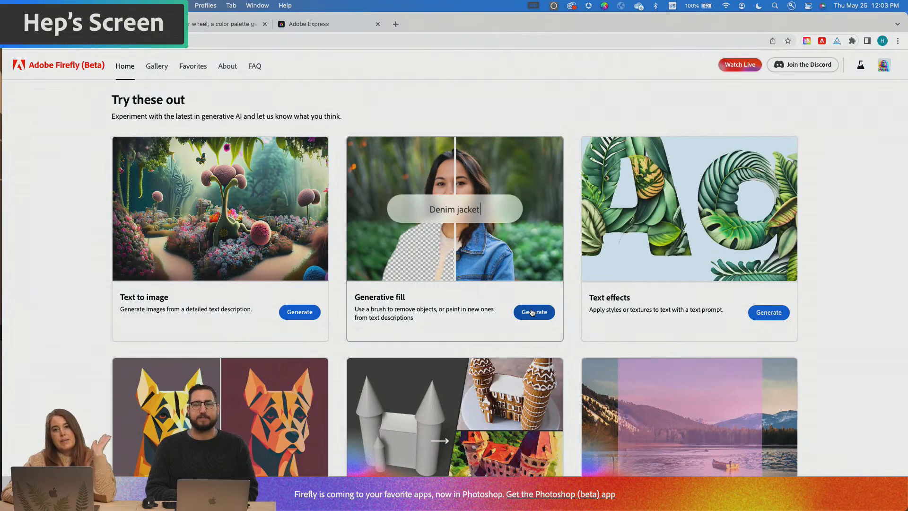
click(532, 312)
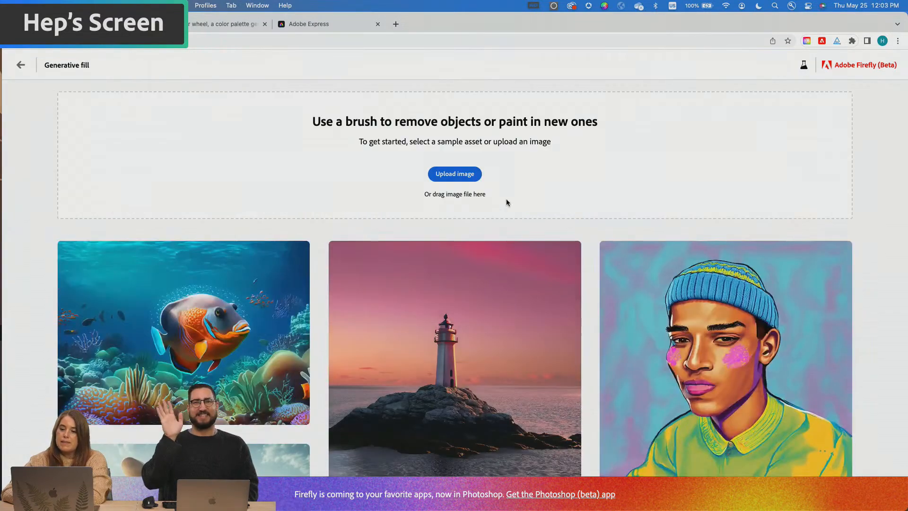
scroll(507, 200, down, 5)
scroll(507, 203, down, 1)
mouse_move(207, 271)
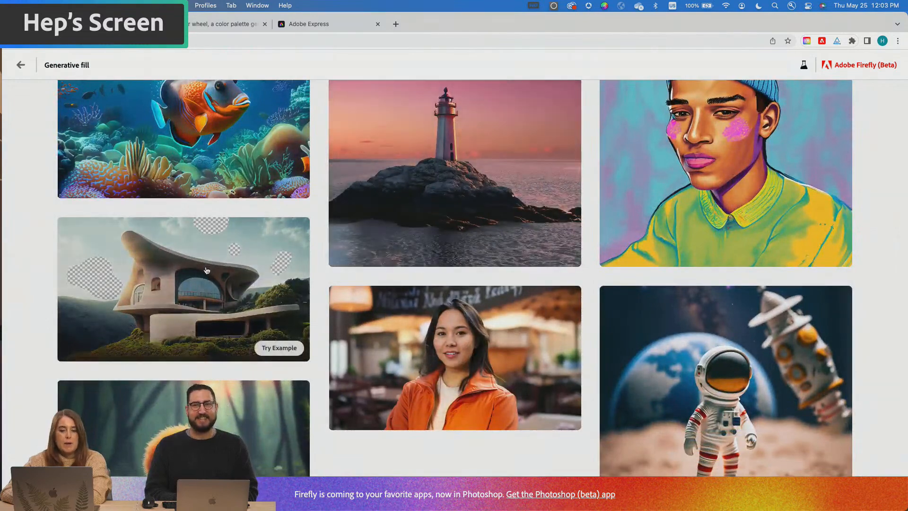
scroll(198, 290, up, 1)
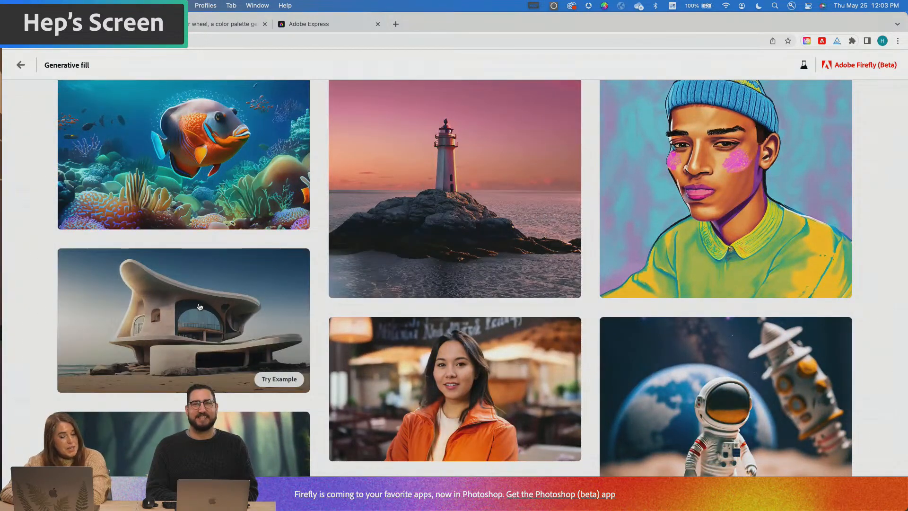
scroll(203, 326, up, 1)
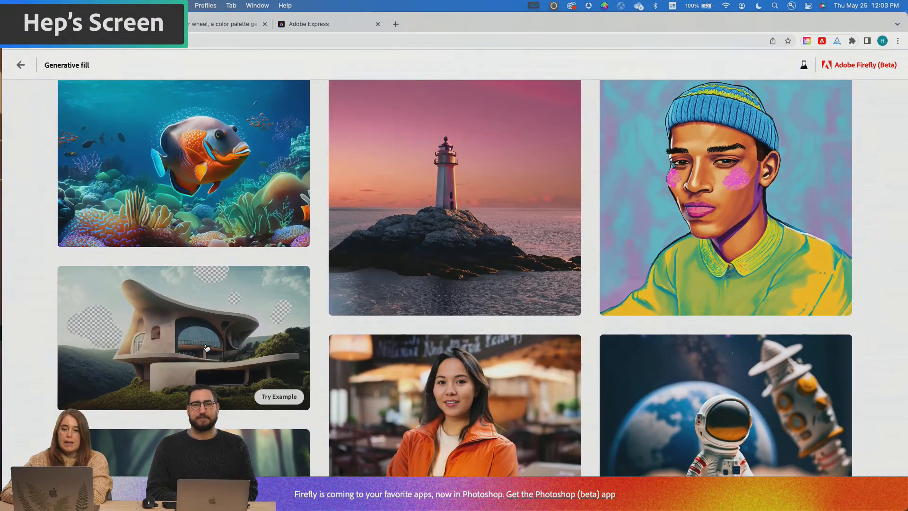
scroll(206, 348, up, 4)
scroll(206, 348, up, 1)
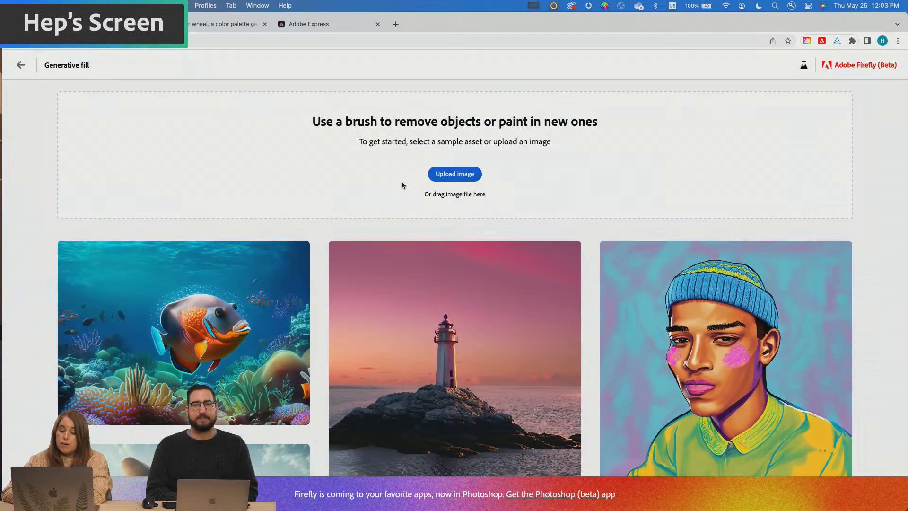
scroll(400, 184, down, 7)
mouse_move(261, 248)
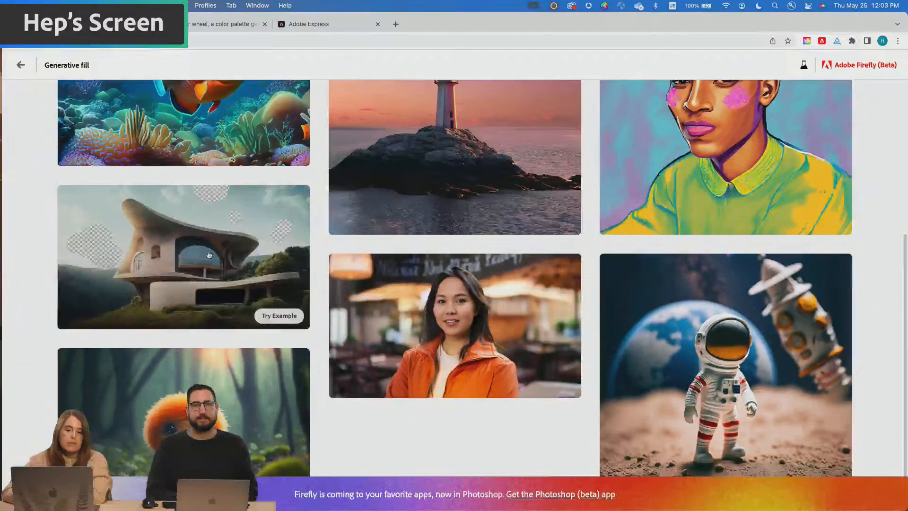
click(273, 318)
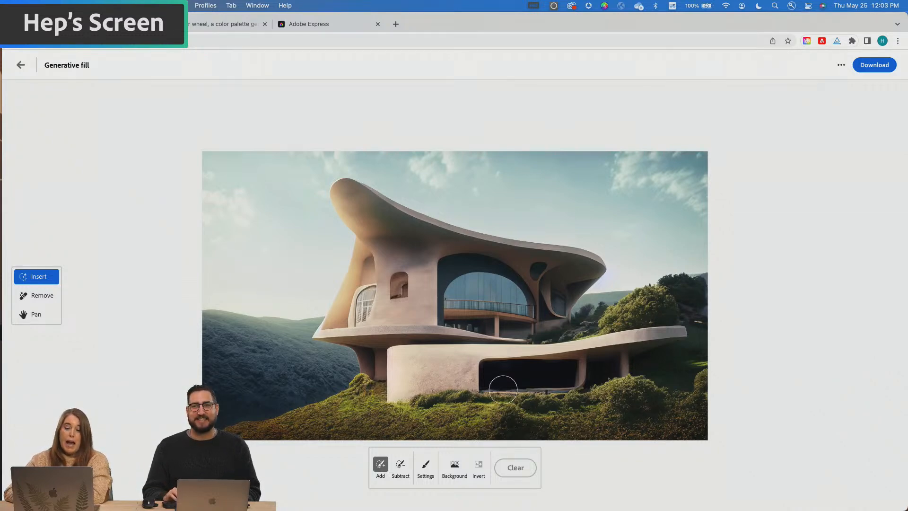
Remove the background around the futuristic house.
scroll(504, 390, down, 1)
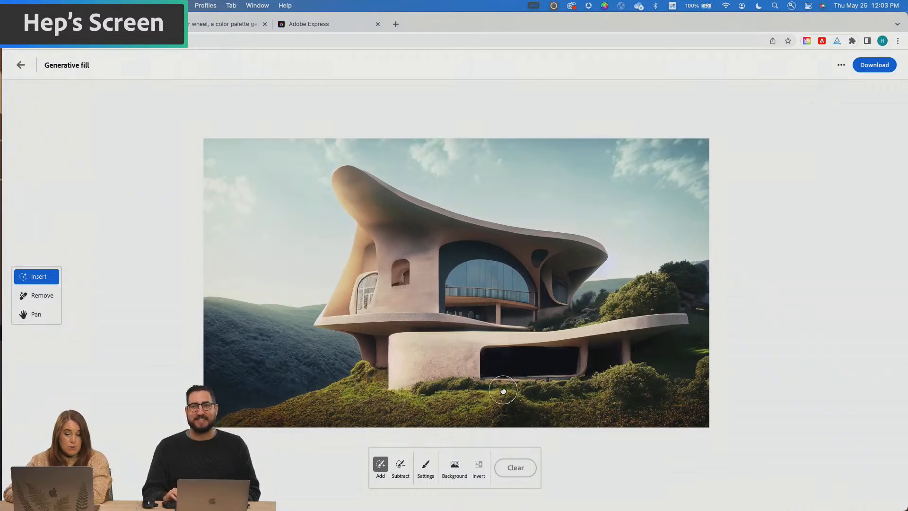
click(455, 467)
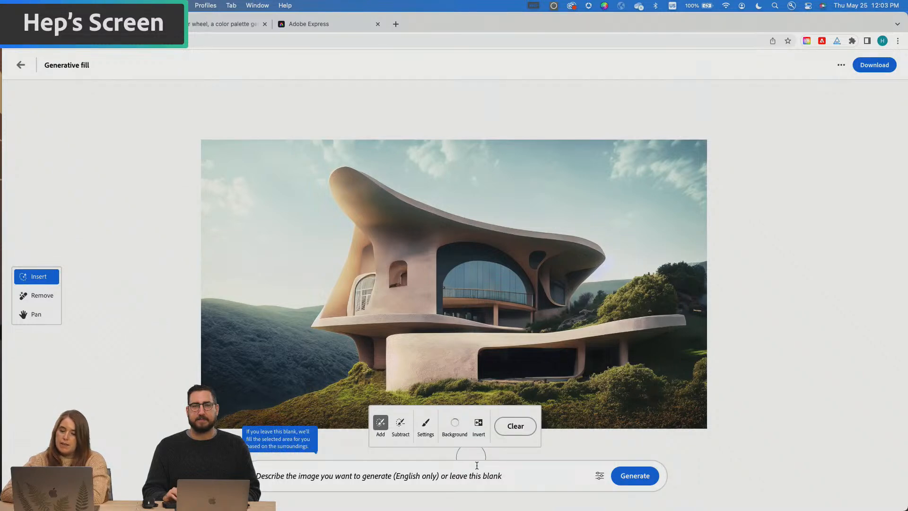
Generate a new background for the house from the prompt "downtown city at night".
click(423, 477)
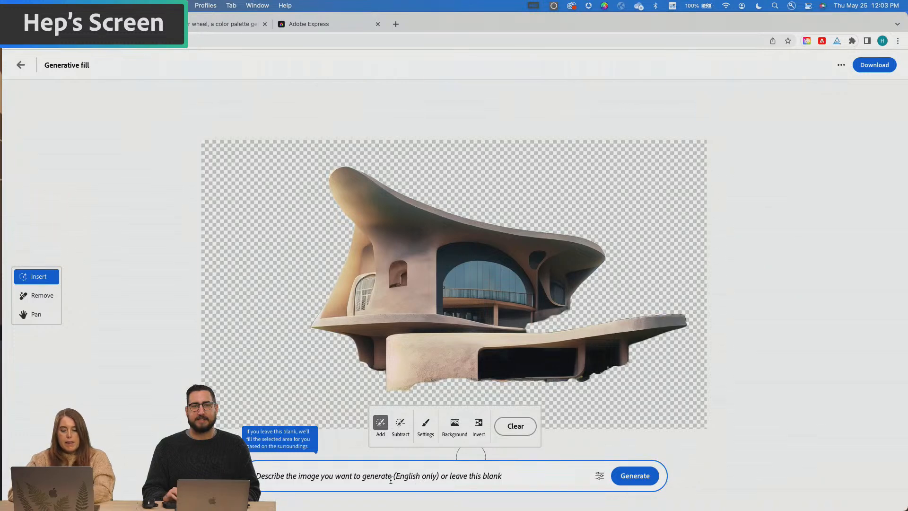
text(a od)
key(BackSpace)
key(BackSpace)
key(BackSpace)
key(BackSpace)
text(a downt)
text(own city at night)
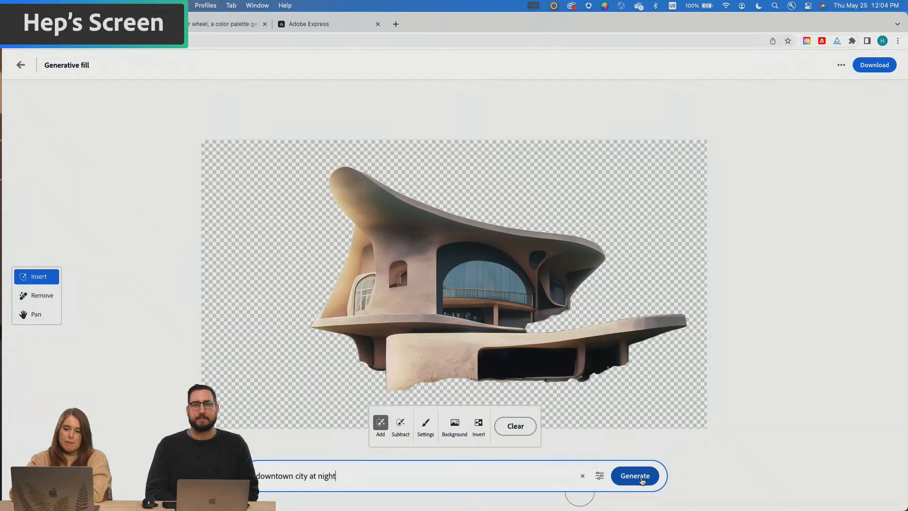
click(635, 475)
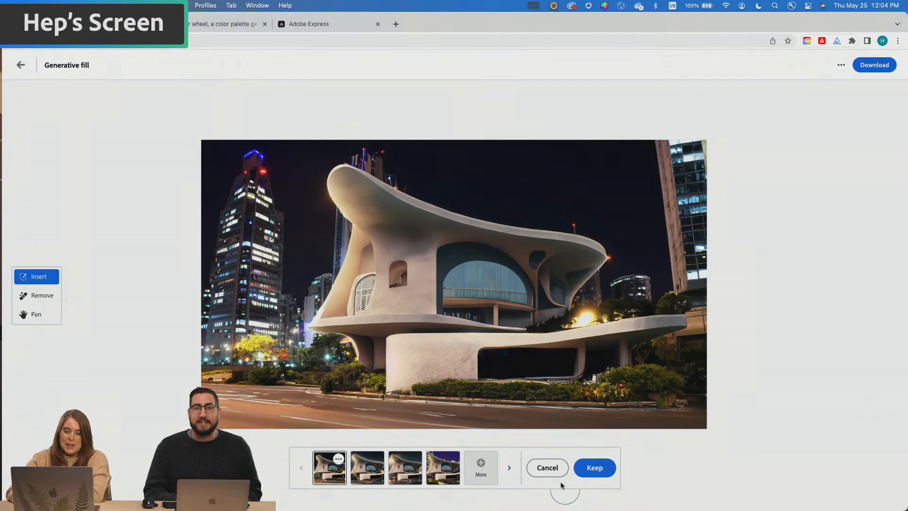
Compare the generated night-time city variations of the house's background.
click(374, 471)
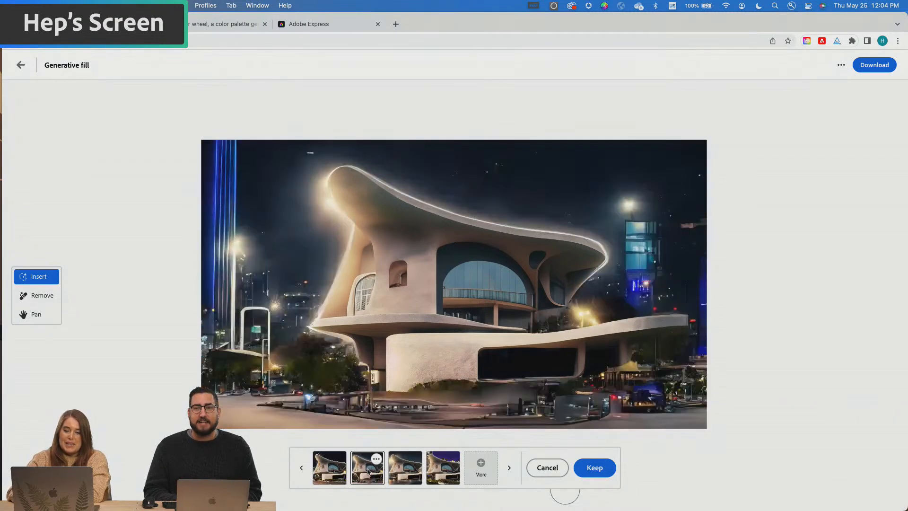
click(402, 468)
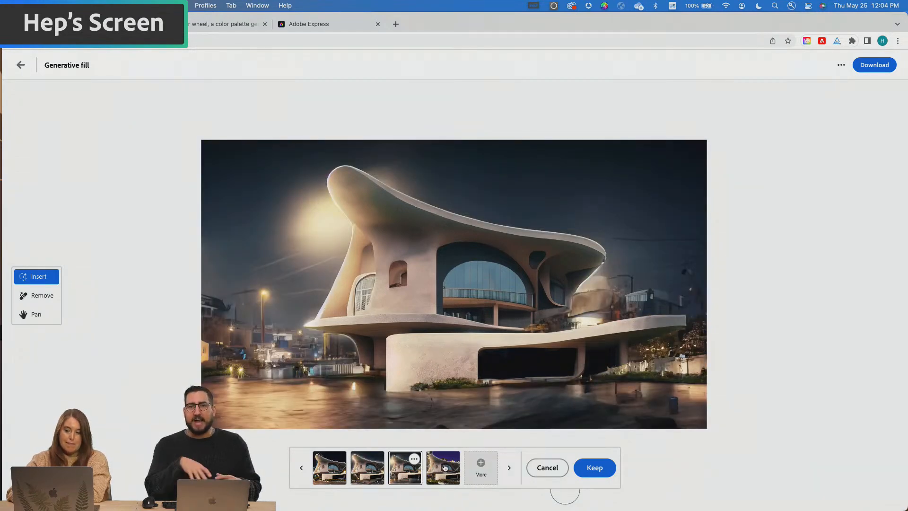
click(444, 467)
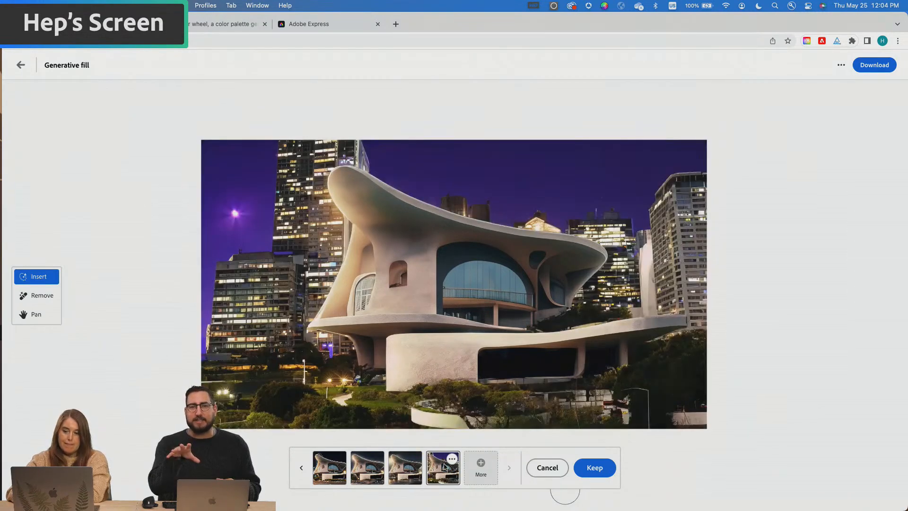
click(407, 470)
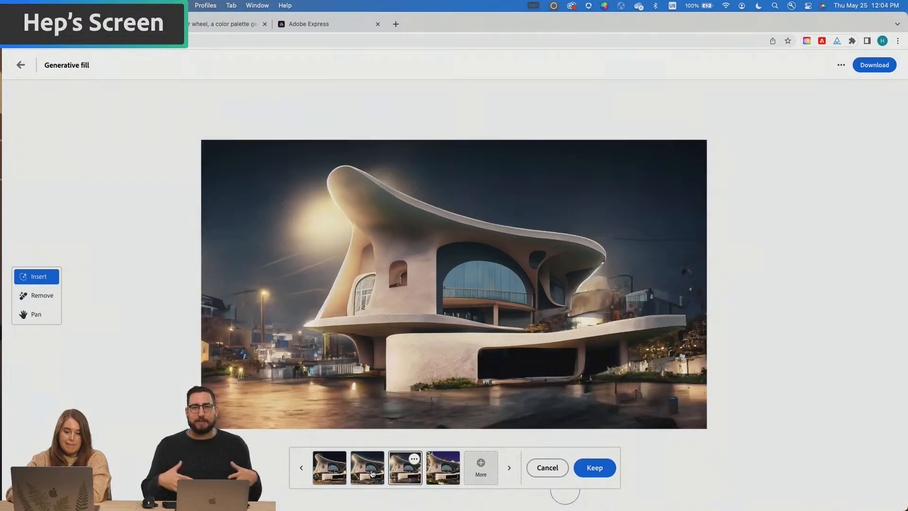
click(367, 476)
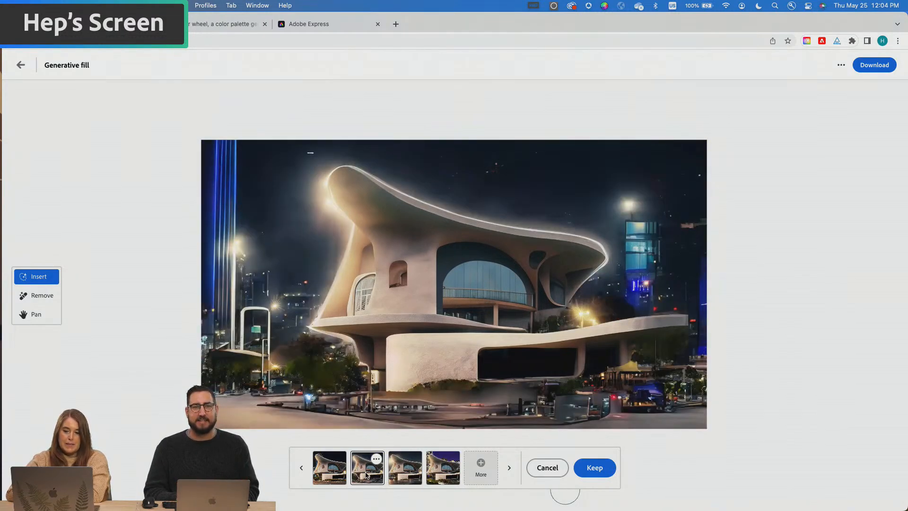
click(396, 472)
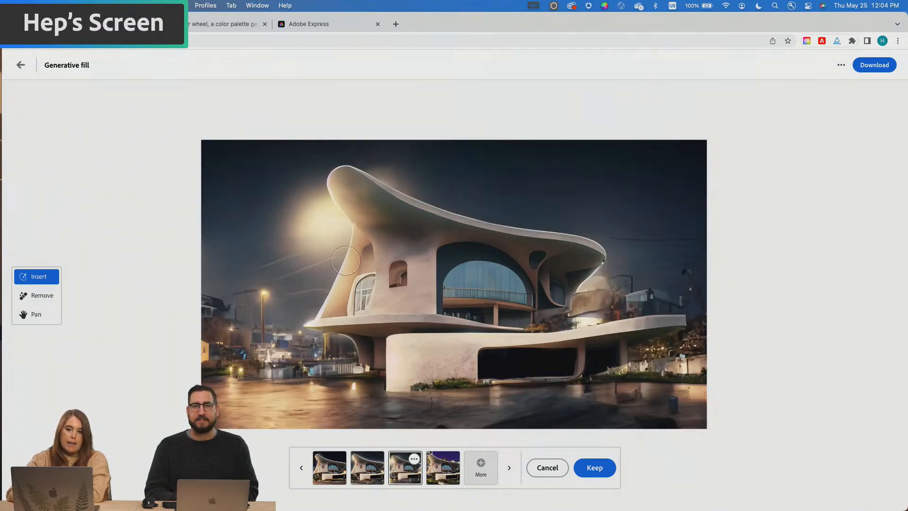
click(333, 475)
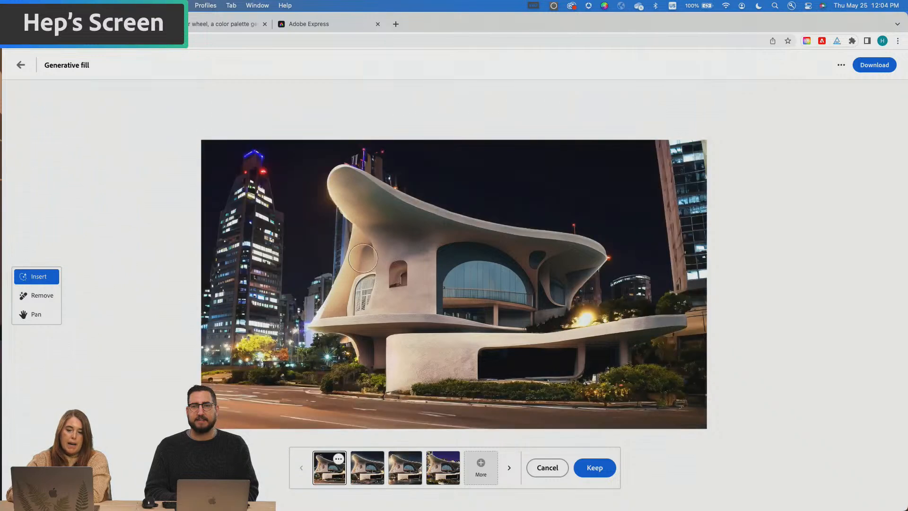
click(443, 475)
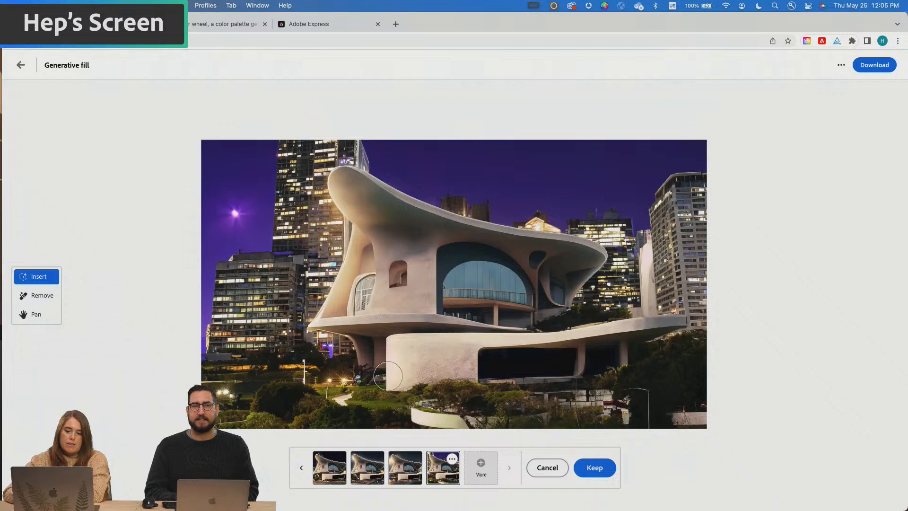
click(399, 473)
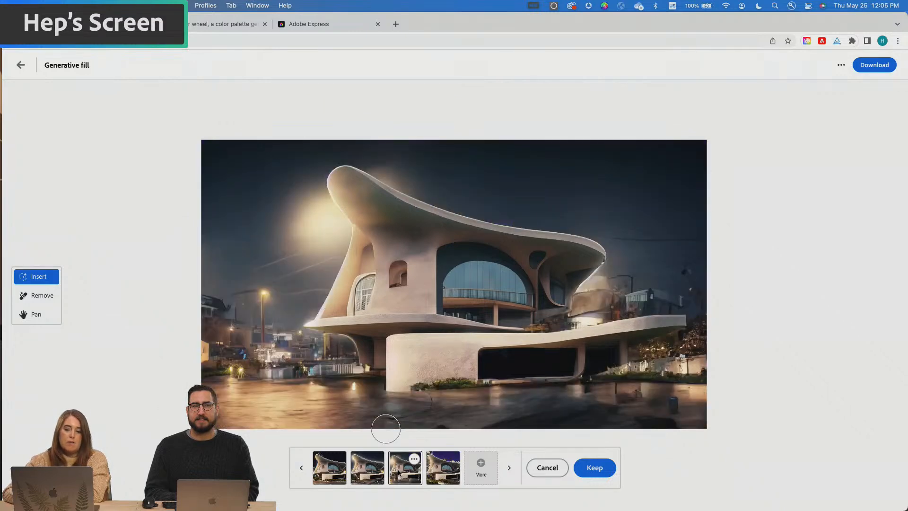
Discard the city variations and generate a background from the prompt "alien world with nebula in the sky".
click(547, 469)
triple_click(410, 470)
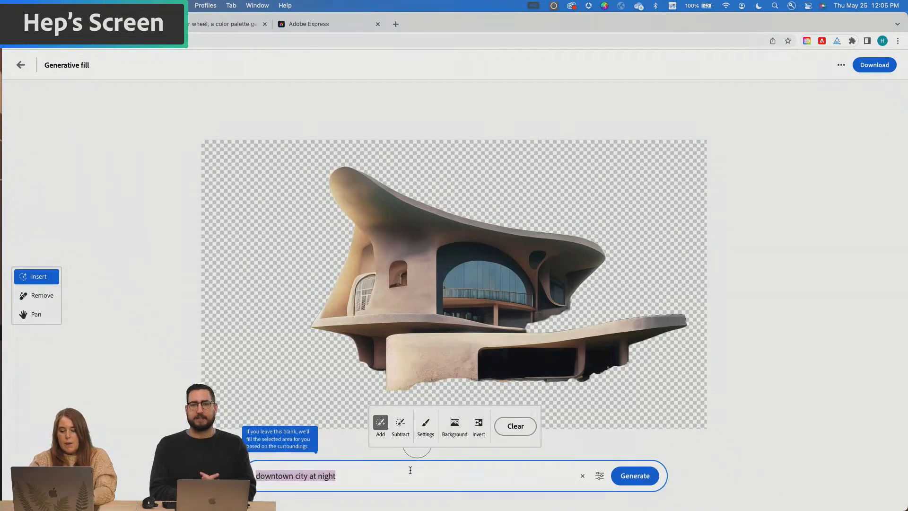
text(alien )
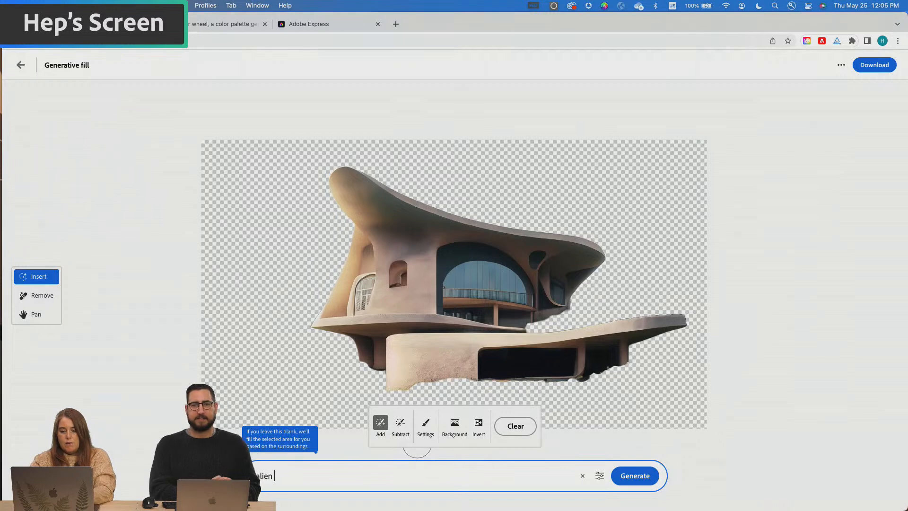
text(world with nebula in the sky)
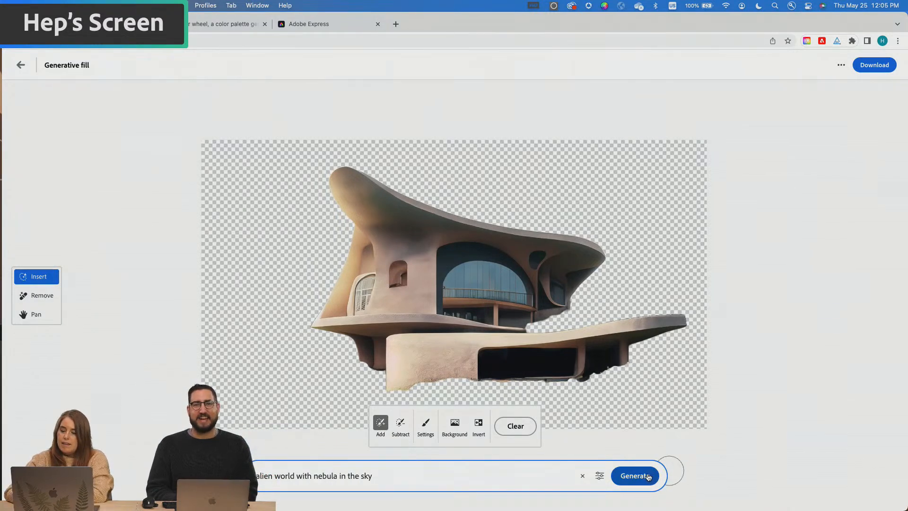
click(651, 476)
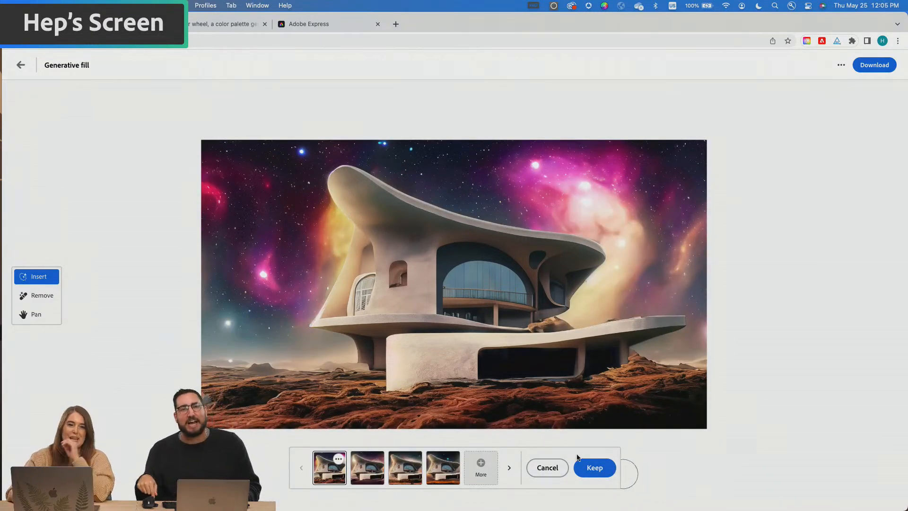
Compare the generated alien world variations behind the house.
mouse_move(494, 506)
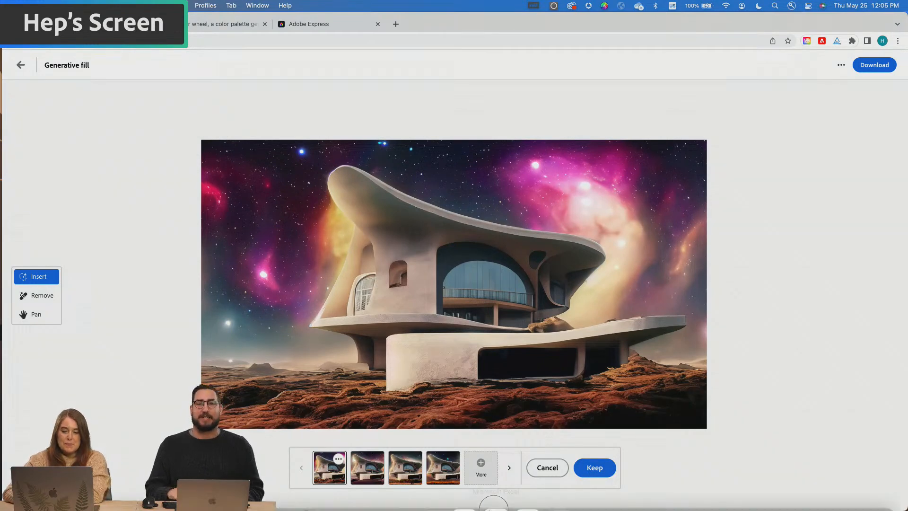
click(371, 474)
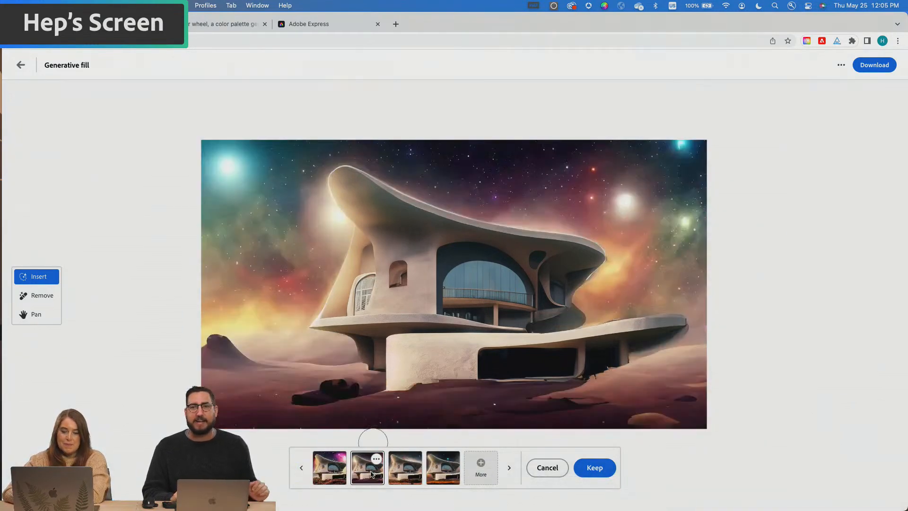
click(402, 475)
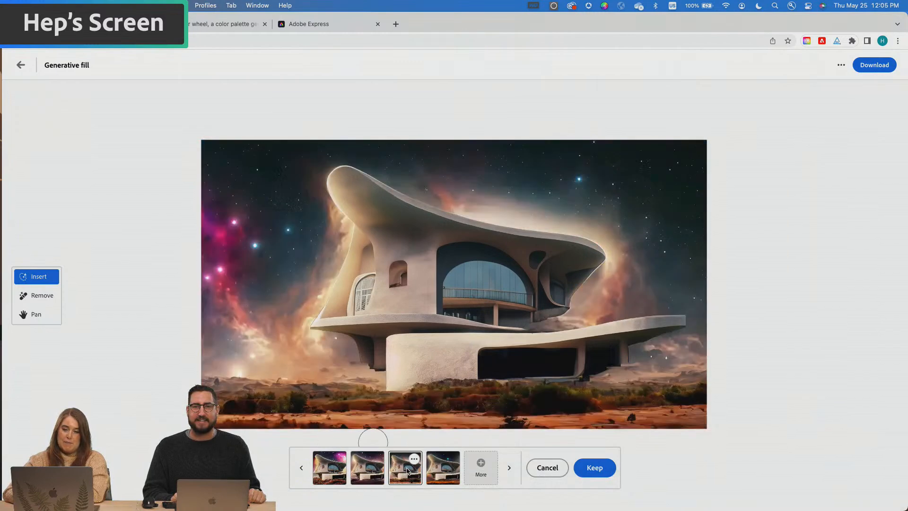
click(444, 476)
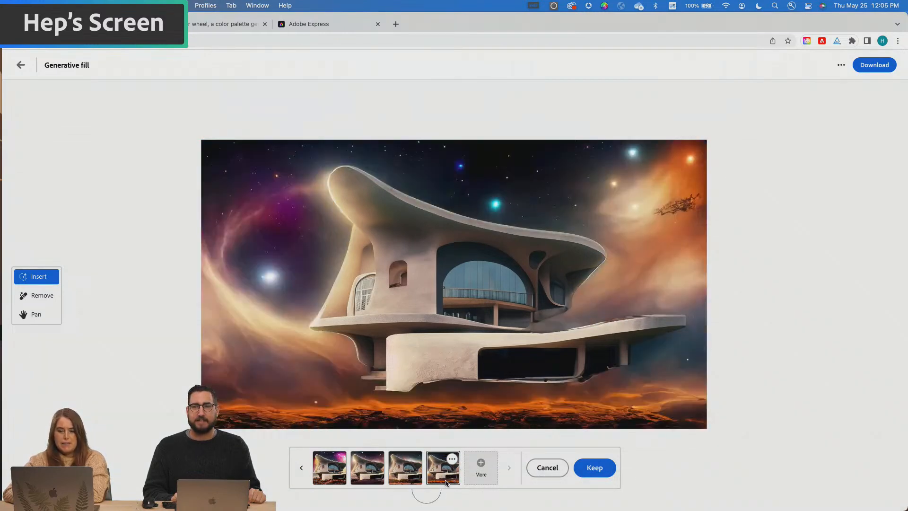
click(405, 471)
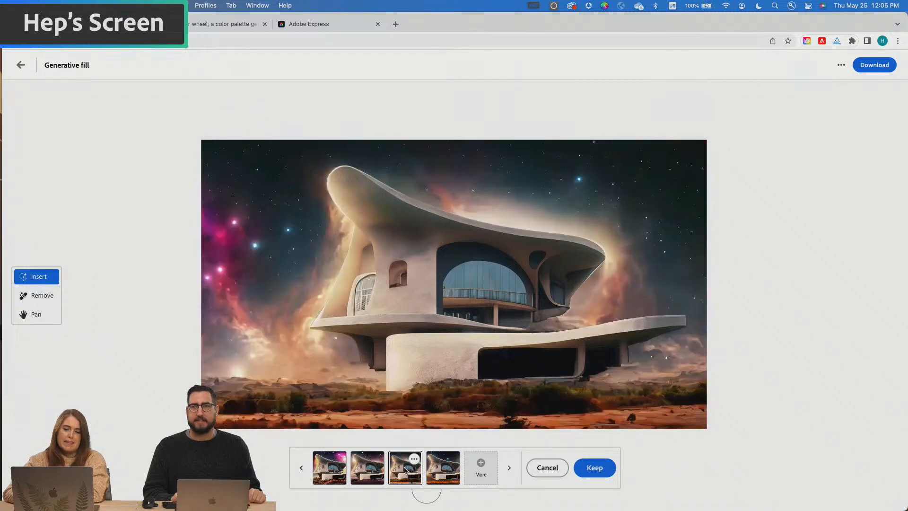
click(367, 466)
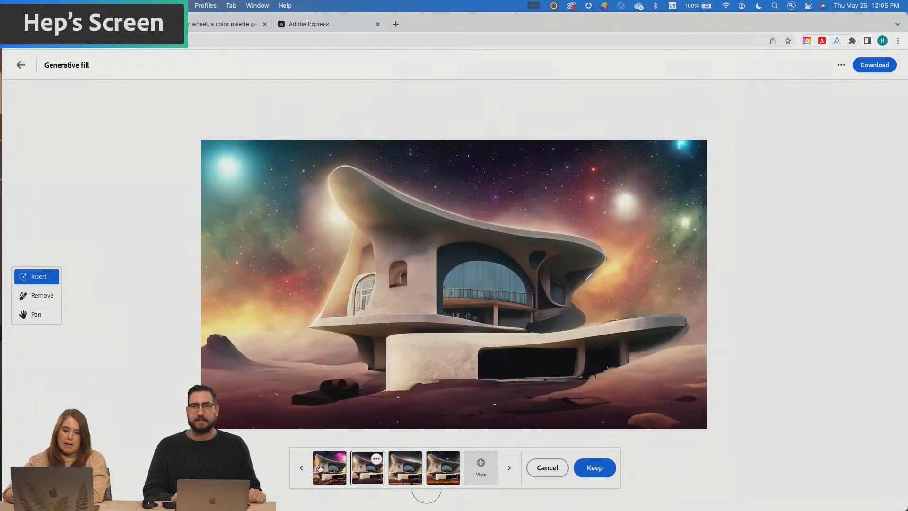
View the first alien world variation of the house again, and return to the second one.
click(319, 468)
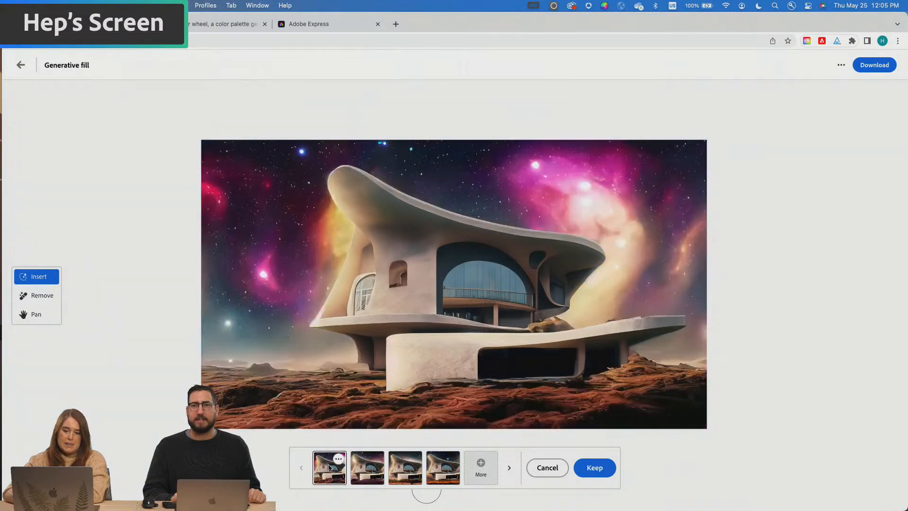
click(367, 469)
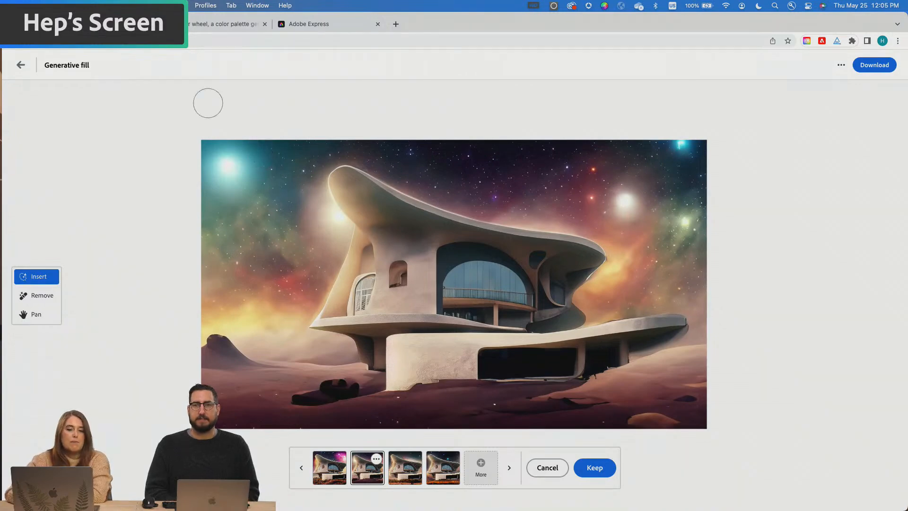
Leave the house image and load Cosmo-AdobeStock_579126650.jpeg from the Adobe Live folder into Generative fill.
click(21, 64)
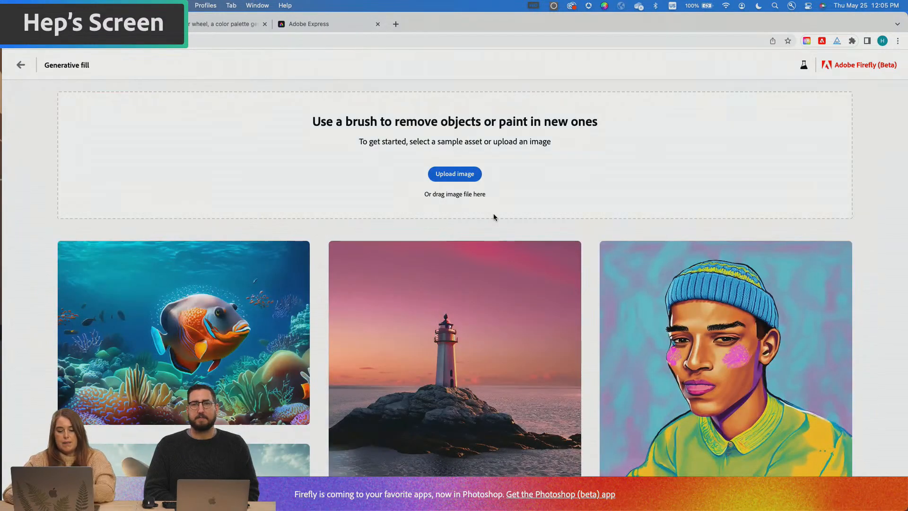
key(super+Tab)
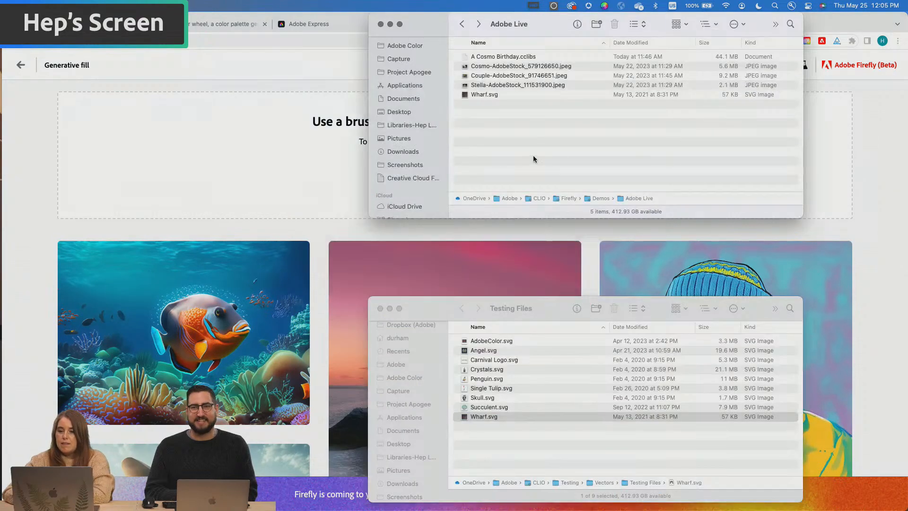
drag(531, 65, 251, 167)
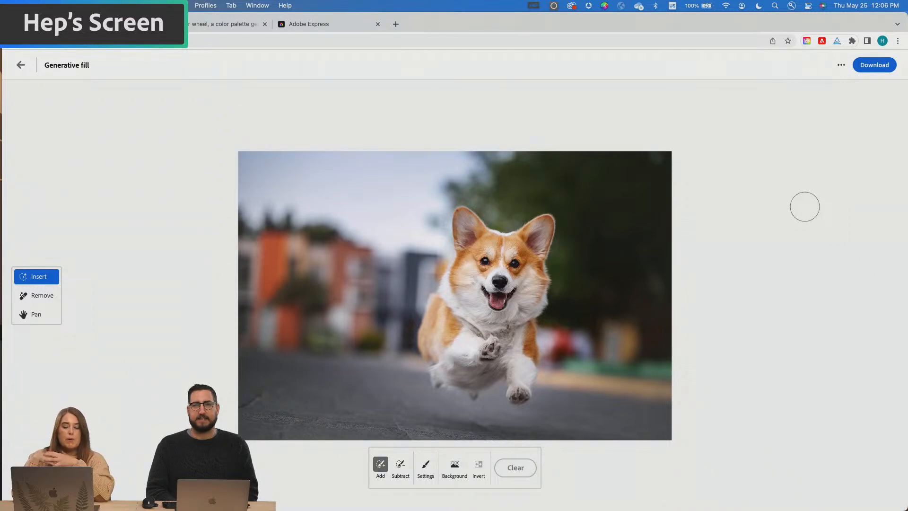
Remove the background around the corgi and generate a new one from the prompt "colorful plastic balls".
click(455, 468)
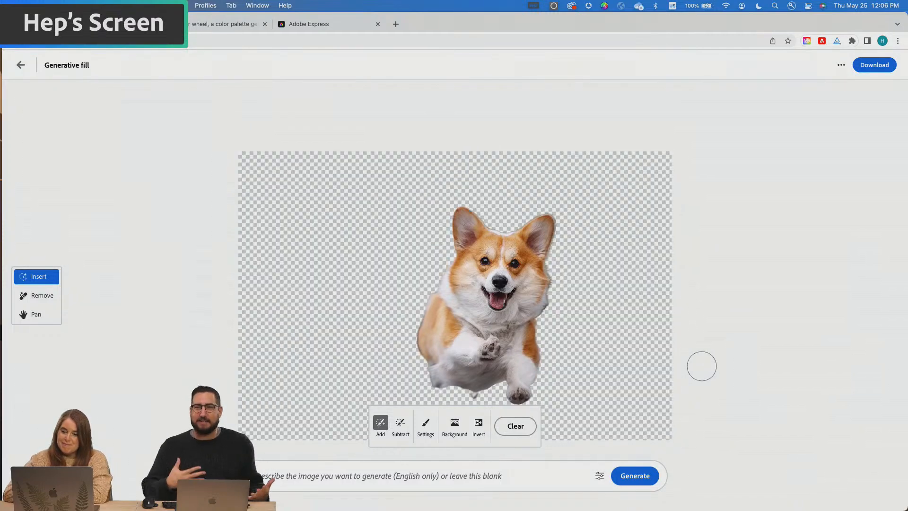
click(447, 479)
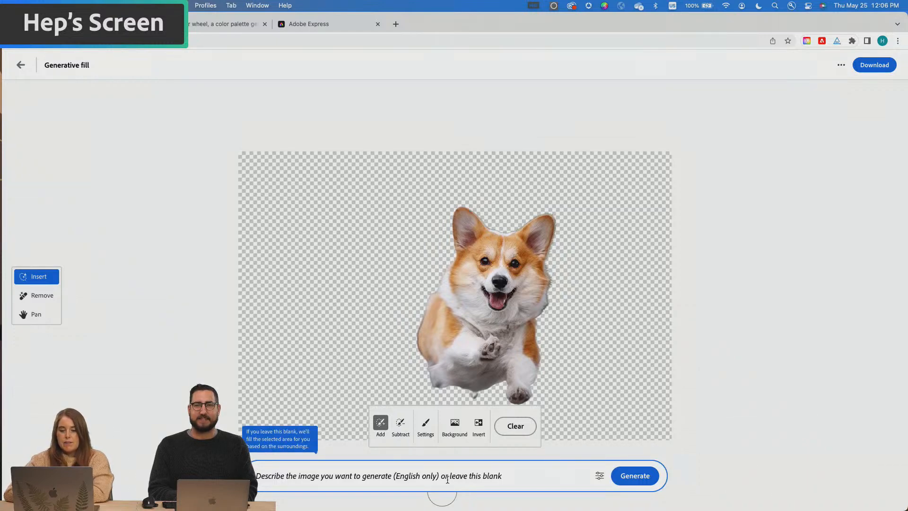
text(a)
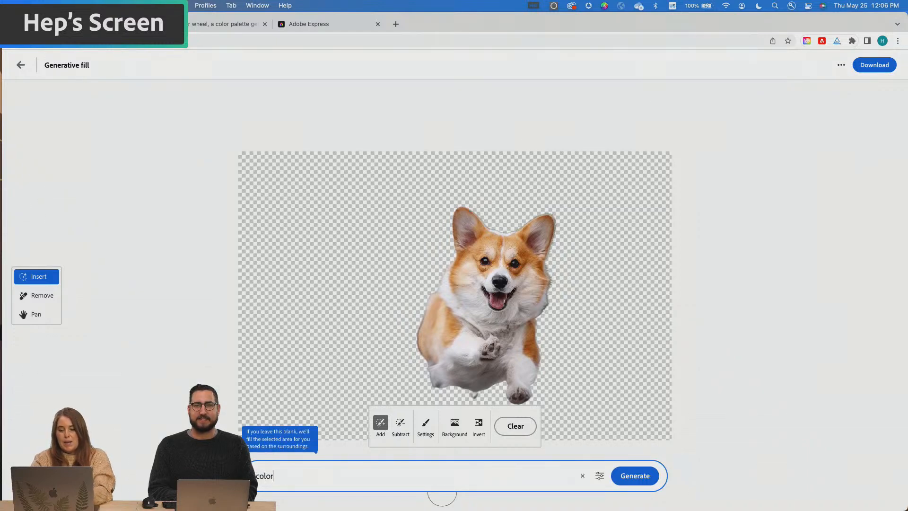
text( colorful plasi)
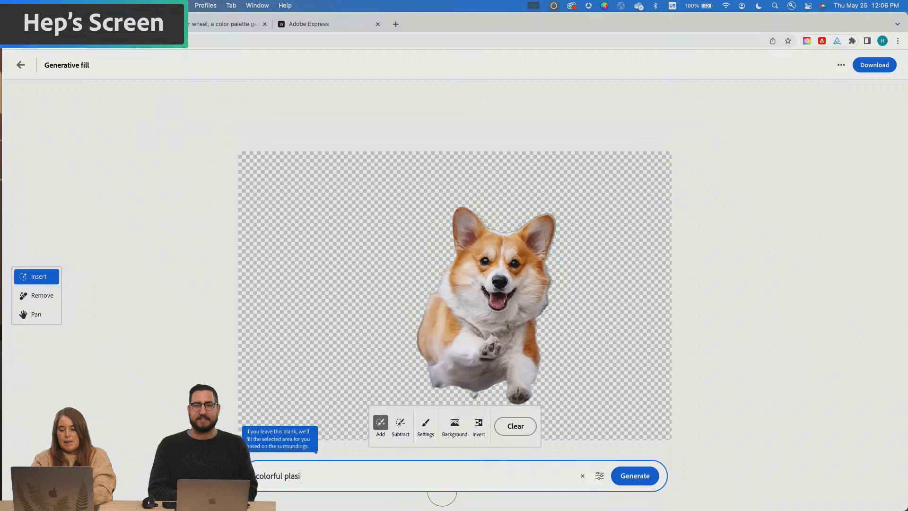
key(BackSpace)
text(tic b)
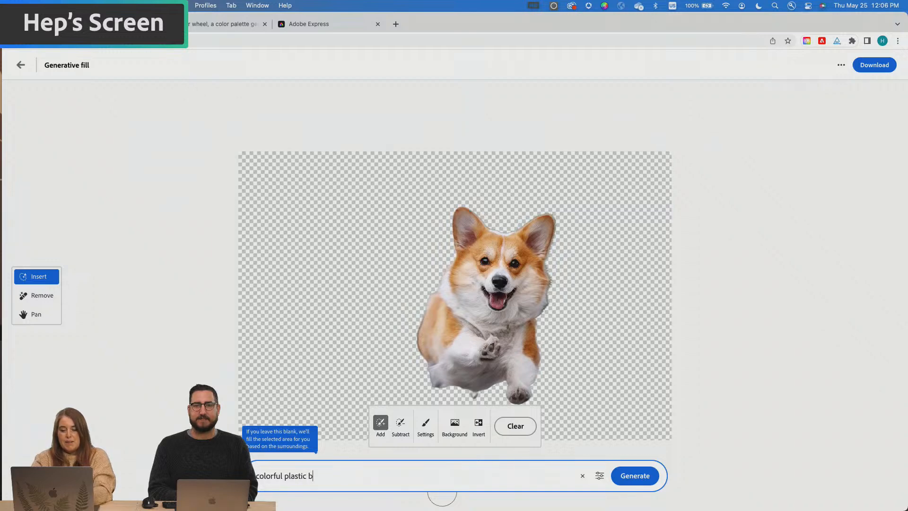
text(alls)
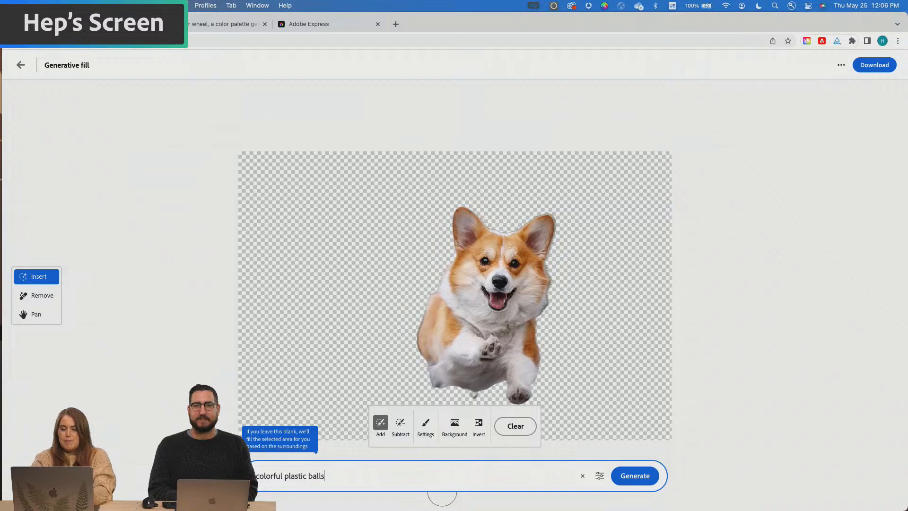
click(637, 480)
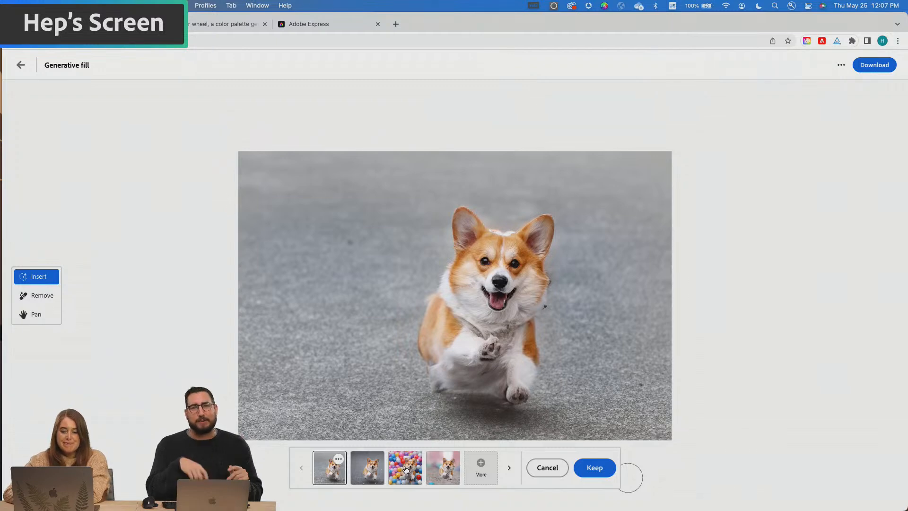
Compare the generated backgrounds and keep the third variation, with the corgi surrounded by colorful balls.
click(372, 470)
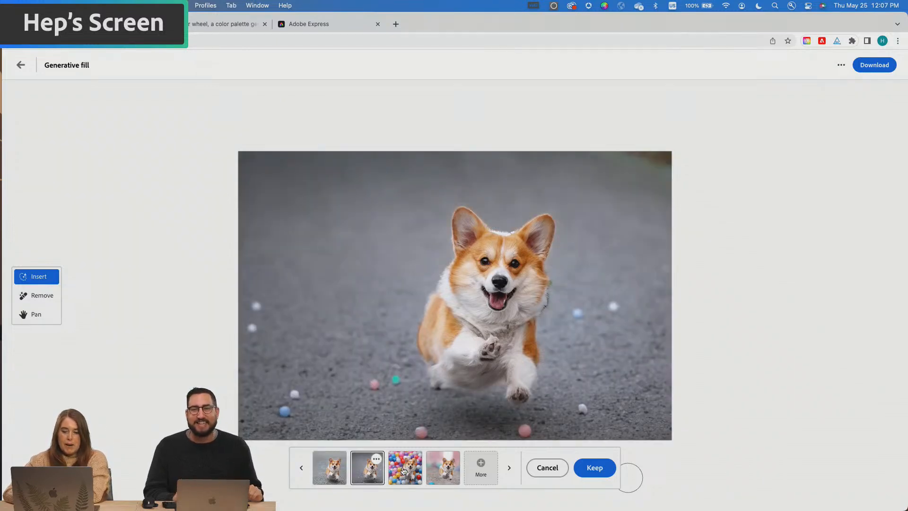
click(445, 470)
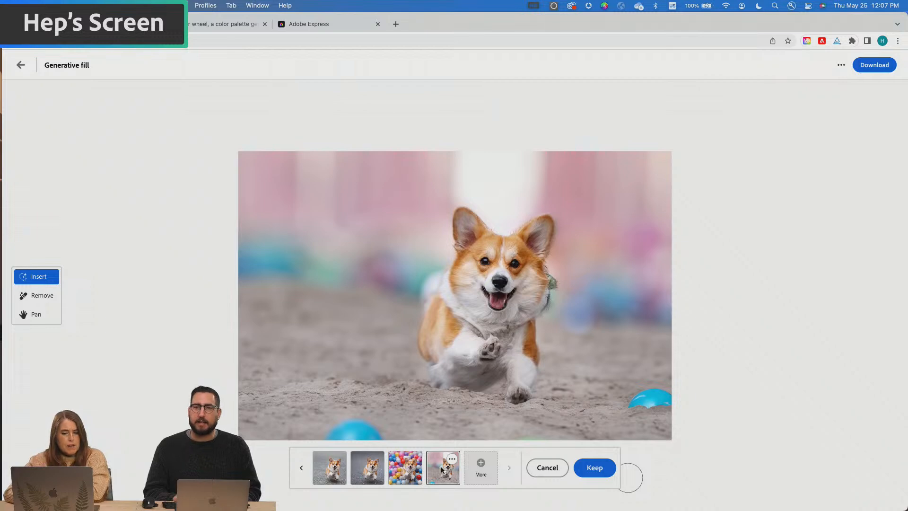
click(416, 470)
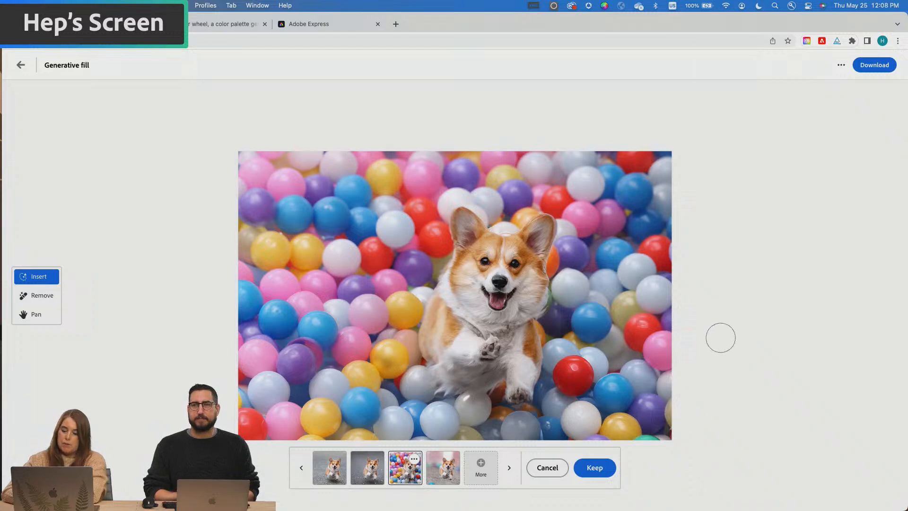
click(595, 468)
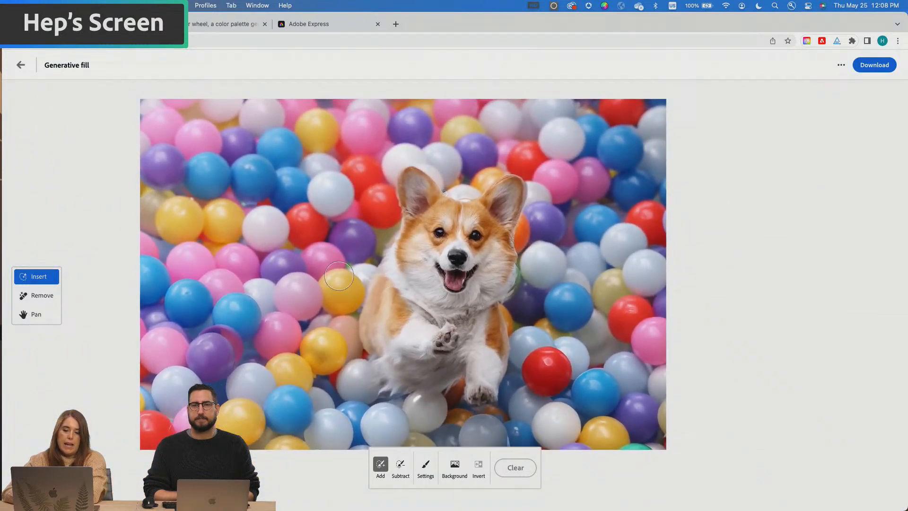
Increase the brush size and brush out a large round area among the balls in front of the corgi's shoulder side.
scroll(187, 262, up, 3)
scroll(188, 261, up, 3)
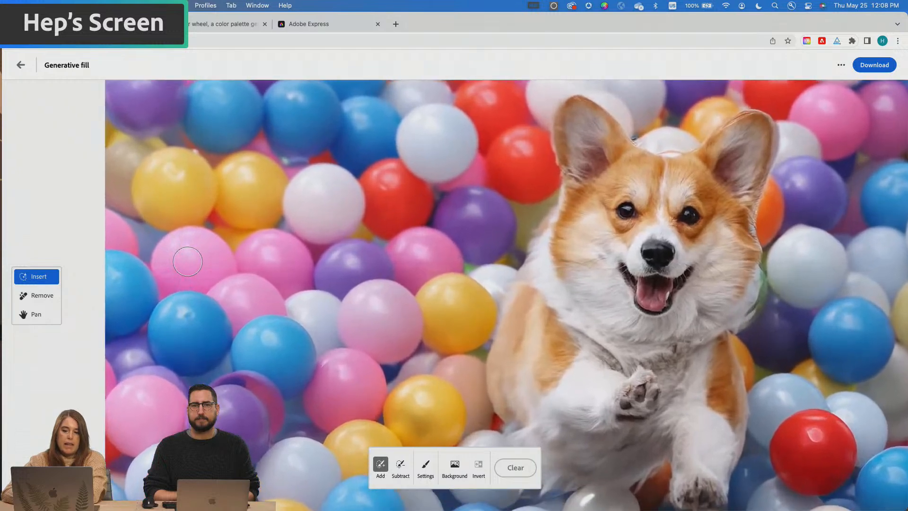
scroll(188, 261, down, 1)
scroll(188, 262, left, 3)
scroll(188, 261, down, 2)
scroll(188, 262, right, 1)
scroll(188, 262, up, 1)
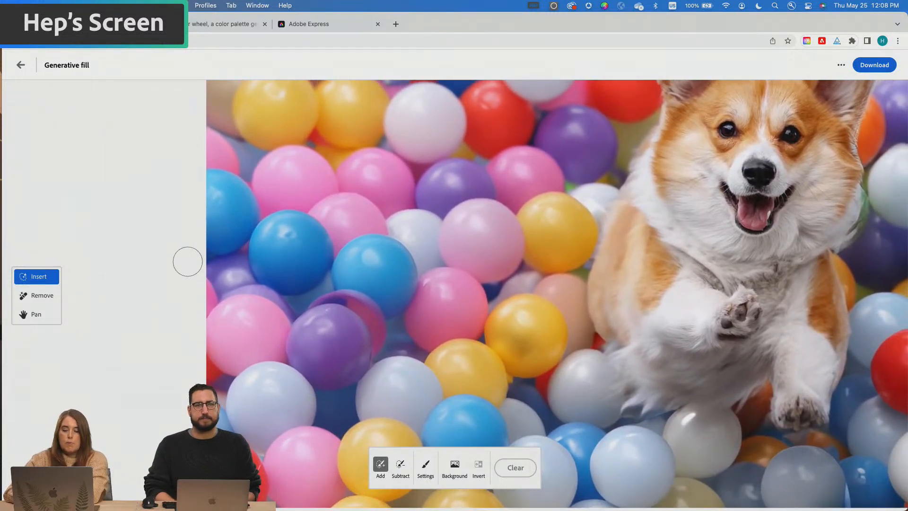
click(355, 303)
mouse_move(355, 303)
mouse_down()
mouse_move(392, 314)
mouse_move(438, 303)
mouse_move(479, 225)
mouse_up()
click(420, 434)
click(425, 427)
click(425, 427)
drag(434, 339, 444, 339)
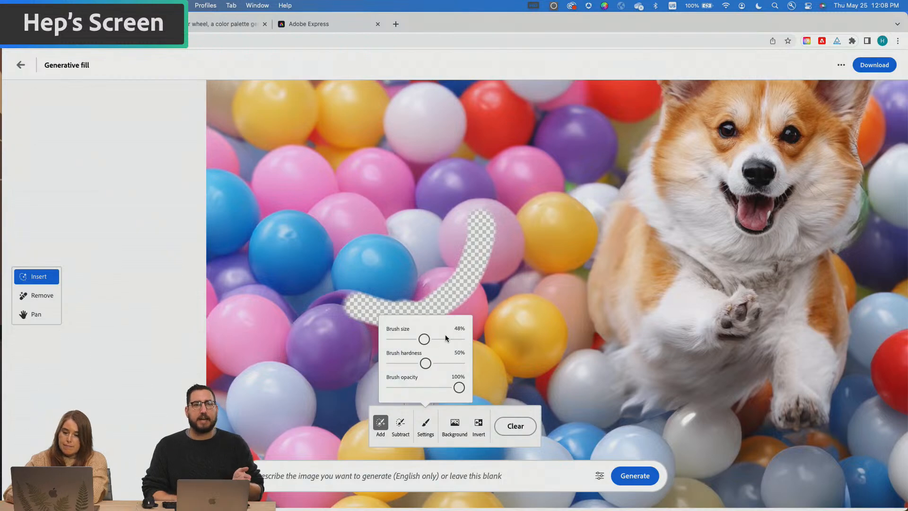
mouse_move(429, 290)
mouse_down()
mouse_move(397, 307)
mouse_move(368, 304)
mouse_move(408, 323)
mouse_move(457, 302)
mouse_move(478, 218)
mouse_move(421, 163)
mouse_move(350, 200)
mouse_move(336, 286)
mouse_move(378, 328)
mouse_move(411, 334)
mouse_move(473, 262)
mouse_move(456, 200)
mouse_move(392, 179)
mouse_move(351, 238)
mouse_move(417, 299)
mouse_move(436, 217)
mouse_move(391, 266)
mouse_move(429, 230)
mouse_move(389, 315)
mouse_move(353, 326)
mouse_move(314, 290)
mouse_move(317, 206)
mouse_move(367, 153)
mouse_move(438, 158)
mouse_move(474, 189)
mouse_move(486, 218)
mouse_move(488, 262)
mouse_move(469, 286)
mouse_move(468, 312)
mouse_move(445, 330)
mouse_move(374, 333)
mouse_up()
Generate a fill for the brushed-out round area from the prompt "pomeranian puppy sitting".
click(429, 479)
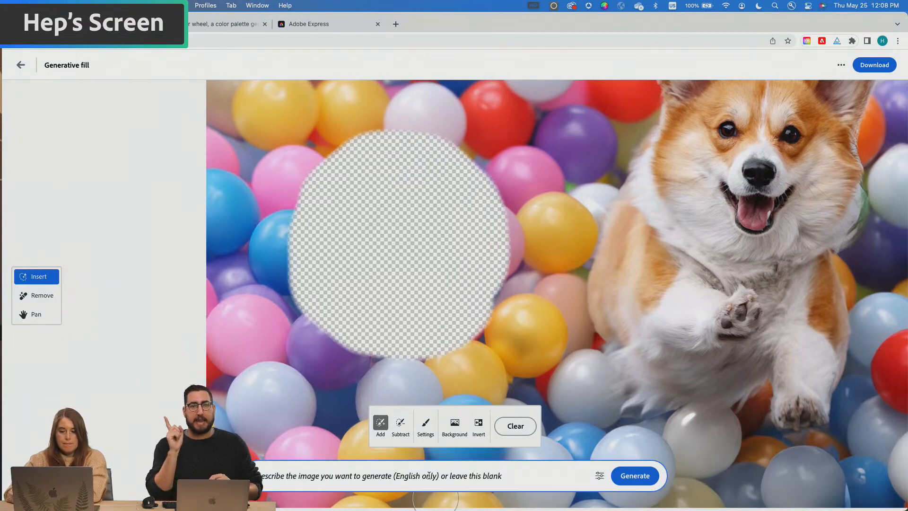
text(Boomer)
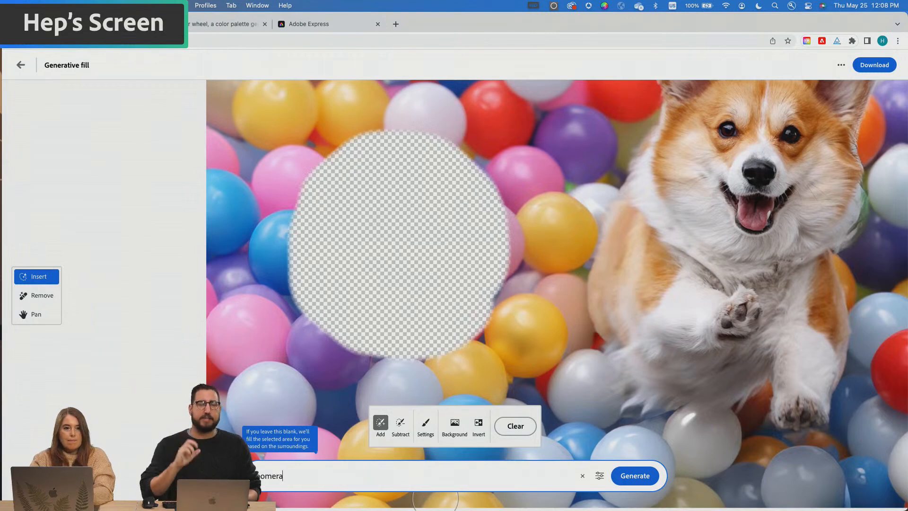
text(anian puppy )
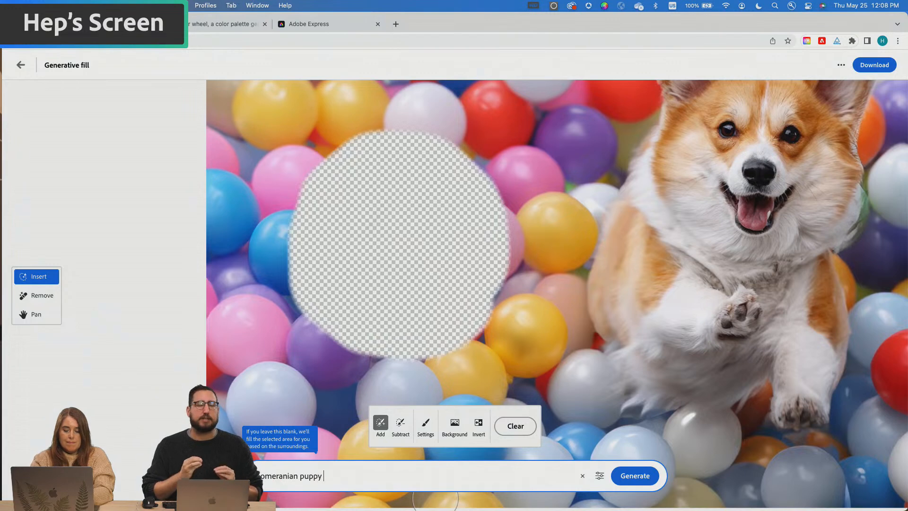
text(sitting)
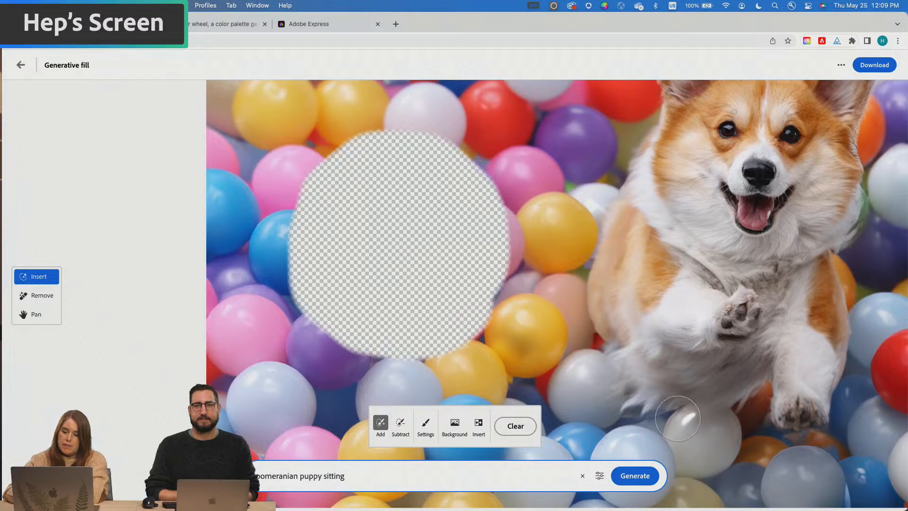
click(641, 475)
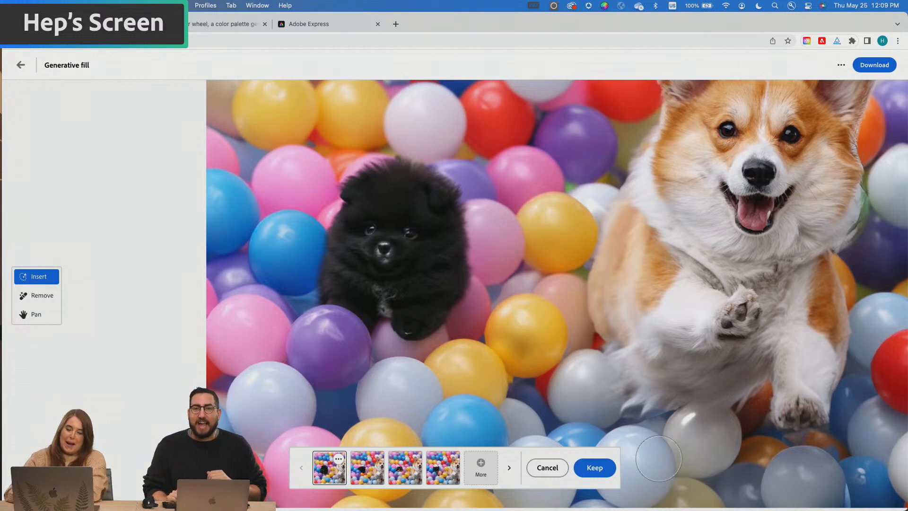
Compare the four generated puppies and select the first variation, the fluffy black puppy facing forward.
click(364, 467)
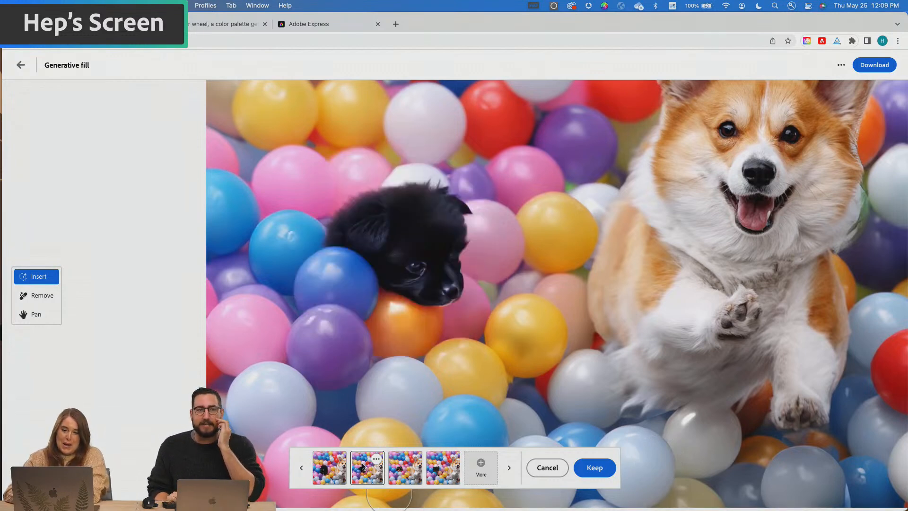
click(411, 470)
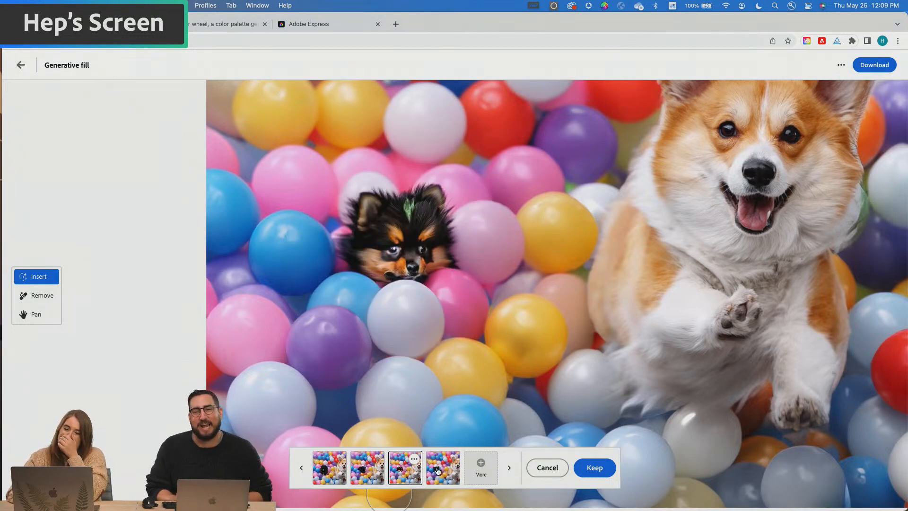
click(436, 471)
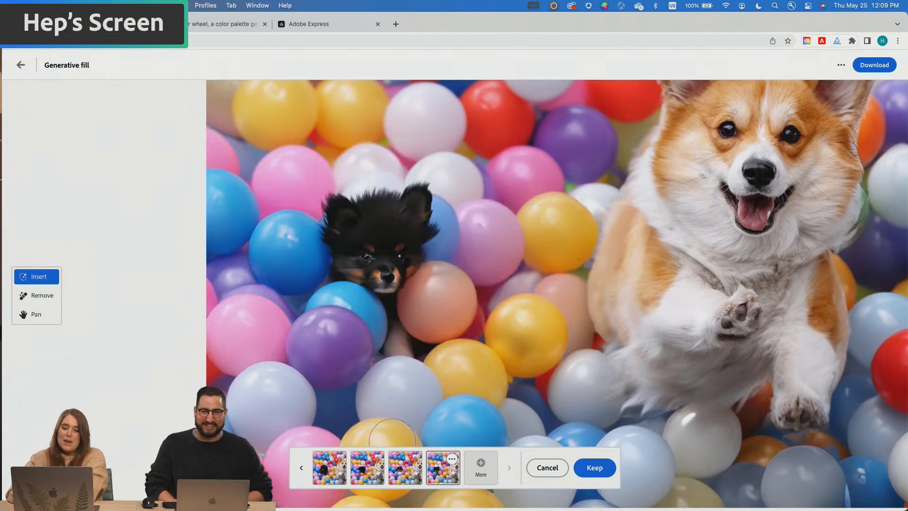
click(325, 470)
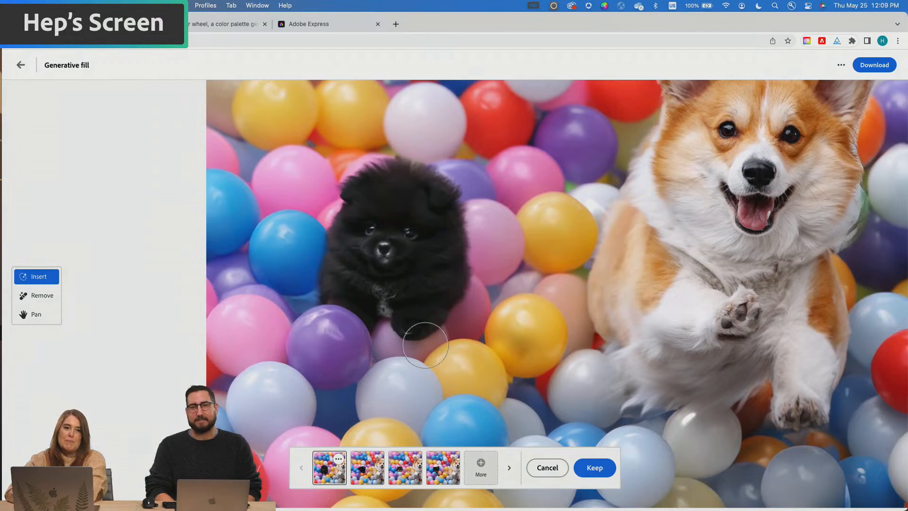
Check how the black puppy fits beside the corgi in the whole image, and keep that variation.
scroll(426, 346, down, 3)
scroll(434, 336, down, 3)
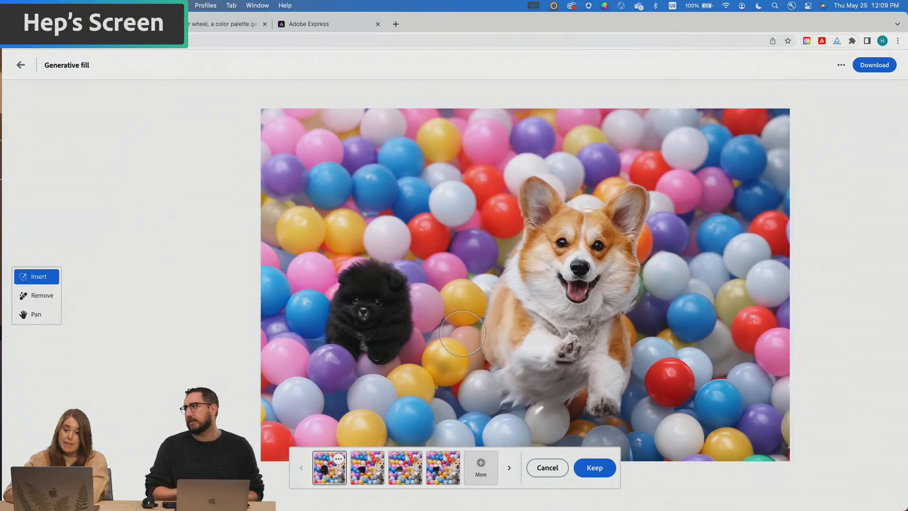
scroll(462, 333, up, 5)
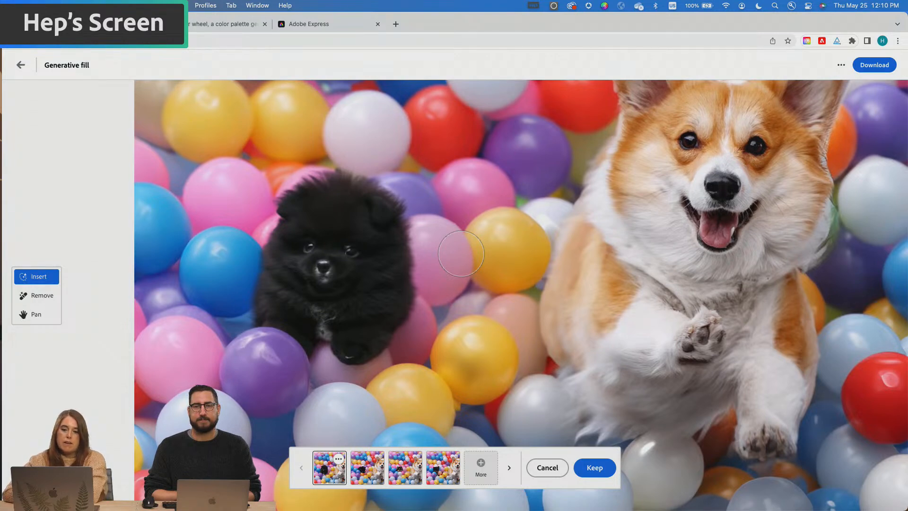
scroll(461, 253, down, 1)
scroll(461, 253, down, 2)
scroll(461, 255, right, 1)
scroll(461, 255, down, 4)
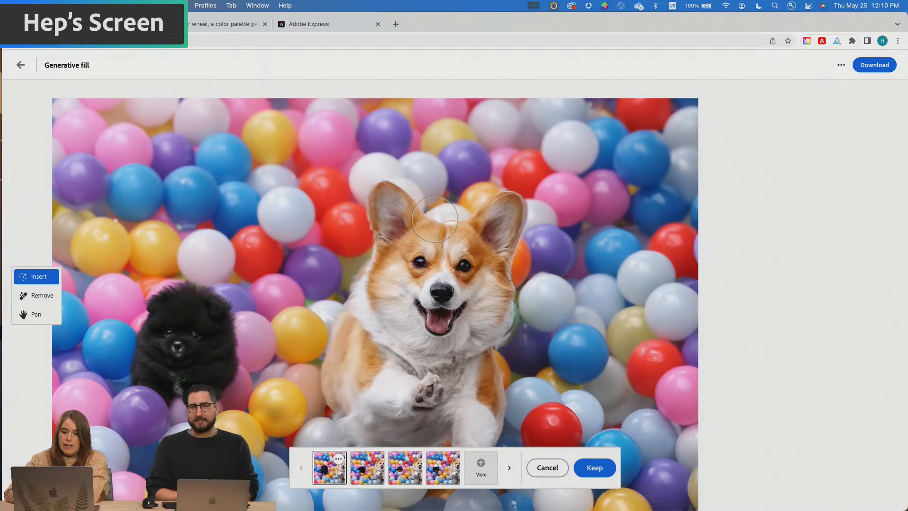
scroll(434, 220, up, 3)
scroll(434, 220, up, 2)
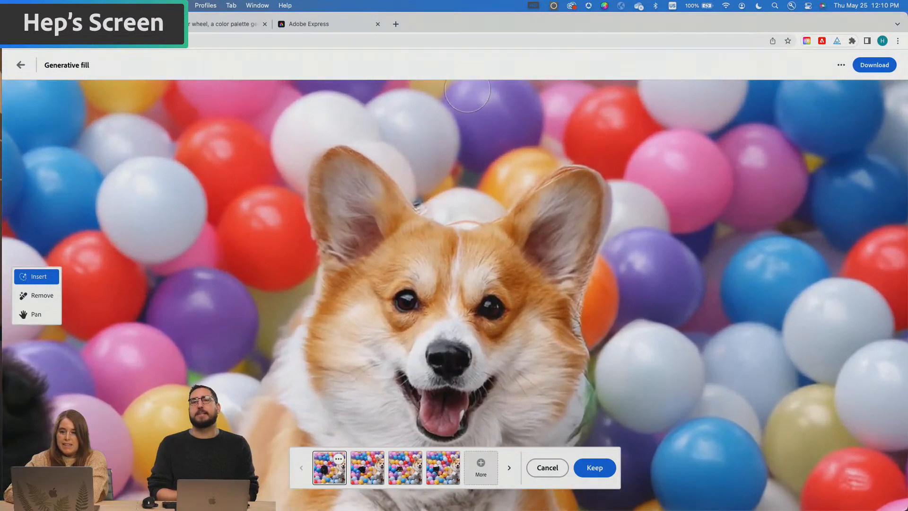
click(593, 467)
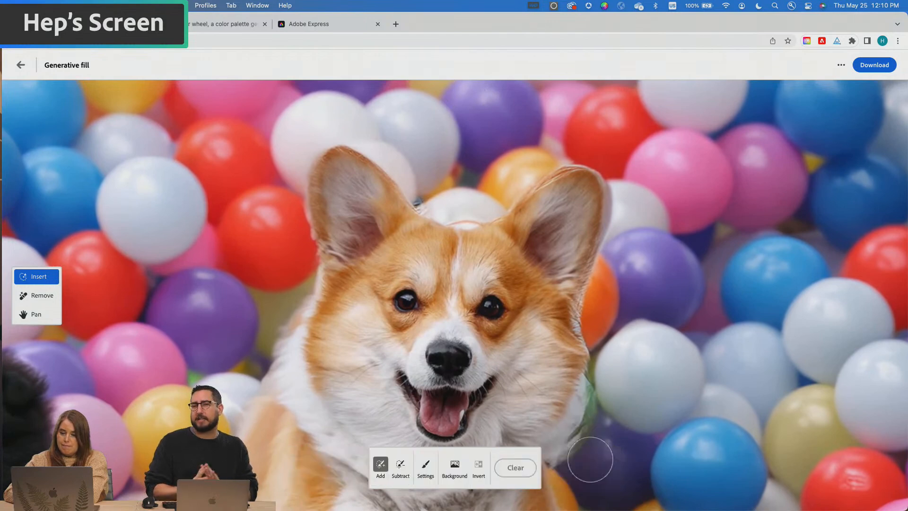
Brush out a cone-shaped area above the corgi's forehead and generate a fill from the prompt "pink and purple party hat".
mouse_move(466, 88)
mouse_down()
mouse_move(423, 222)
mouse_move(475, 71)
mouse_move(466, 95)
mouse_move(494, 198)
mouse_move(477, 227)
mouse_move(430, 222)
mouse_move(464, 176)
mouse_move(441, 216)
mouse_move(424, 222)
mouse_move(494, 229)
mouse_up()
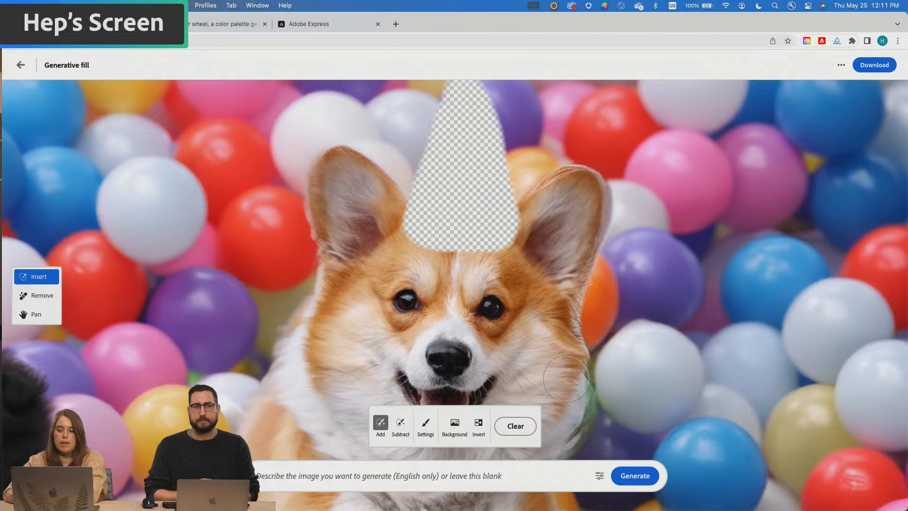
click(466, 478)
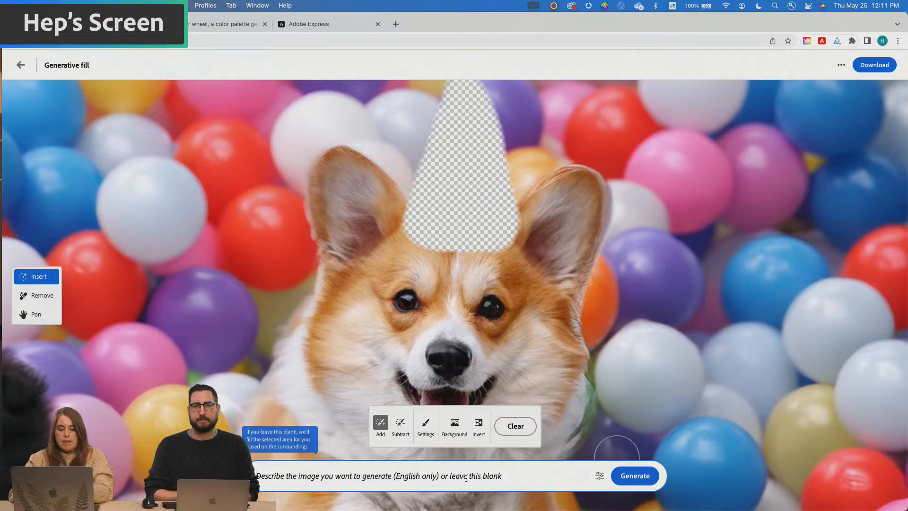
text(pink and purple party hat)
click(617, 479)
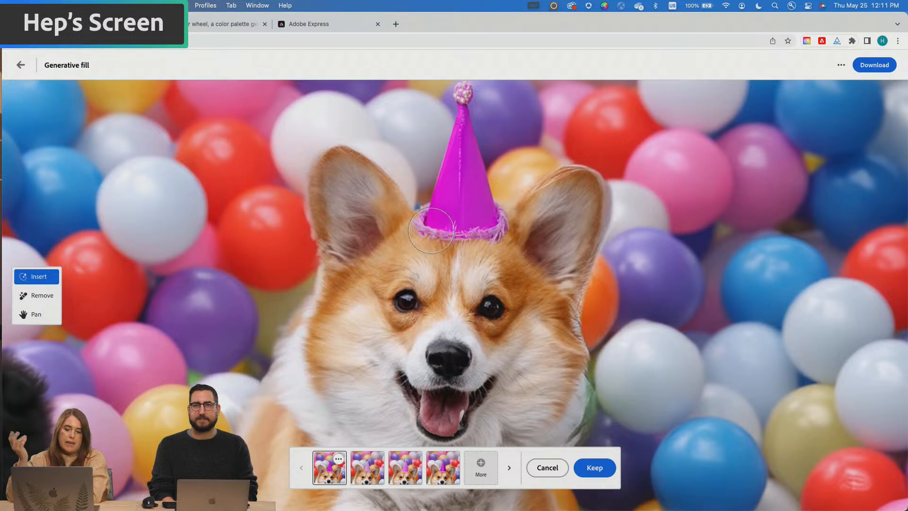
Compare the generated party hats on the corgi and keep the fourth variation, the glossy purple hat with pink trim.
click(367, 474)
click(410, 472)
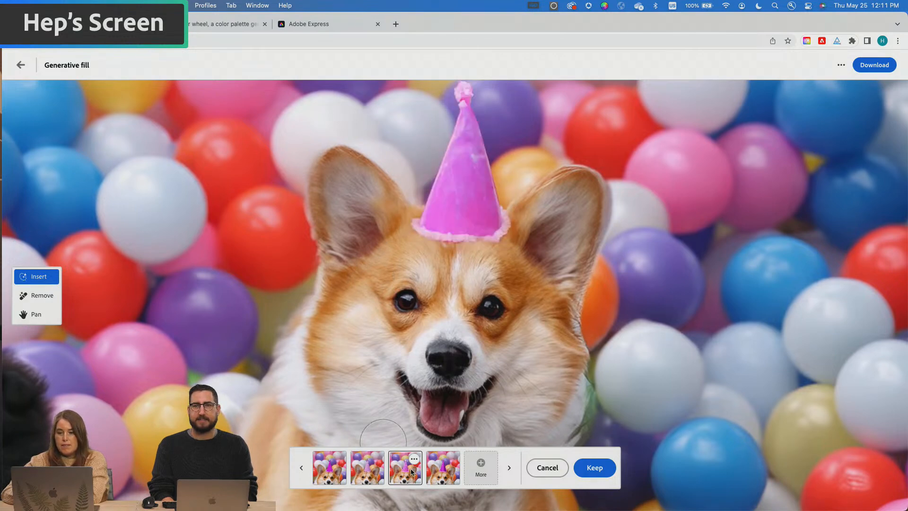
click(440, 469)
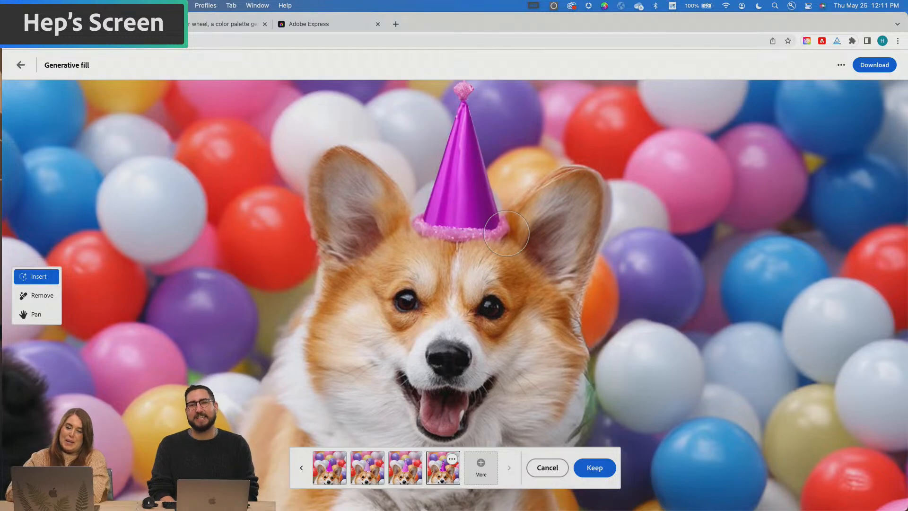
scroll(506, 234, down, 3)
scroll(506, 234, up, 2)
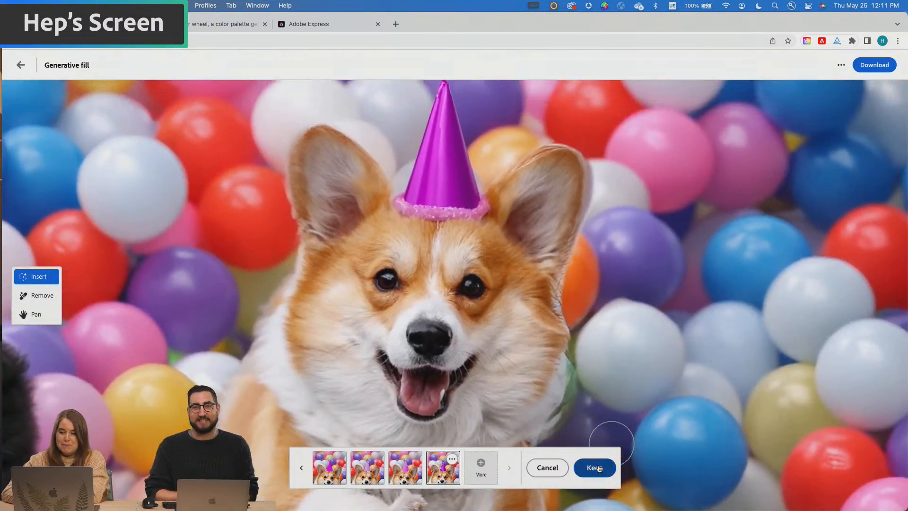
click(596, 467)
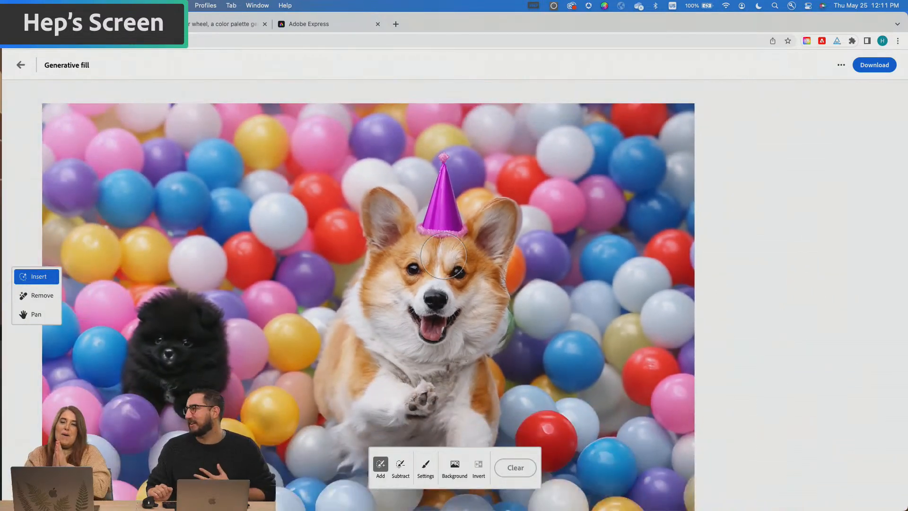
Brush out a tall, narrow area above the black puppy's head and generate a fill from the prompt "teal and pink party hat".
scroll(201, 269, up, 3)
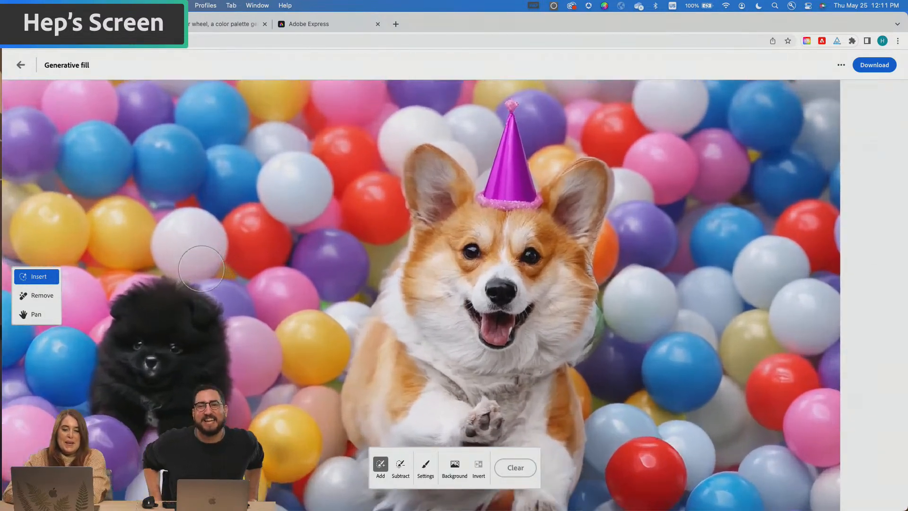
scroll(201, 268, up, 5)
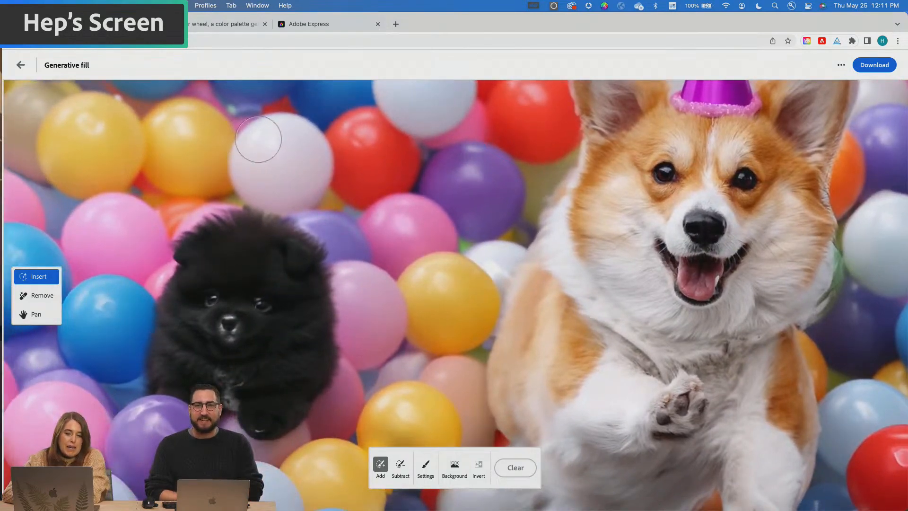
mouse_move(258, 139)
mouse_down()
mouse_move(230, 240)
mouse_move(266, 242)
mouse_move(246, 160)
mouse_move(267, 237)
mouse_up()
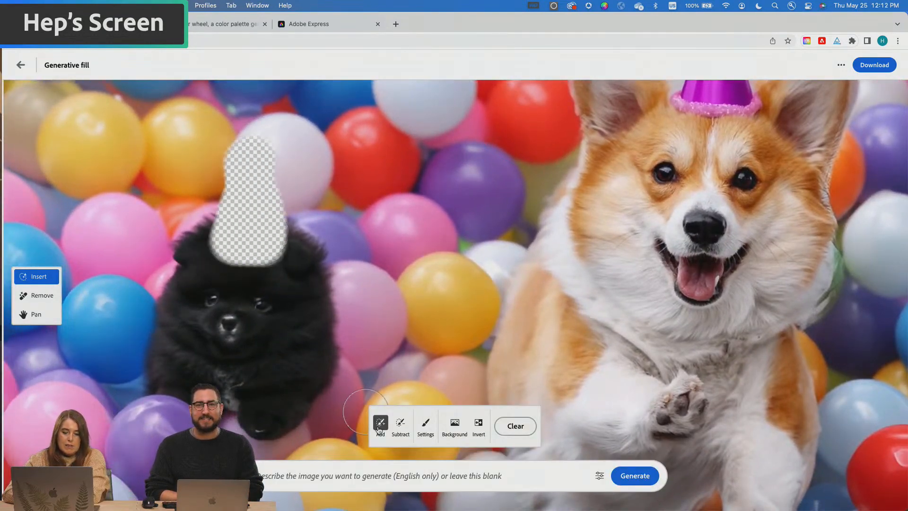
click(376, 478)
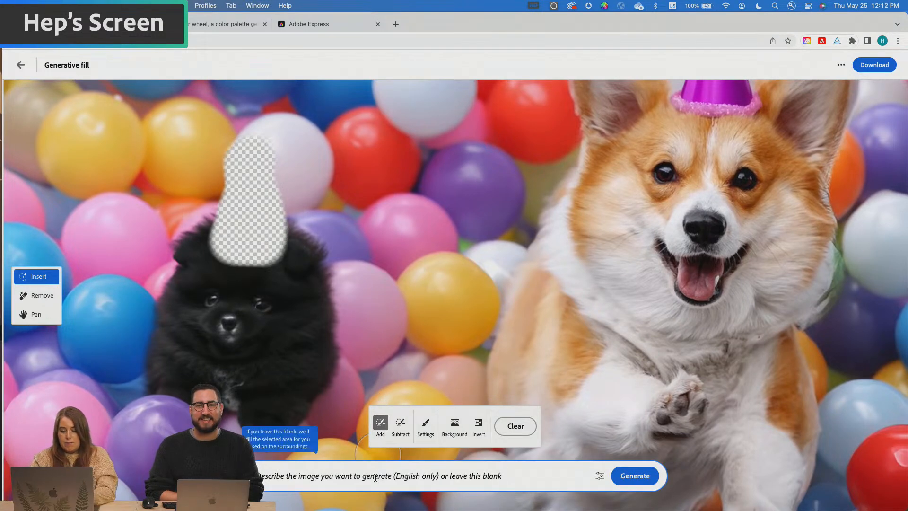
text(paal and pink party hat)
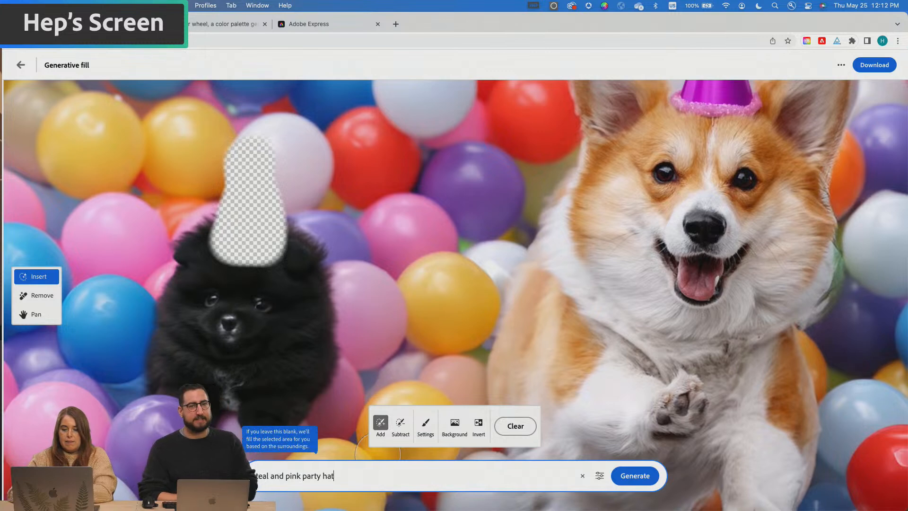
click(646, 479)
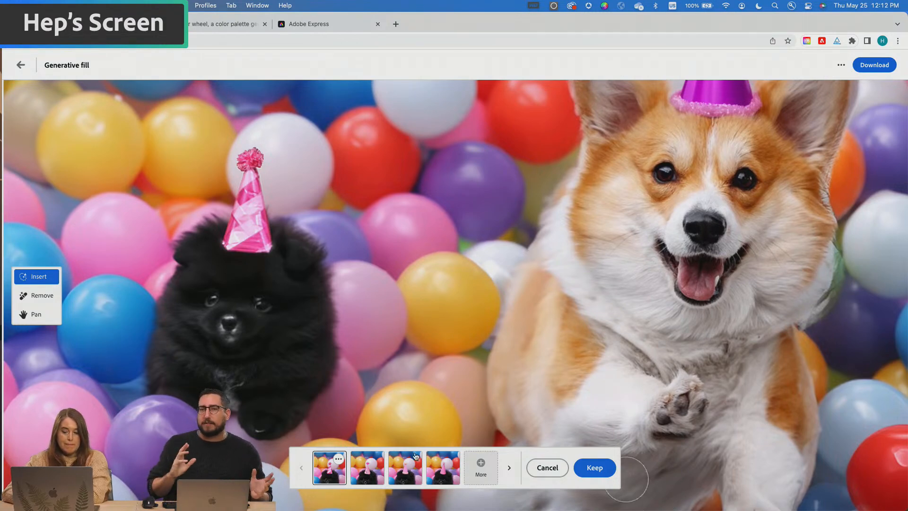
Compare the generated hats on the black puppy and keep the second variation, the light pink hat with a pom-pom.
click(362, 473)
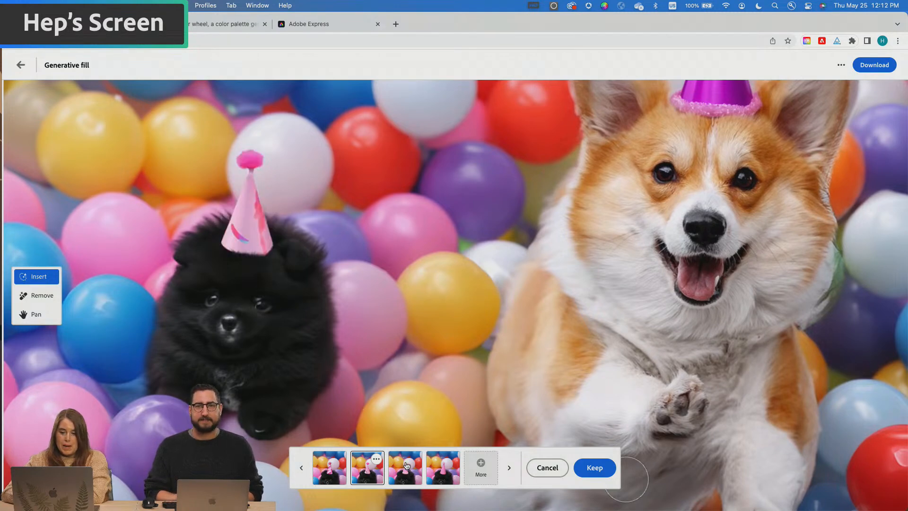
click(406, 466)
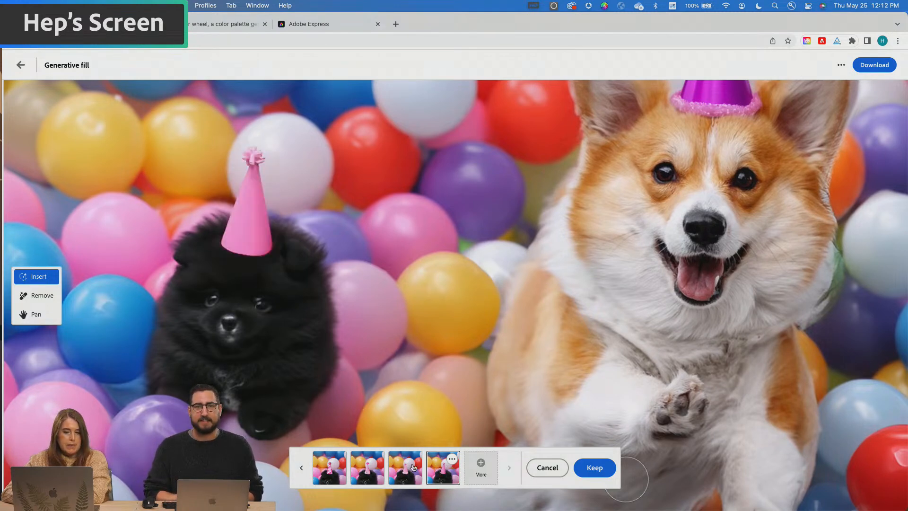
click(372, 468)
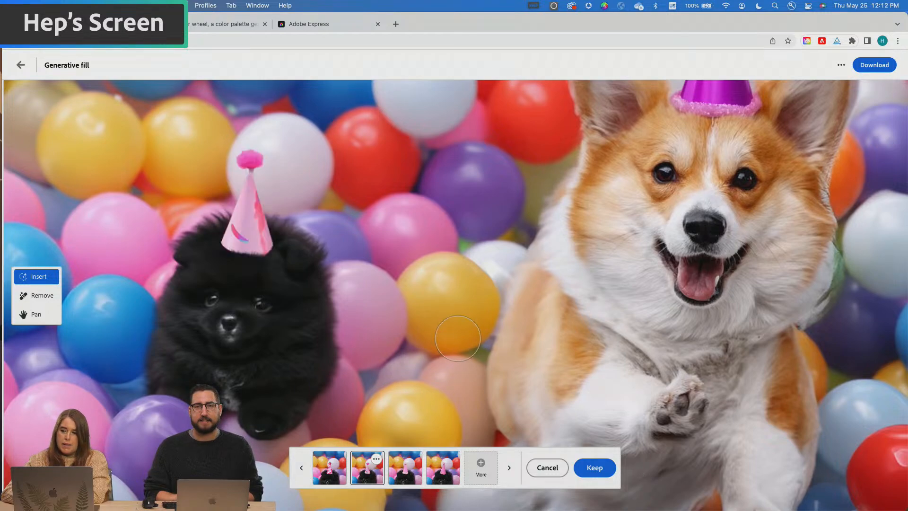
scroll(460, 339, up, 3)
scroll(457, 340, down, 2)
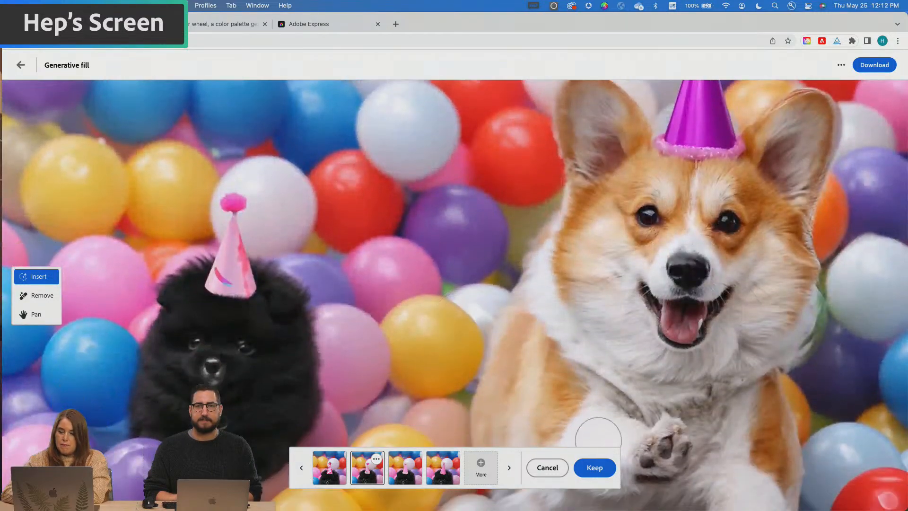
click(594, 467)
Brush out a large round area among the balls above the black puppy and generate a fill from the prompt "husky looking at the camera".
scroll(536, 288, down, 5)
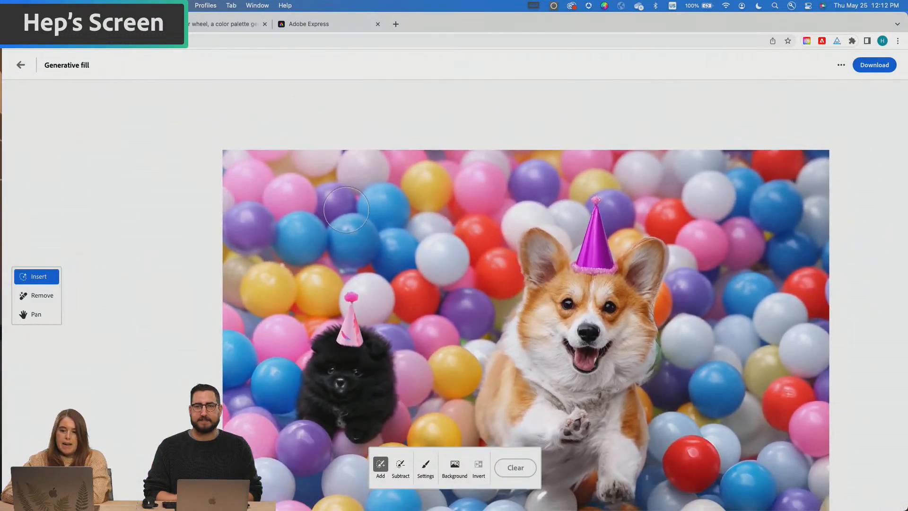
click(347, 215)
mouse_move(347, 215)
mouse_down()
mouse_move(364, 232)
mouse_move(399, 236)
mouse_move(433, 206)
mouse_move(403, 167)
mouse_move(351, 176)
mouse_move(345, 214)
mouse_move(374, 239)
mouse_move(420, 209)
mouse_move(395, 185)
mouse_move(366, 212)
mouse_move(401, 226)
mouse_move(341, 215)
mouse_move(340, 228)
mouse_move(387, 256)
mouse_move(413, 246)
mouse_up()
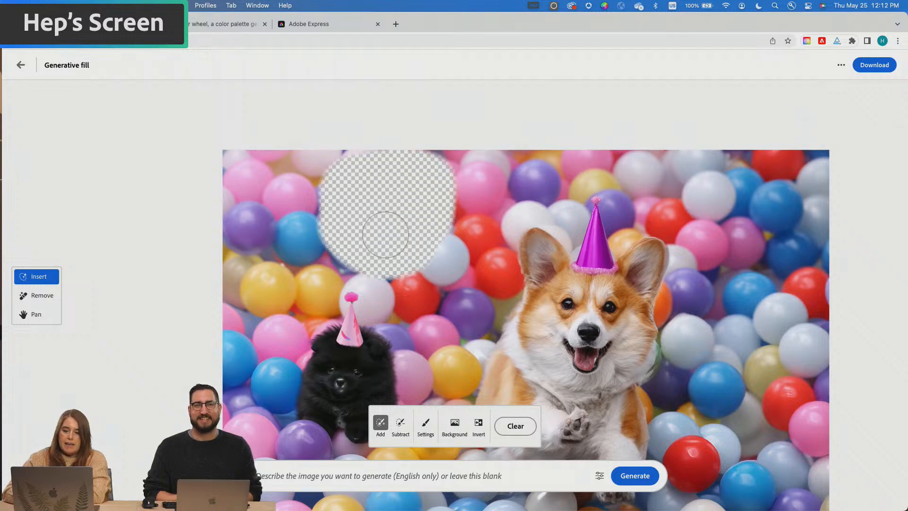
click(369, 461)
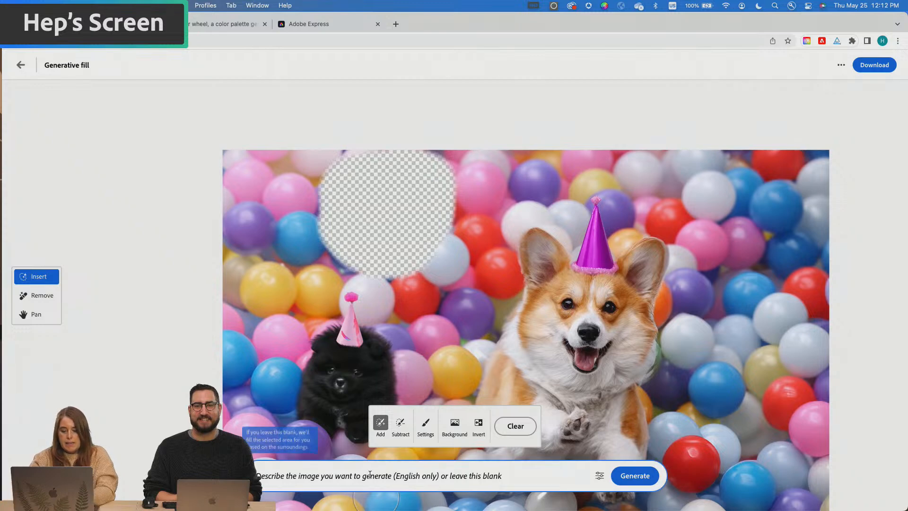
text(aus)
text(ky looking at the camera)
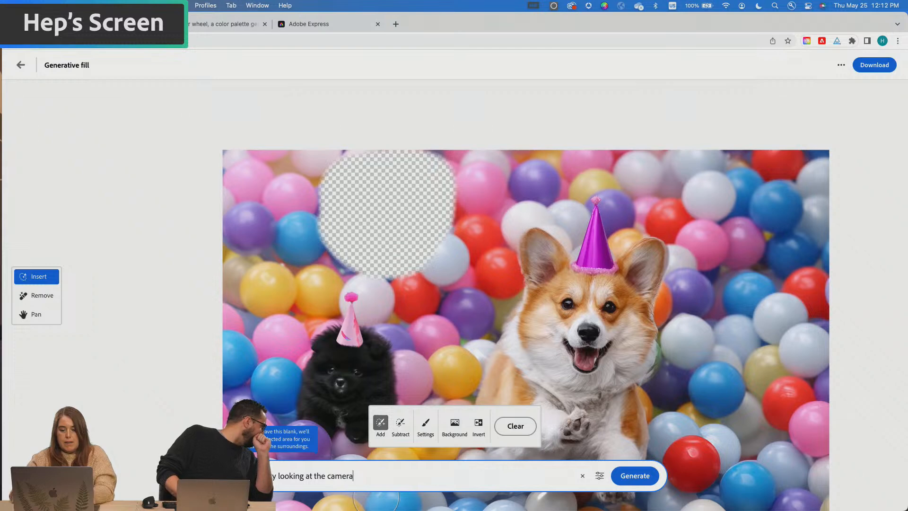
click(635, 476)
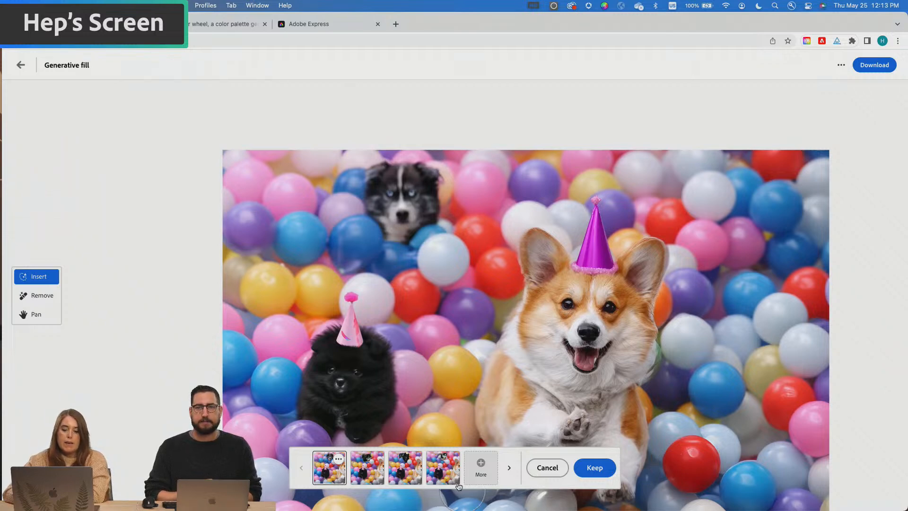
Compare the four generated huskies and select the third variation, the blurred black dog among the balls.
click(369, 467)
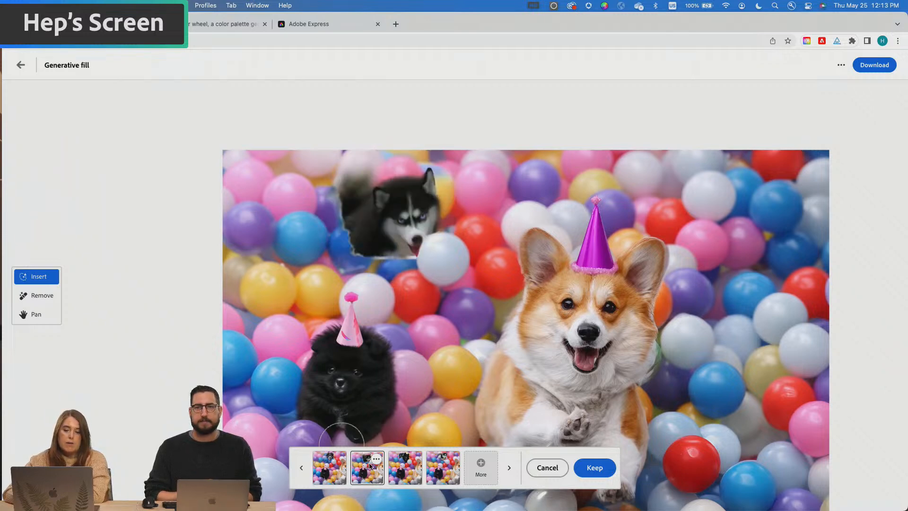
click(407, 466)
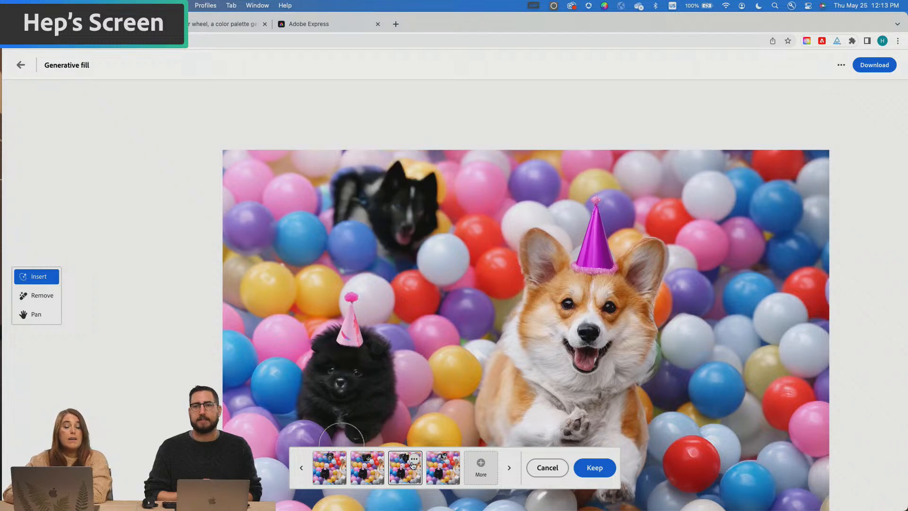
click(446, 469)
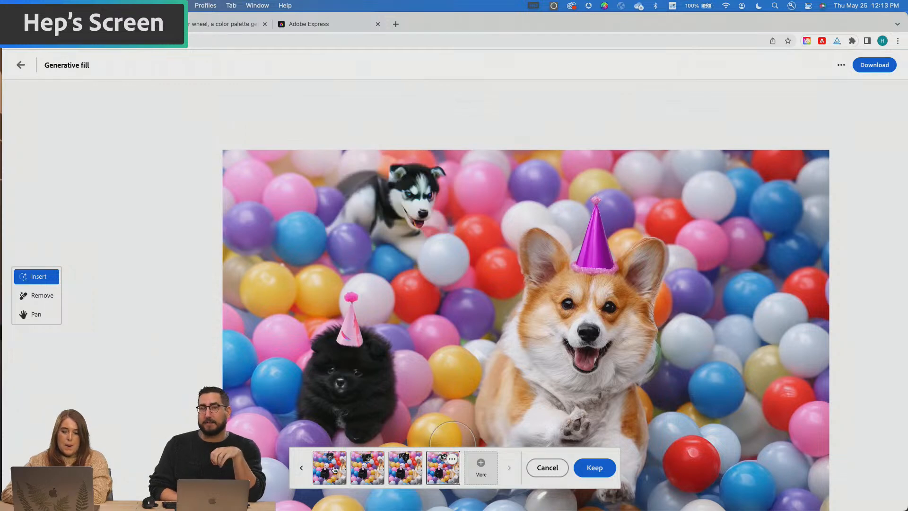
click(409, 470)
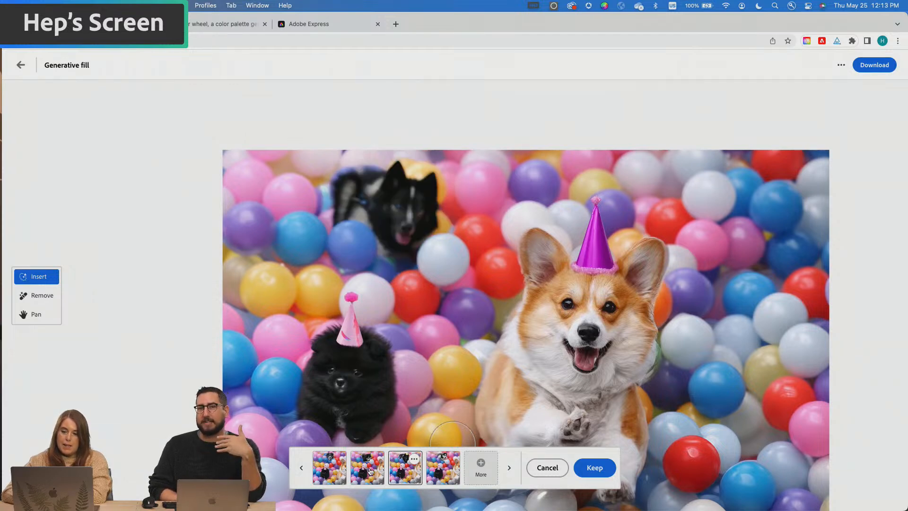
Examine the third husky variation up close and in the whole image, checking how its blur and depth match the background.
scroll(379, 267, up, 5)
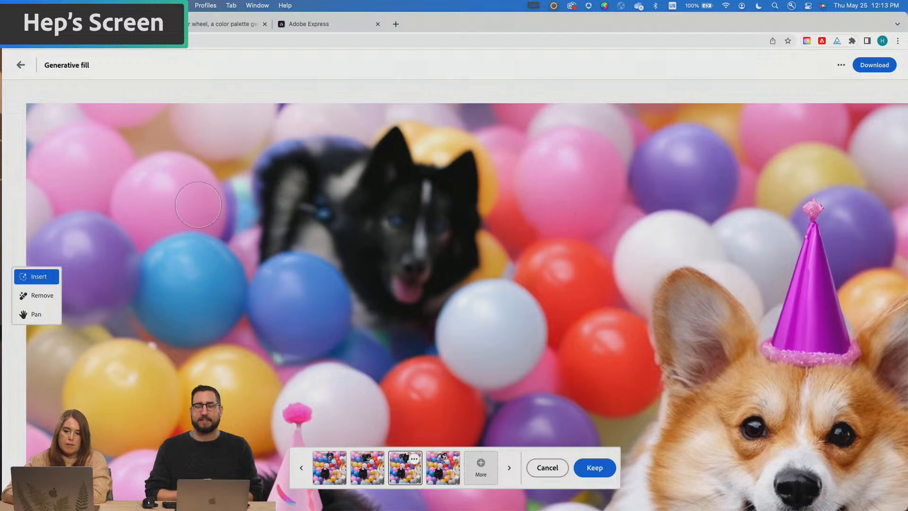
drag(192, 208, 176, 205)
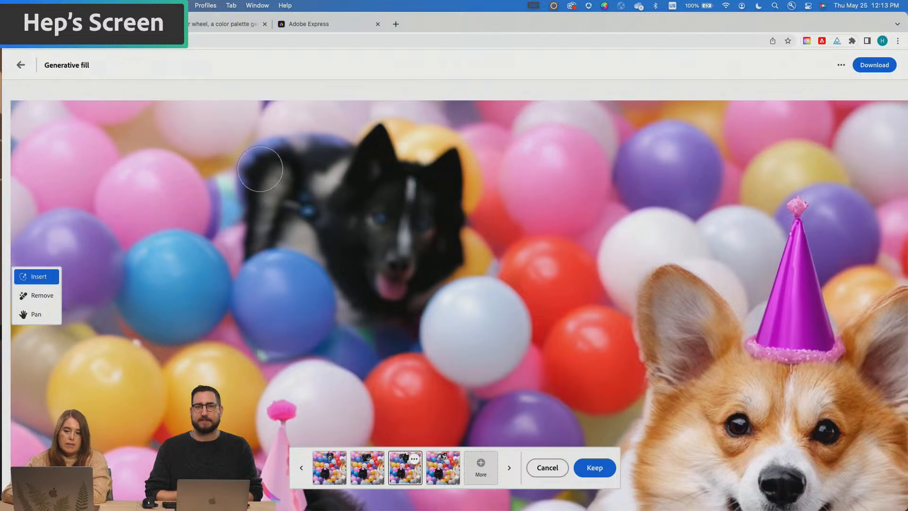
scroll(494, 217, down, 5)
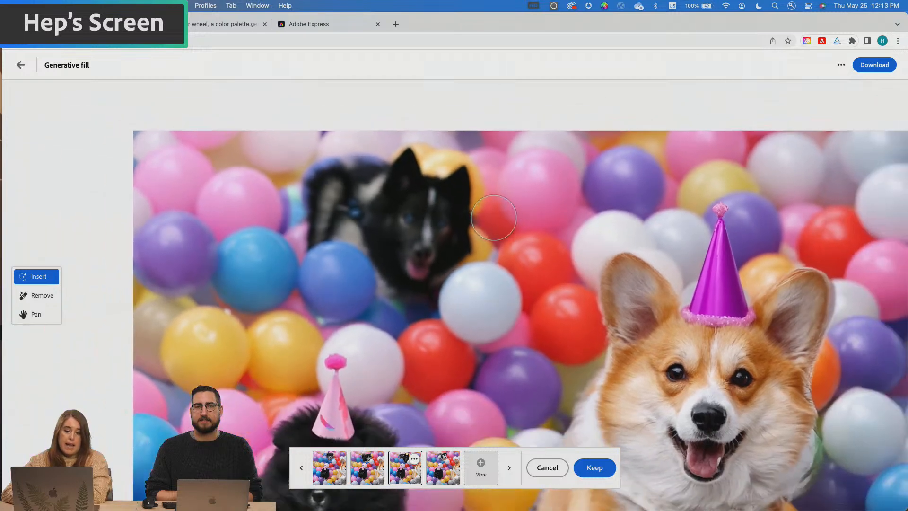
scroll(494, 217, down, 1)
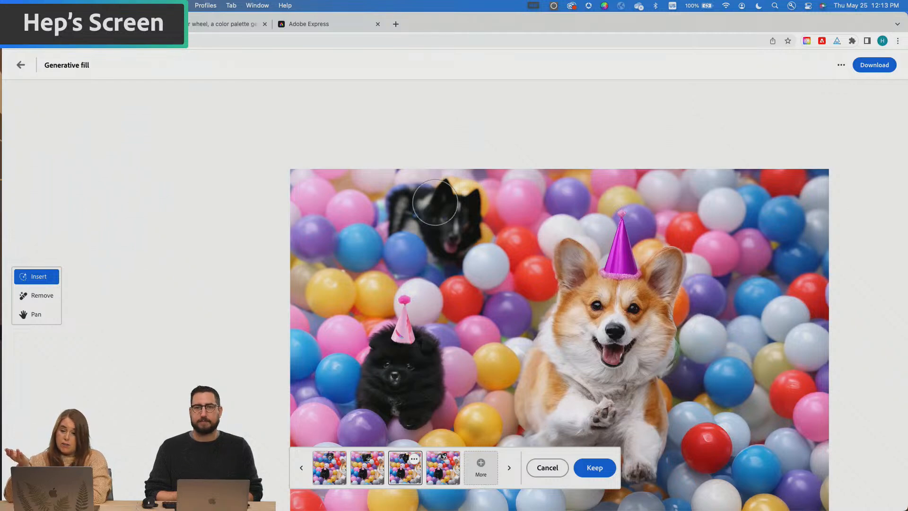
scroll(435, 204, down, 3)
scroll(435, 203, right, 3)
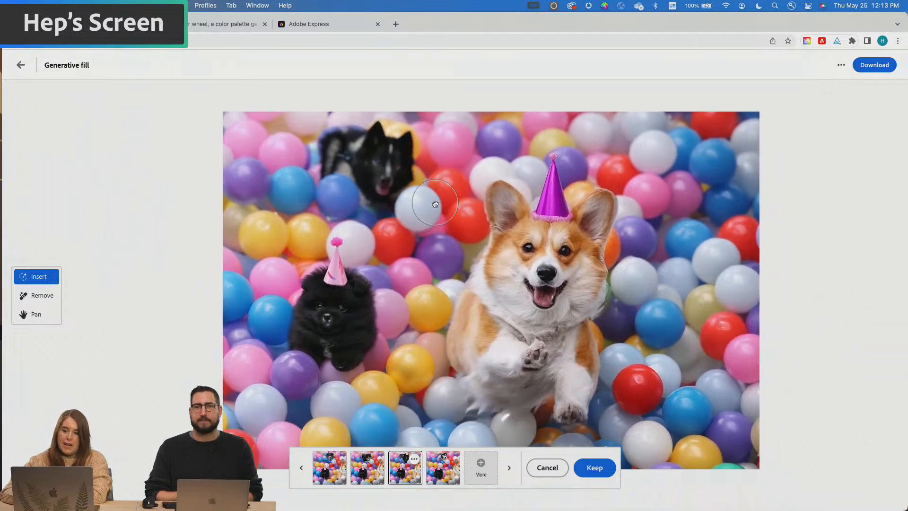
scroll(435, 204, down, 3)
scroll(435, 203, down, 3)
scroll(566, 272, up, 2)
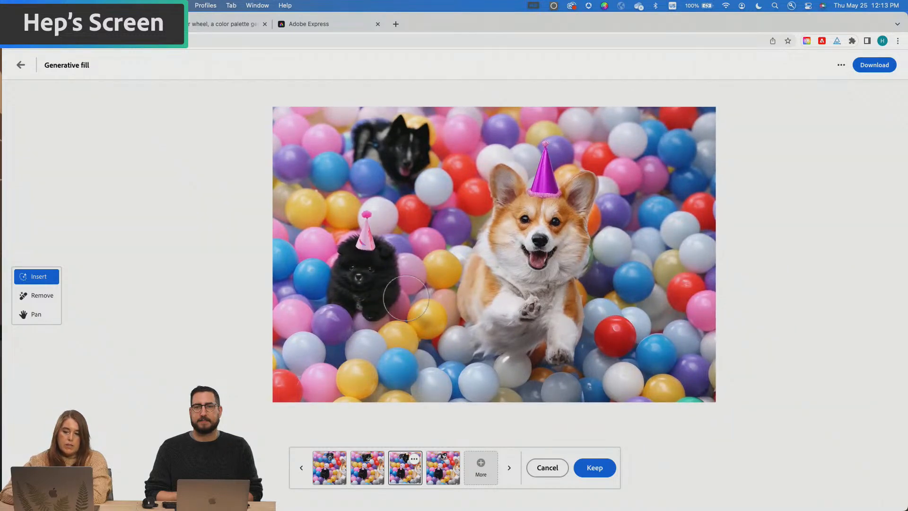
Switch to Finder and preview the original corgi photo Cosmo-AdobeStock_579126650.jpeg from the Adobe Live folder.
key(super+Tab)
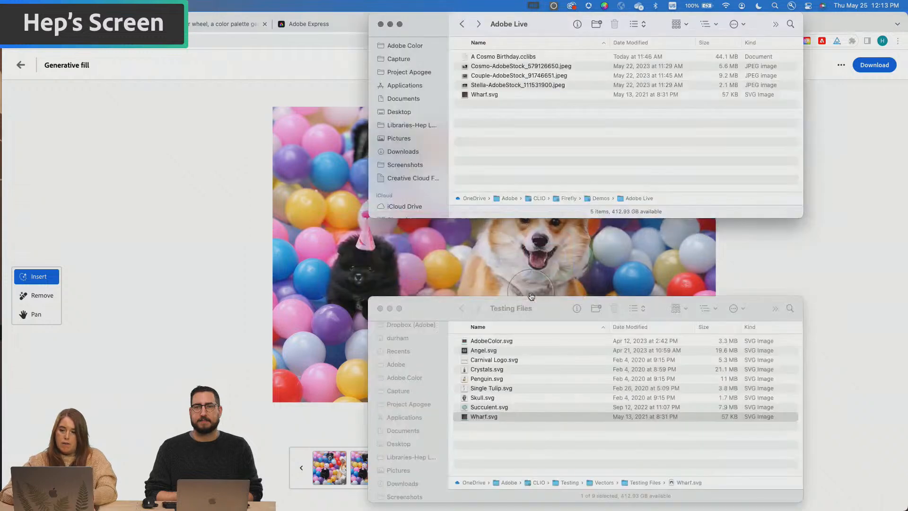
click(479, 70)
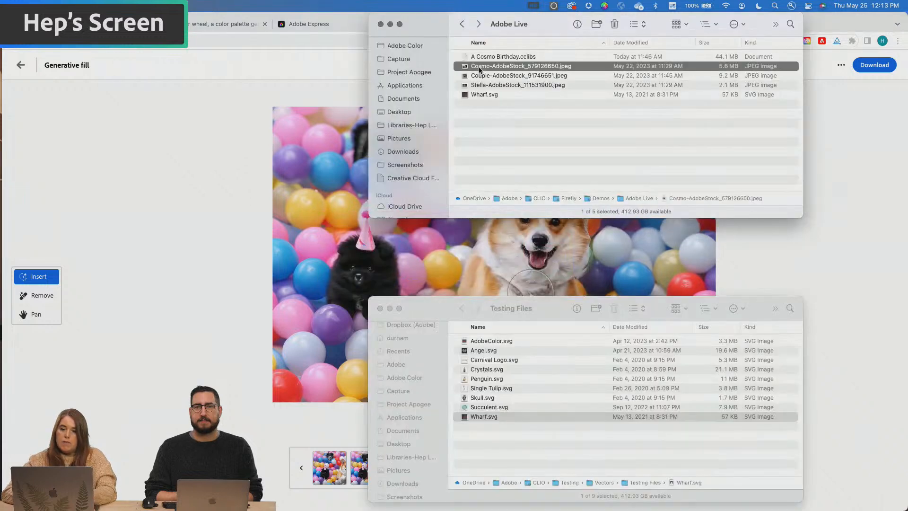
key(space)
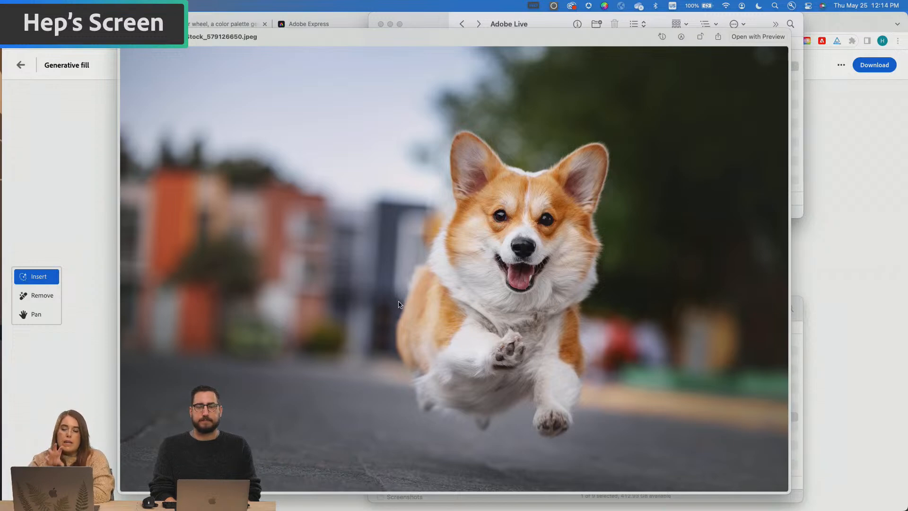
Close the photo preview, keep the third husky variation and download the finished Firefly image with Content Credentials.
key(space)
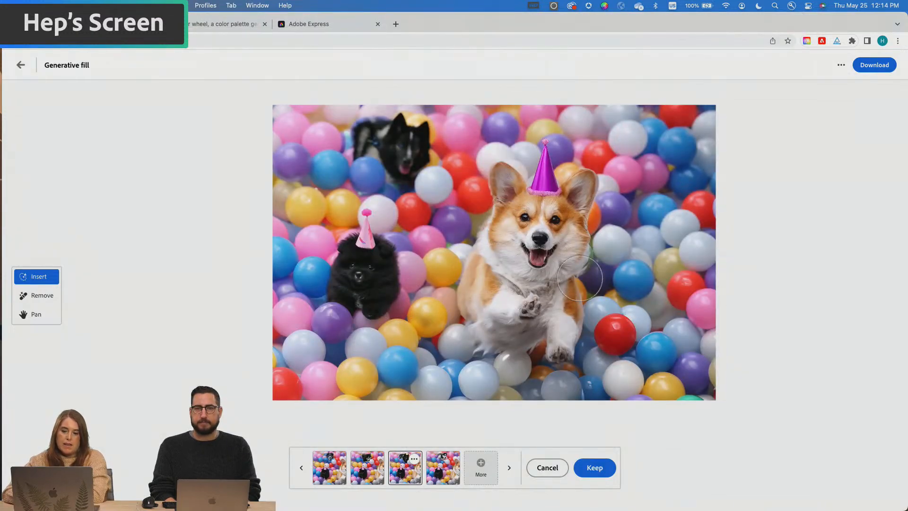
scroll(580, 278, down, 1)
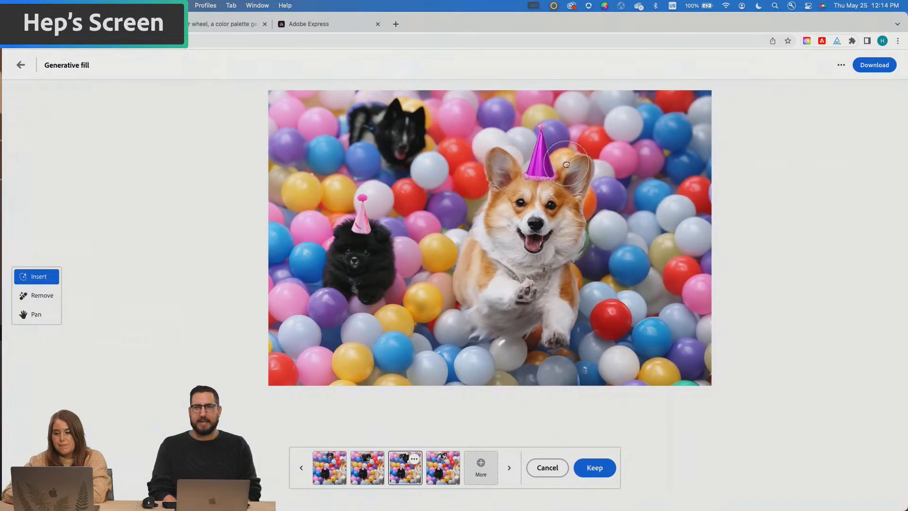
scroll(566, 163, right, 3)
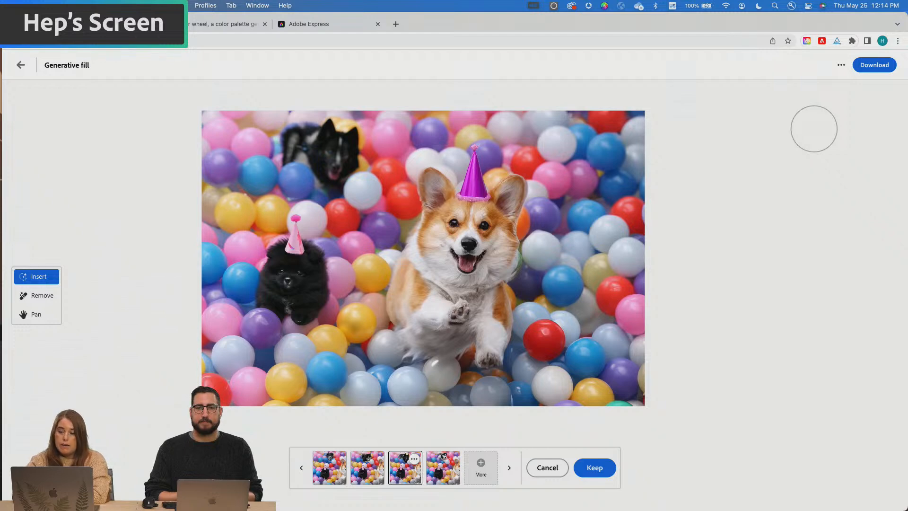
click(591, 469)
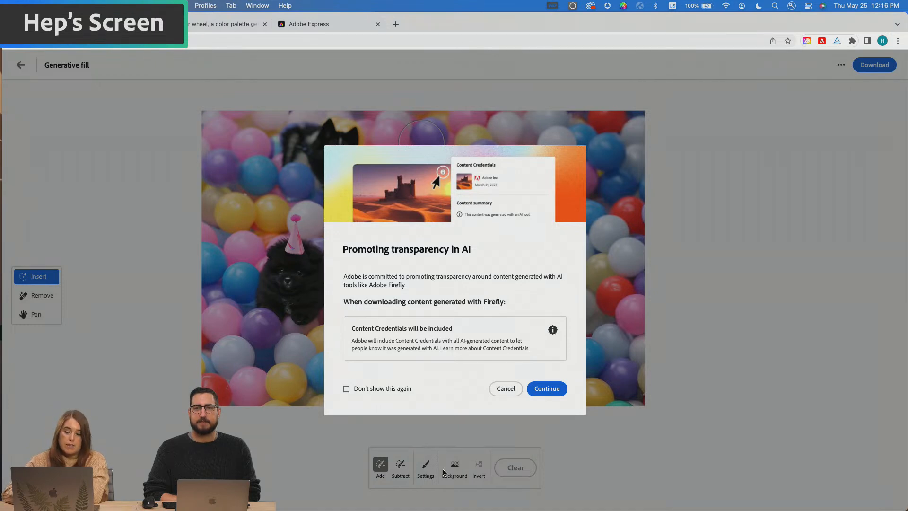
click(542, 393)
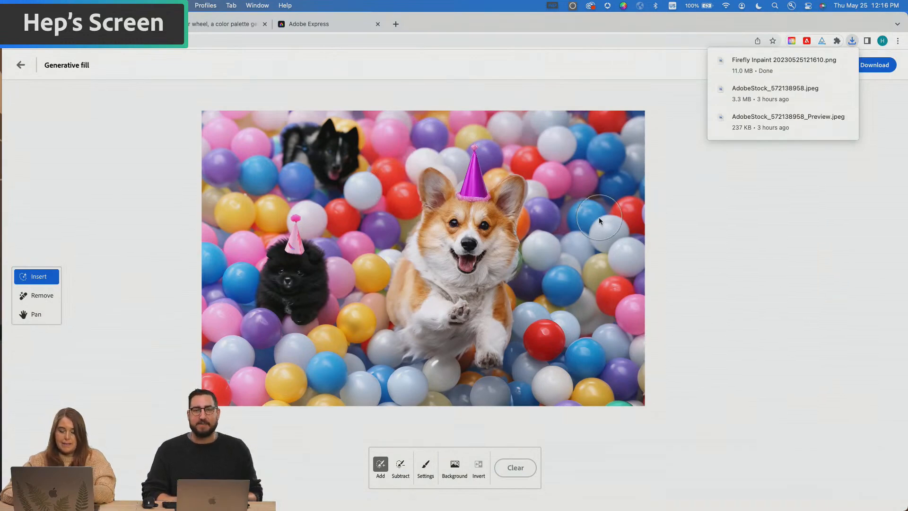
Switch to Finder, move Firefly Inpaint 20230525121610.png from Downloads into the Adobe Live folder and preview it.
key(super+Tab)
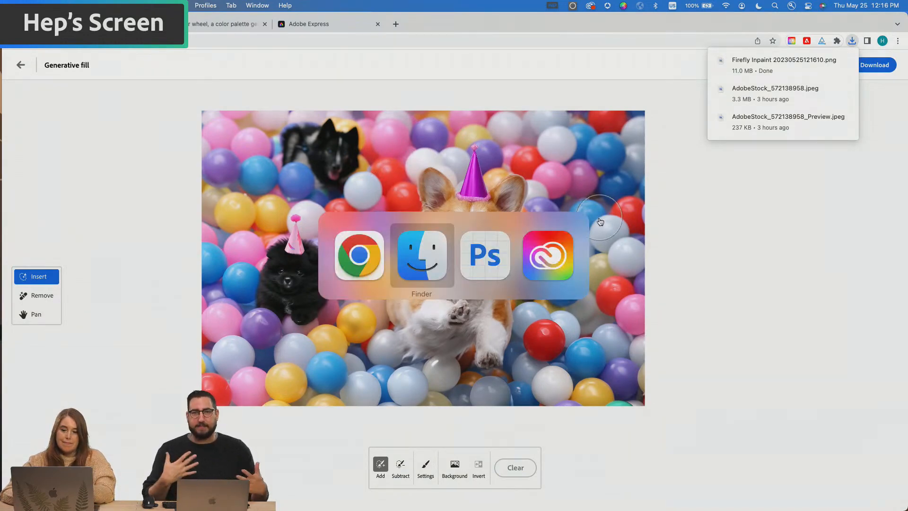
key(space)
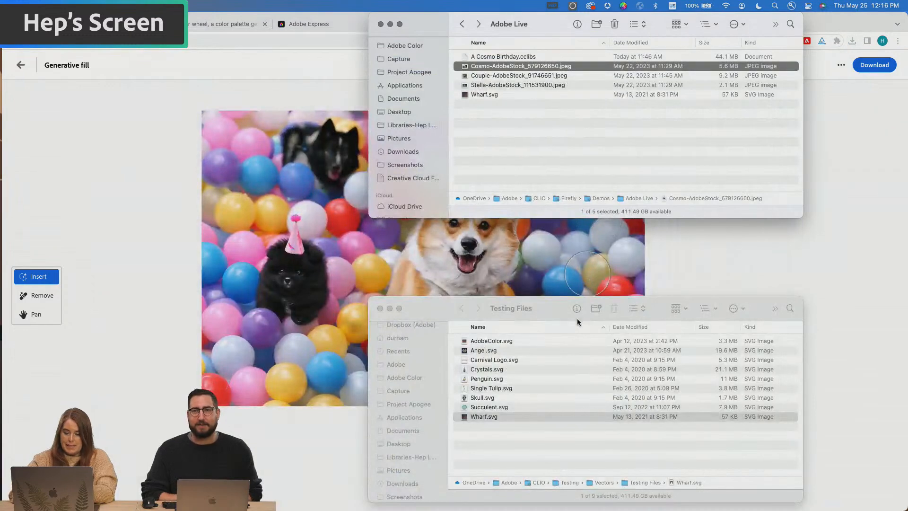
key(super+n)
scroll(279, 237, down, 2)
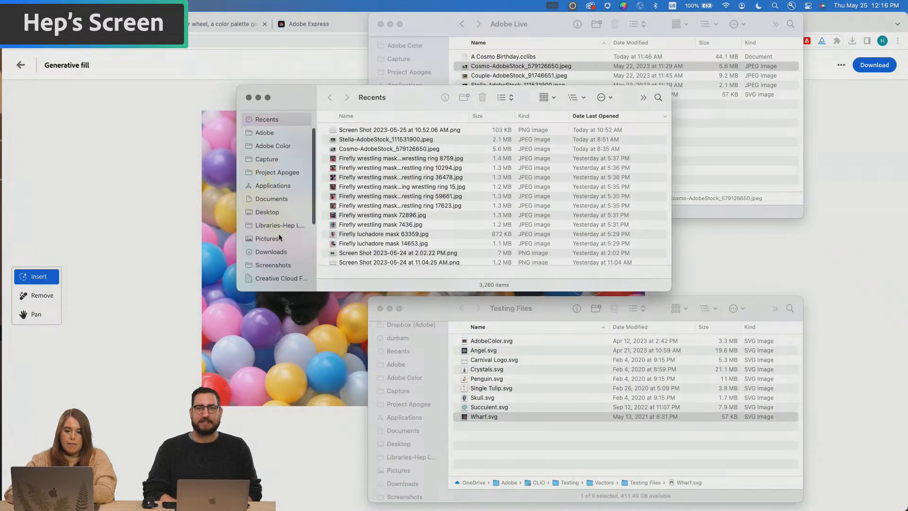
click(272, 247)
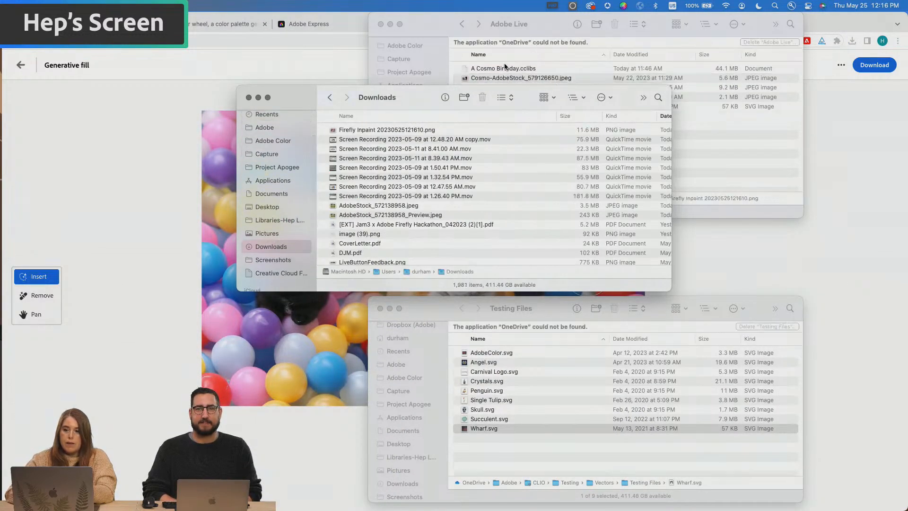
click(248, 97)
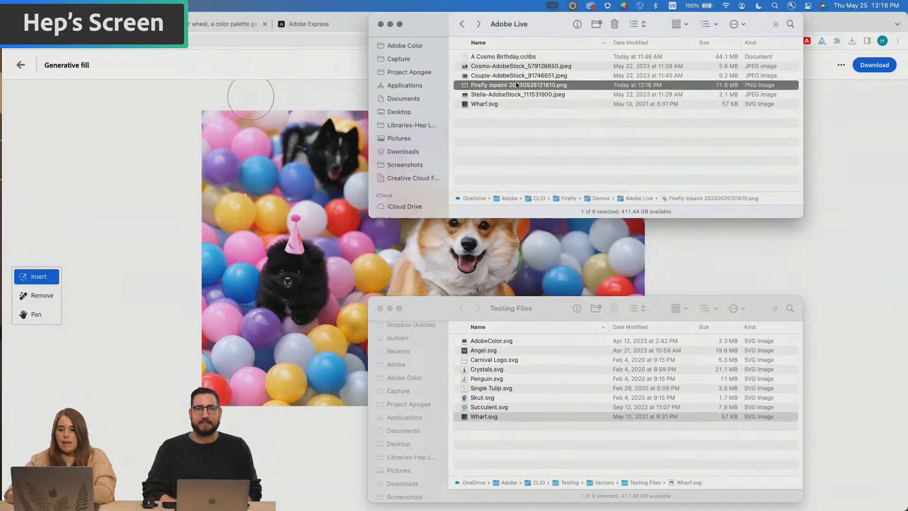
key(space)
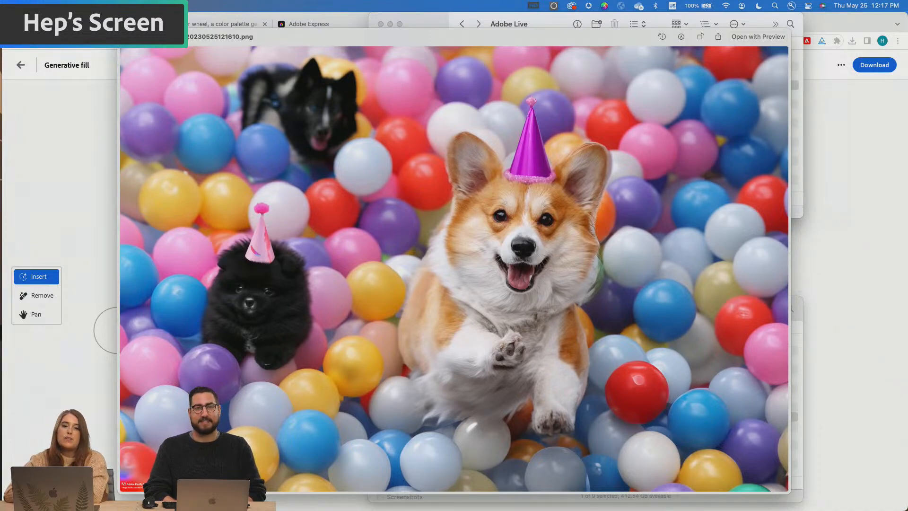
key(space)
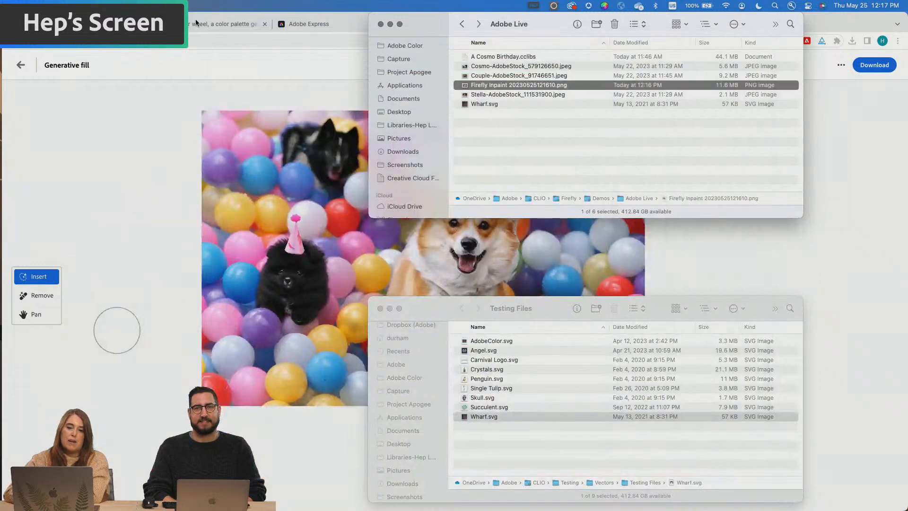
Switch to Adobe Color and try the Analogous, Triad and Complementary harmony rules with different base colors on the wheel.
click(223, 23)
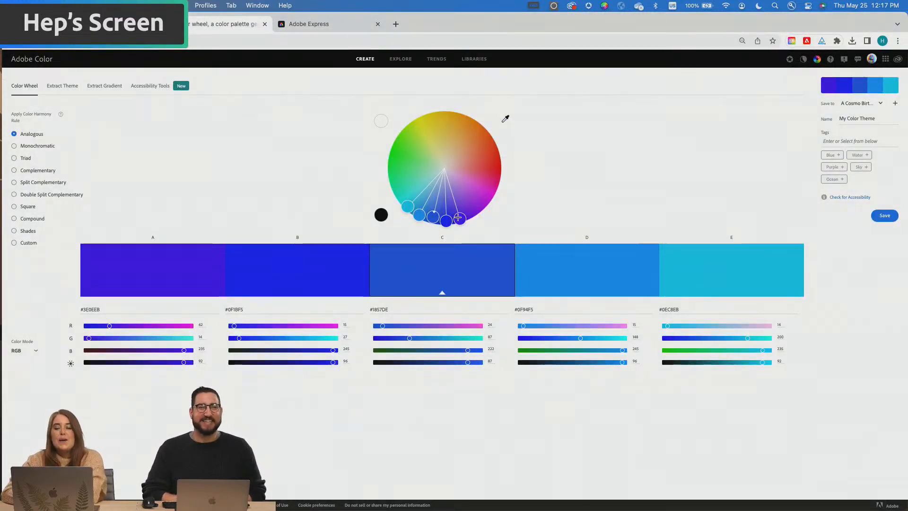
drag(460, 218, 473, 194)
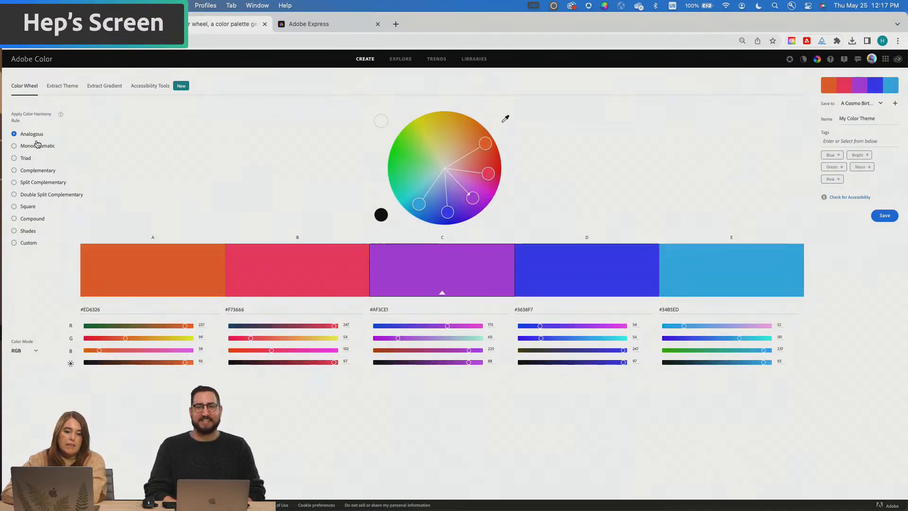
click(26, 158)
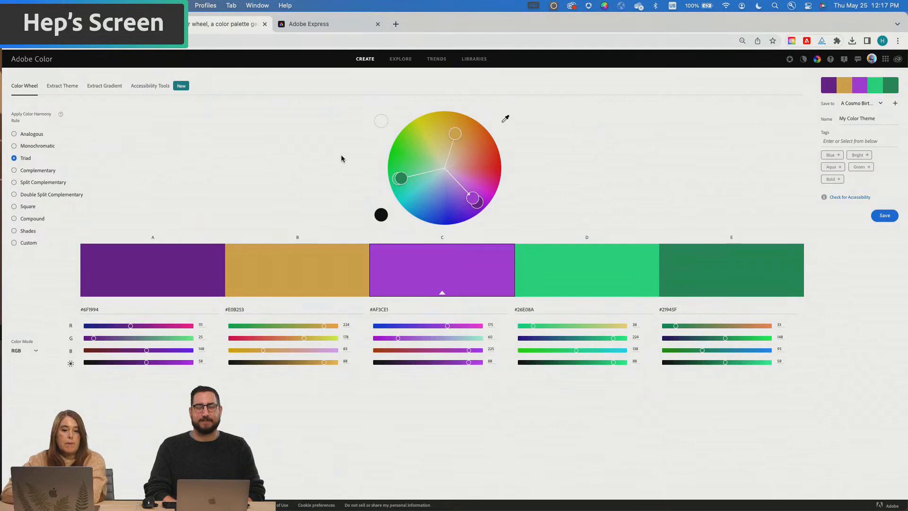
click(51, 170)
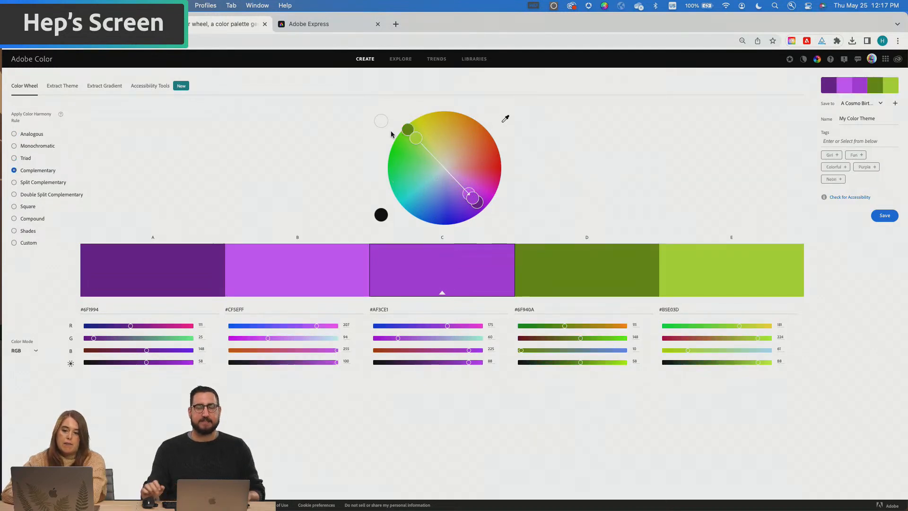
drag(406, 129, 436, 210)
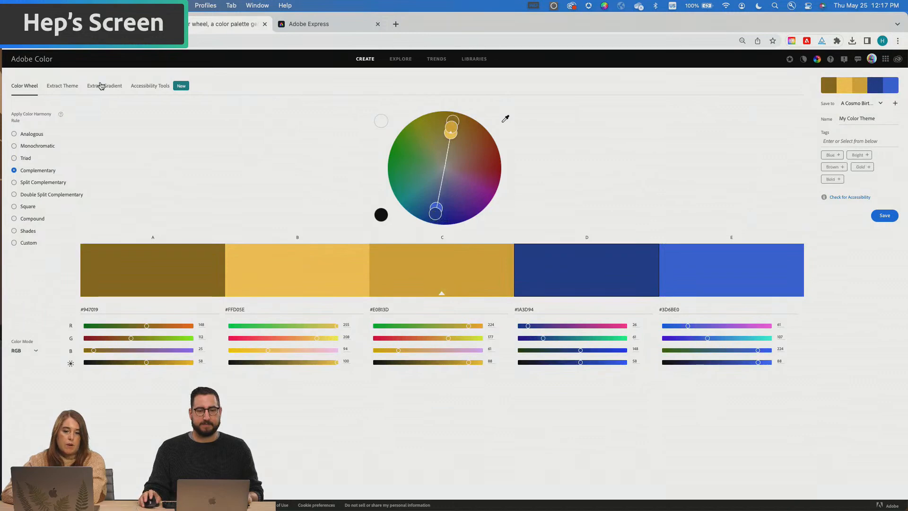
Extract a color theme from the Firefly Inpaint image in the Adobe Live folder.
click(62, 86)
key(super+Tab)
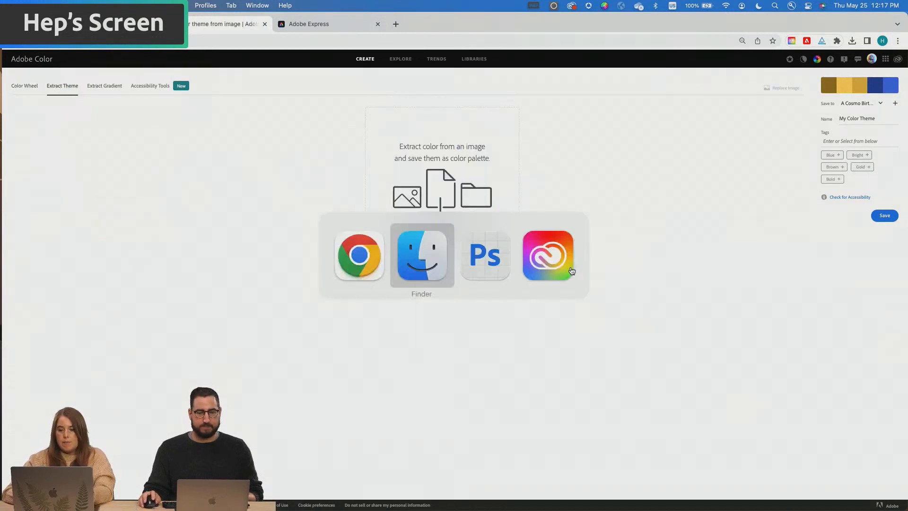
drag(473, 88, 420, 236)
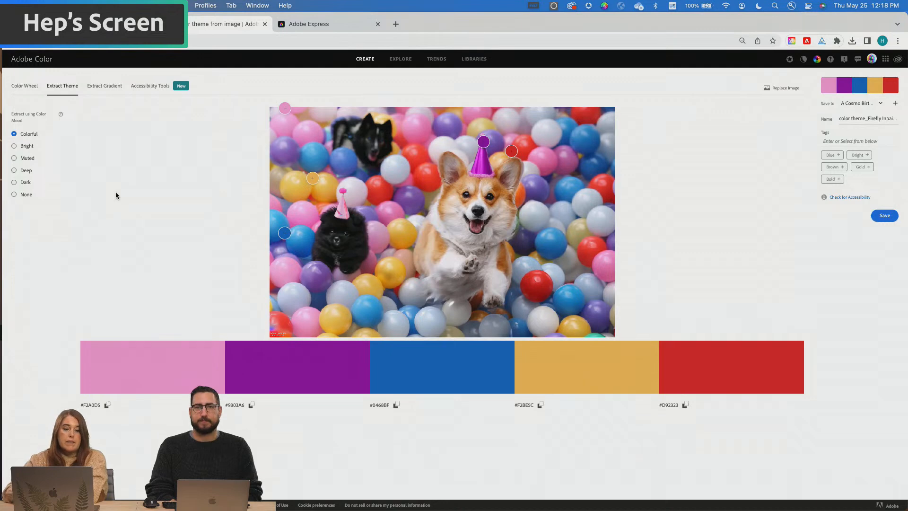
Compare the Bright, Muted, Deep and Dark moods, return to Colorful and copy the pink swatch's hex code.
click(22, 146)
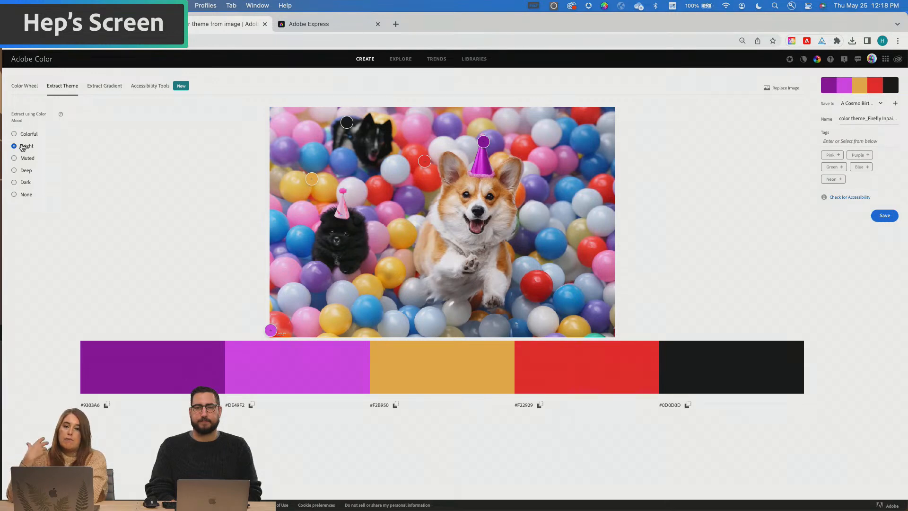
click(18, 162)
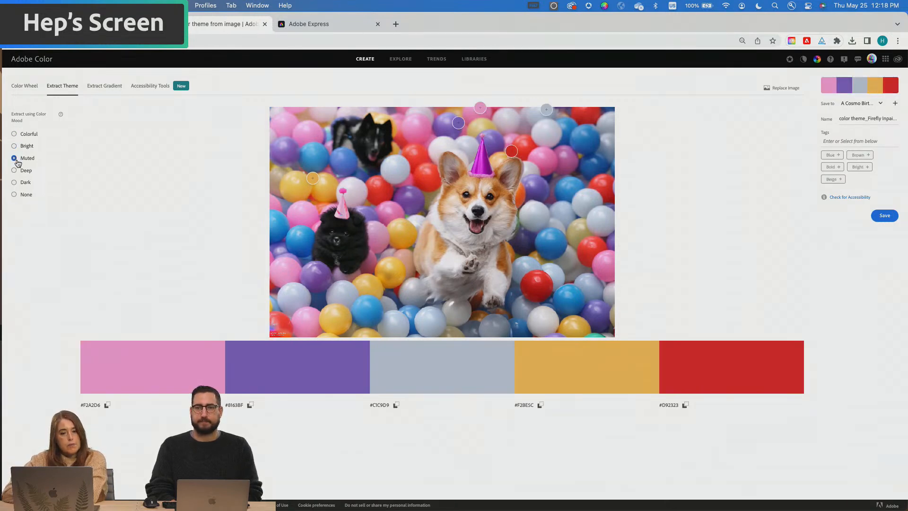
click(15, 171)
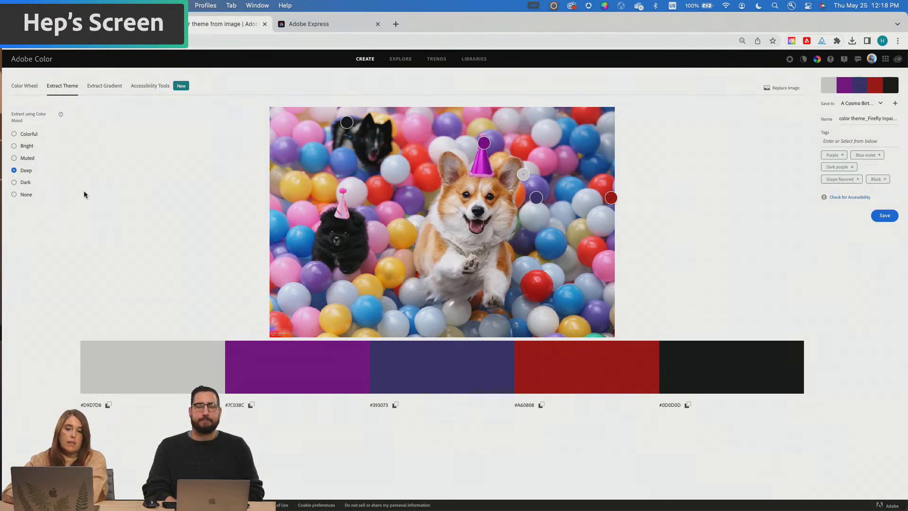
click(14, 183)
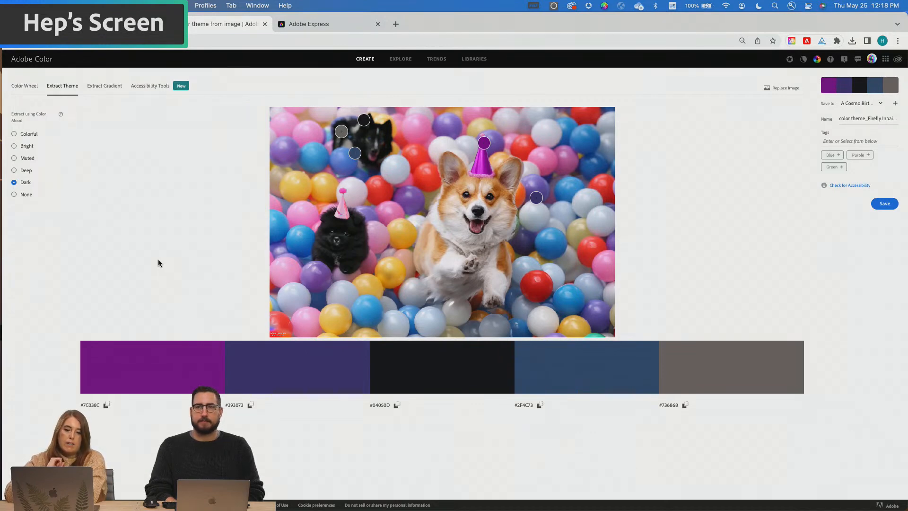
click(22, 135)
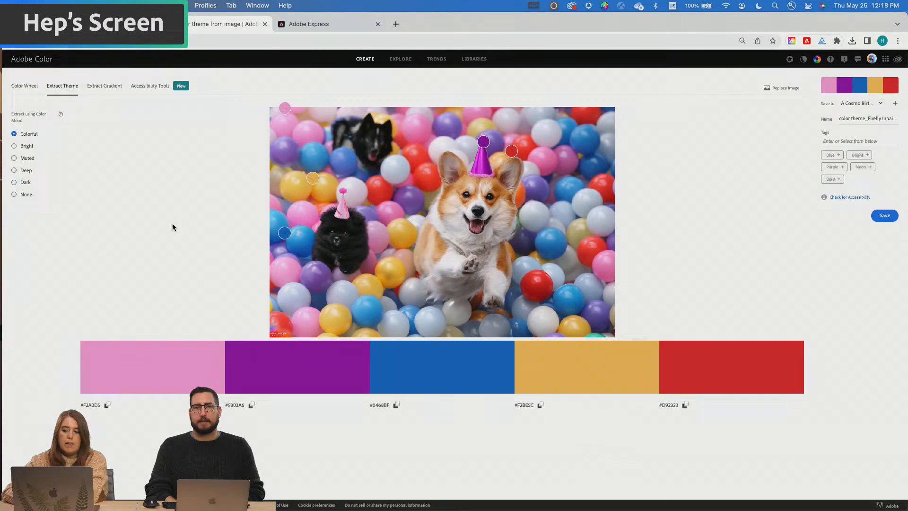
click(109, 406)
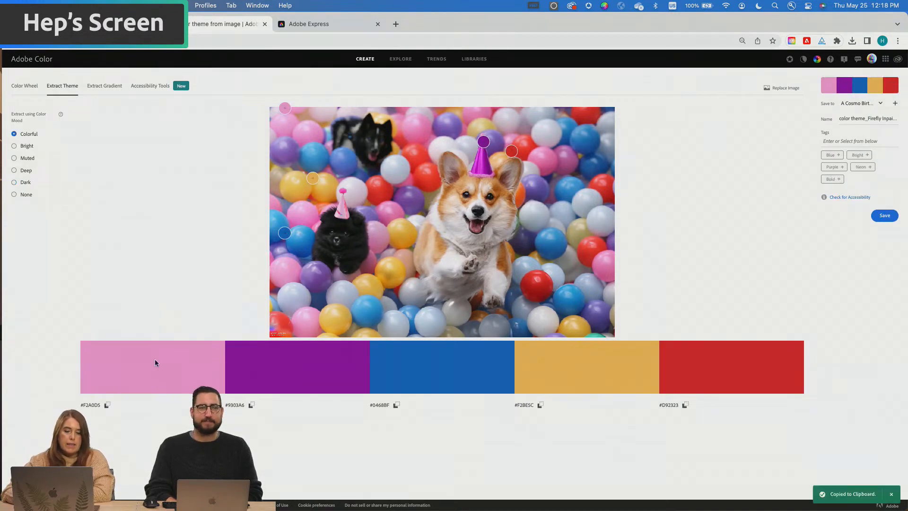
Switch to the Puppy Invite project in Adobe Express and place the Firefly Inpaint image from Finder above the black banner.
click(325, 26)
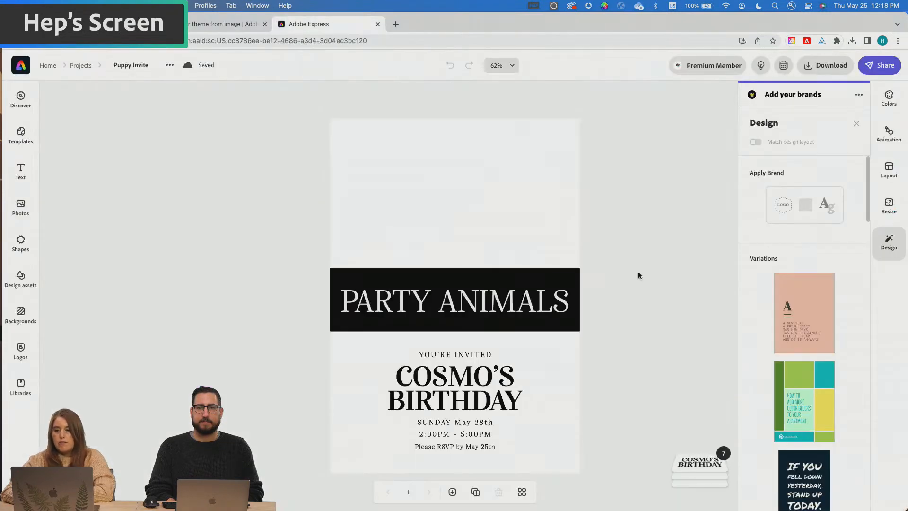
key(super+Tab)
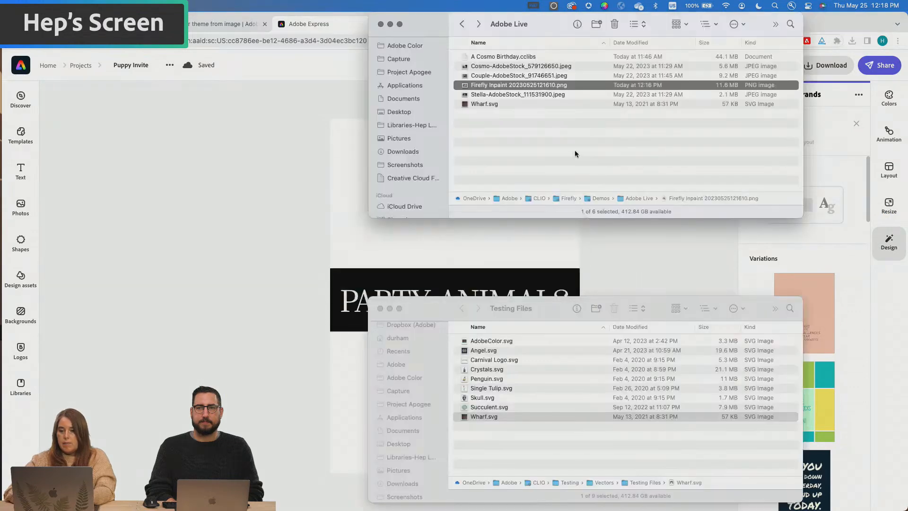
drag(497, 86, 385, 235)
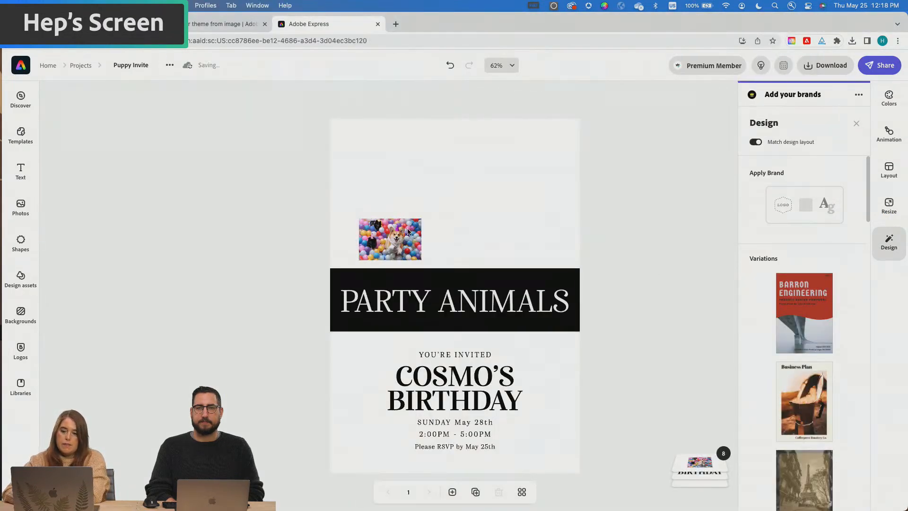
Enlarge the placed dog photo to the full page width and align it with the invite's upper edge.
click(407, 232)
drag(421, 219, 581, 113)
drag(362, 256, 321, 268)
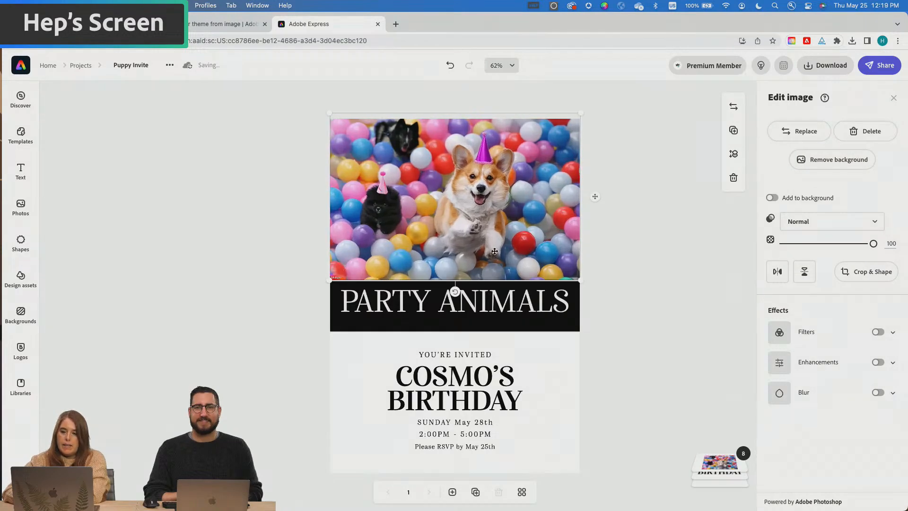
drag(493, 249, 493, 254)
click(612, 209)
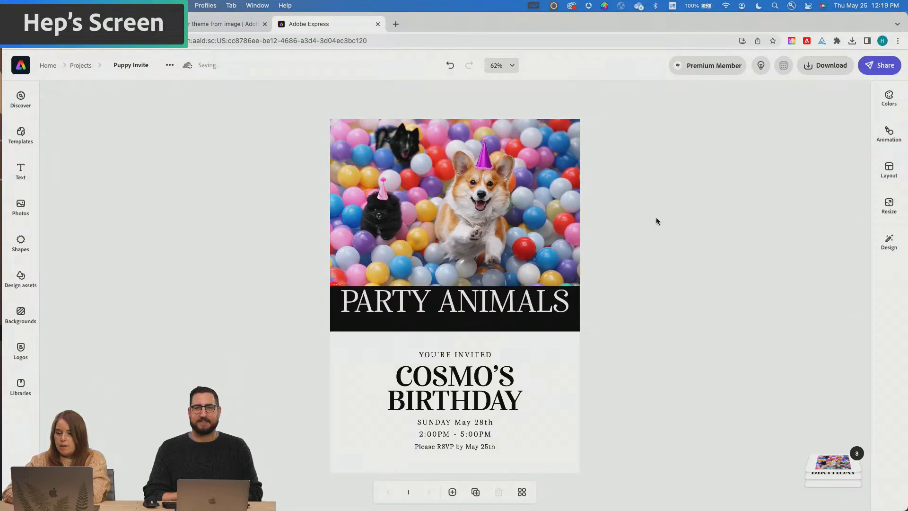
Move the dog photo's layer directly beneath the black banner so the banner covers the photo's lower edge.
click(834, 468)
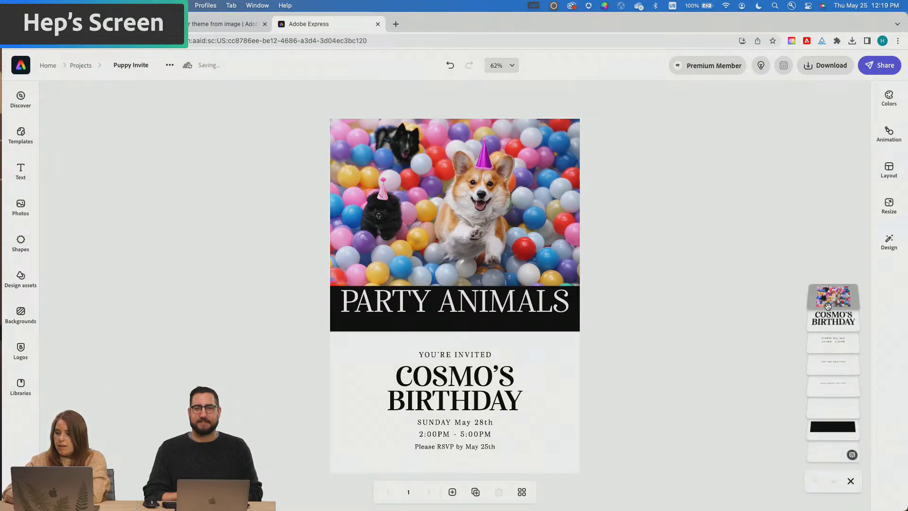
drag(827, 402, 825, 443)
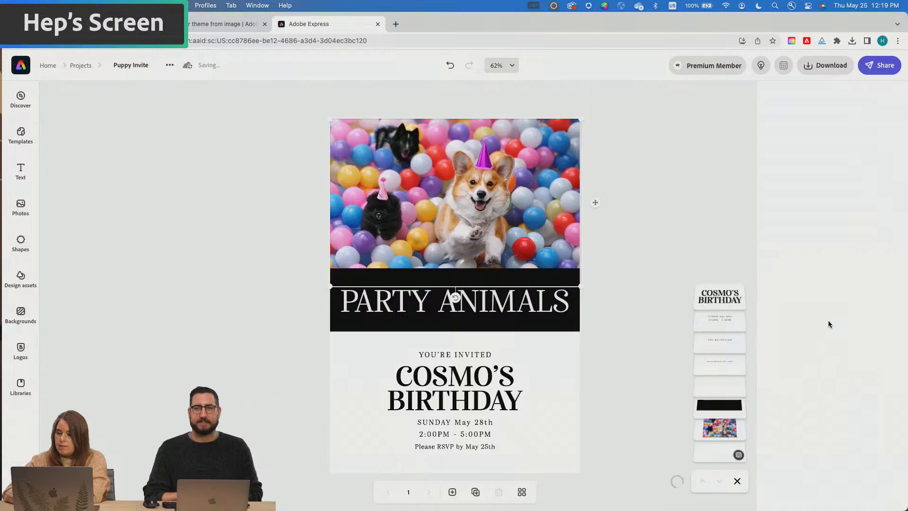
click(643, 299)
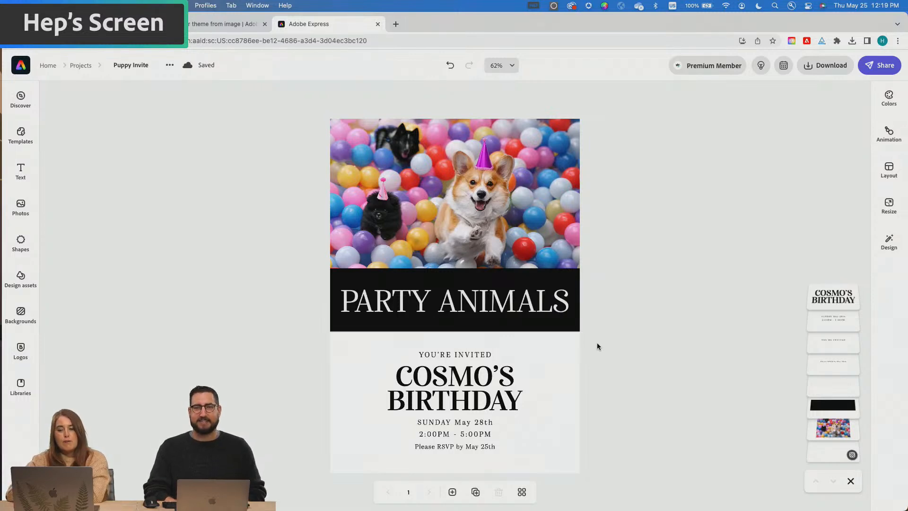
Copy the pink swatch's hex code #F2A0D5 from Adobe Color again and return to the Adobe Express invite.
click(229, 24)
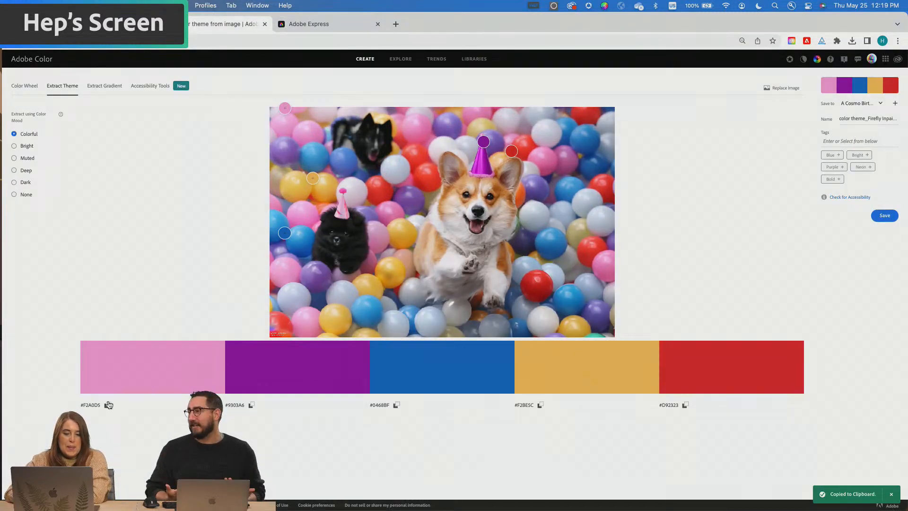
click(312, 25)
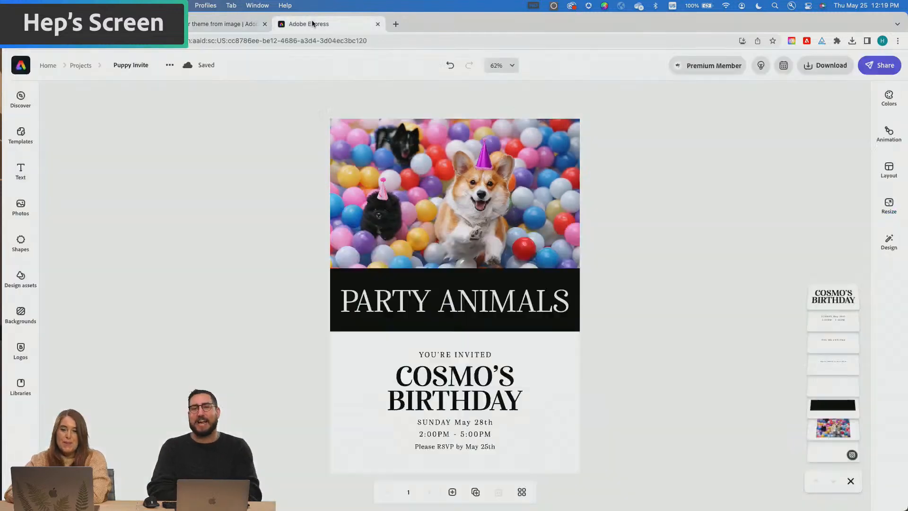
Fill the black banner behind PARTY ANIMALS with the copied pink #F2A0D5.
click(558, 275)
click(778, 155)
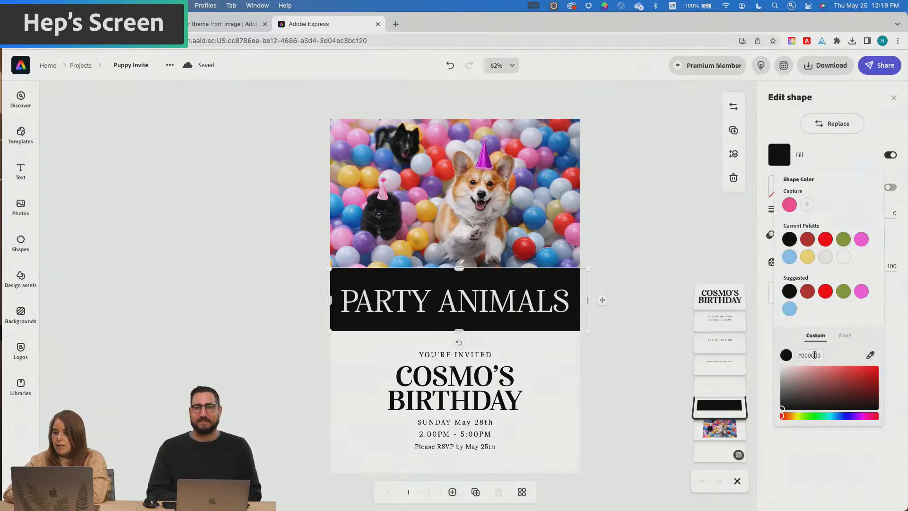
click(815, 355)
key(super+v)
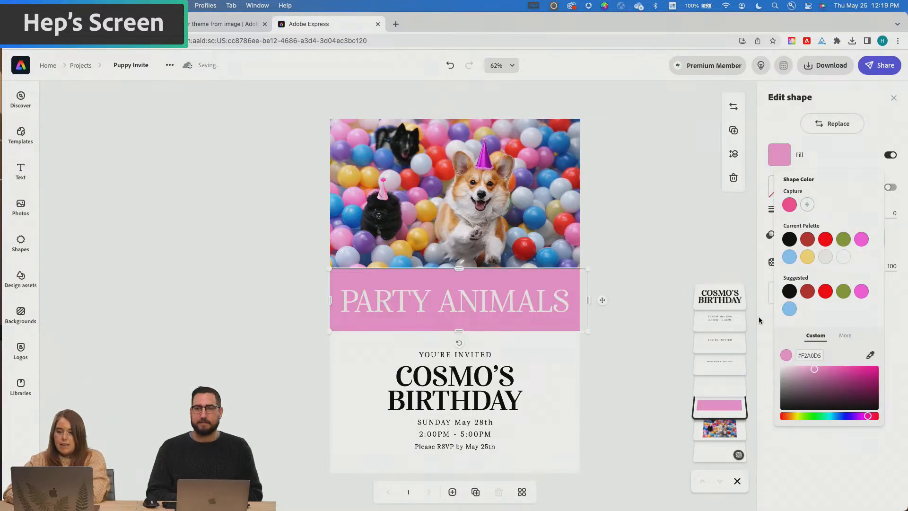
click(632, 274)
Recolor the COSMO'S BIRTHDAY title with the banner's pink #F2A0D5 from the current palette.
click(404, 394)
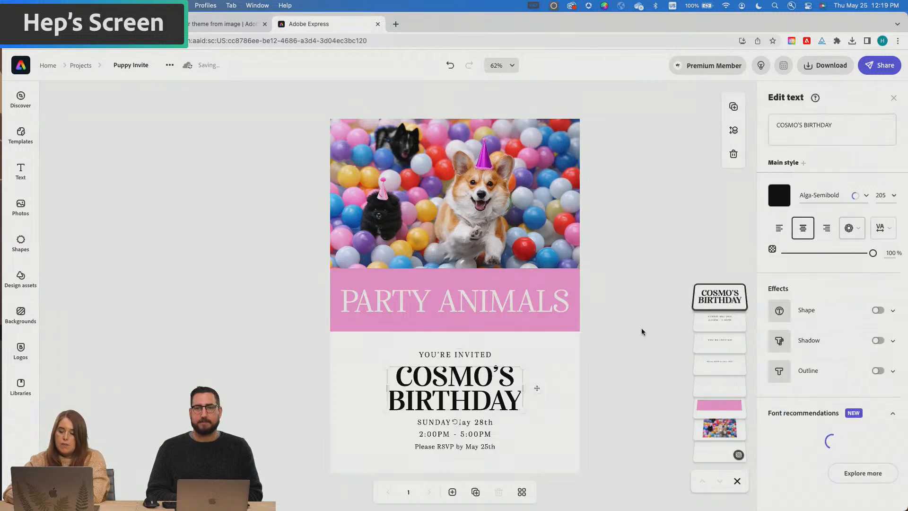
click(781, 198)
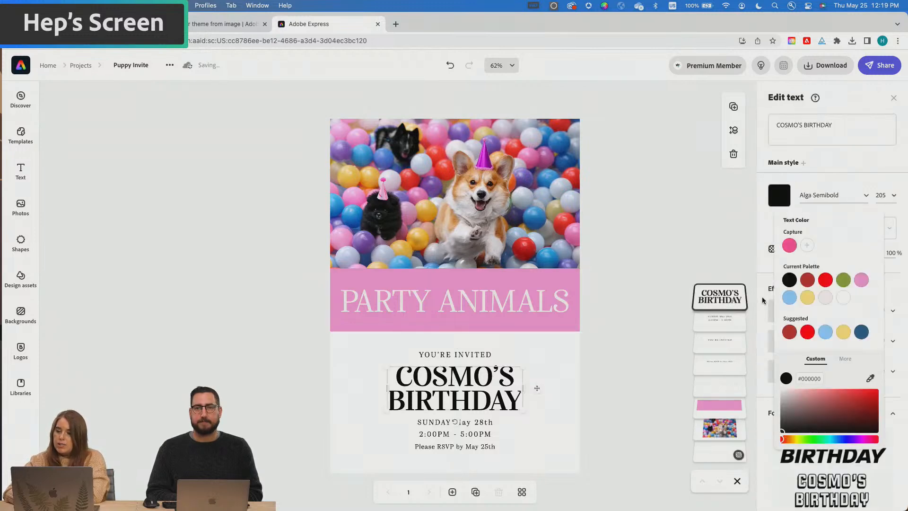
click(865, 280)
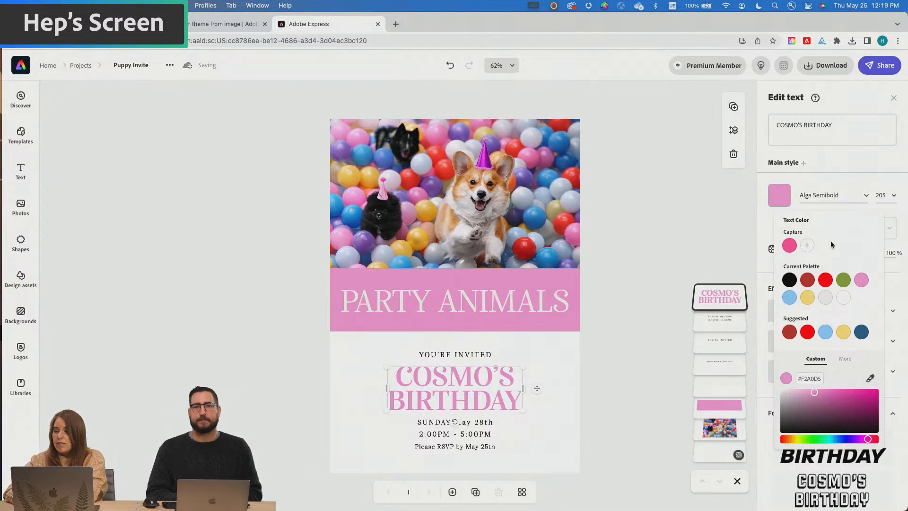
click(634, 311)
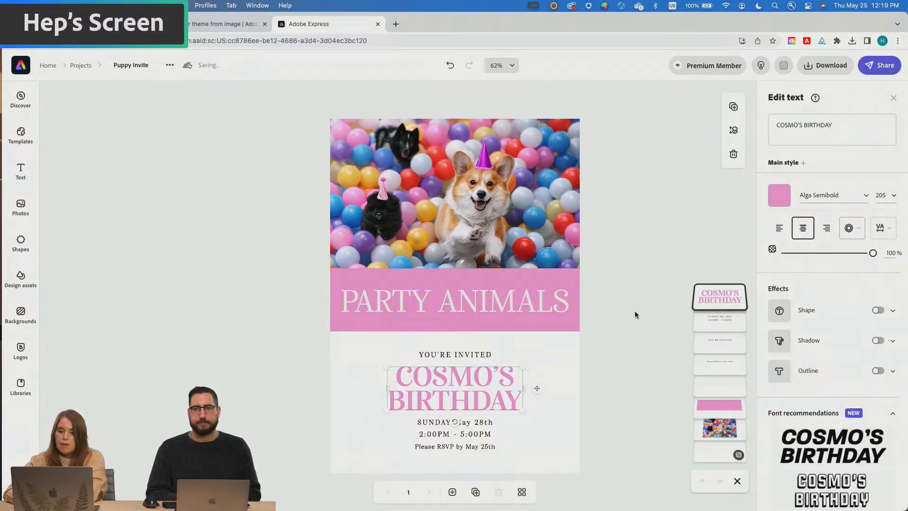
Set the invite's background to the purple #9303A6 copied from Adobe Color, and darken it to about #5B2262.
click(557, 356)
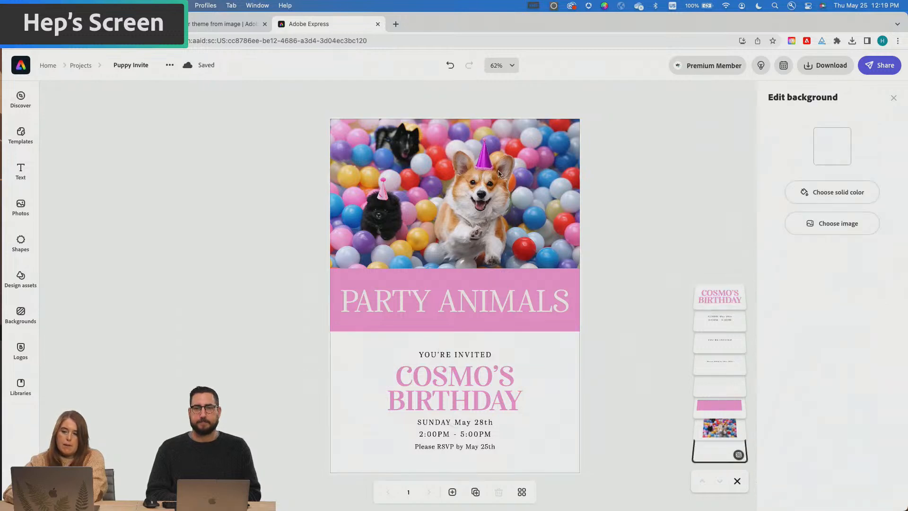
click(221, 24)
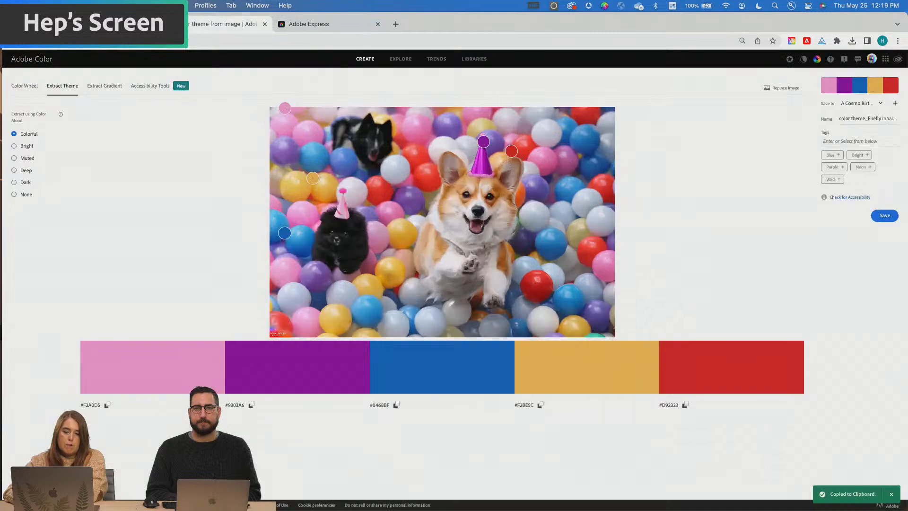
click(322, 22)
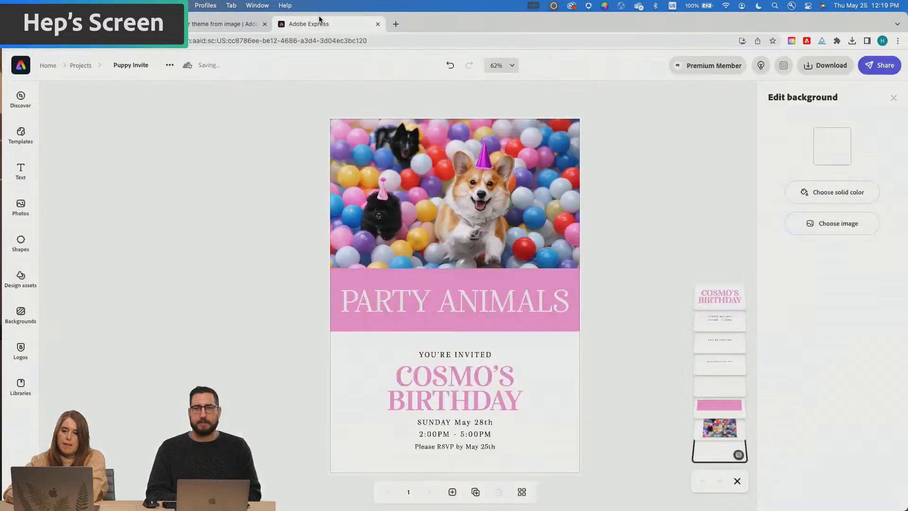
click(823, 194)
triple_click(814, 393)
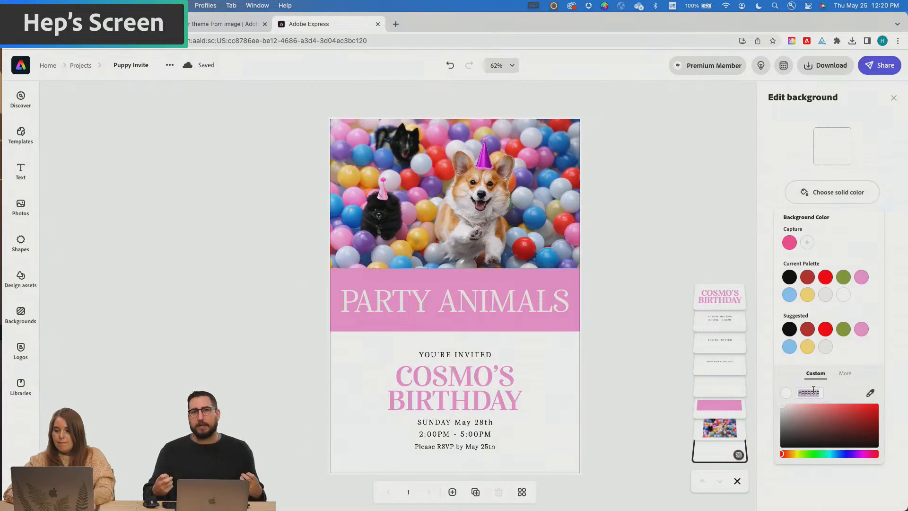
key(super+v)
key(Return)
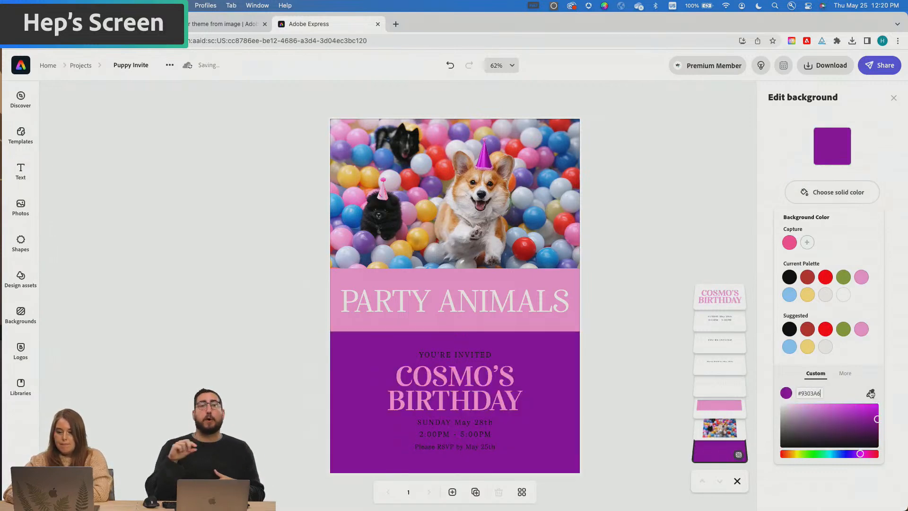
drag(822, 414, 842, 430)
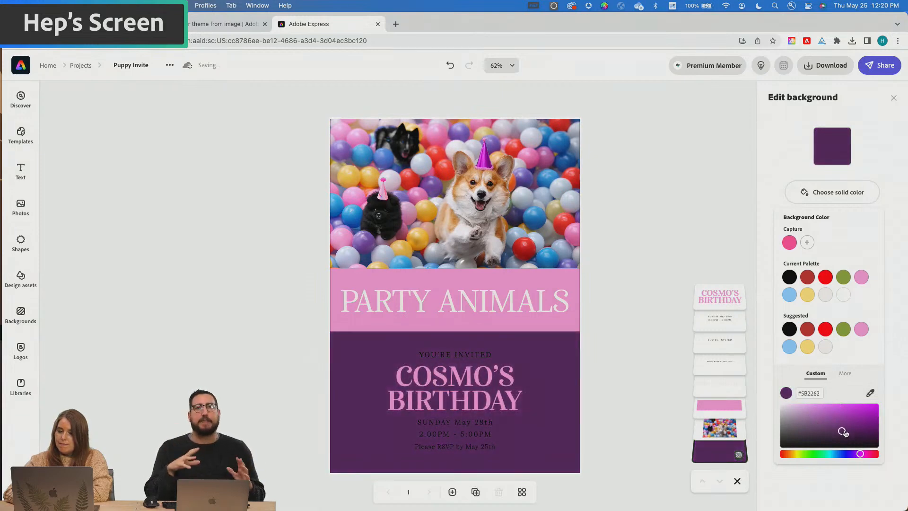
click(669, 314)
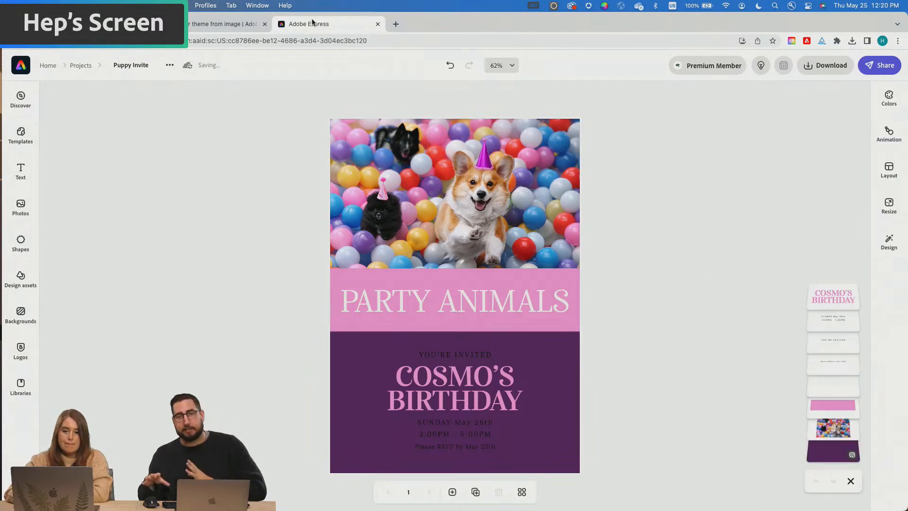
Copy the yellow swatch's hex code #F2BE5C from Adobe Color and return to the Adobe Express invite.
click(239, 21)
key(super+equal)
key(super+equal)
key(super+equal)
scroll(247, 317, down, 3)
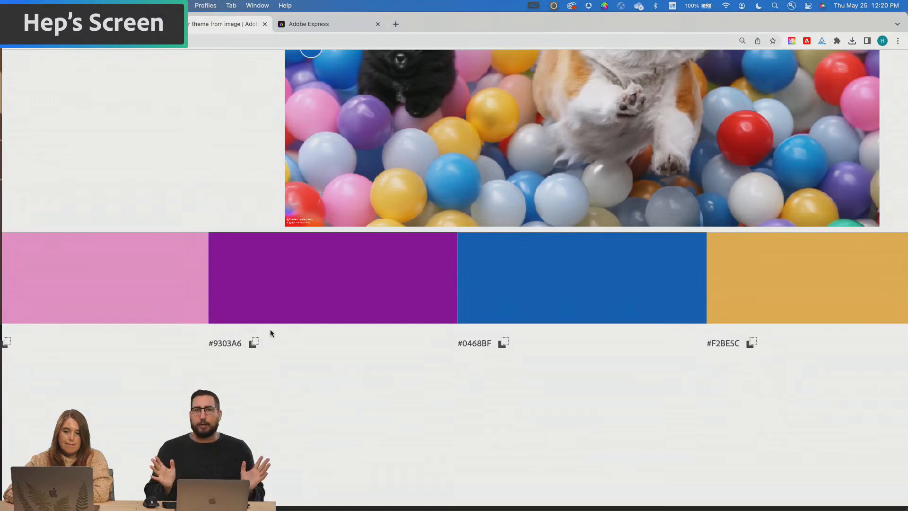
click(256, 344)
key(super+minus)
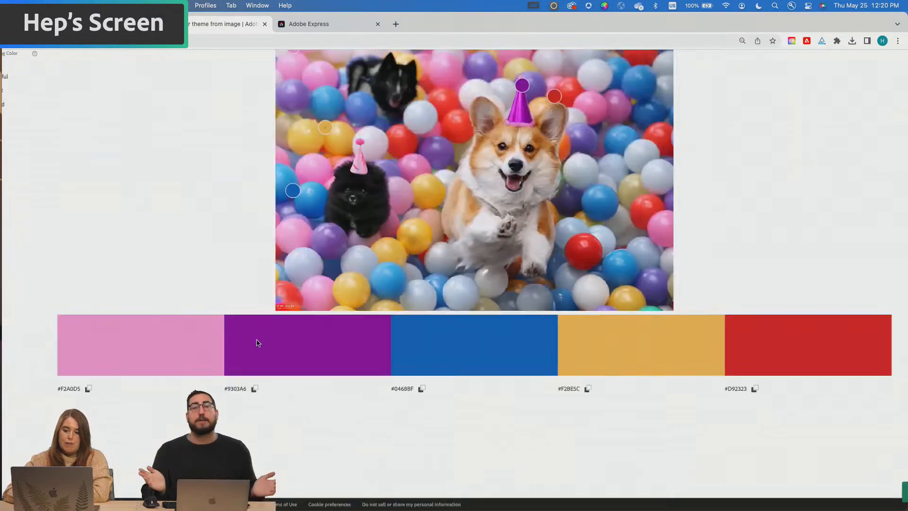
key(super+minus)
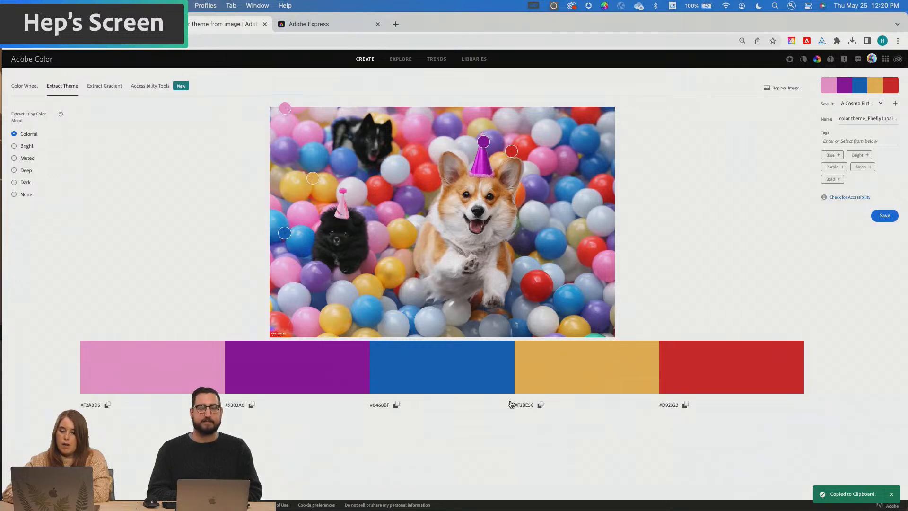
click(540, 405)
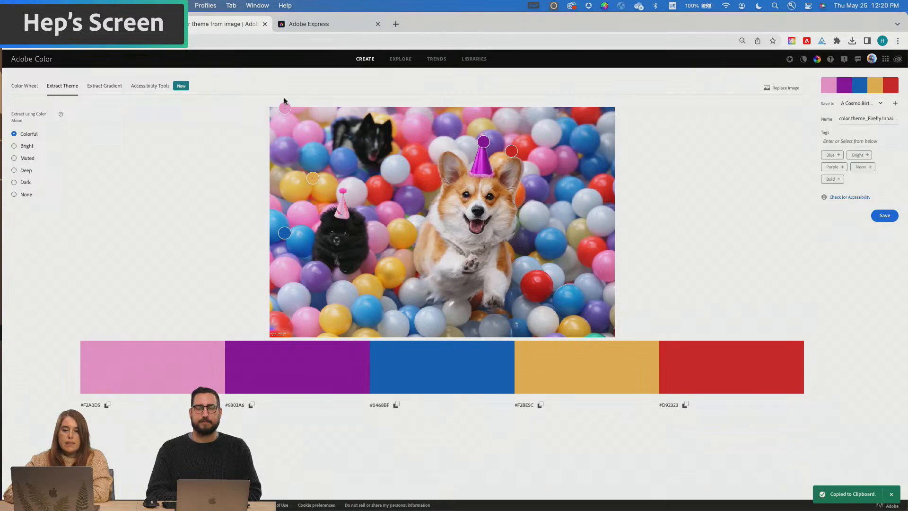
click(310, 24)
Set the color of the You're Invited text to the copied yellow #F2BE5C.
click(448, 354)
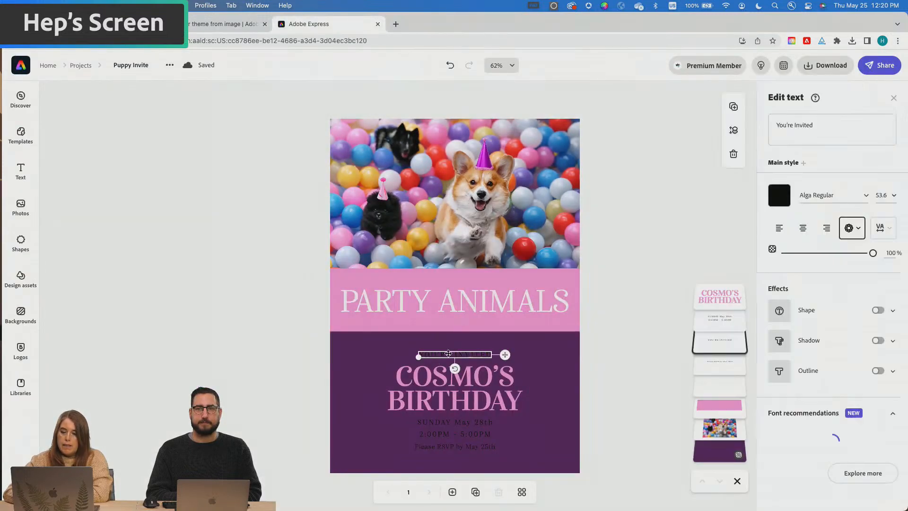
click(779, 195)
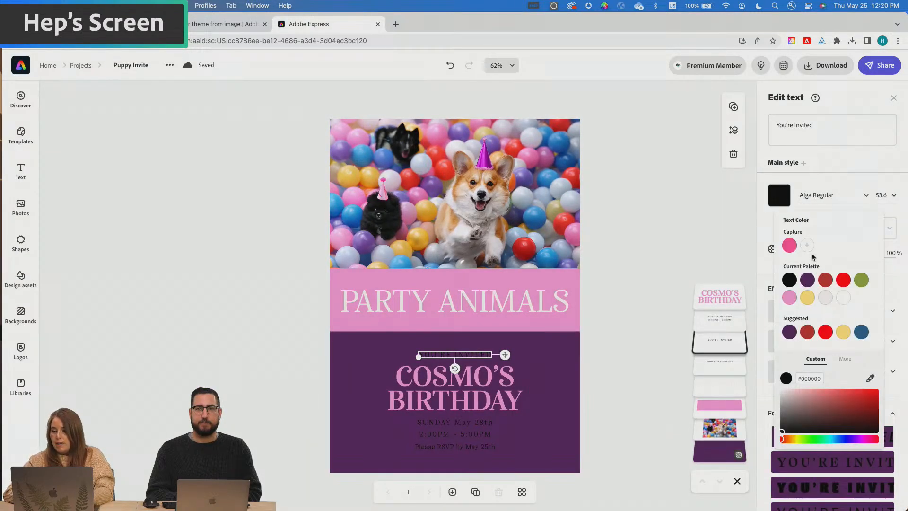
click(806, 377)
key(super+a)
key(super+v)
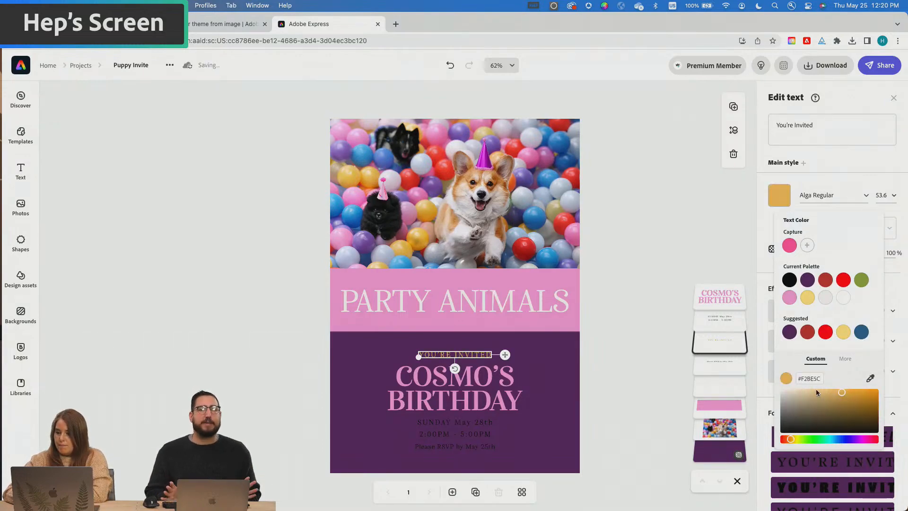
click(627, 279)
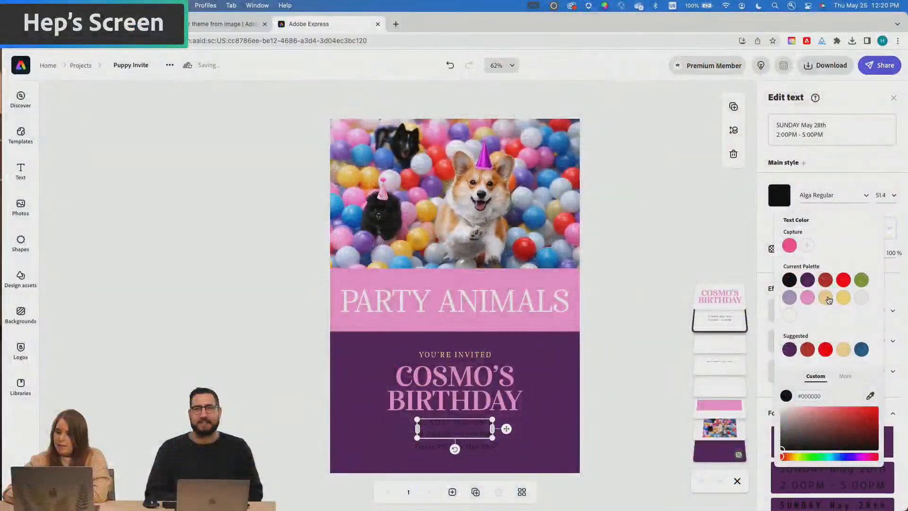
Recolor the date-and-time text and the Please RSVP line with the light yellow swatch from the text color choices.
click(826, 297)
click(627, 410)
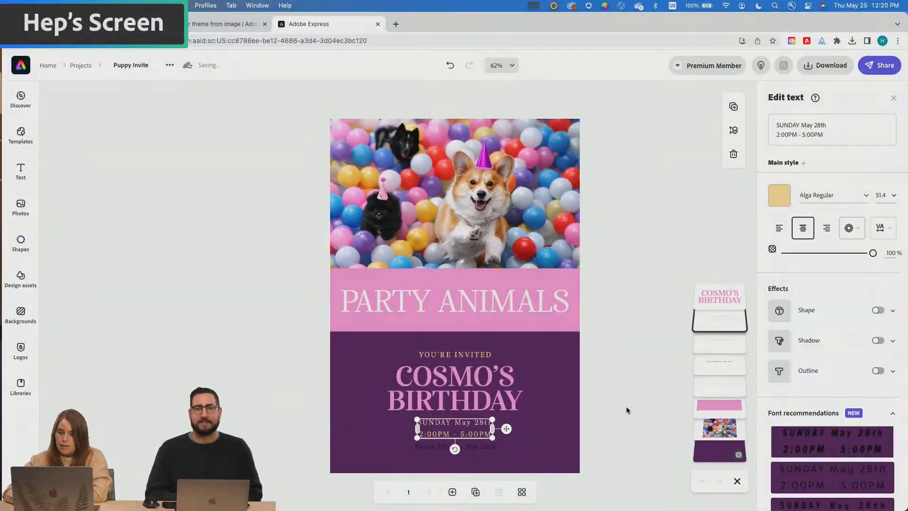
click(719, 363)
click(779, 195)
click(845, 348)
click(636, 257)
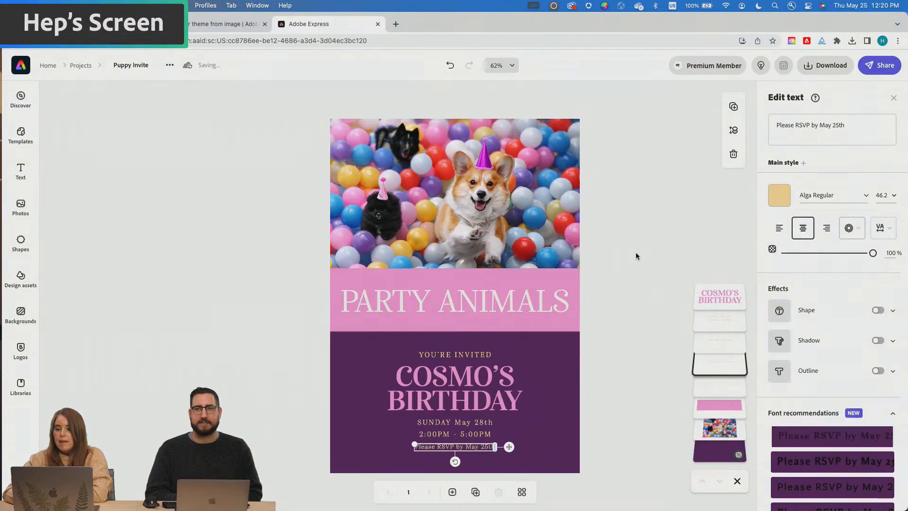
click(636, 255)
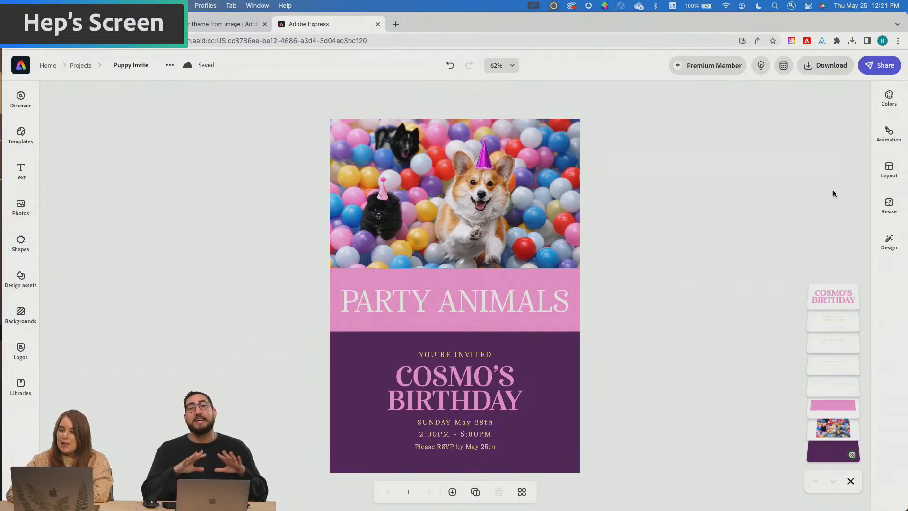
click(488, 405)
click(665, 242)
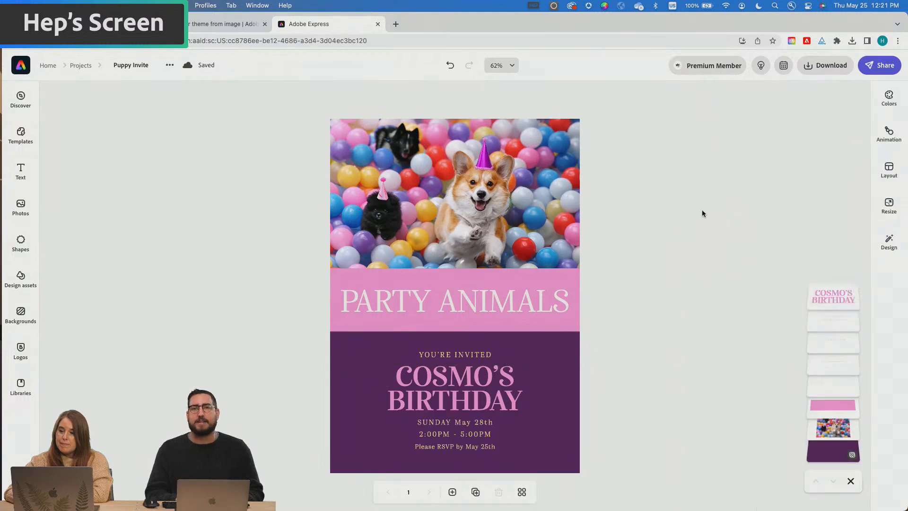
click(892, 131)
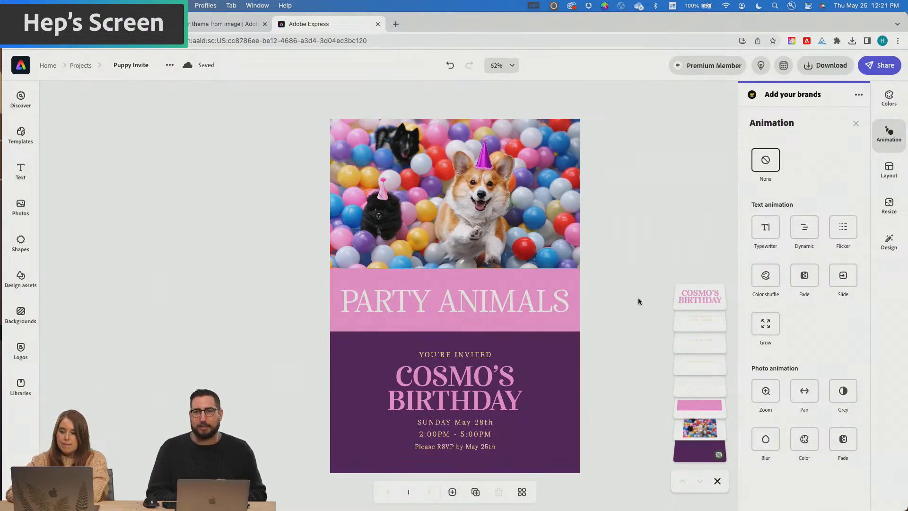
click(477, 384)
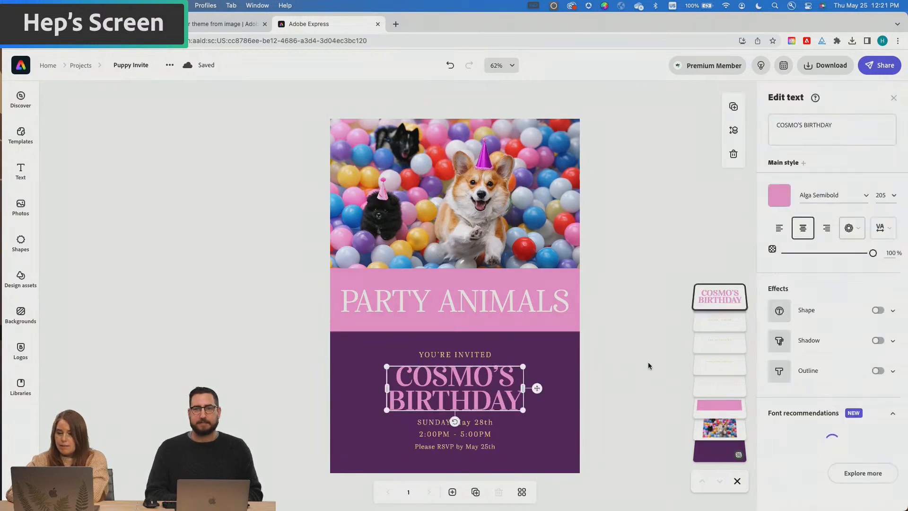
click(674, 223)
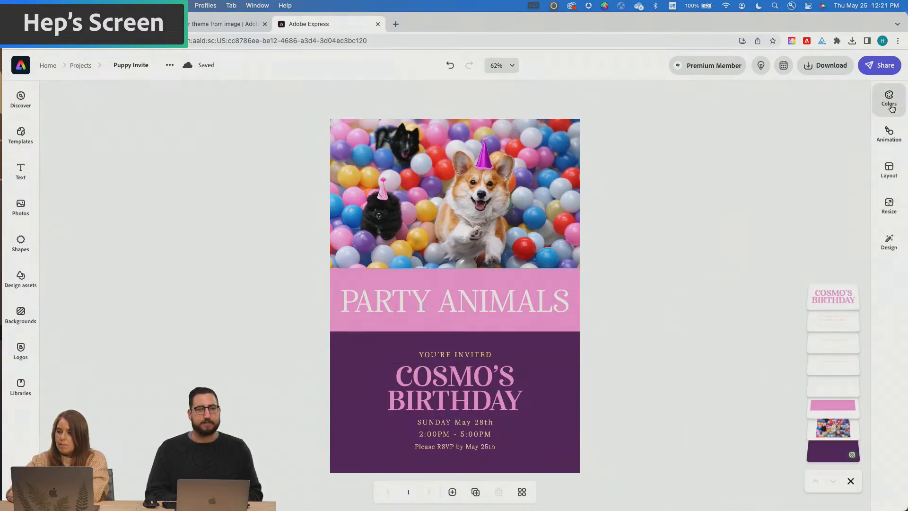
Apply the Zoom photo animation to the invite.
click(889, 133)
click(766, 392)
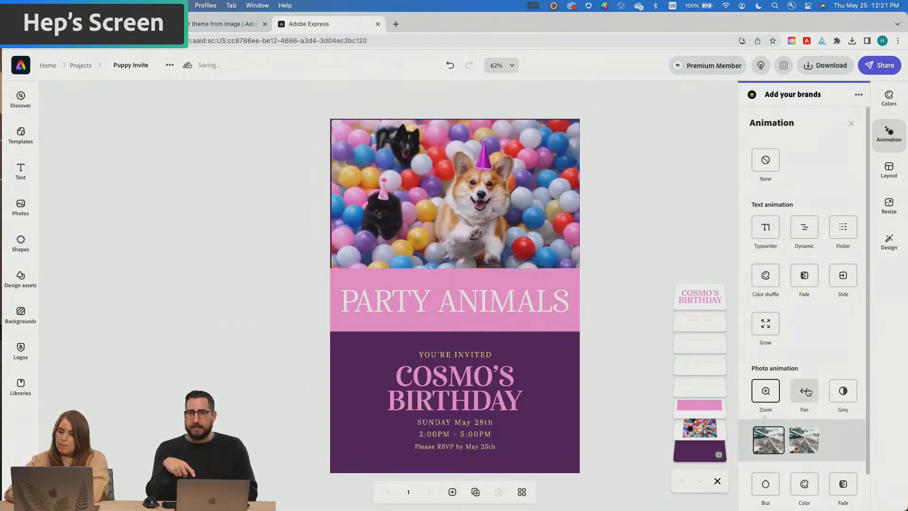
scroll(761, 384, down, 2)
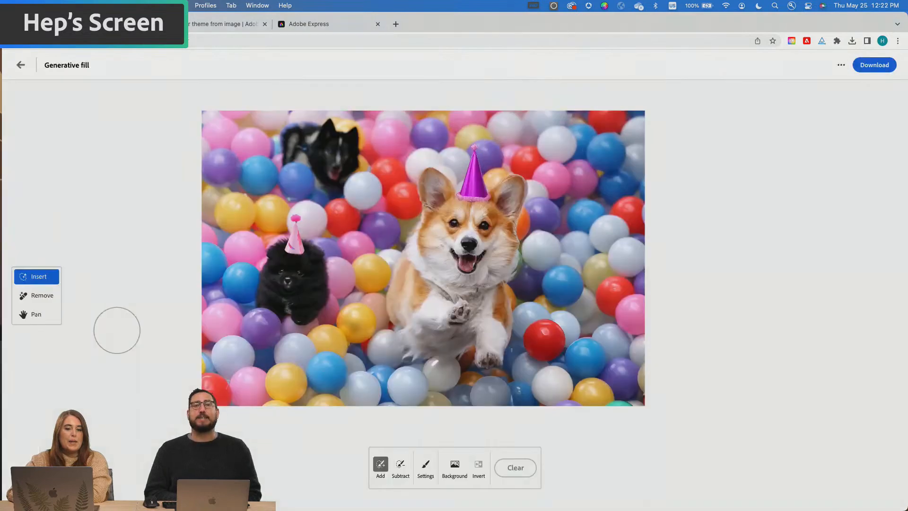
Leave Generative fill in Adobe Firefly, open Text effects from its home page and browse the sample letters.
click(19, 66)
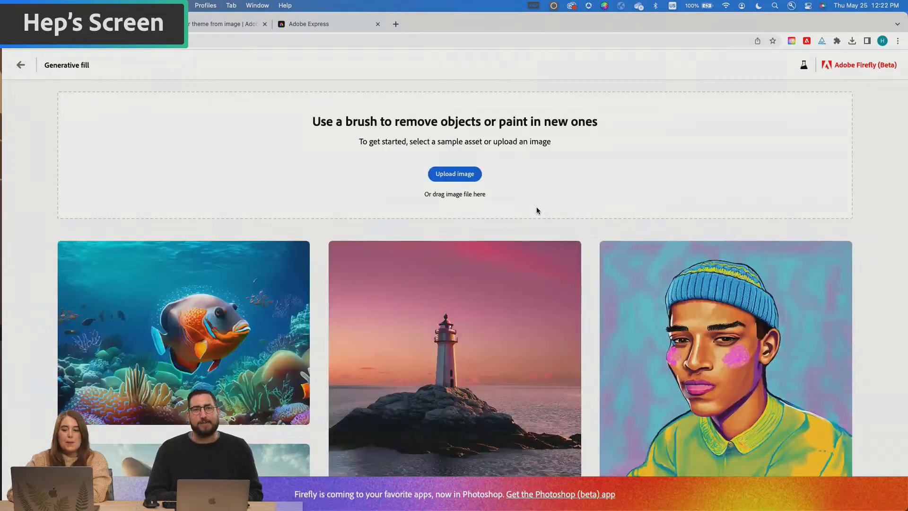
click(26, 67)
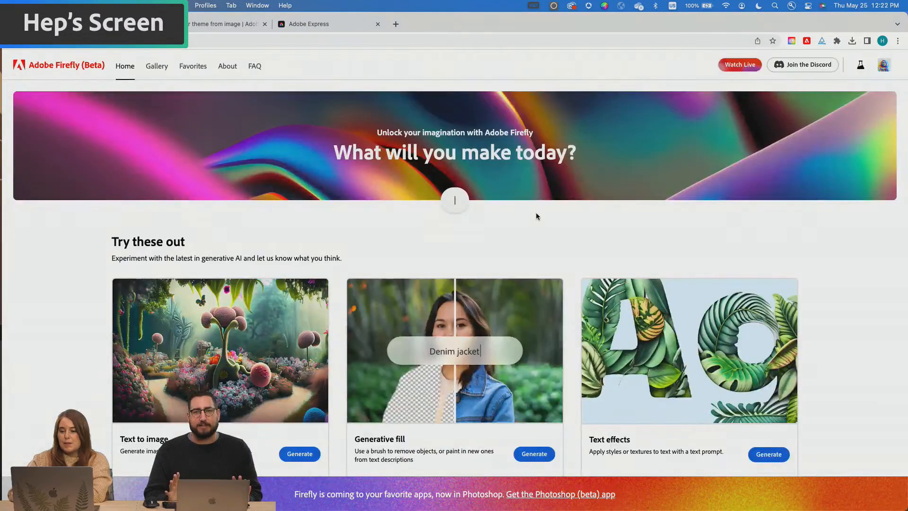
scroll(536, 214, down, 3)
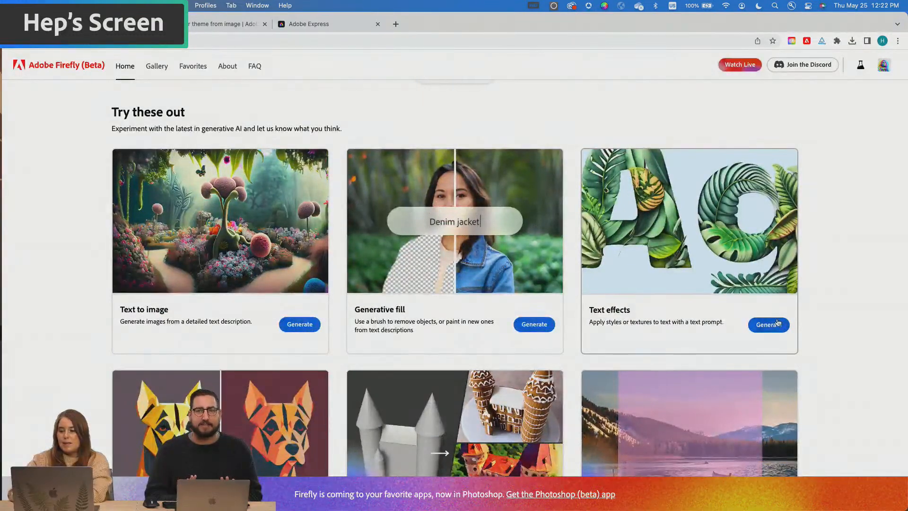
click(771, 325)
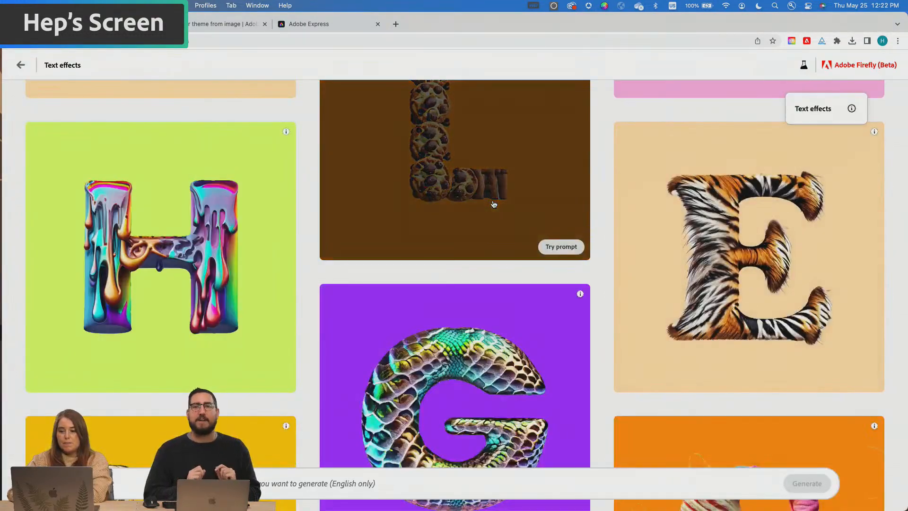
scroll(494, 204, up, 10)
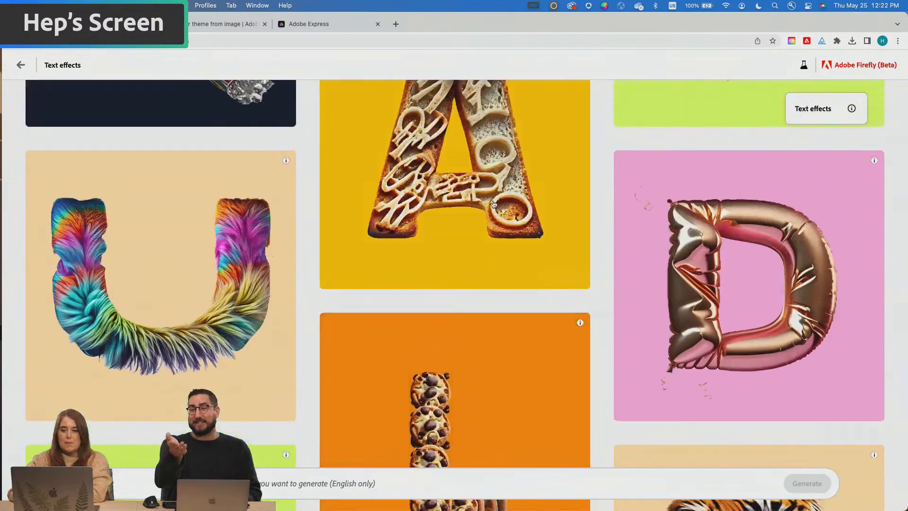
Browse the Text effects sample gallery and compare the letter styles and their prompts.
scroll(494, 204, up, 10)
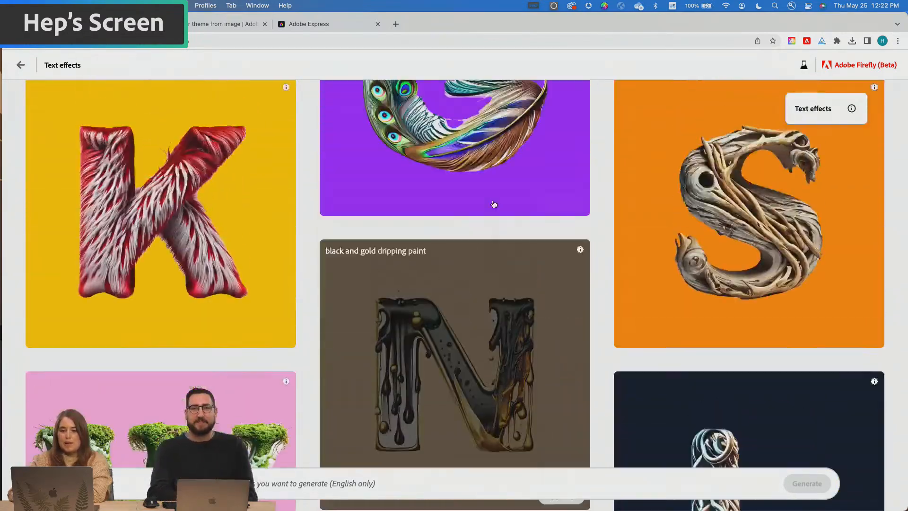
scroll(468, 236, down, 2)
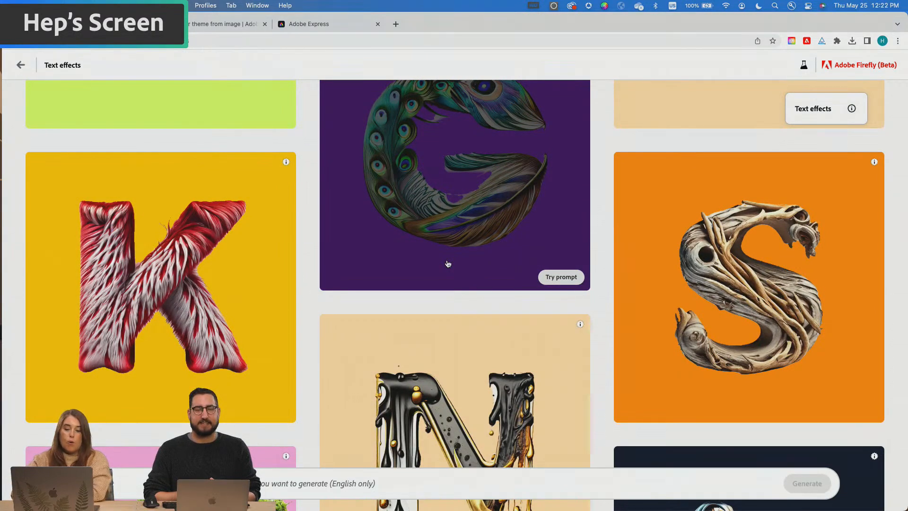
mouse_move(242, 295)
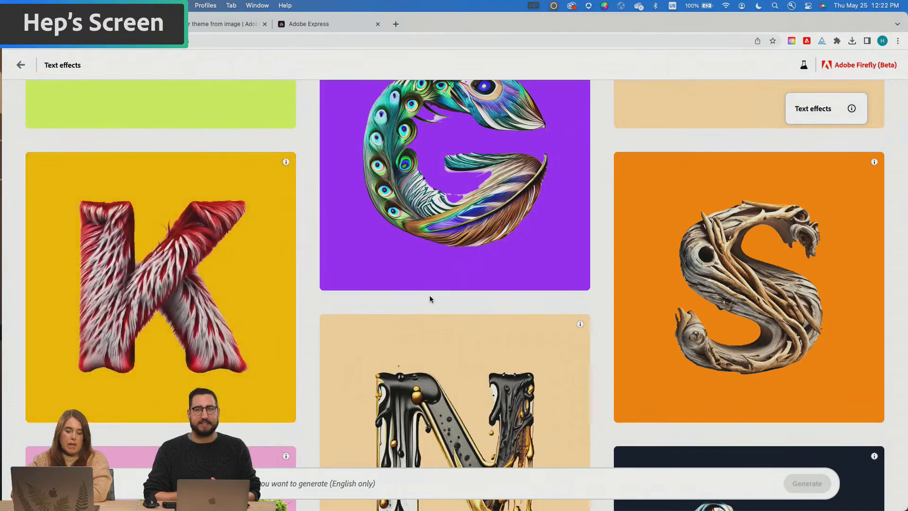
scroll(430, 299, up, 7)
scroll(431, 299, up, 15)
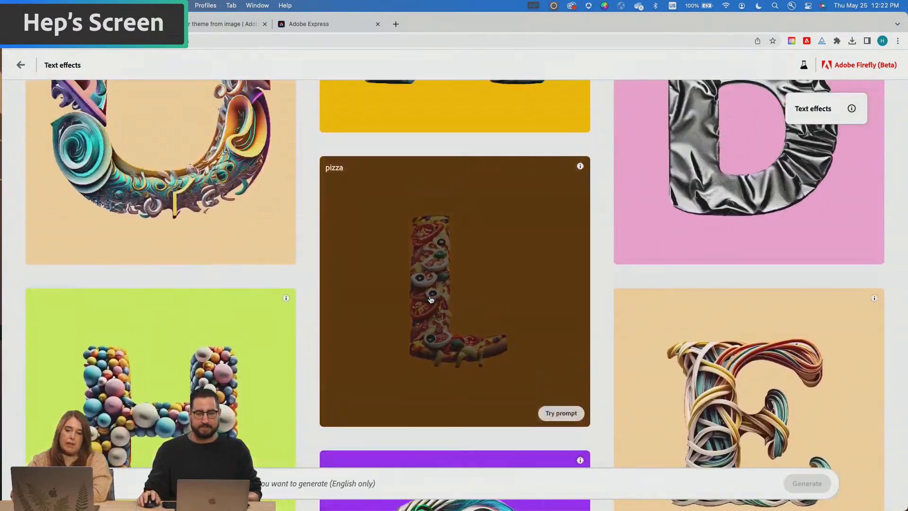
scroll(430, 299, up, 2)
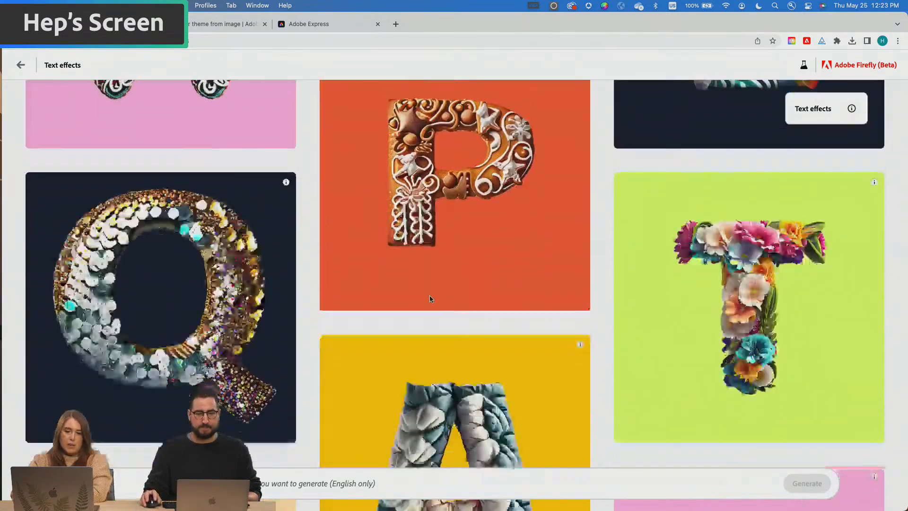
scroll(430, 299, down, 4)
scroll(430, 299, up, 2)
scroll(430, 299, up, 1)
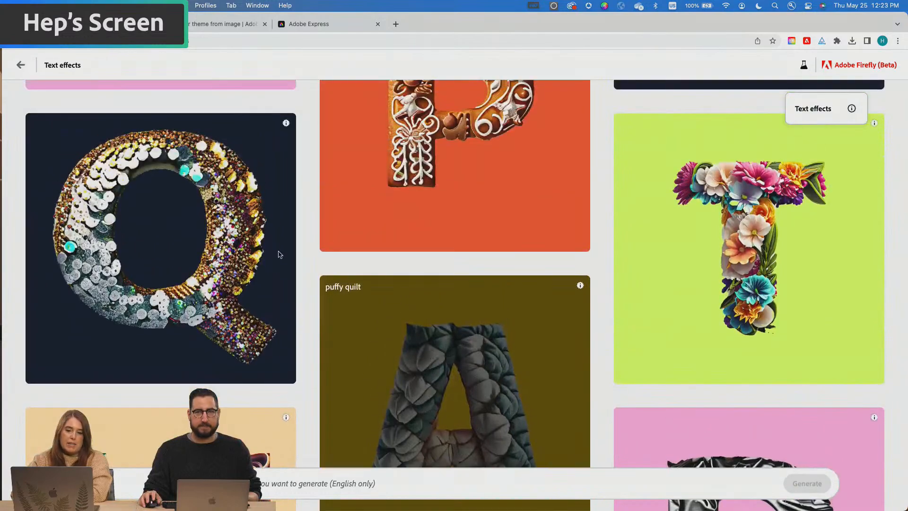
scroll(187, 230, down, 15)
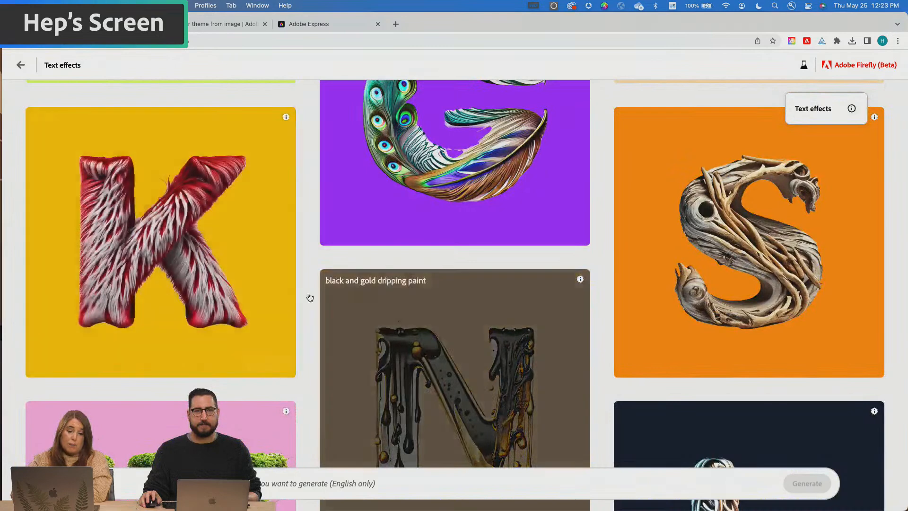
Generate the text "Join Us!" from the red fur sample prompt, compare the variations and select the fourth one.
click(266, 364)
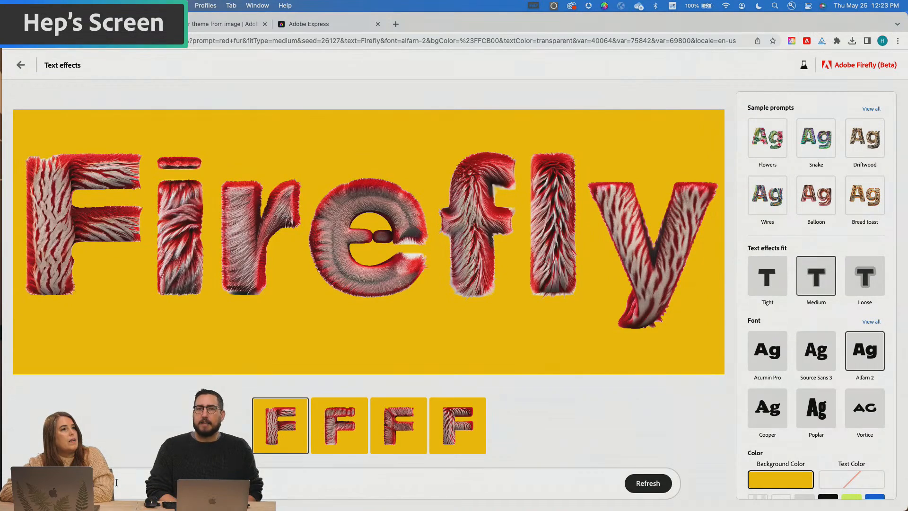
text(Join Us!)
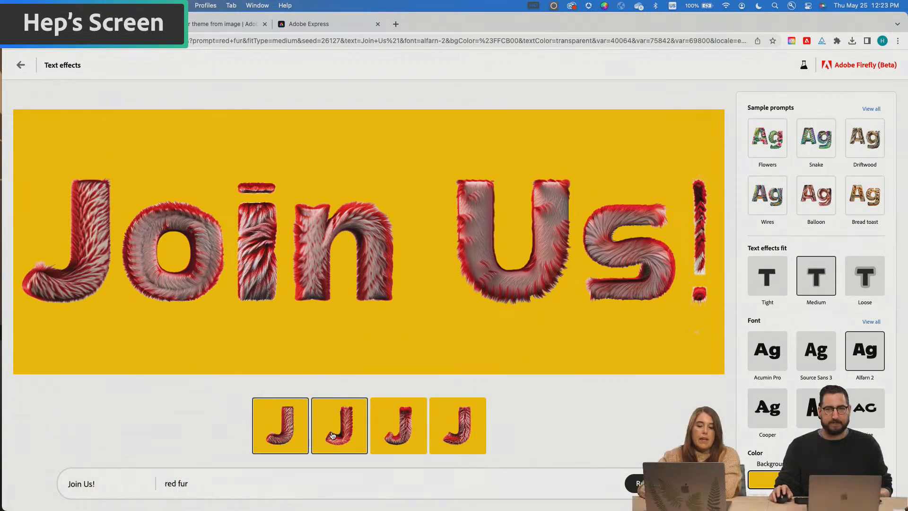
click(333, 436)
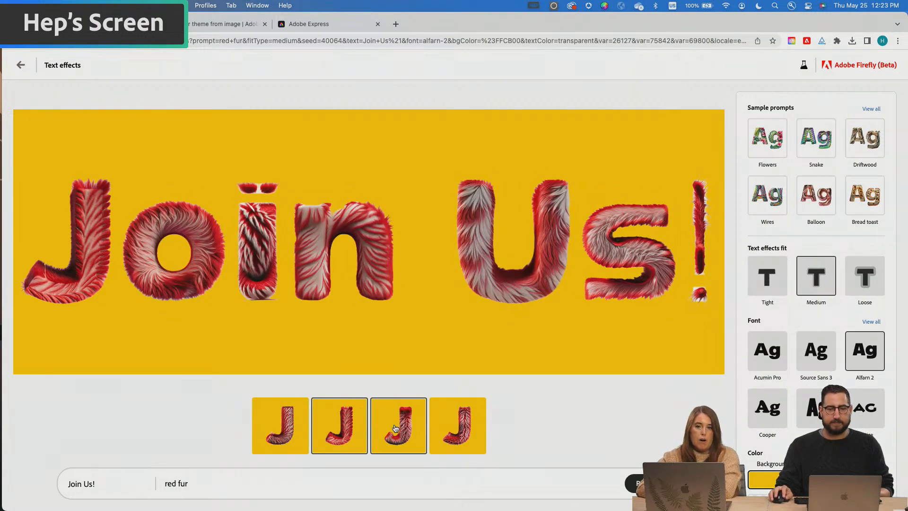
click(452, 428)
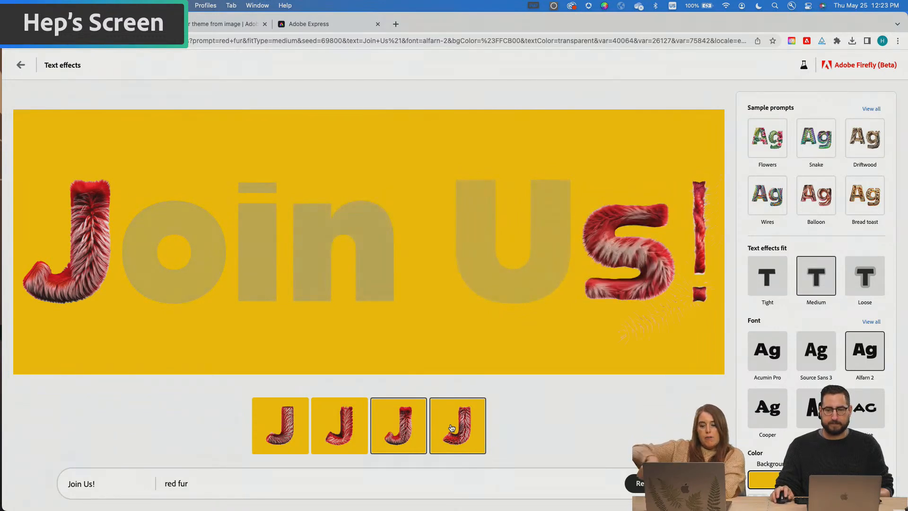
click(454, 428)
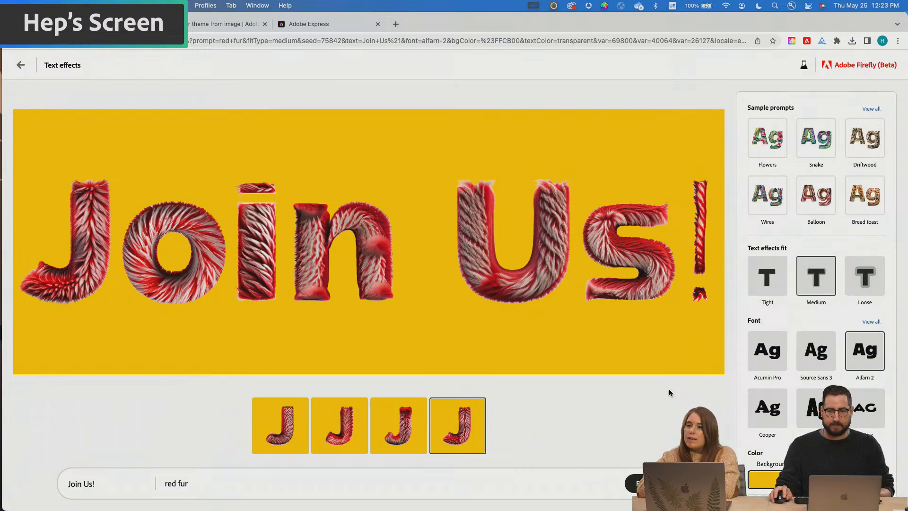
Set the text effects fit of the furry Join Us! lettering to Loose.
scroll(812, 271, down, 2)
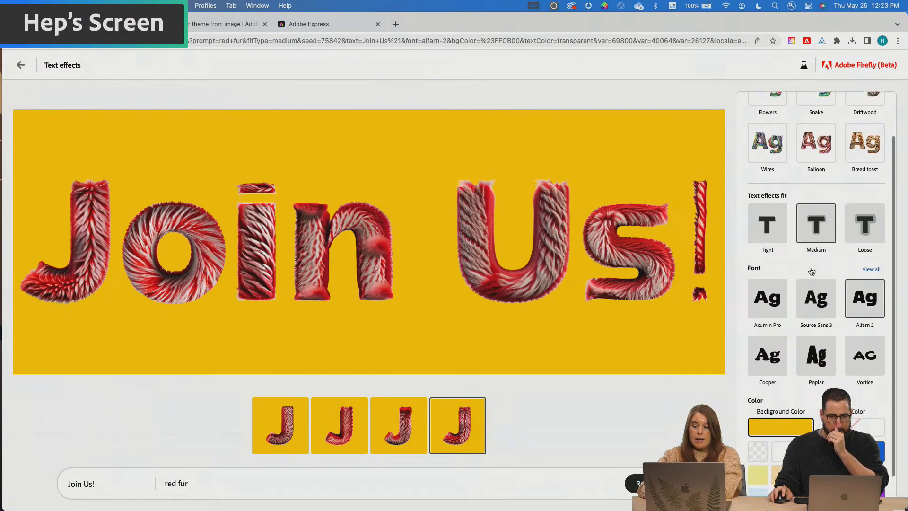
scroll(811, 270, up, 1)
scroll(811, 199, down, 3)
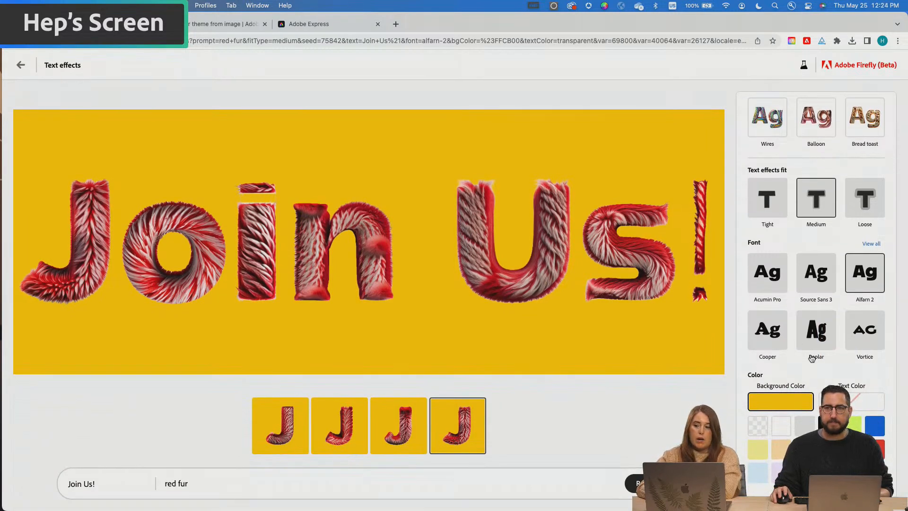
scroll(864, 154, up, 3)
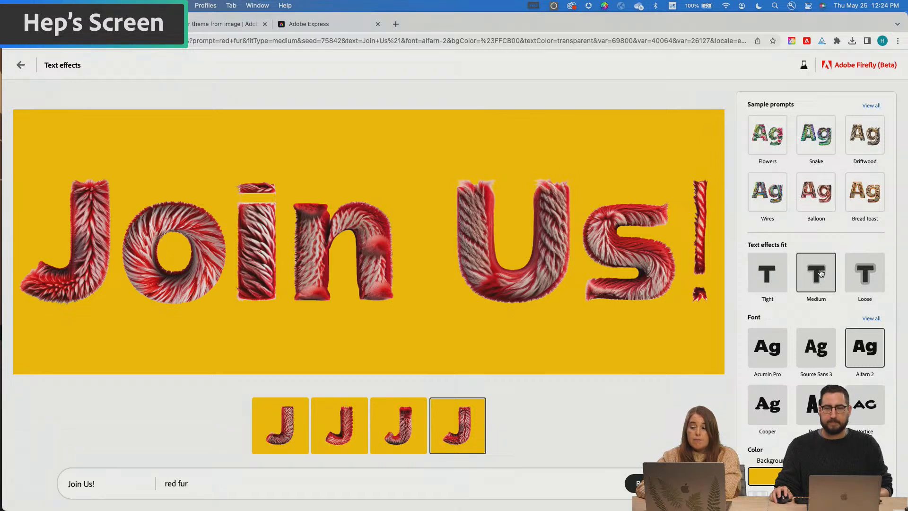
click(860, 272)
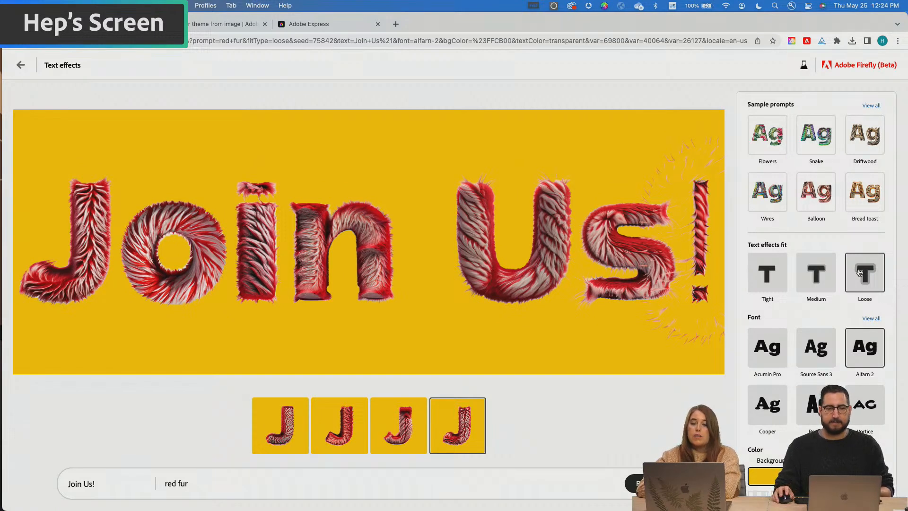
mouse_move(548, 201)
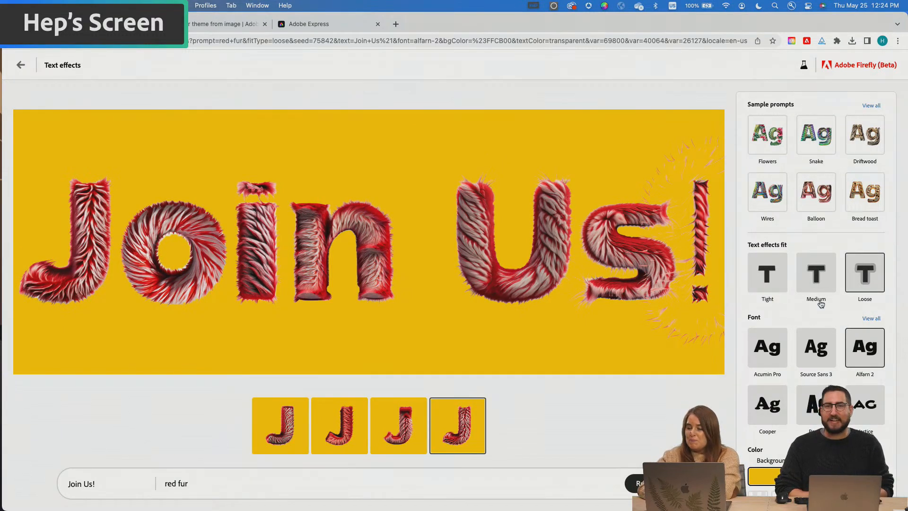
Try red and orange background colors behind the lettering, ending with a transparent background.
scroll(818, 303, down, 2)
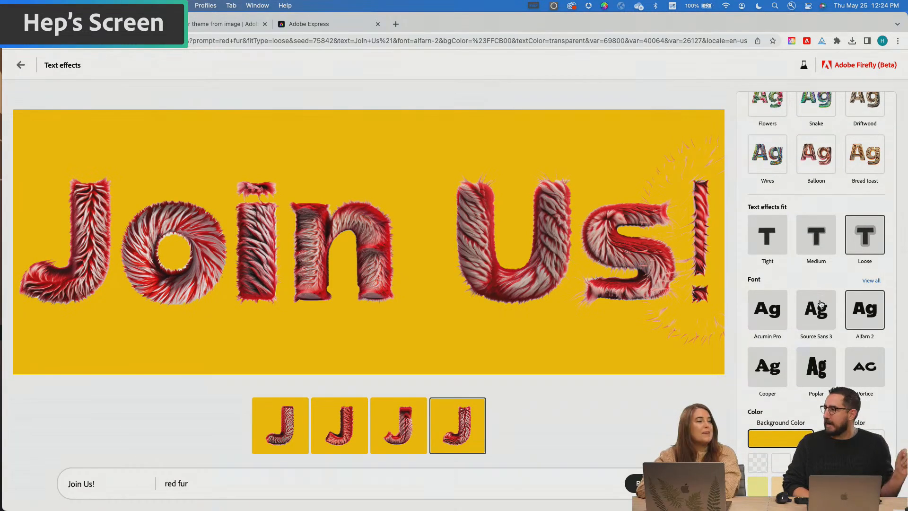
scroll(821, 304, down, 1)
mouse_move(684, 305)
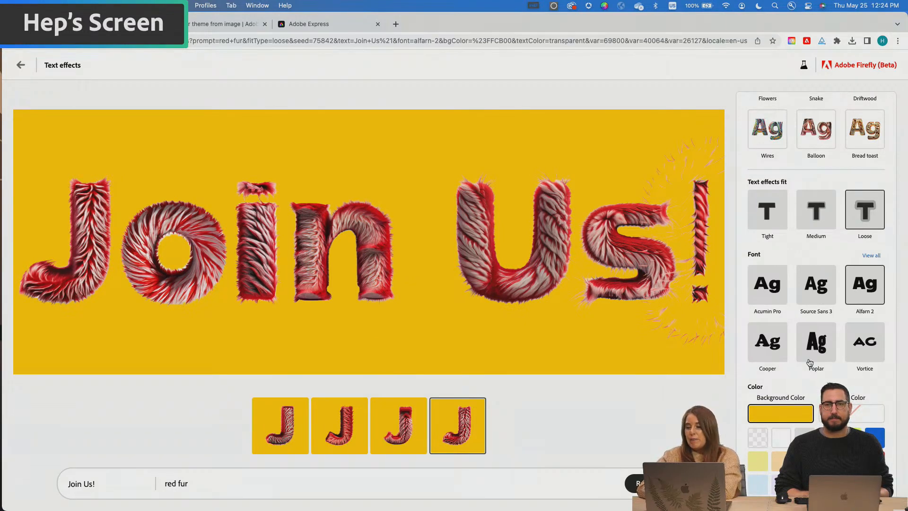
scroll(814, 374, down, 1)
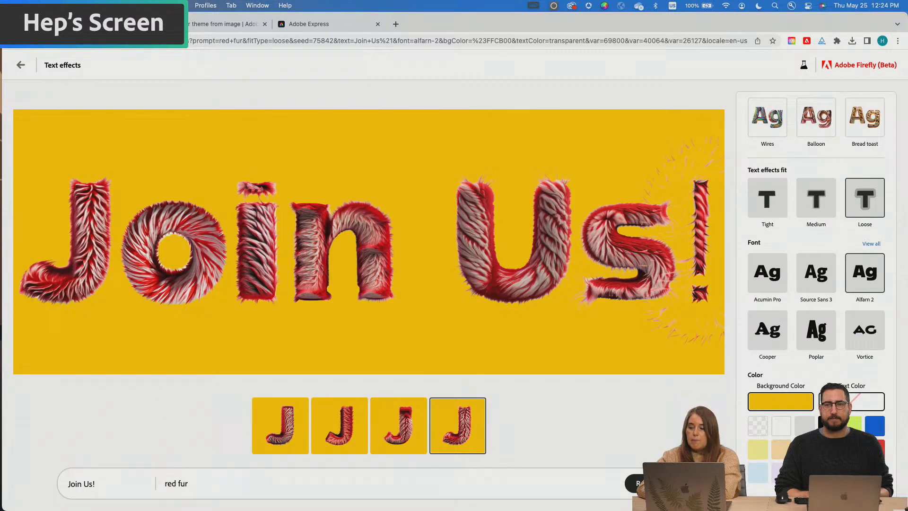
click(854, 424)
click(874, 425)
click(862, 450)
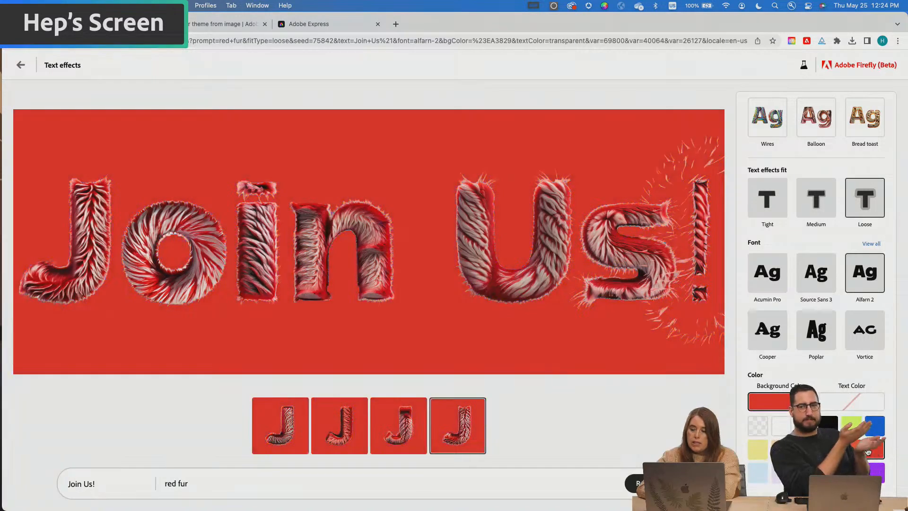
click(851, 408)
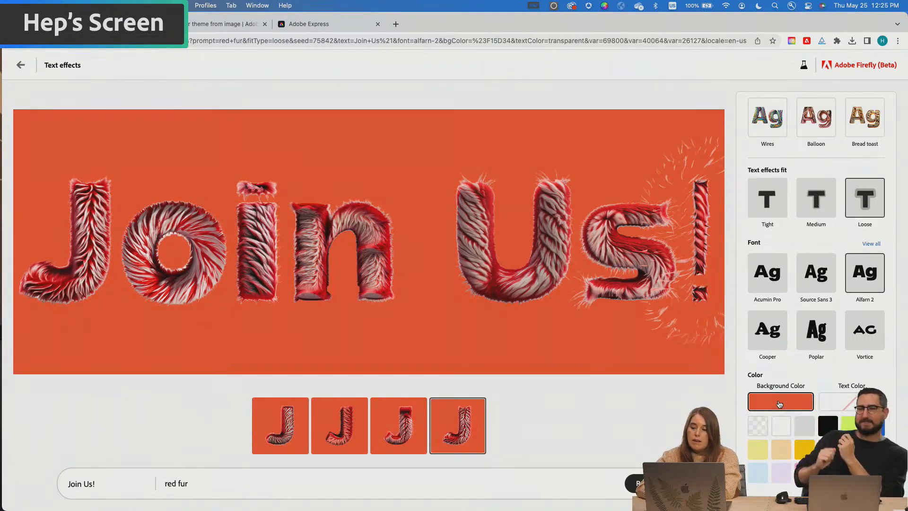
click(756, 427)
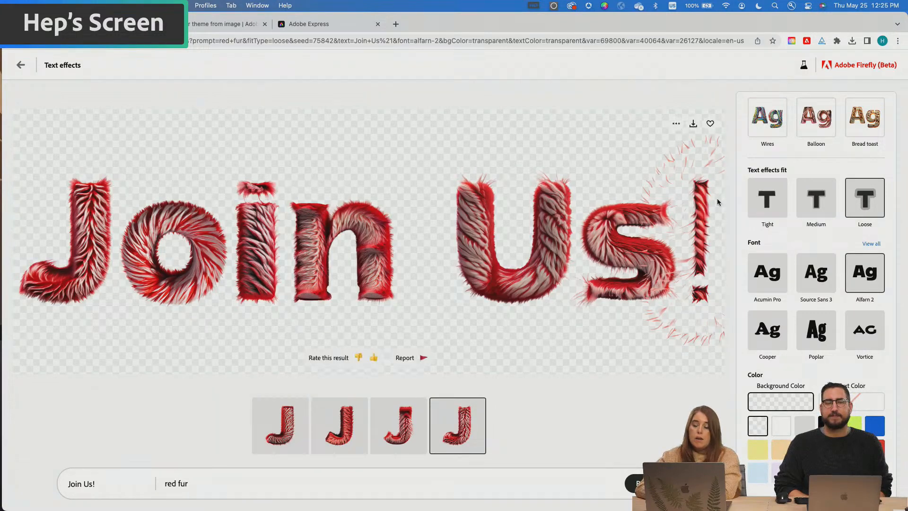
Download the Join Us! lettering and move the PNG from the Downloads folder into the Adobe Live folder in Finder.
click(693, 125)
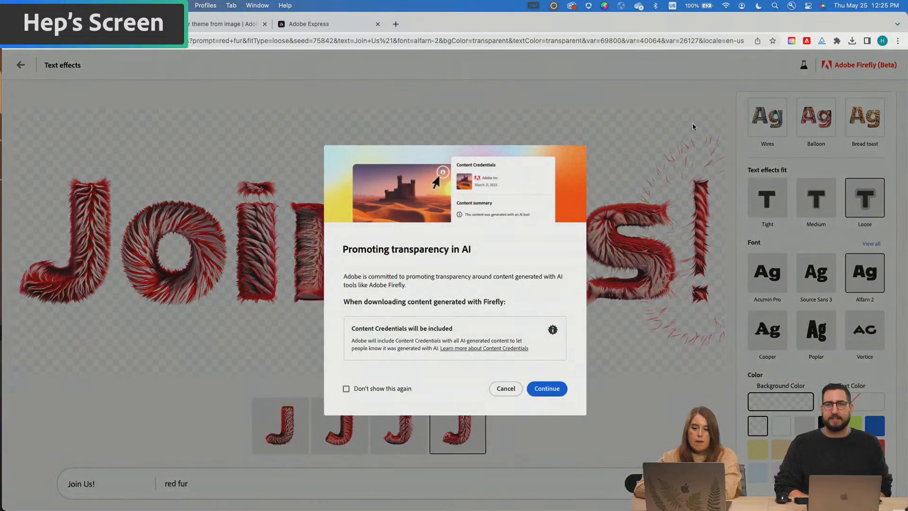
click(545, 389)
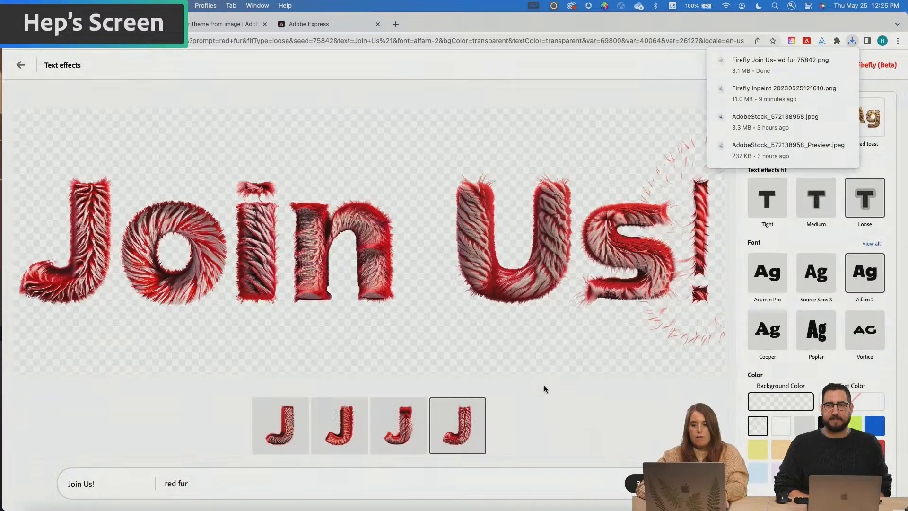
key(super+Tab)
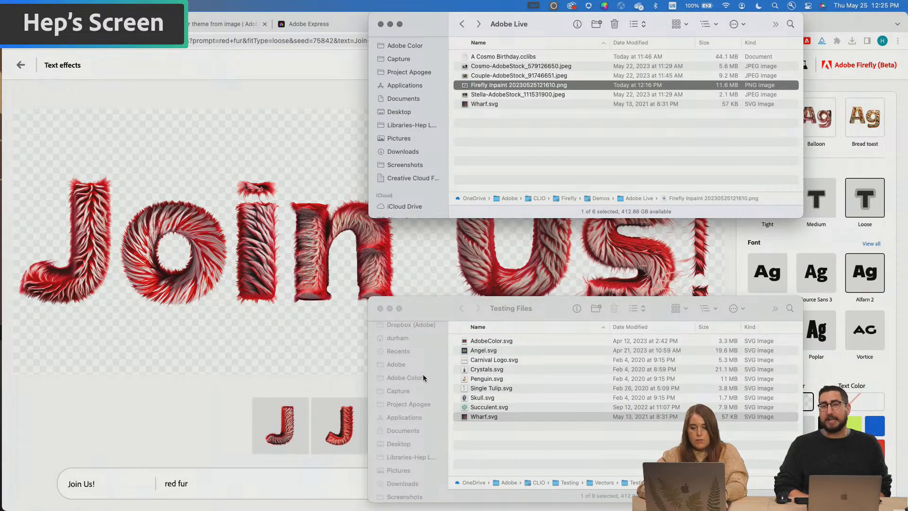
click(407, 480)
click(408, 481)
drag(484, 341, 514, 148)
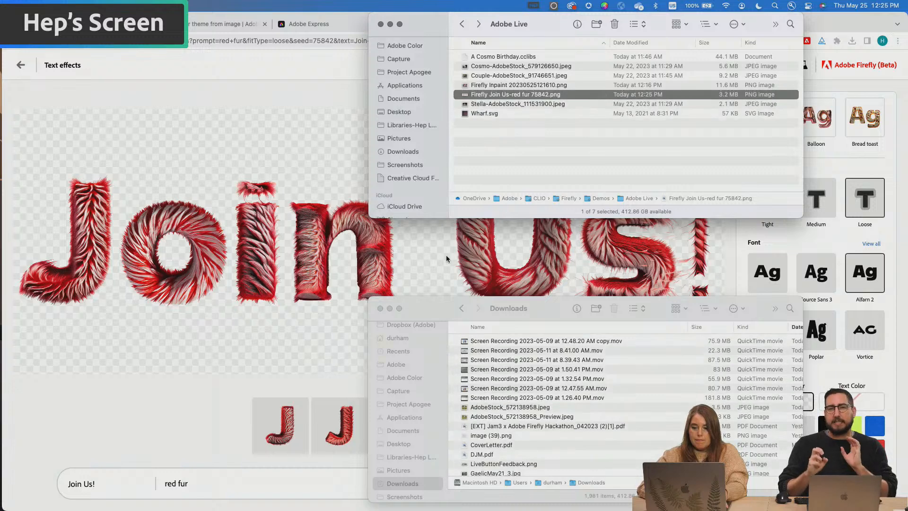
click(380, 308)
click(572, 390)
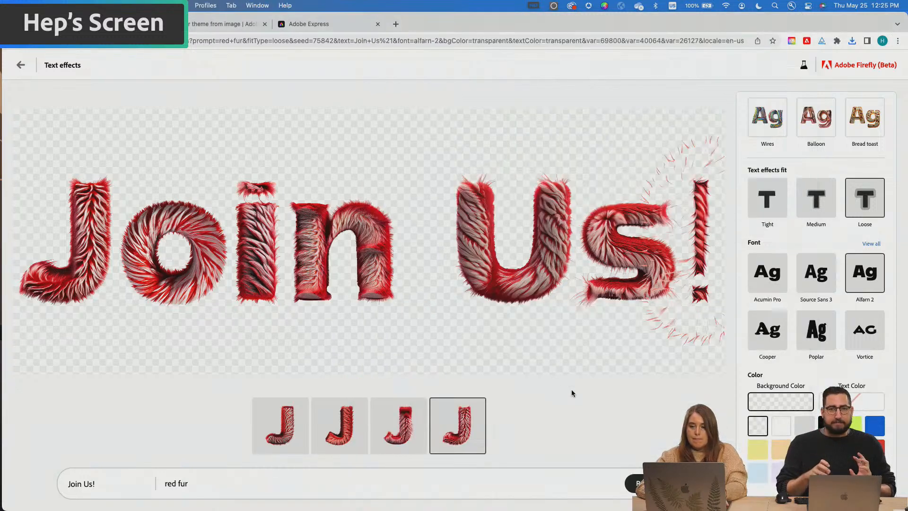
Switch to the Puppy Invite in Adobe Express and place Firefly Join Us-red fur 75842.png from the Adobe Live folder on the page.
key(super+Tab)
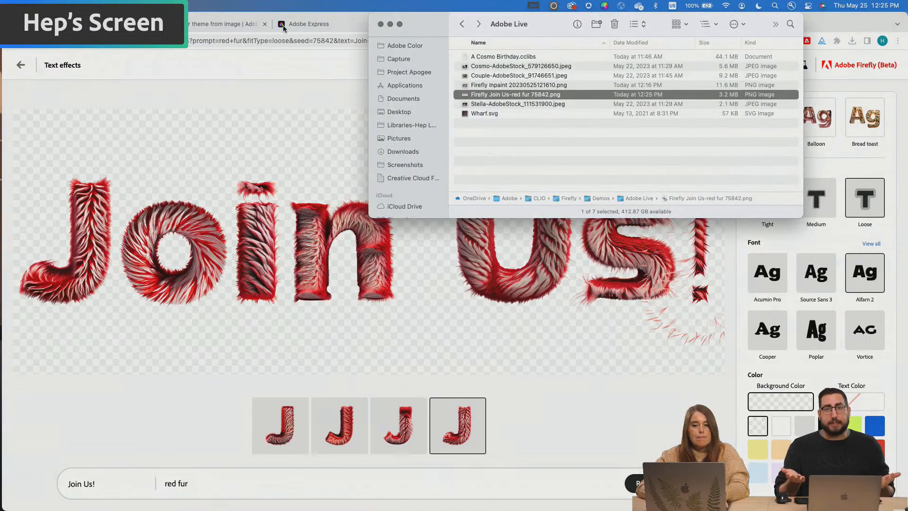
click(297, 29)
key(super+Tab)
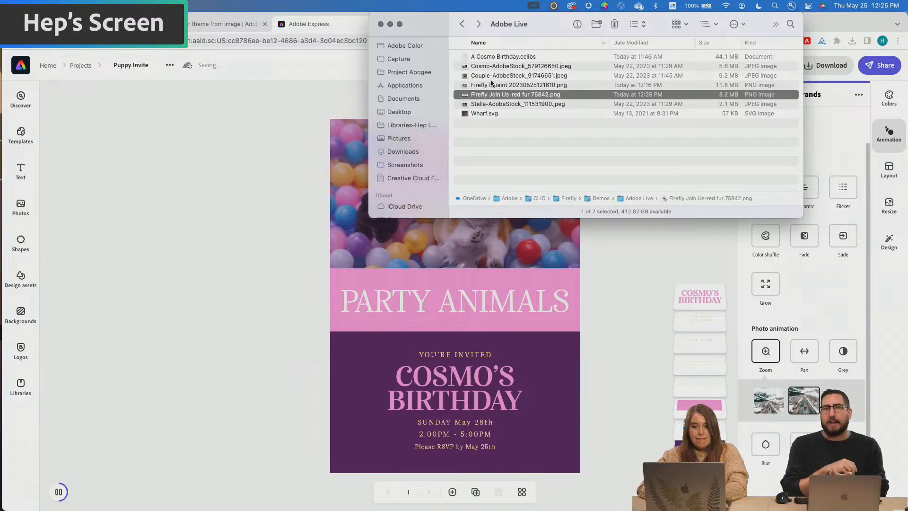
click(494, 86)
drag(479, 94, 434, 371)
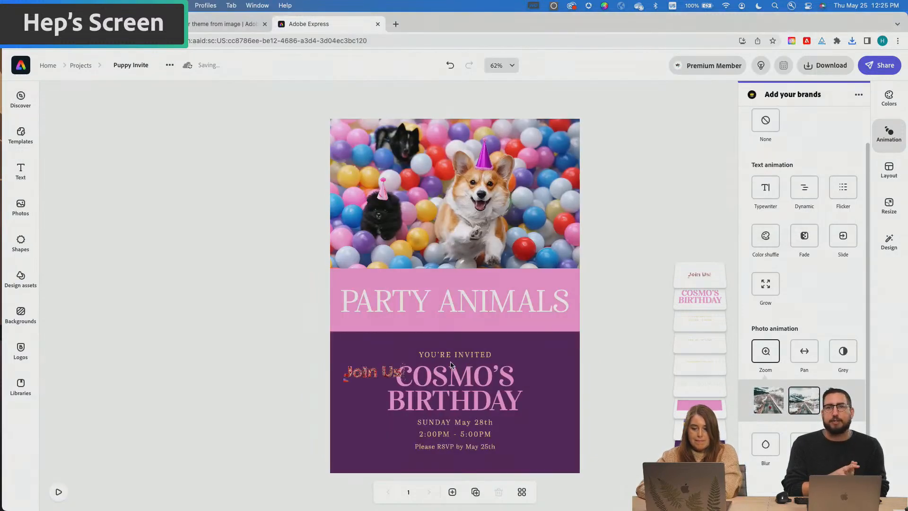
Enlarge the Join Us! image and position it centered just below the PARTY ANIMALS title.
click(378, 373)
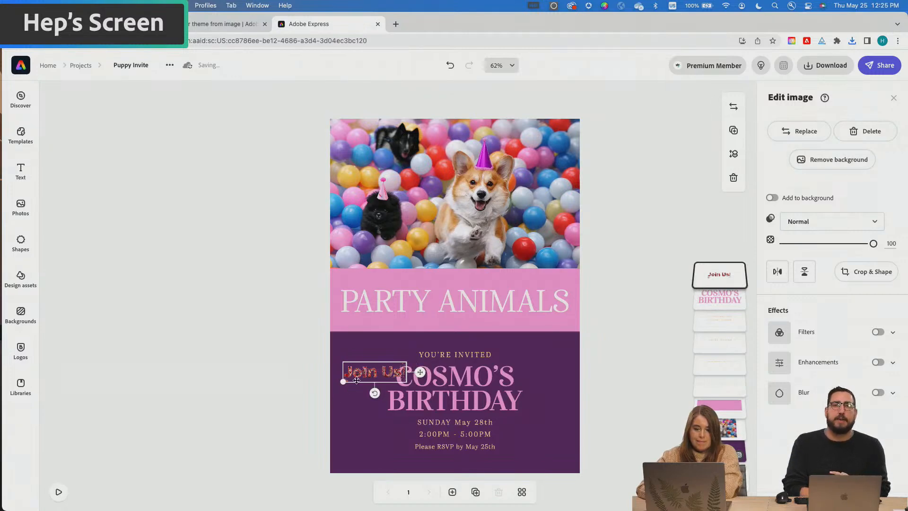
drag(383, 365, 355, 324)
drag(476, 302, 496, 343)
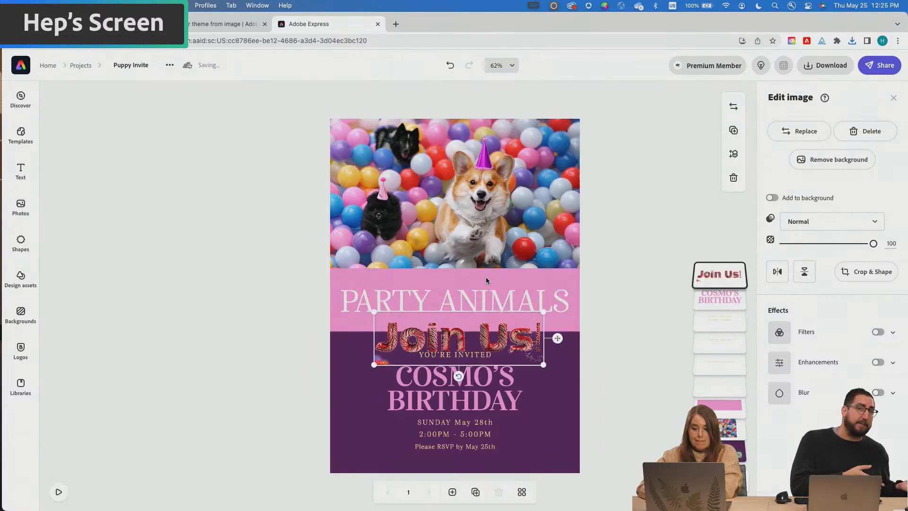
Extend the pink band behind PARTY ANIMALS upward over the photo and downward over the purple area.
click(475, 295)
shift+click(469, 275)
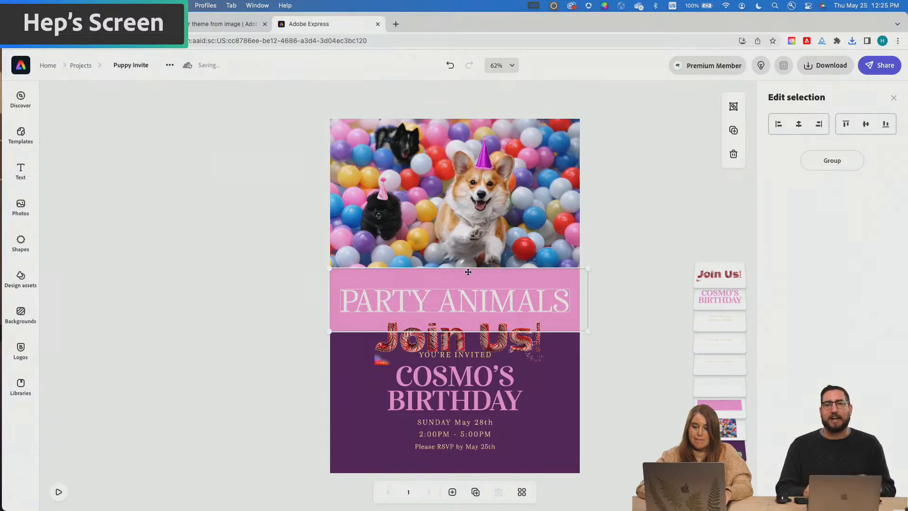
click(466, 272)
click(459, 272)
drag(459, 268, 459, 242)
drag(459, 331, 459, 348)
Move PARTY ANIMALS up within the pink band, then enlarge the Join Us! image and fit it beneath the title.
drag(455, 304, 453, 269)
drag(451, 328, 446, 306)
drag(539, 295, 572, 270)
drag(517, 308, 492, 313)
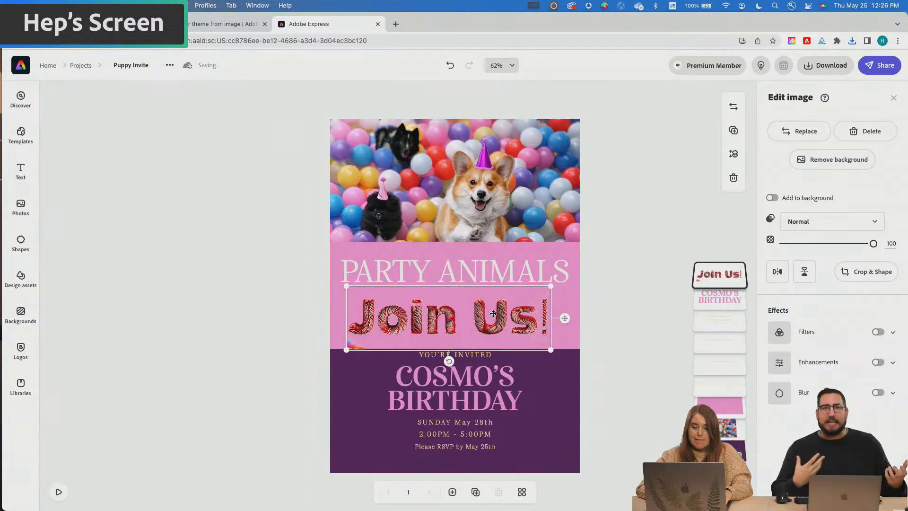
Nudge the Join Us! image up slightly within the pink band, closer to the PARTY ANIMALS title.
click(617, 372)
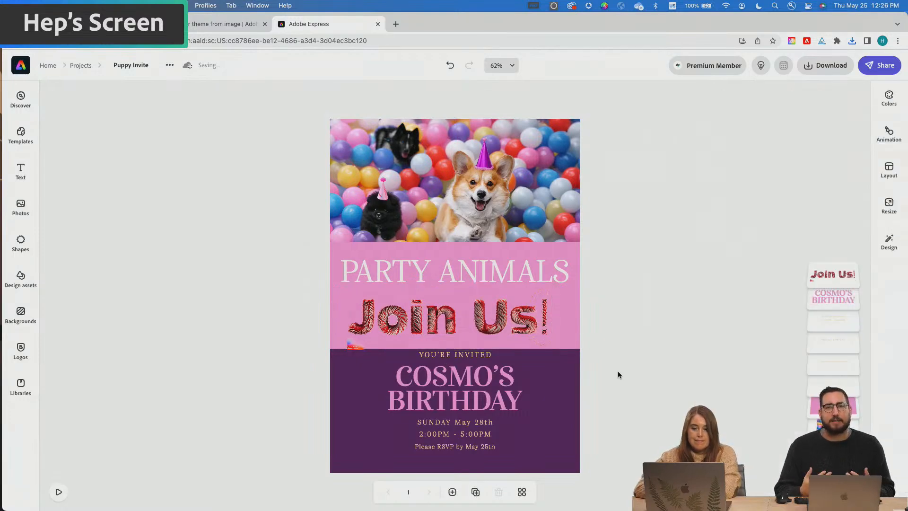
click(480, 312)
key(Up)
key(Up)
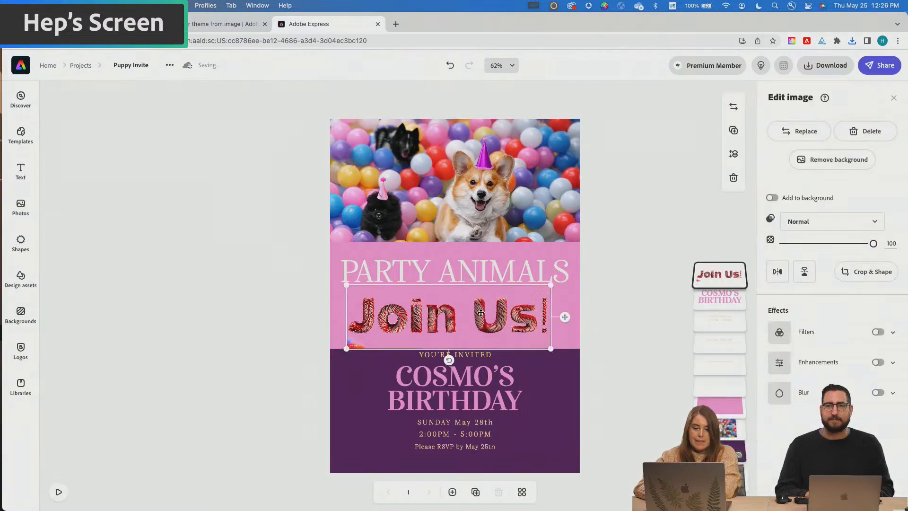
click(601, 301)
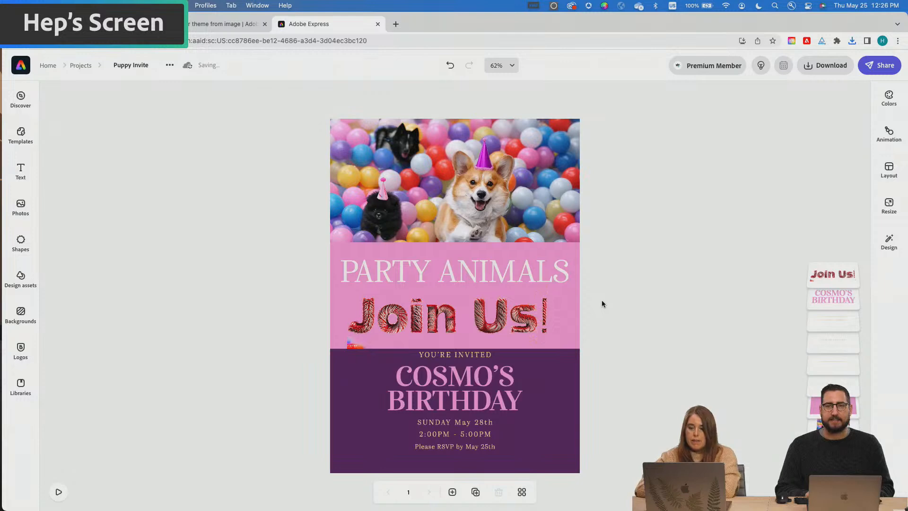
click(478, 315)
click(637, 320)
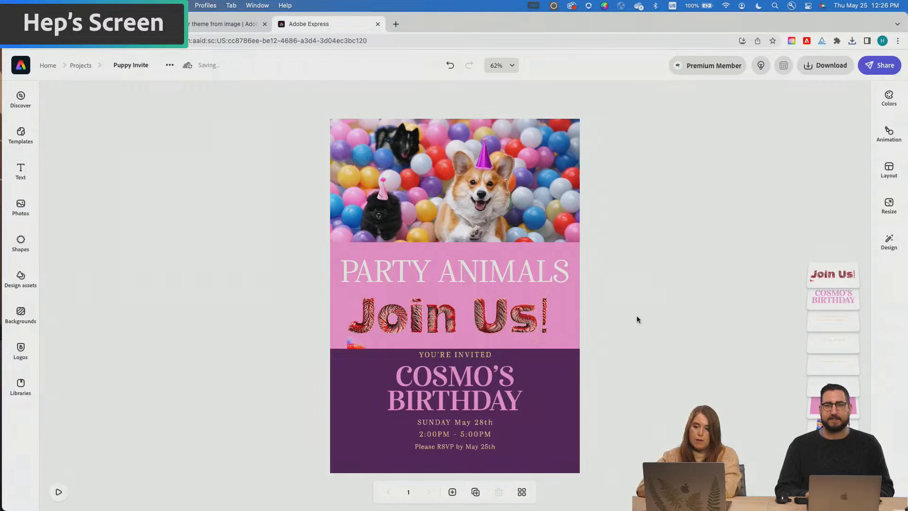
Delete the PARTY ANIMALS title and enlarge the Join Us! image to nearly the page width, centered in the pink band.
click(462, 270)
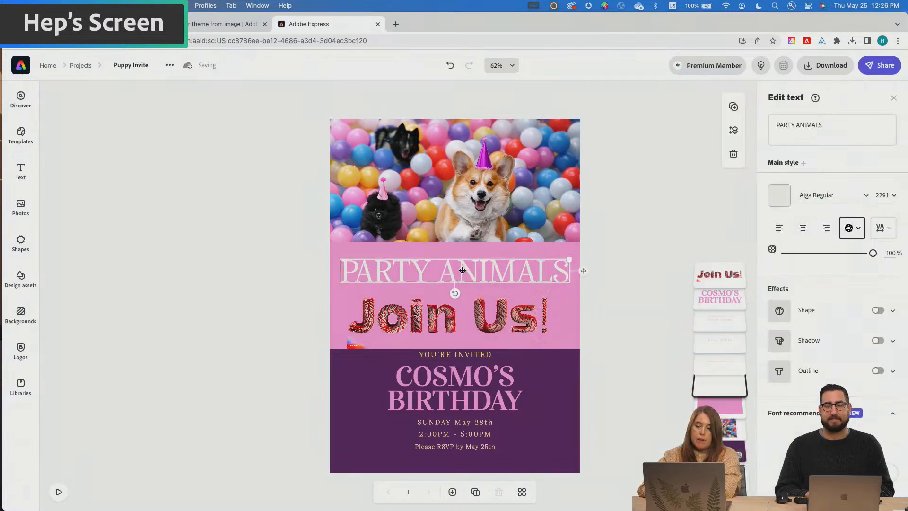
key(BackSpace)
click(449, 305)
drag(550, 284, 587, 249)
drag(529, 311, 513, 304)
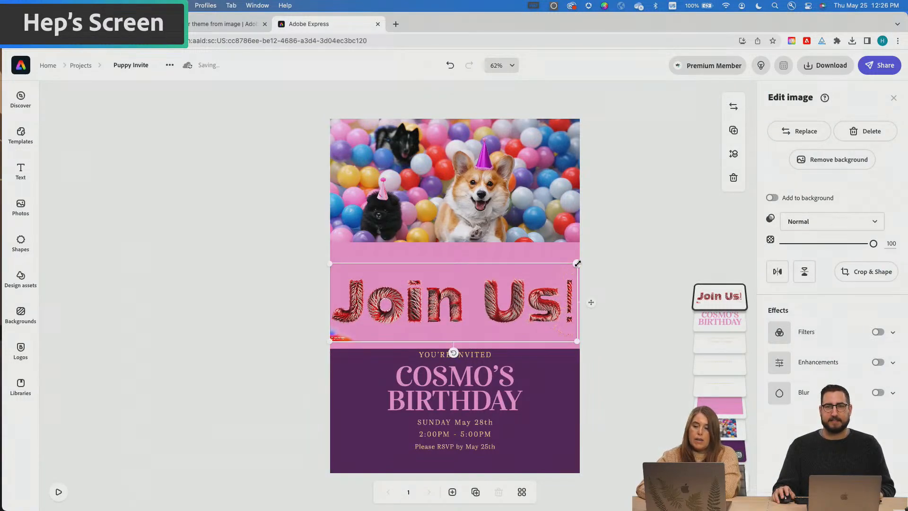
drag(577, 262, 569, 270)
drag(520, 306, 526, 299)
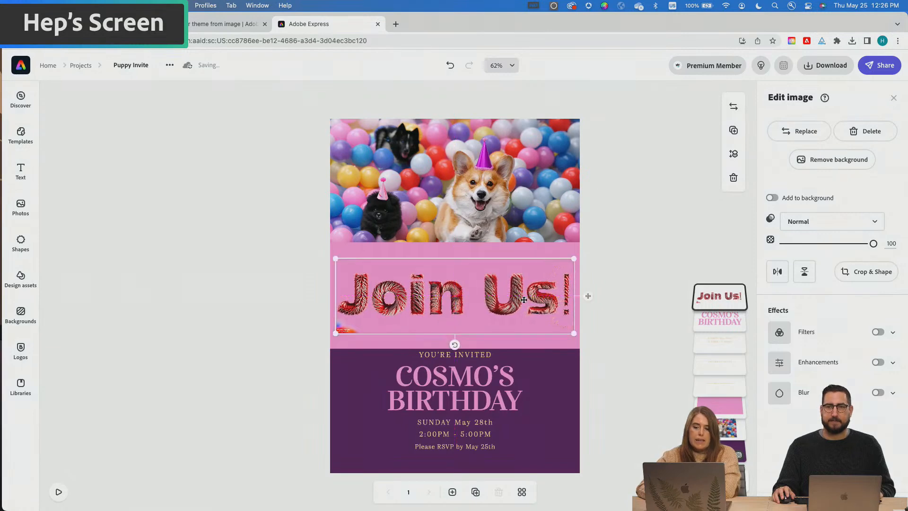
Shrink the pink rectangle behind the "Join Us!" text in height from both its lower and upper edges, leaving it deselected.
click(625, 293)
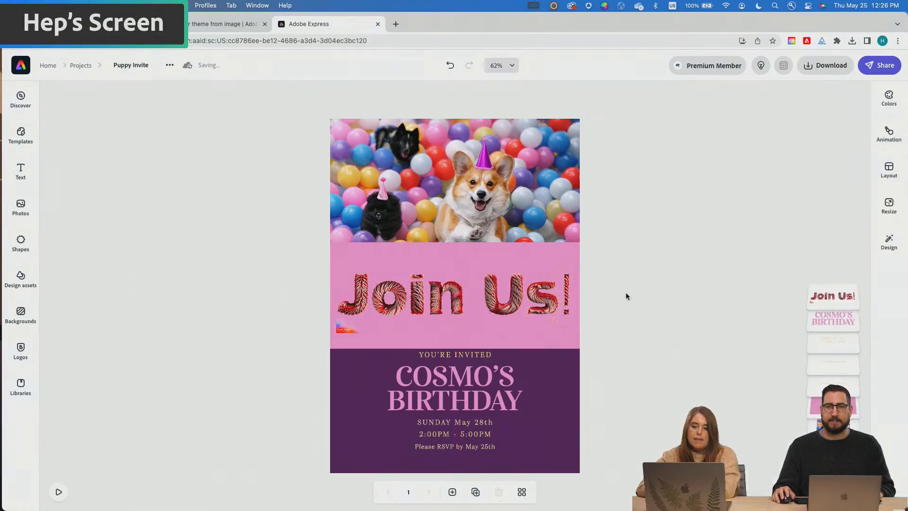
click(464, 320)
click(472, 343)
drag(459, 349, 458, 331)
drag(460, 252, 459, 261)
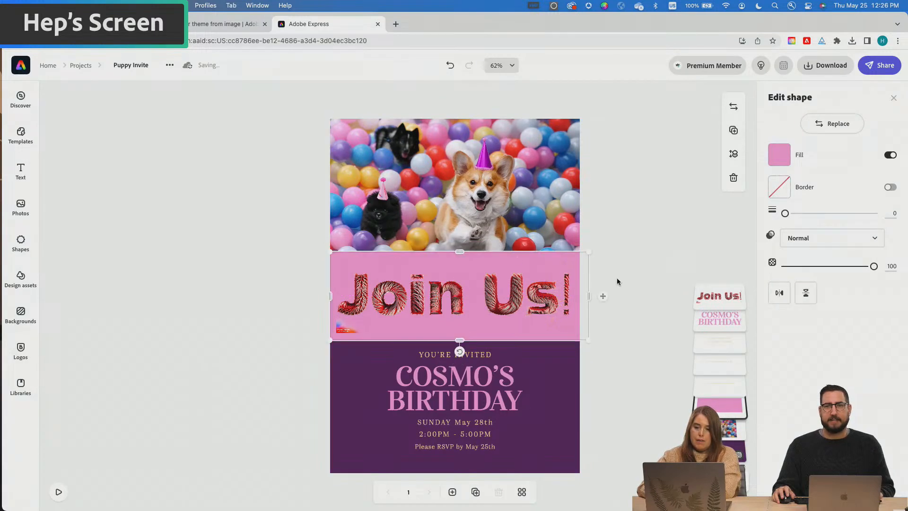
click(647, 289)
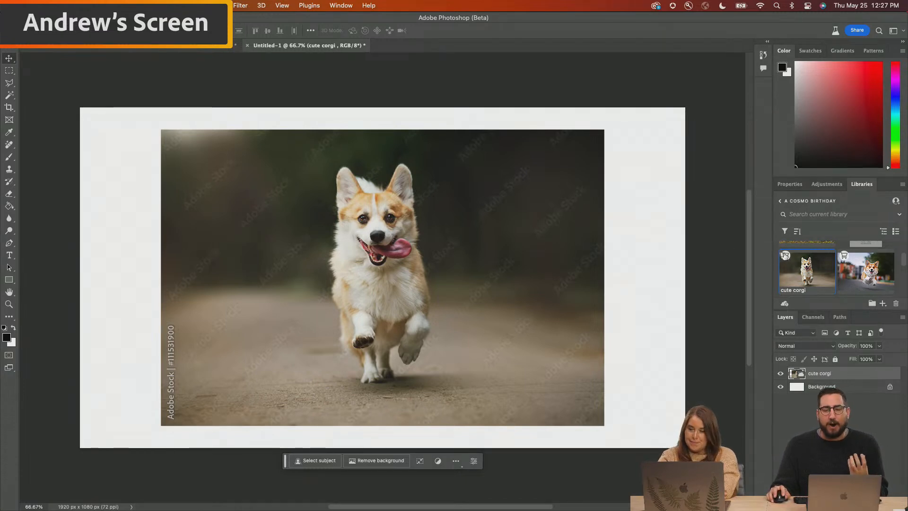
License the "cute corgi" Adobe Stock image from the A COSMO BIRTHDAY library.
click(785, 256)
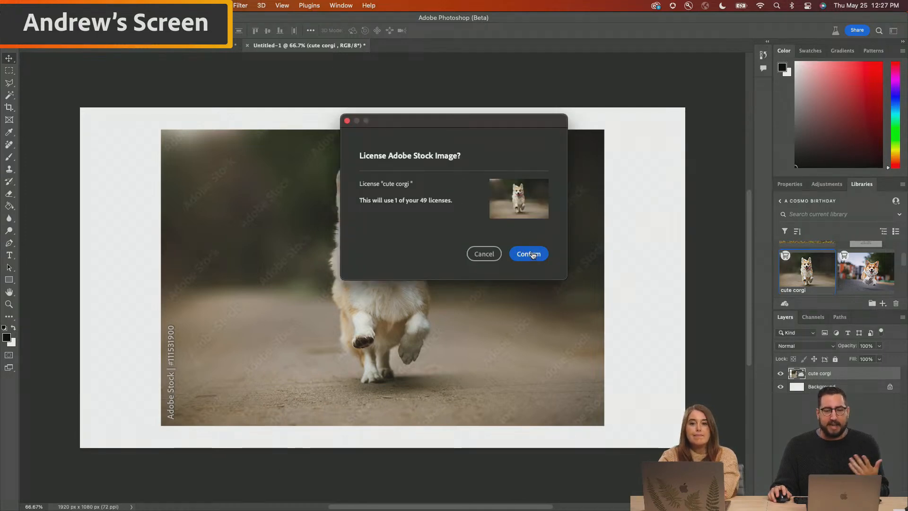
click(537, 254)
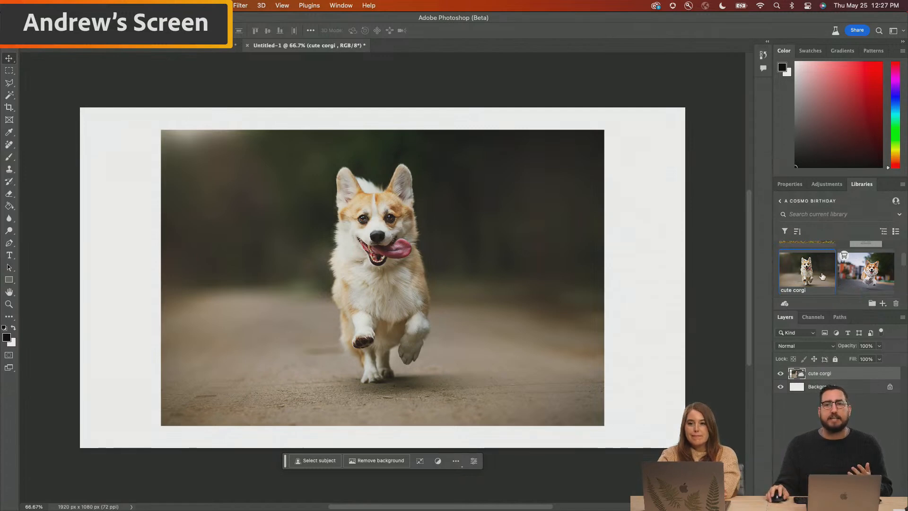
mouse_move(822, 276)
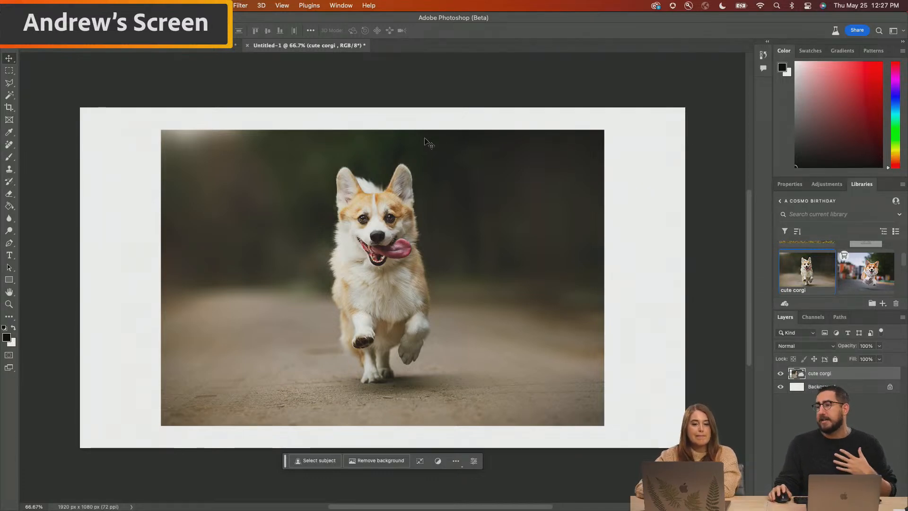
Switch to the Creative Cloud desktop app and view the Beta apps category.
key(m)
key(ctrl+a)
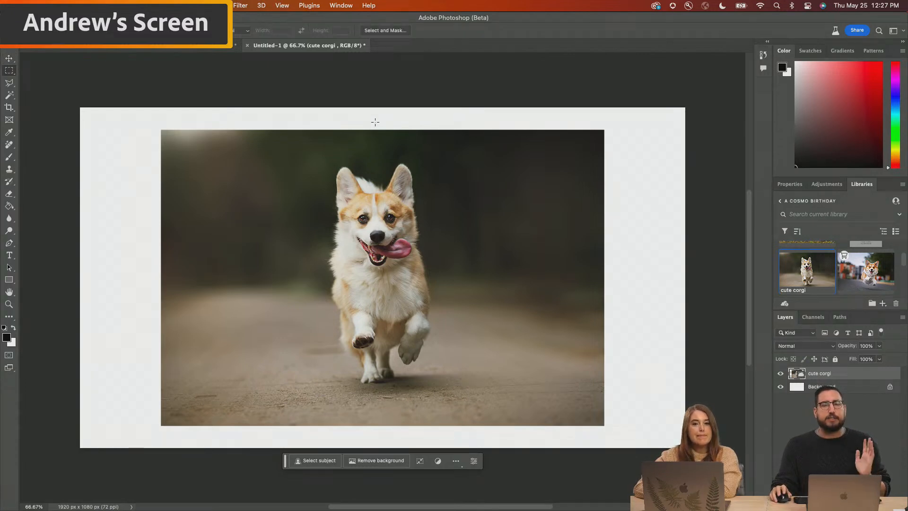
mouse_move(599, 508)
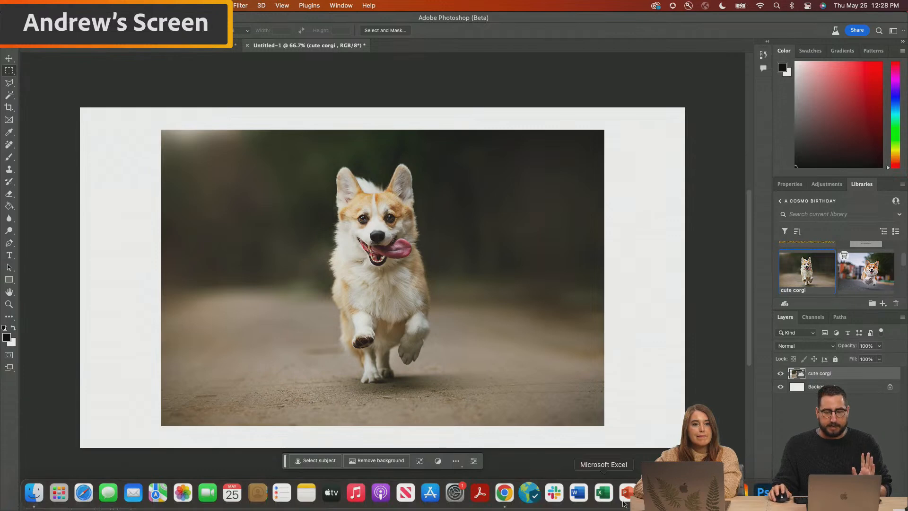
click(739, 494)
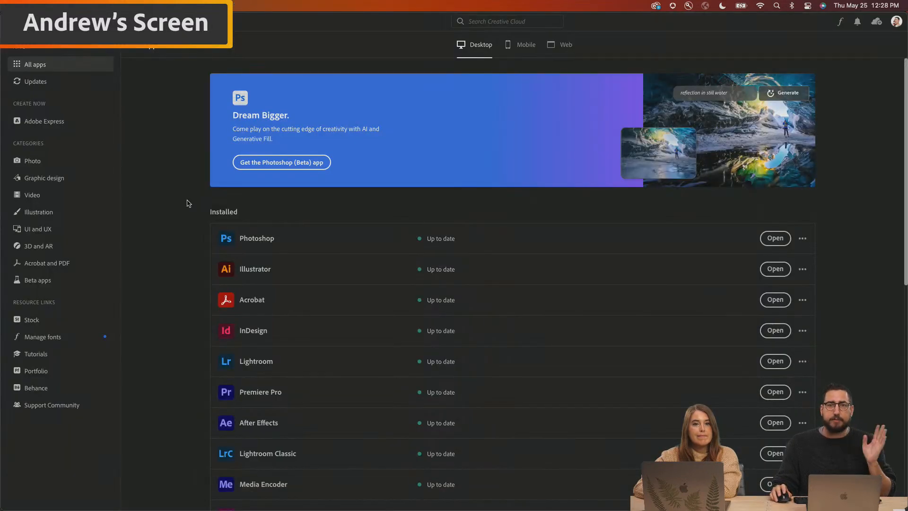
click(64, 282)
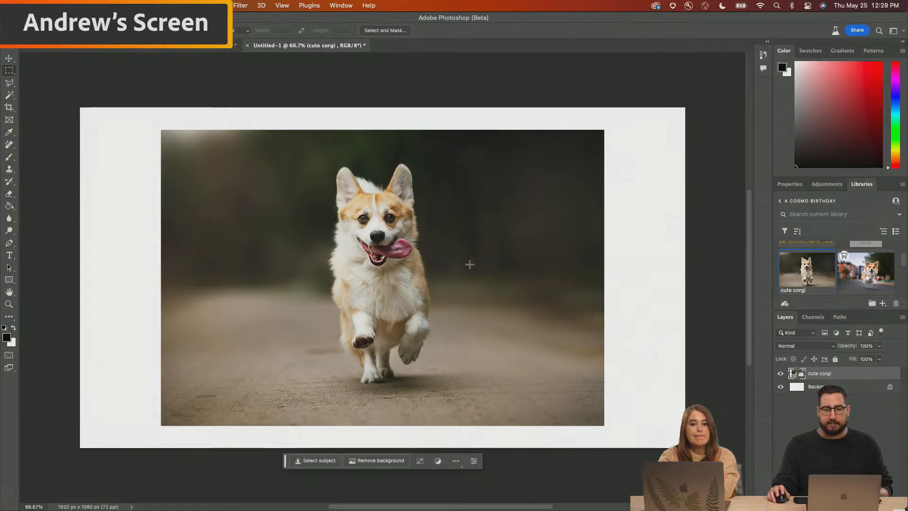
Move the corgi photo flush to the canvas's left edge and run Generative Fill with a blank prompt on a full-width strip along the top.
key(v)
drag(413, 246, 333, 246)
key(m)
drag(477, 99, 292, 100)
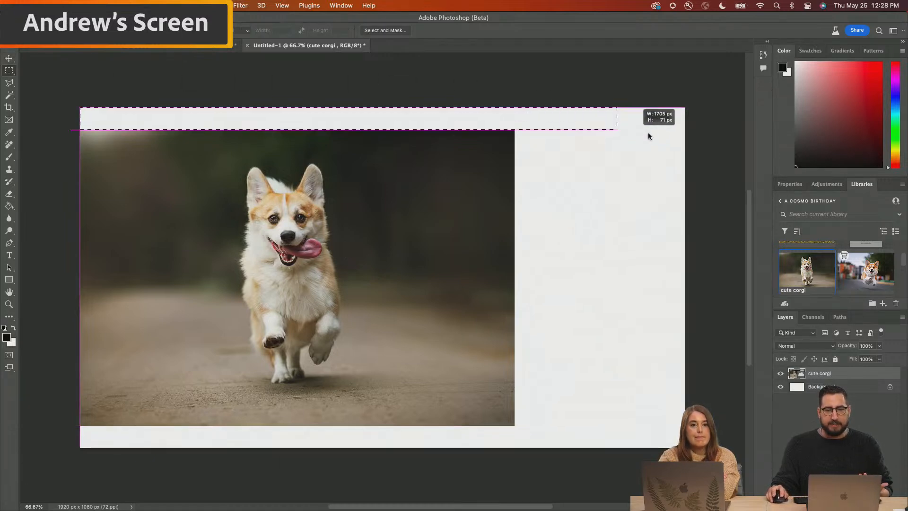
drag(669, 140, 699, 132)
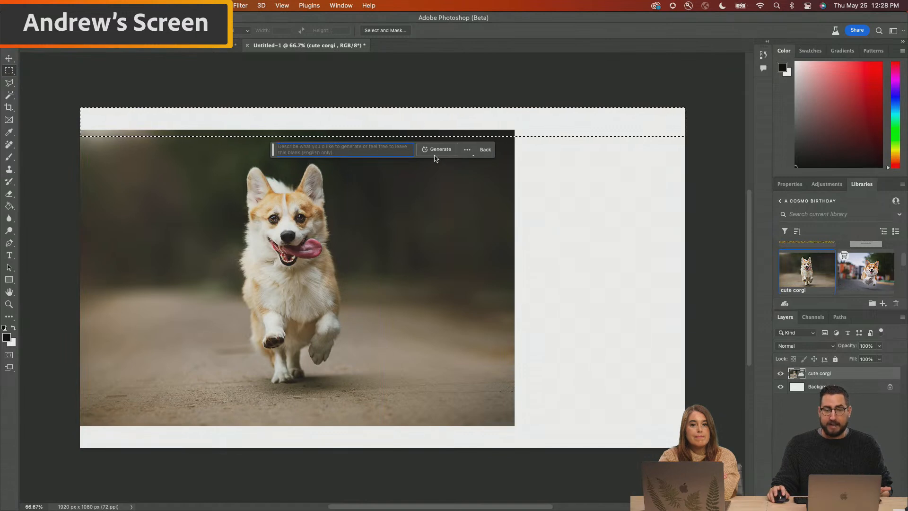
click(437, 151)
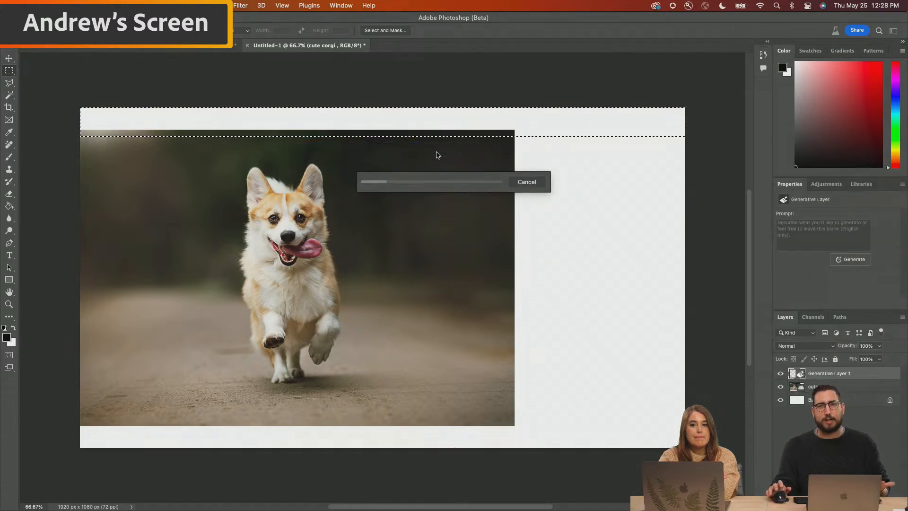
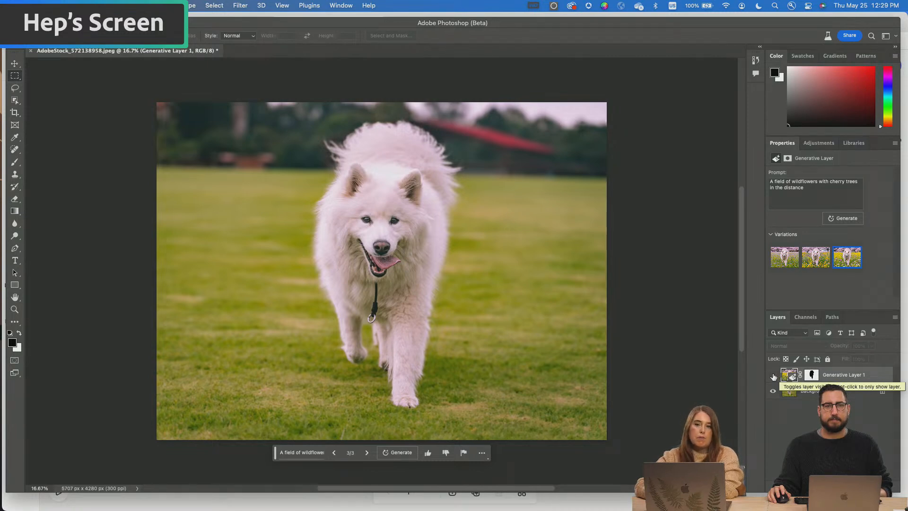
Show the generative layer and pick its first variation, after previewing the second one.
click(773, 376)
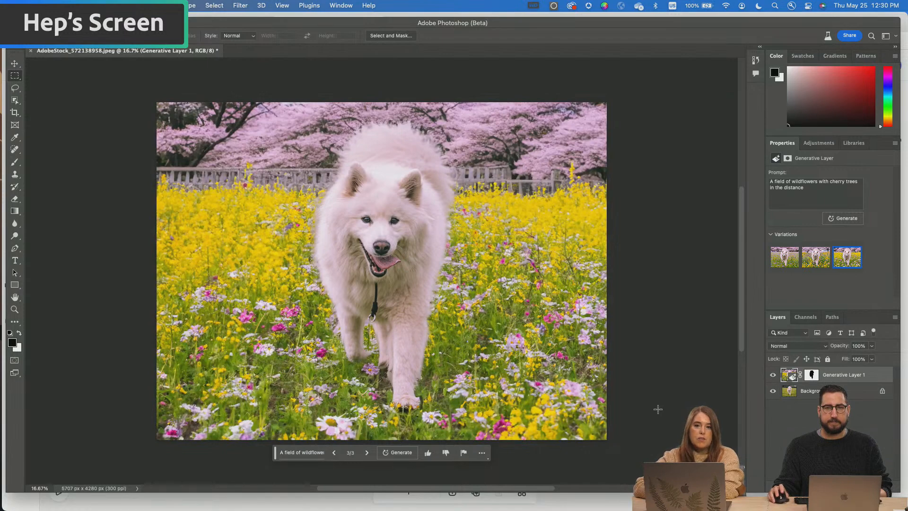
click(816, 255)
click(785, 258)
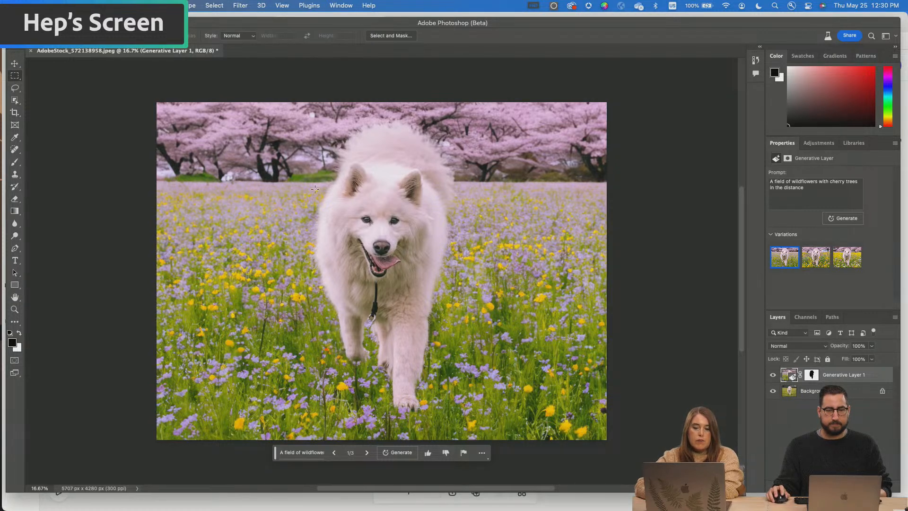
Toggle the generative layer's visibility several times to compare the wildflower background with the original lawn.
click(773, 374)
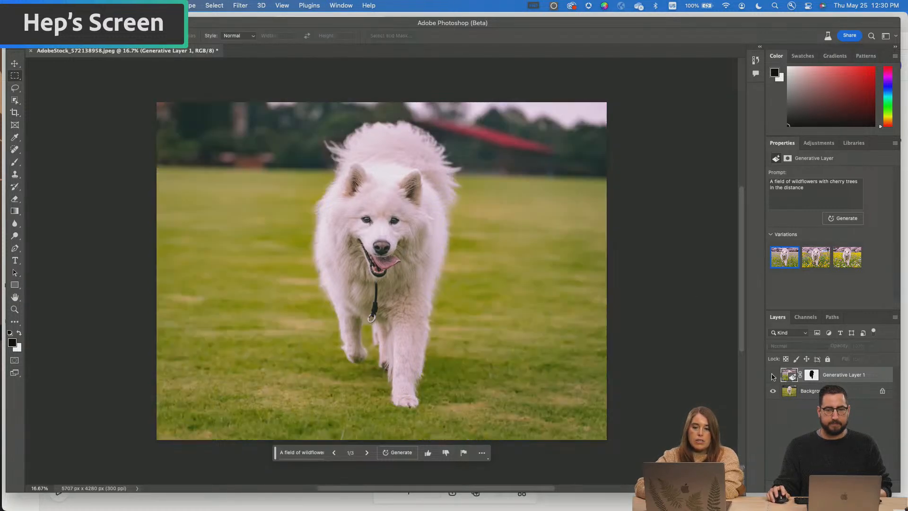
click(773, 375)
click(773, 375)
click(773, 374)
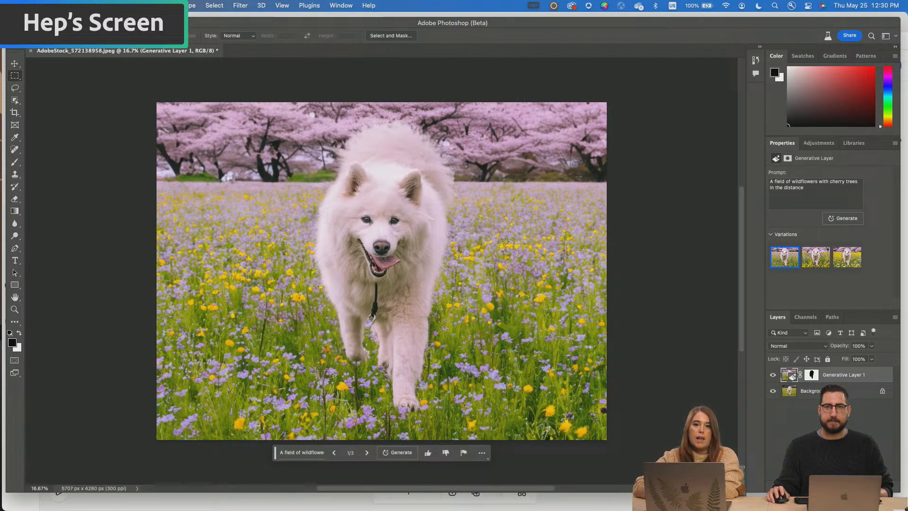
click(773, 374)
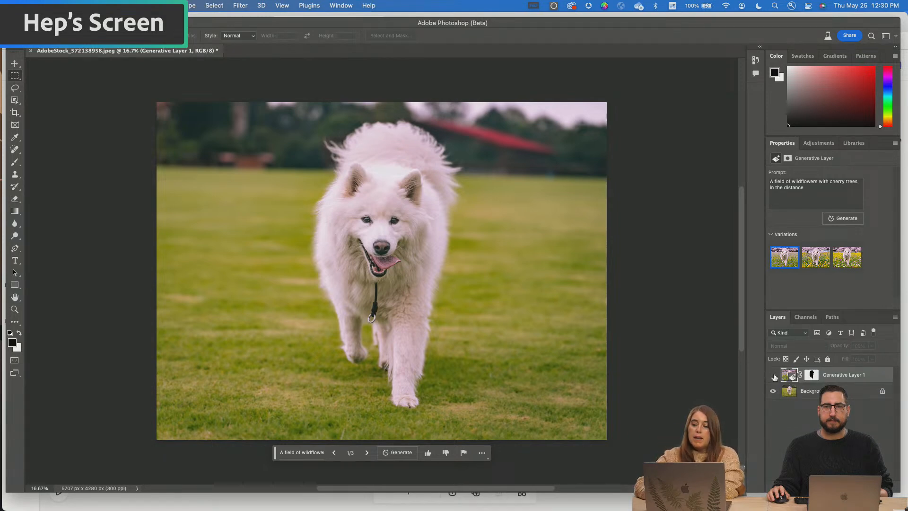
click(774, 375)
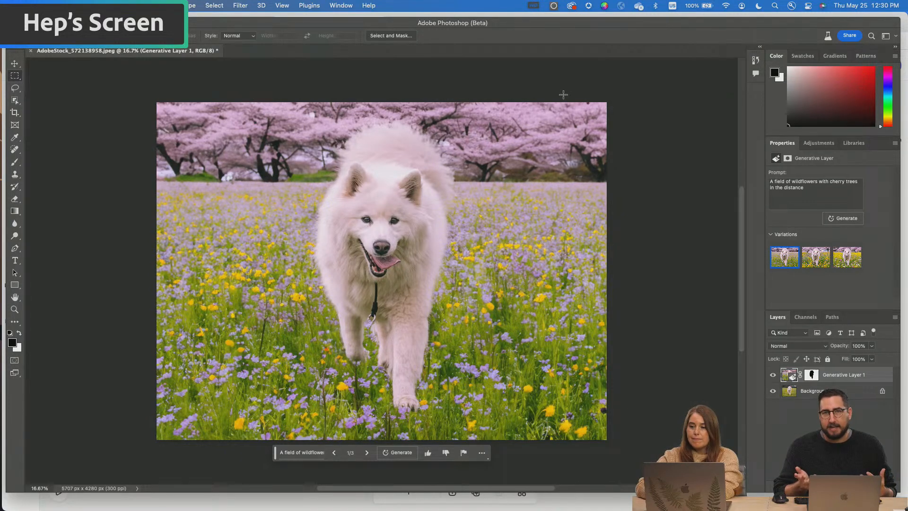
Apply the Brighter adjustment preset from the Portraits group to the dog image.
click(812, 143)
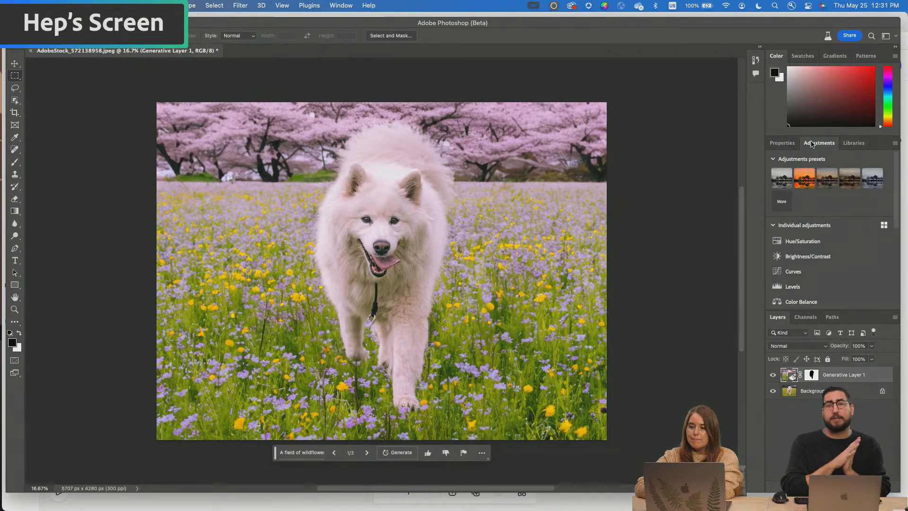
click(781, 143)
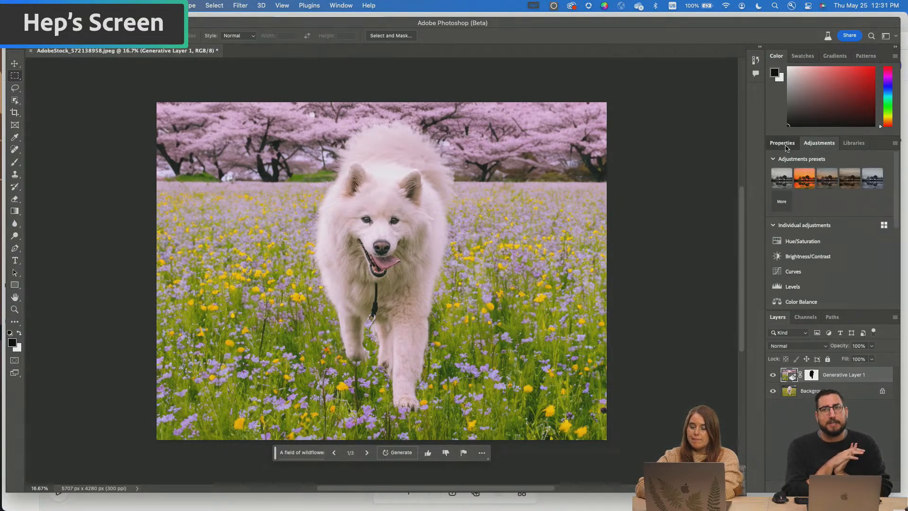
click(817, 143)
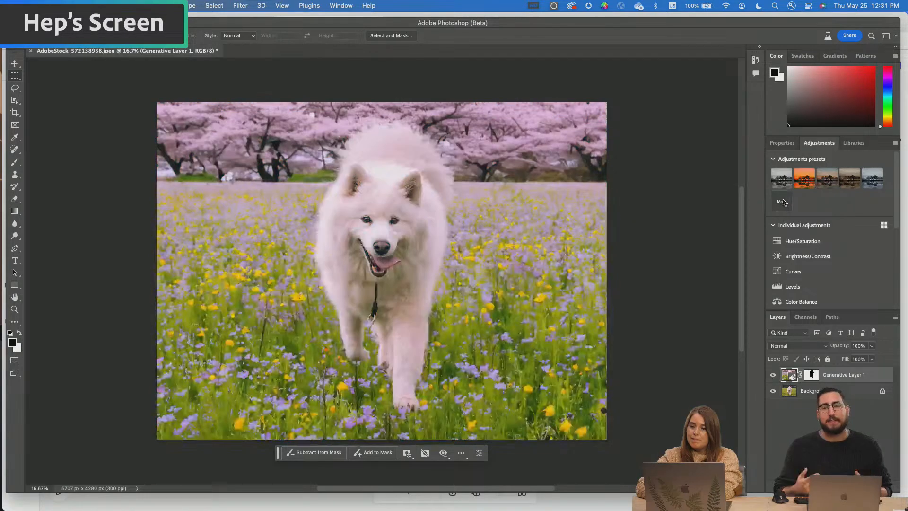
click(783, 202)
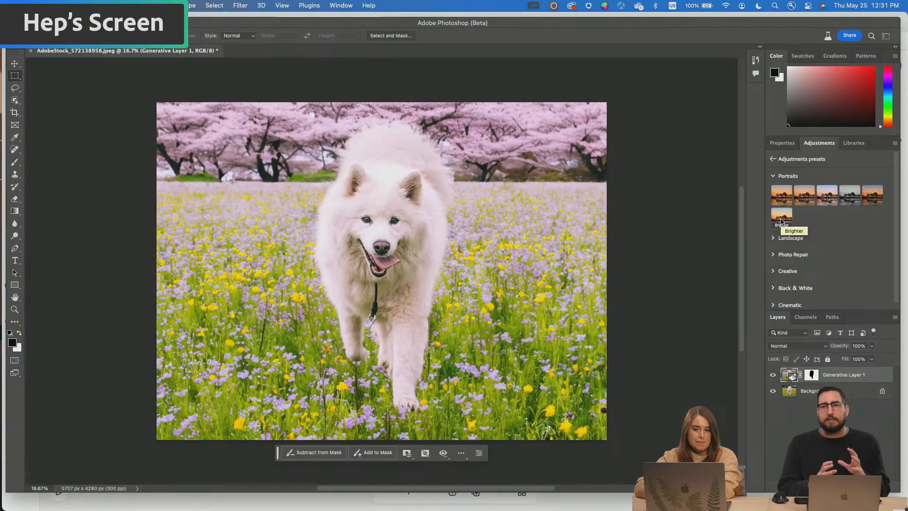
click(781, 218)
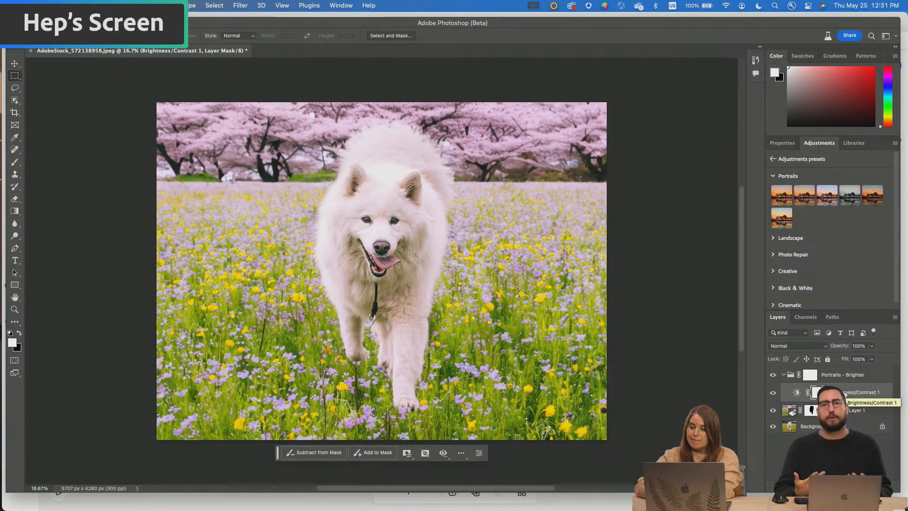
Inspect the Brightness/Contrast layer and its Portraits - Brighter group, and hide and reshow the generative layer to compare the backgrounds.
click(846, 392)
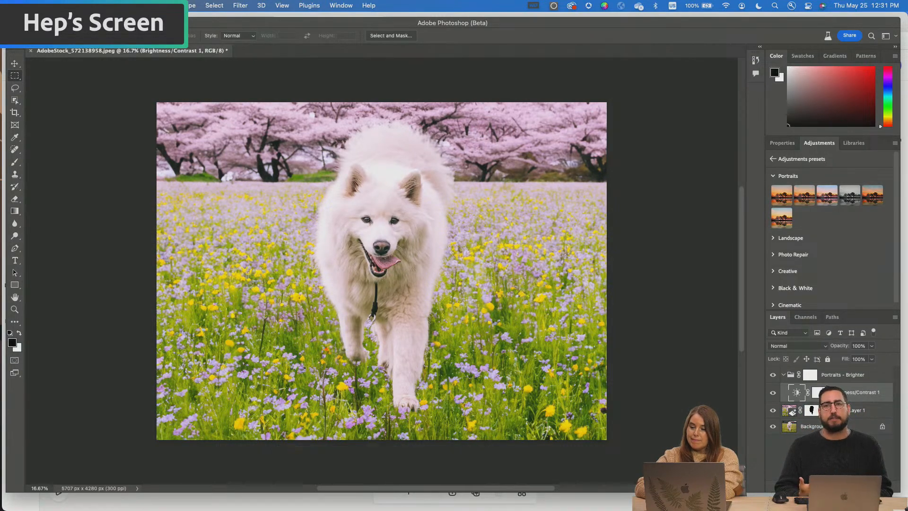
click(836, 376)
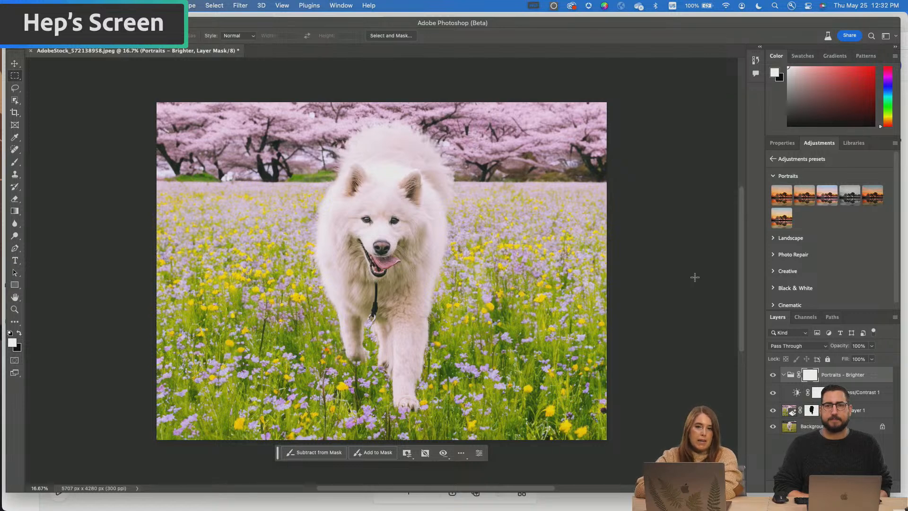
click(774, 411)
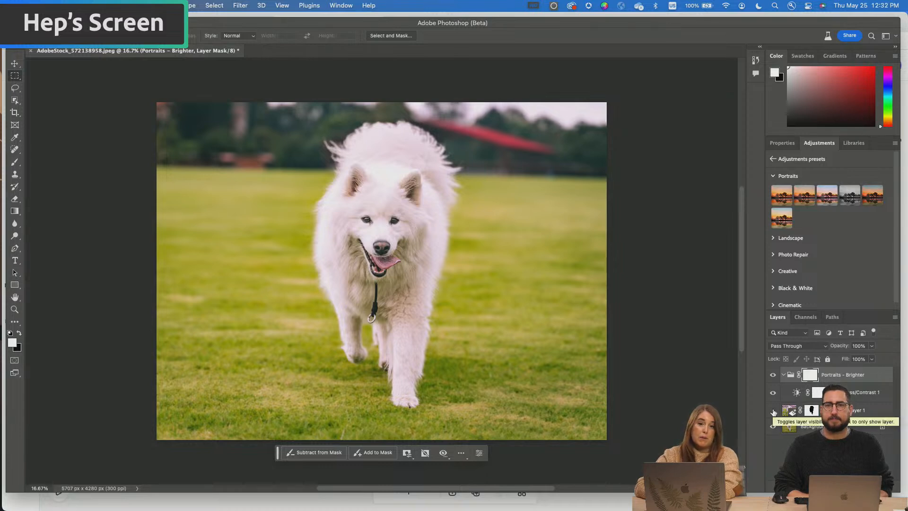
click(774, 410)
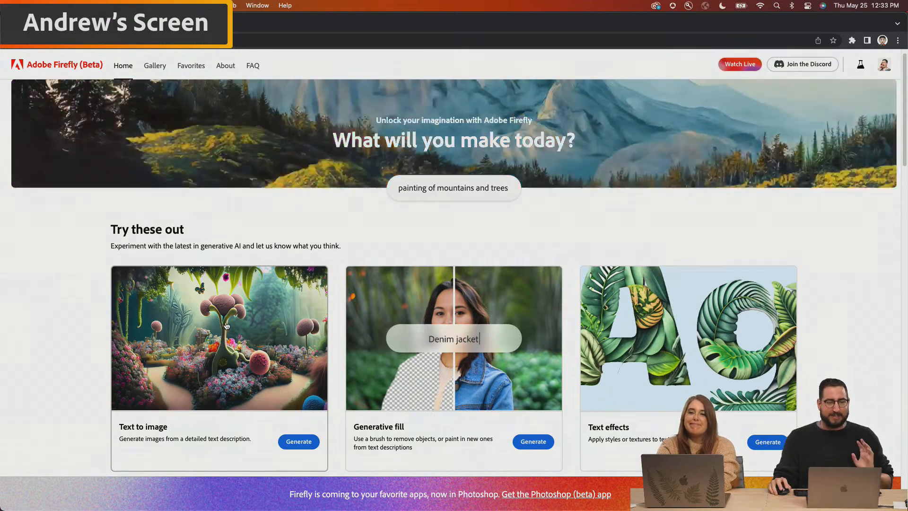
Generate text-to-image results from the prompt "an open scene of civilization having a wild party in the summer".
click(226, 326)
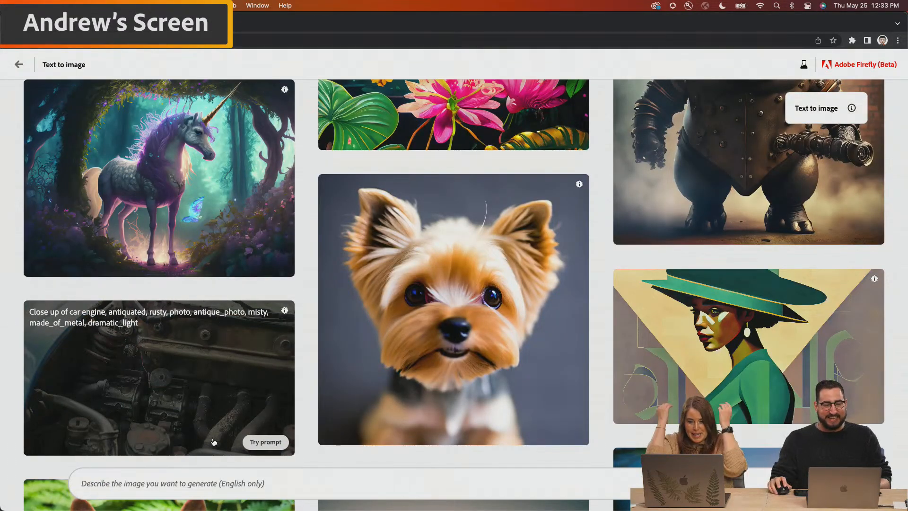
click(220, 481)
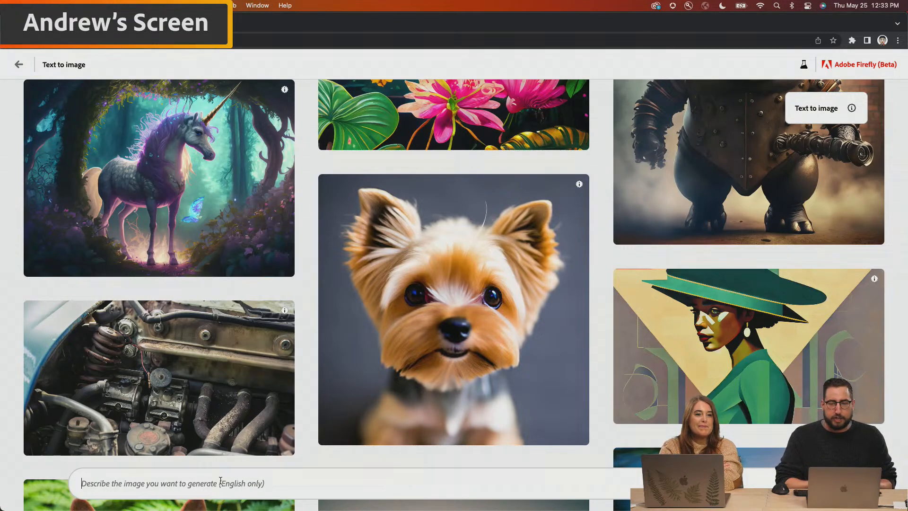
text(an opne s)
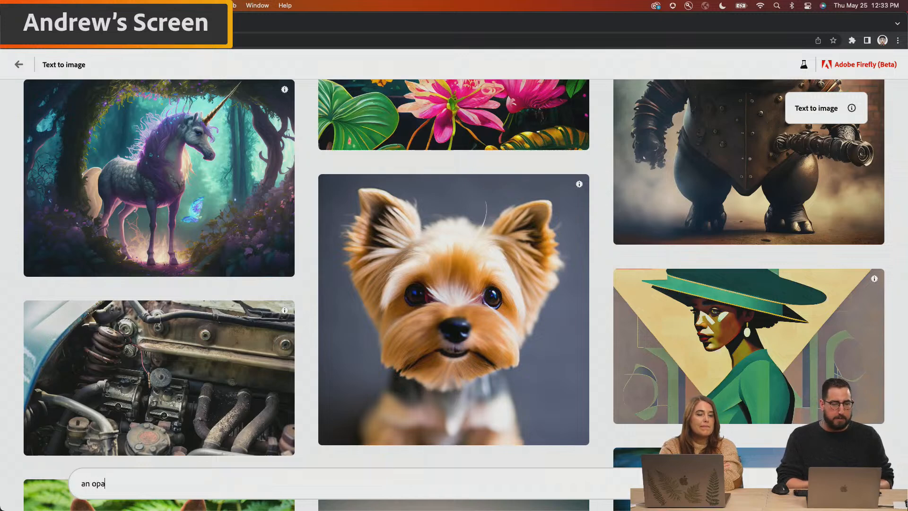
key(BackSpace)
key(BackSpace)
key(BackSpace)
key(BackSpace)
text(en scene of)
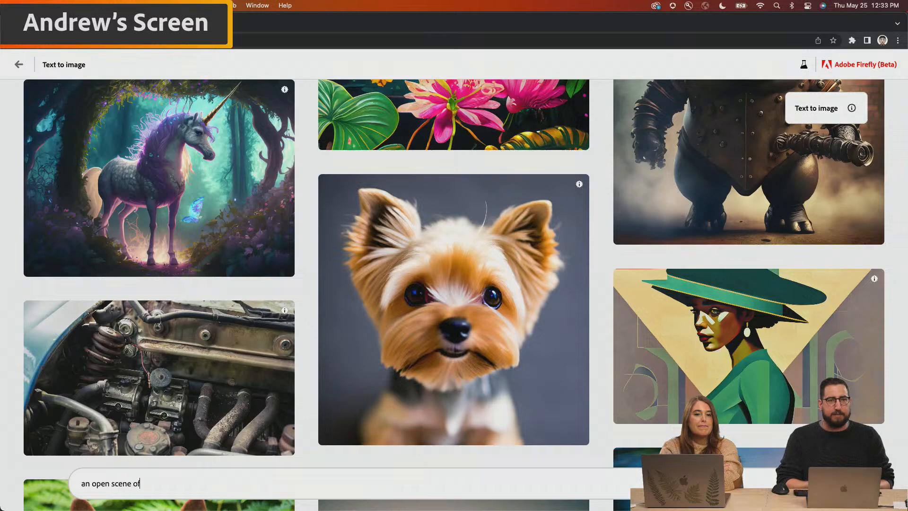
text( ce)
key(BackSpace)
text(iv)
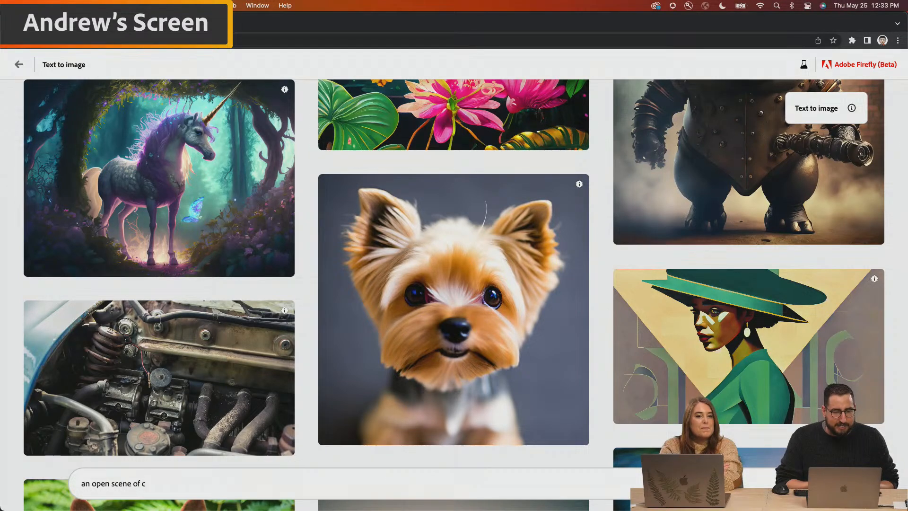
text(vilization)
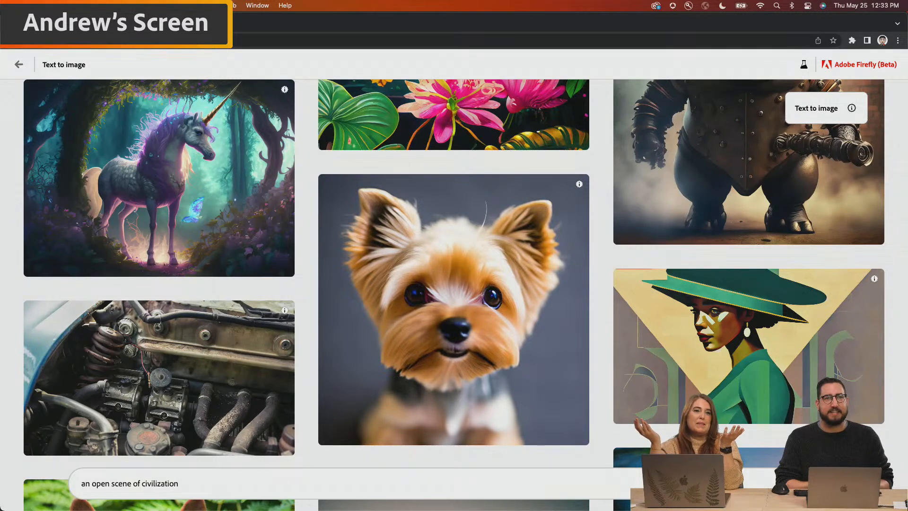
text(having a wild party)
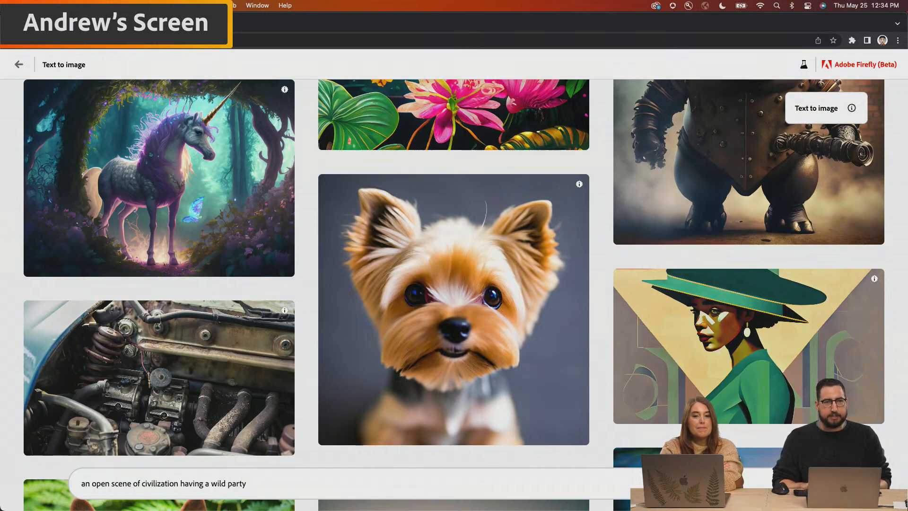
text( in the summer)
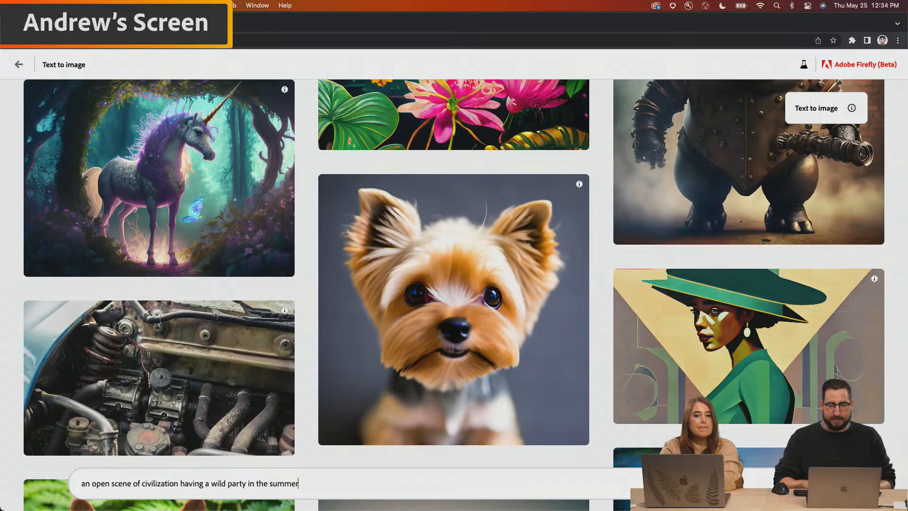
key(Return)
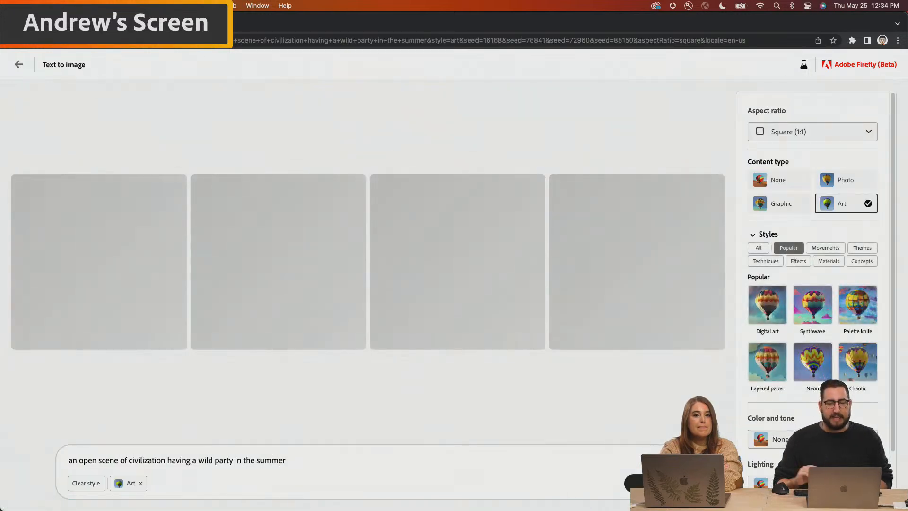
Set the aspect ratio to Landscape (4:3) and open the fourth generated image in Generative fill.
click(780, 132)
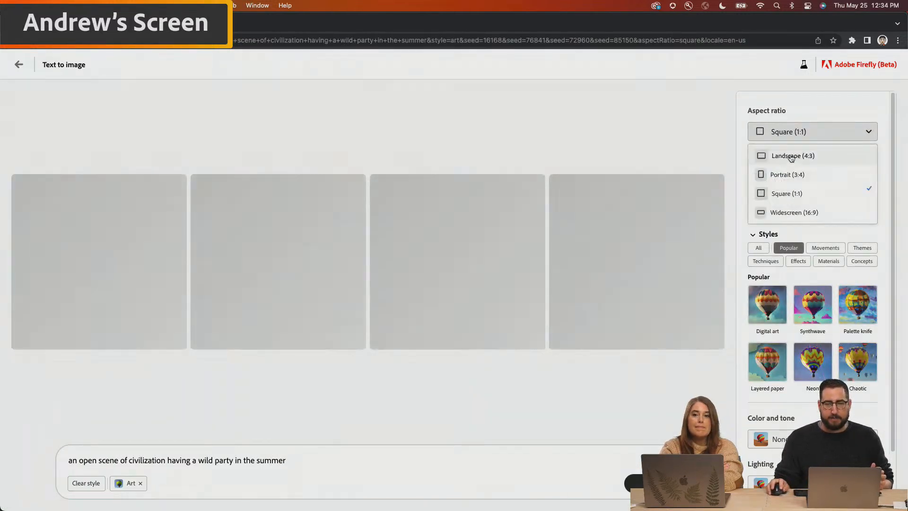
click(789, 153)
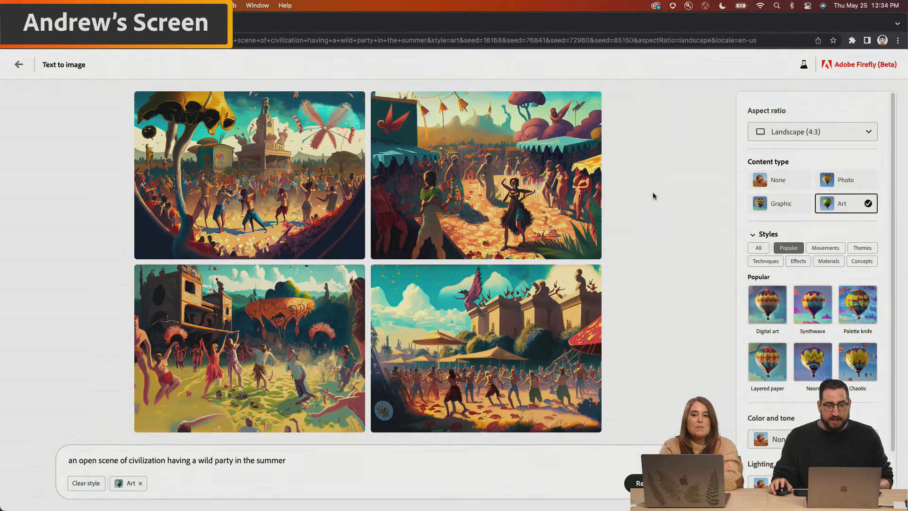
click(469, 336)
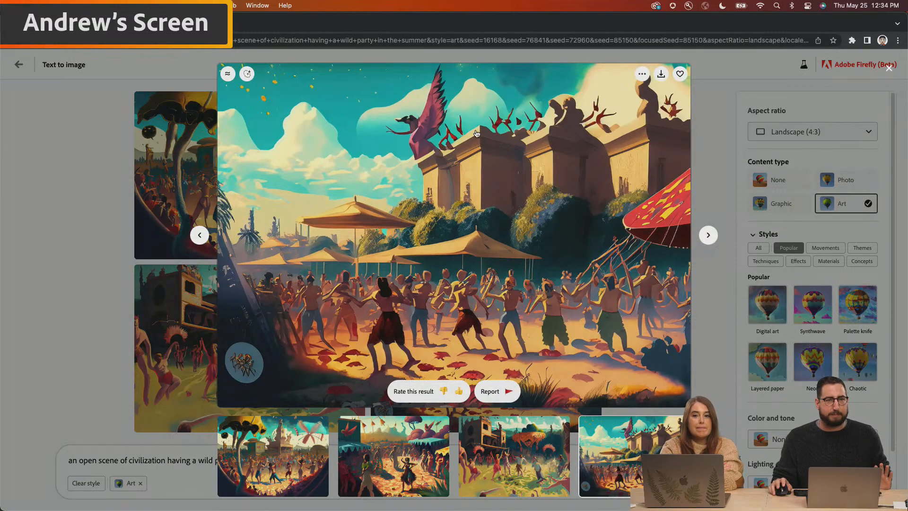
click(241, 74)
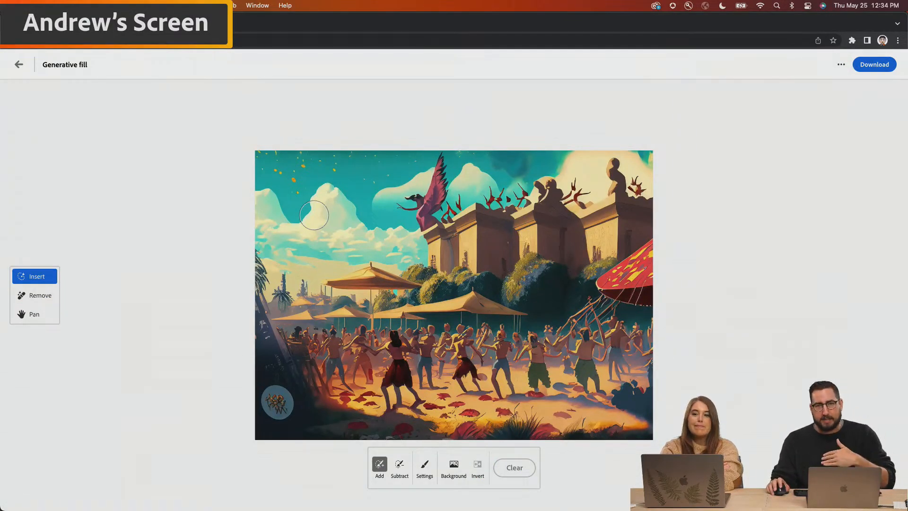
Brush a wide wing-shaped area over the large cloud and generate a fill with the prompt "bird flying".
scroll(314, 215, up, 5)
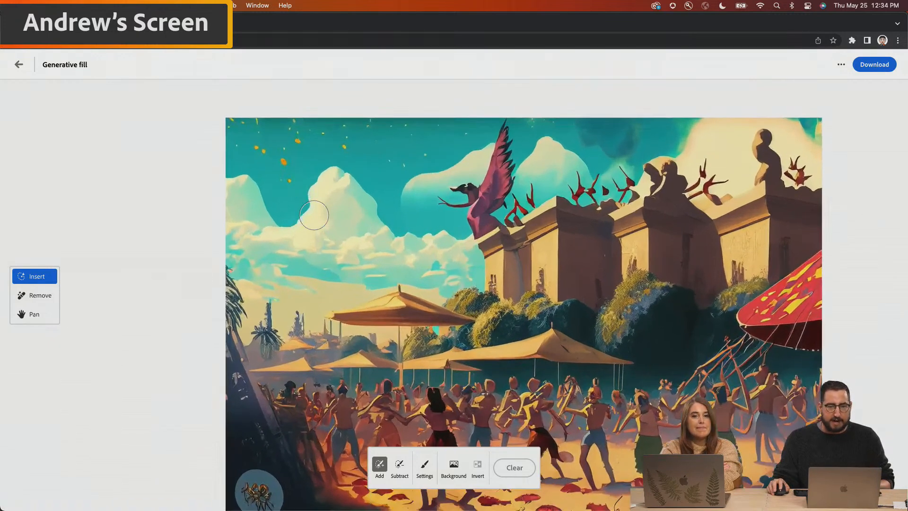
scroll(314, 215, up, 1)
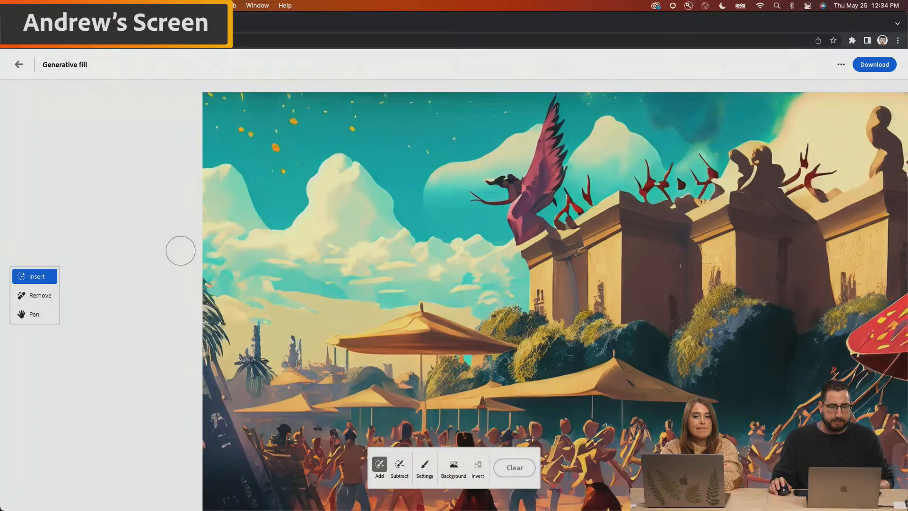
mouse_move(320, 204)
mouse_down()
mouse_move(304, 192)
mouse_move(285, 195)
mouse_move(276, 211)
mouse_move(321, 198)
mouse_move(339, 216)
mouse_move(344, 194)
mouse_move(401, 195)
mouse_up()
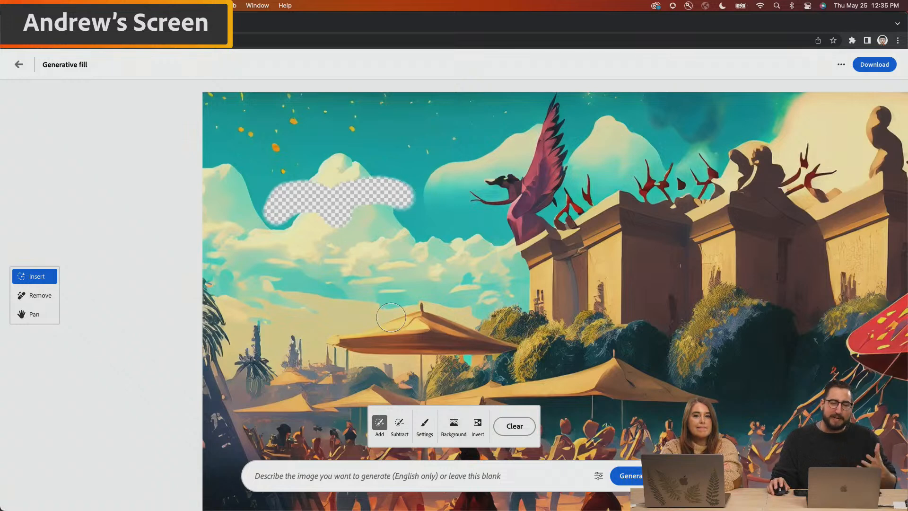
click(359, 473)
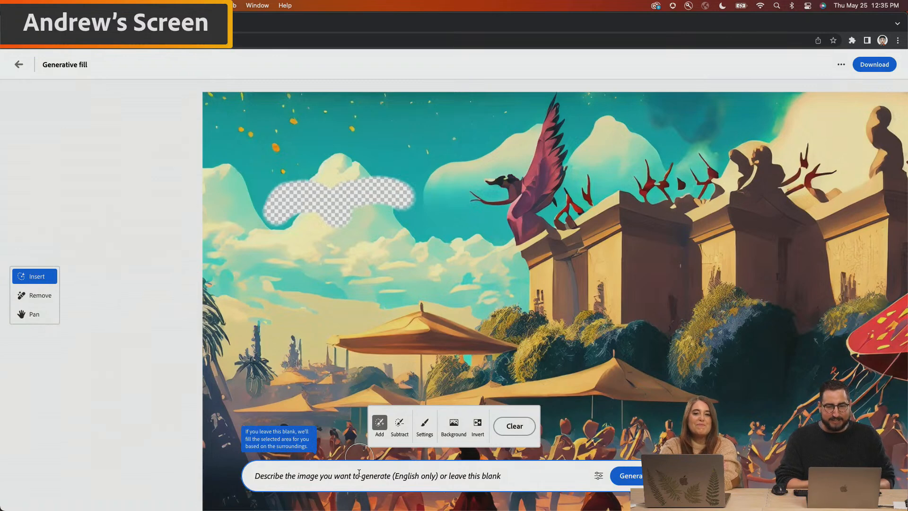
text(bird flying)
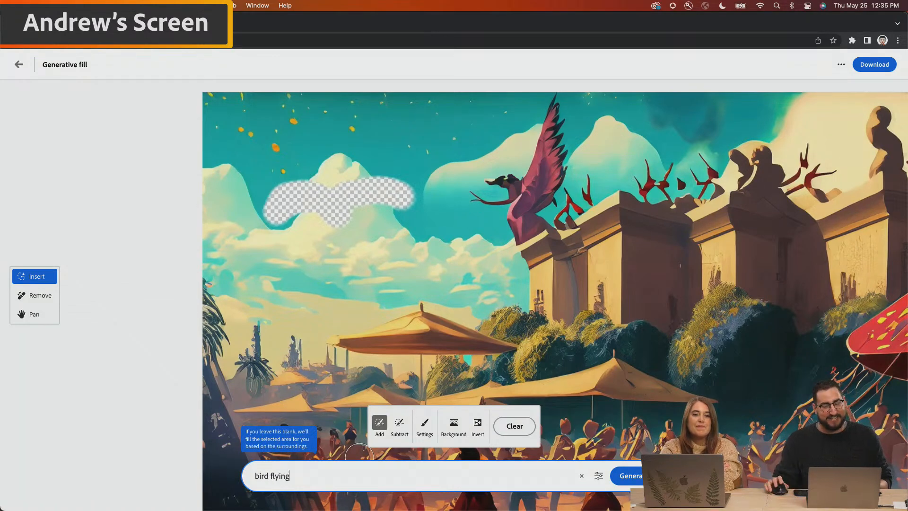
click(628, 475)
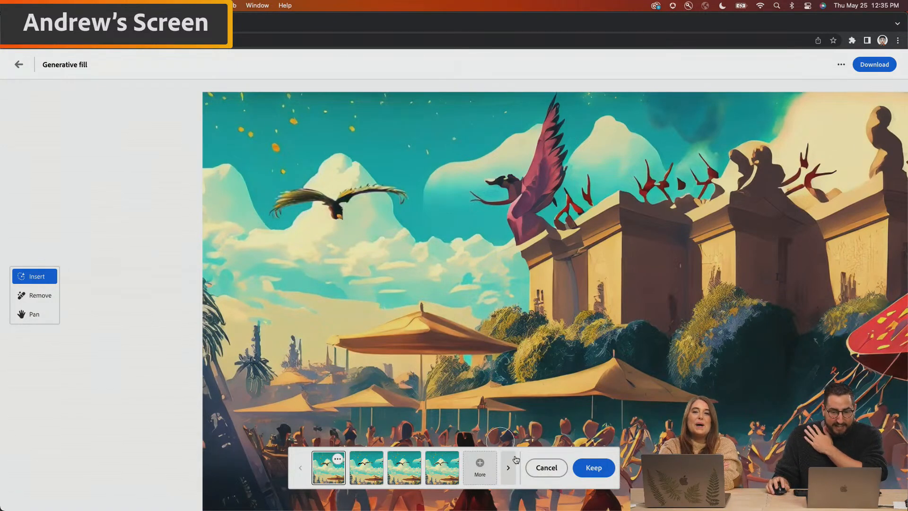
Compare the generated bird variations and keep the second one.
click(362, 472)
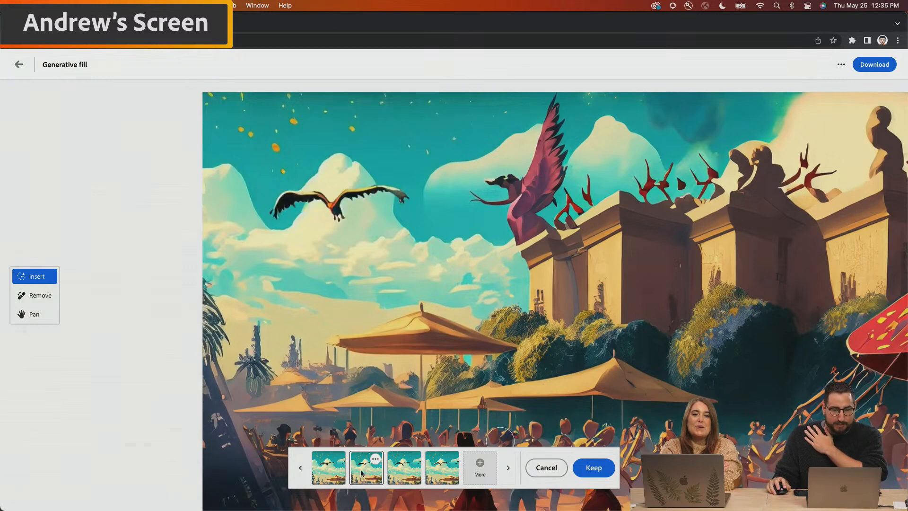
click(400, 472)
click(441, 477)
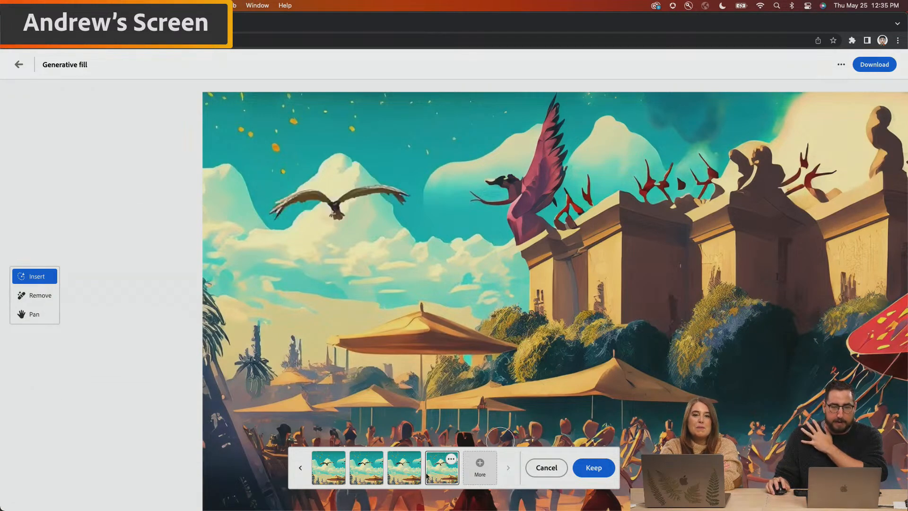
click(372, 479)
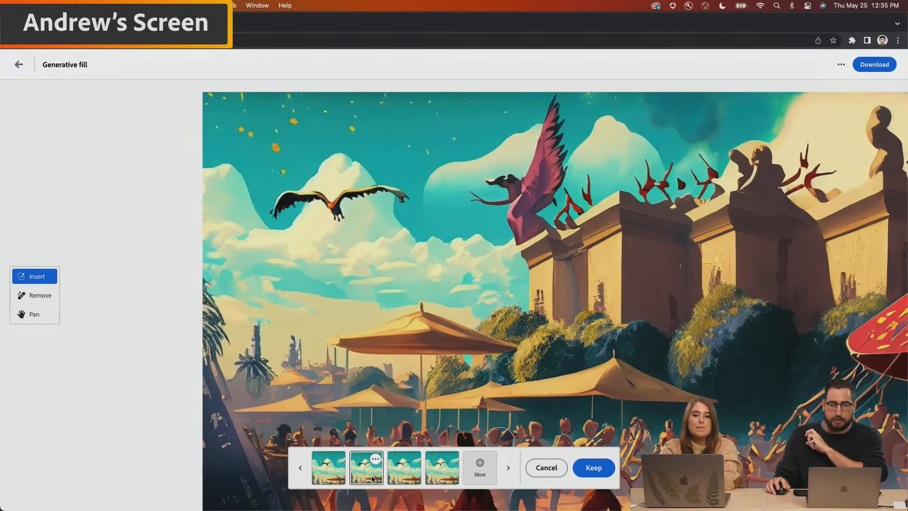
click(339, 476)
click(362, 474)
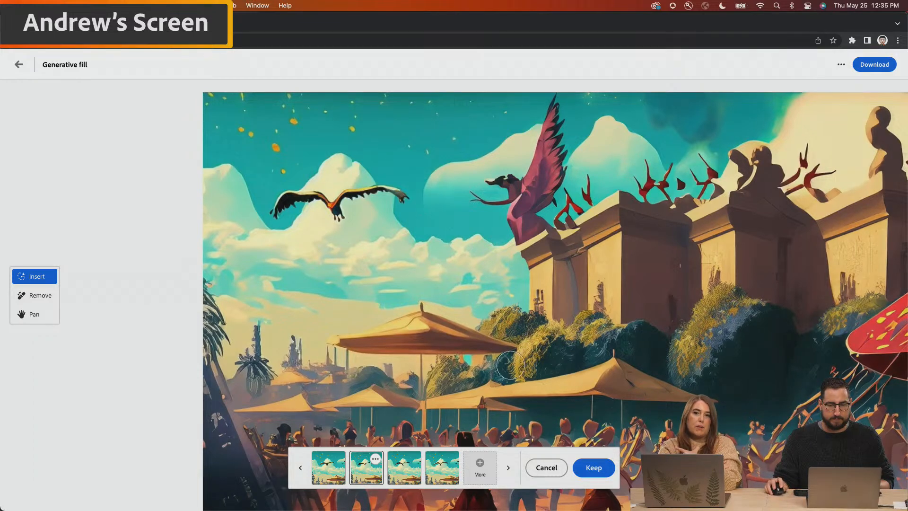
click(586, 468)
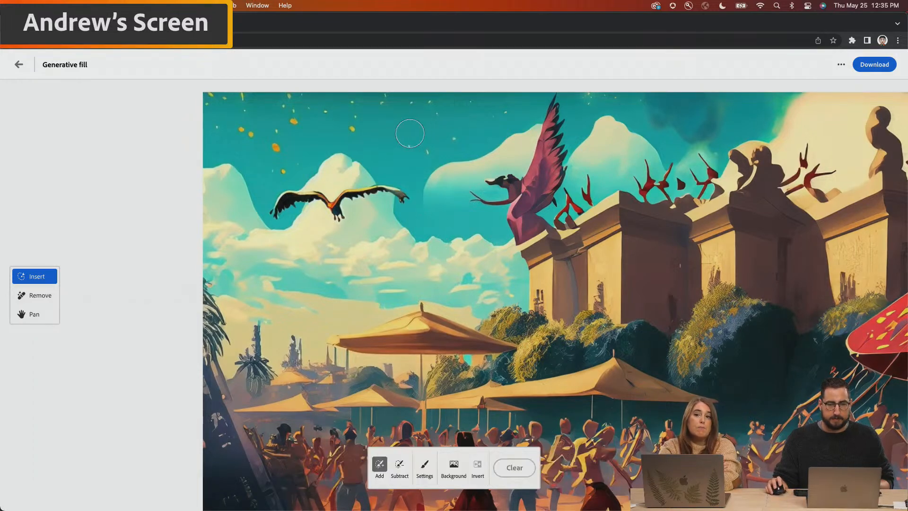
Brush a balloon-and-basket shape in the sky beside the bird and generate a "futuristic steampunk hot air balloon" there.
mouse_move(407, 134)
mouse_down()
mouse_move(387, 155)
mouse_move(393, 208)
mouse_move(419, 211)
mouse_move(428, 160)
mouse_move(417, 124)
mouse_move(386, 138)
mouse_move(373, 161)
mouse_move(393, 199)
mouse_move(409, 134)
mouse_move(428, 126)
mouse_move(440, 161)
mouse_move(437, 188)
mouse_move(409, 215)
mouse_move(403, 239)
mouse_move(401, 254)
mouse_move(416, 259)
mouse_move(383, 258)
mouse_move(418, 255)
mouse_move(407, 274)
mouse_move(399, 270)
mouse_up()
click(311, 475)
text(futuristic steampunk hot air balloon)
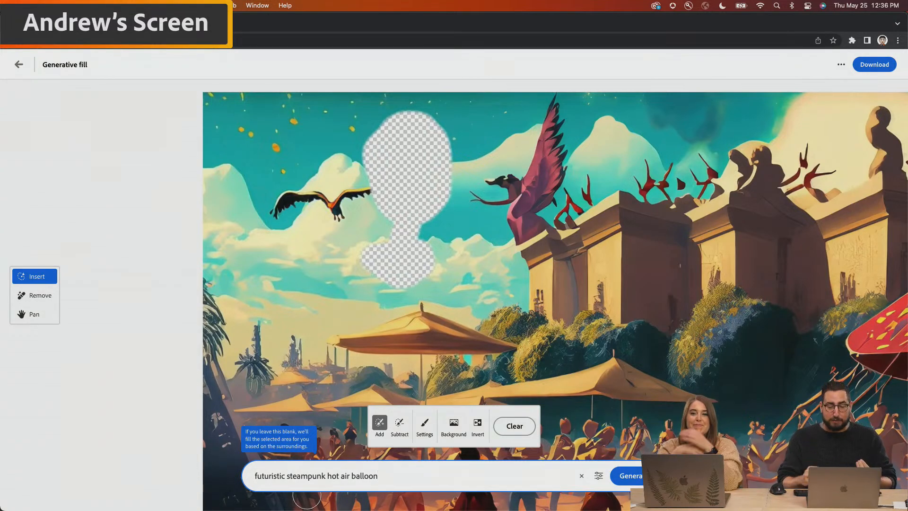
key(Return)
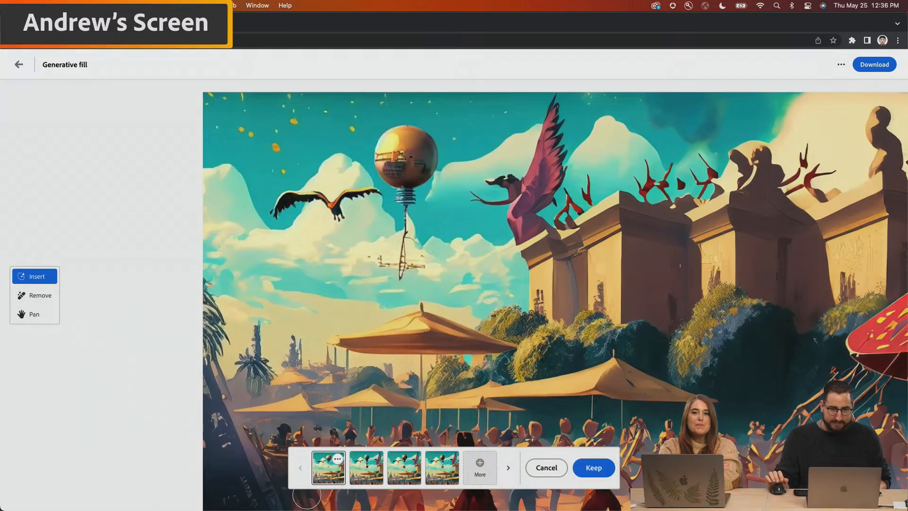
Preview the second balloon variation and keep the third one.
click(363, 473)
click(404, 474)
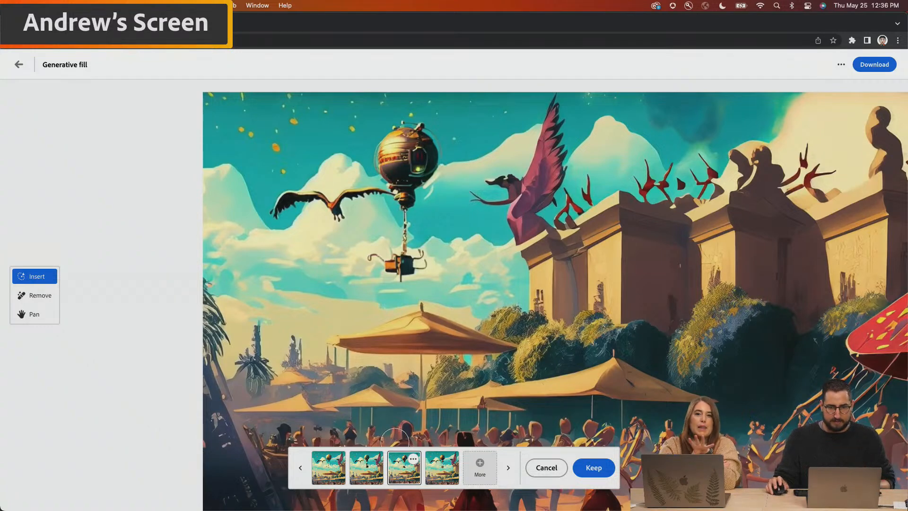
click(597, 466)
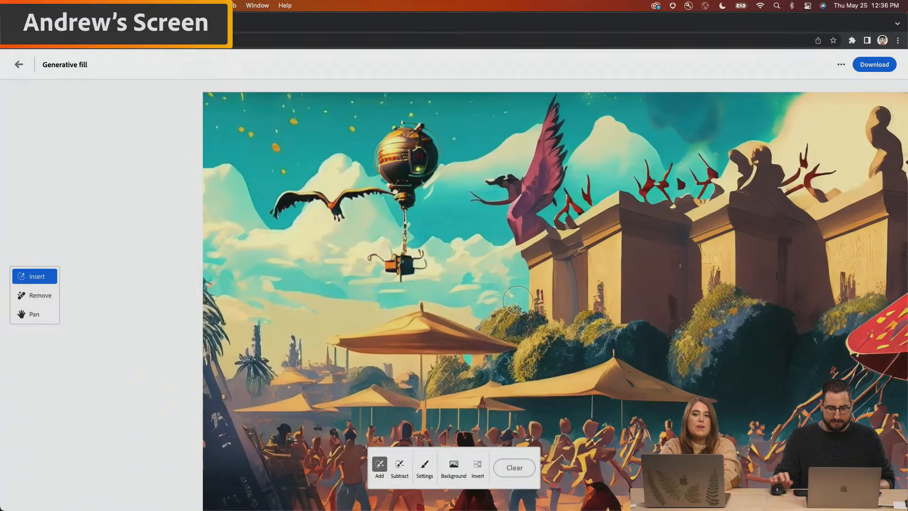
Check the whole party scene with the bird and balloon, and download the image.
key(super+minus)
key(super+minus)
key(super+minus)
key(super+minus)
key(super+minus)
key(space)
drag(569, 315, 426, 220)
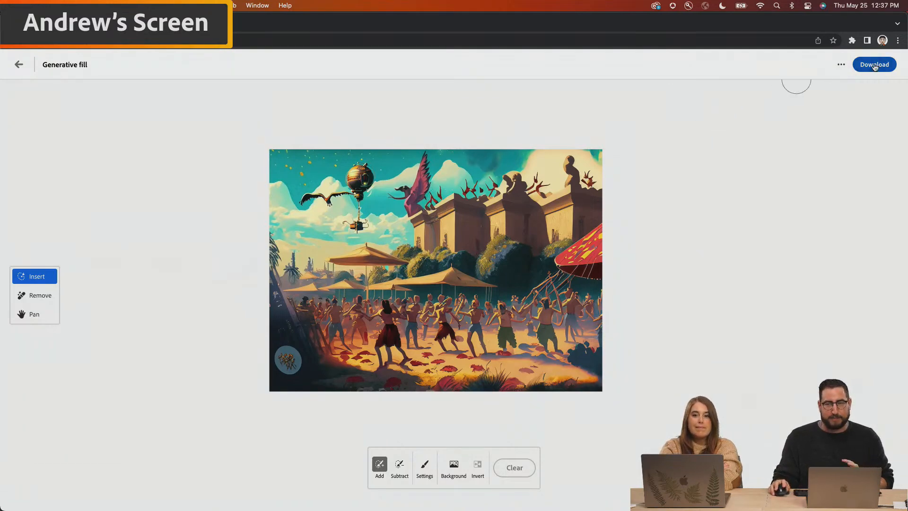
click(875, 65)
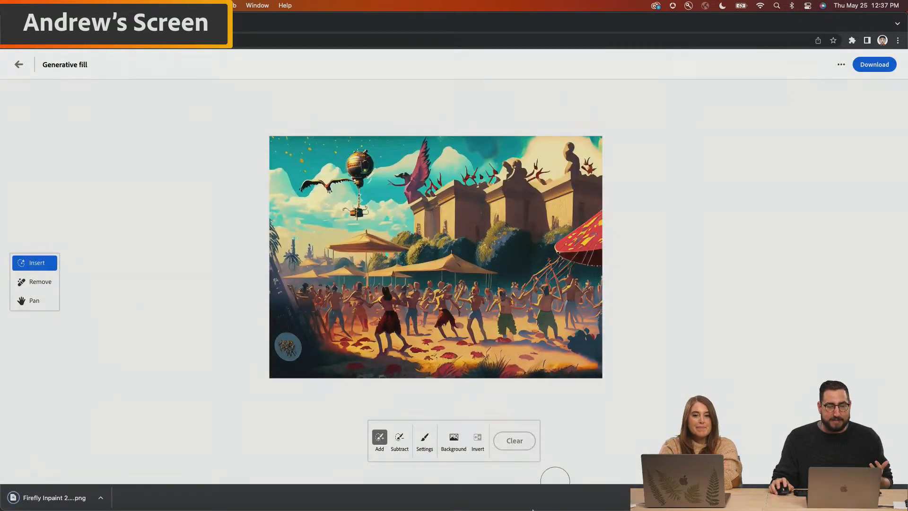
Switch to Photoshop (Beta) and open Firefly Inpaint 20230525123723.png from the Downloads folder.
mouse_move(535, 510)
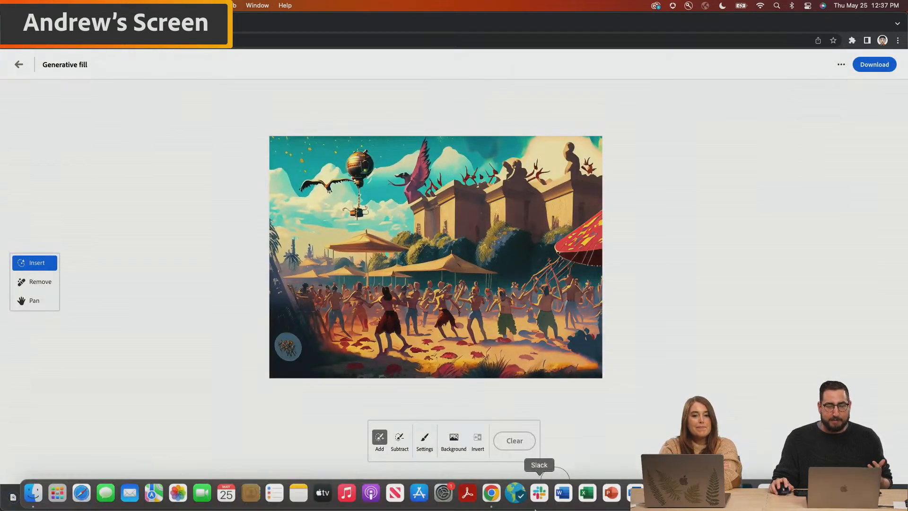
click(705, 493)
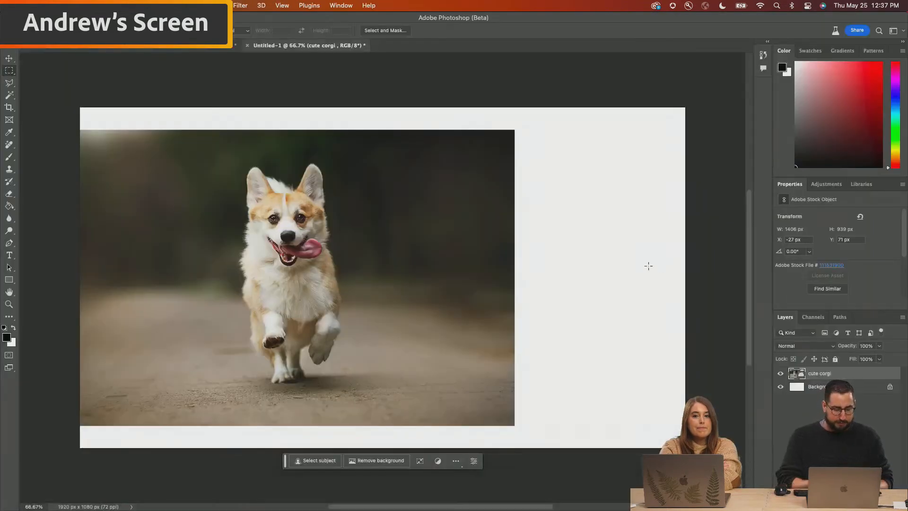
key(super+o)
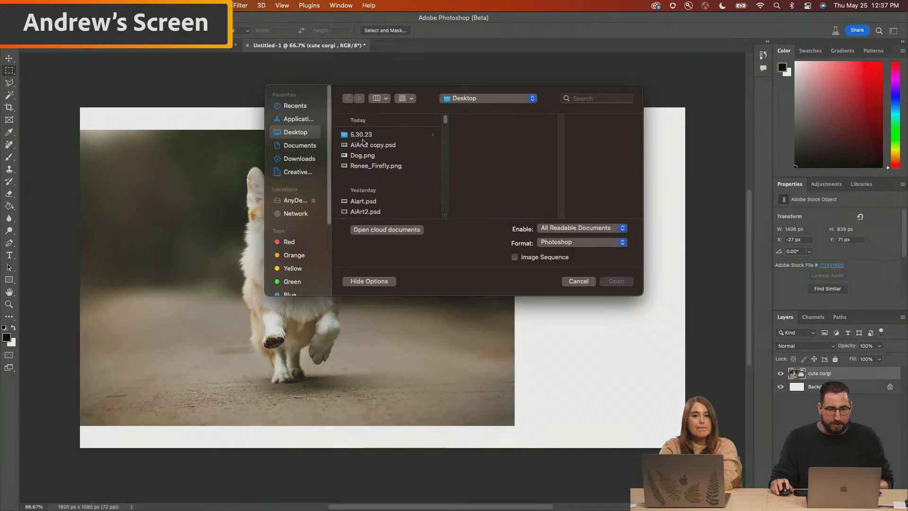
click(314, 159)
click(388, 145)
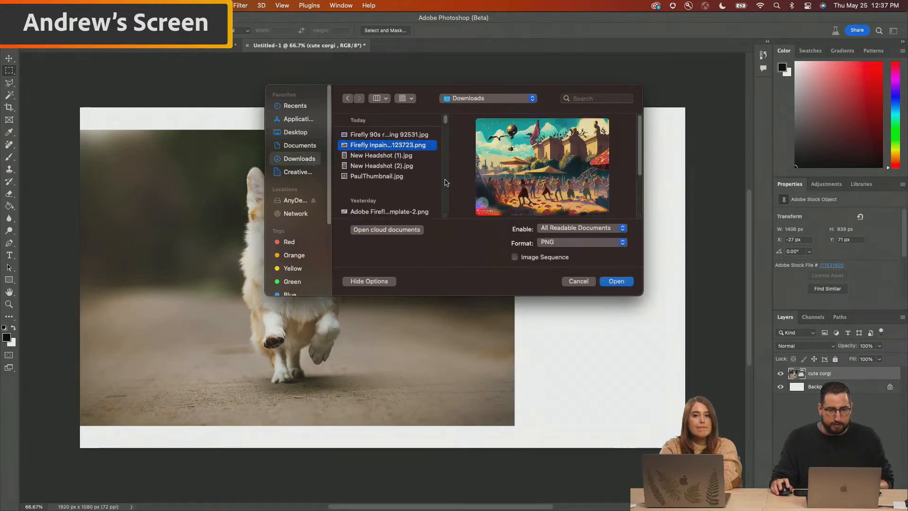
click(617, 281)
Extend the canvas evenly beyond all sides of the party image to 1762 x 1242 px with the Crop tool.
key(c)
drag(600, 116, 661, 81)
key(Return)
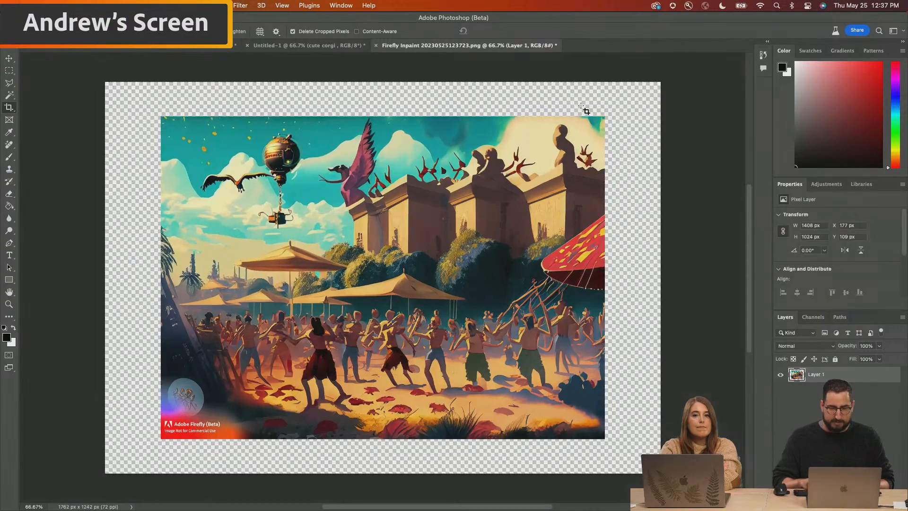
Save a copy of the enlarged party image as a JPEG in the Downloads folder.
key(super+alt+s)
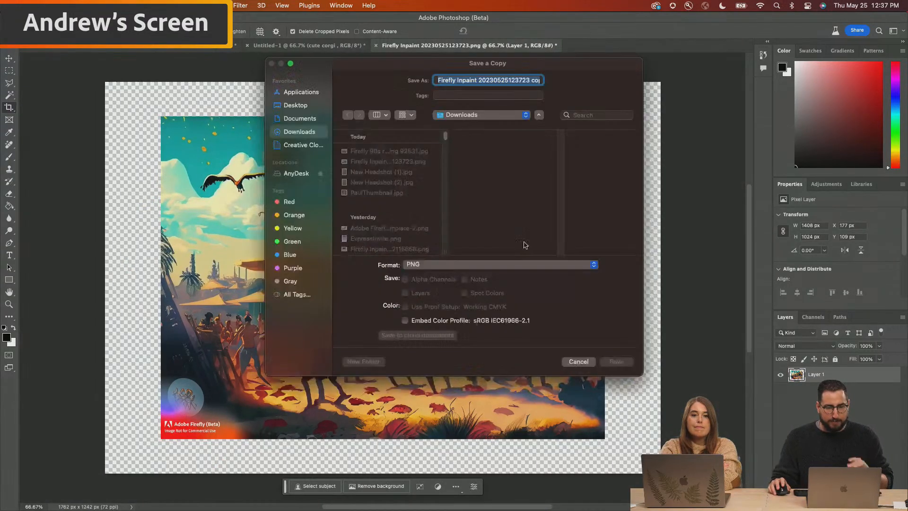
click(436, 266)
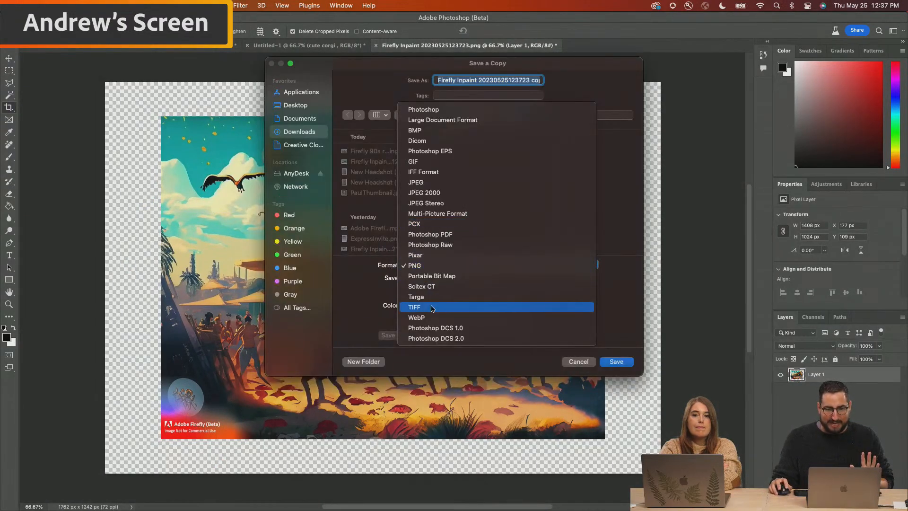
click(455, 182)
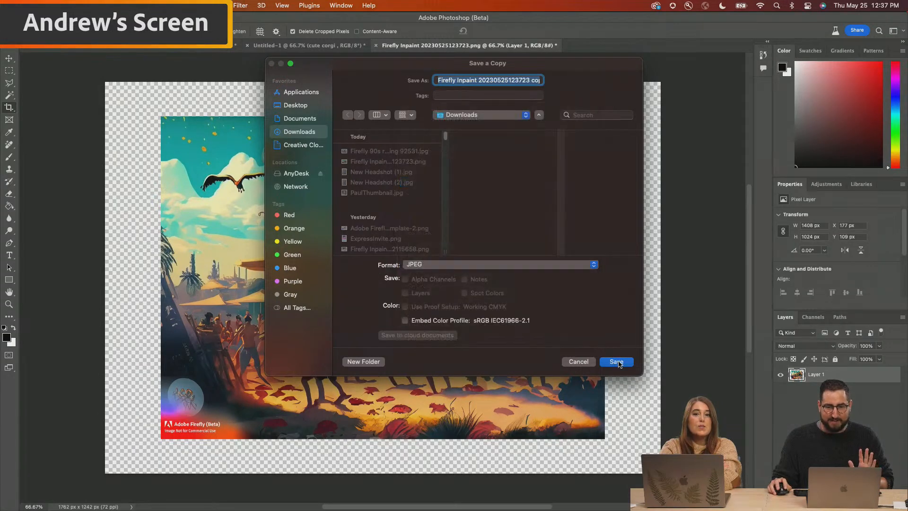
click(618, 362)
key(Return)
key(c)
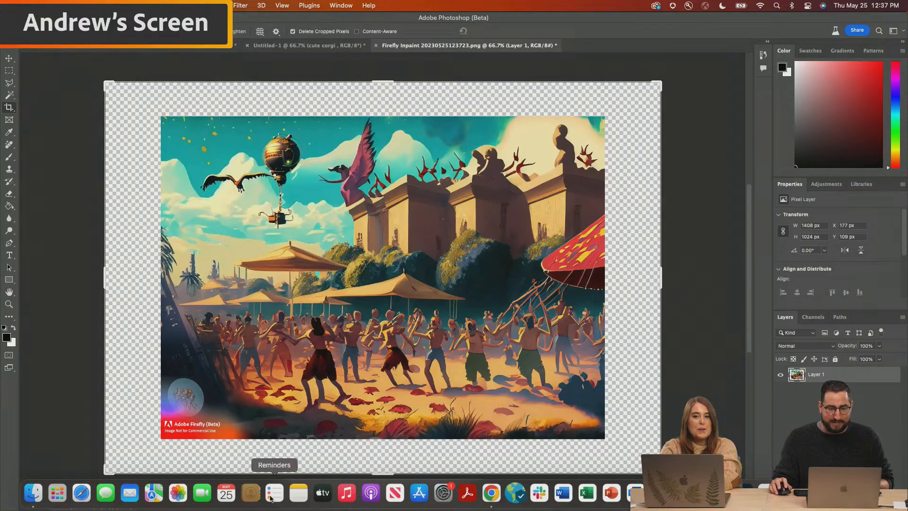
click(492, 493)
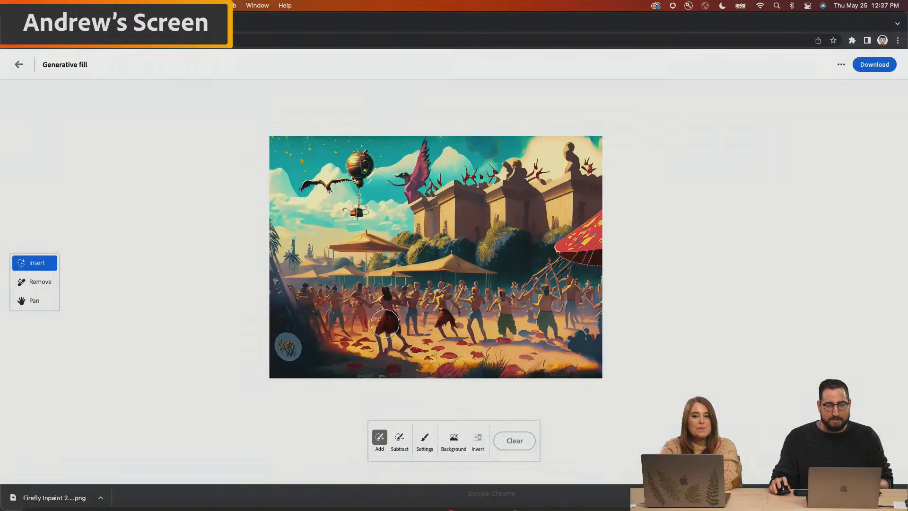
click(19, 64)
click(456, 177)
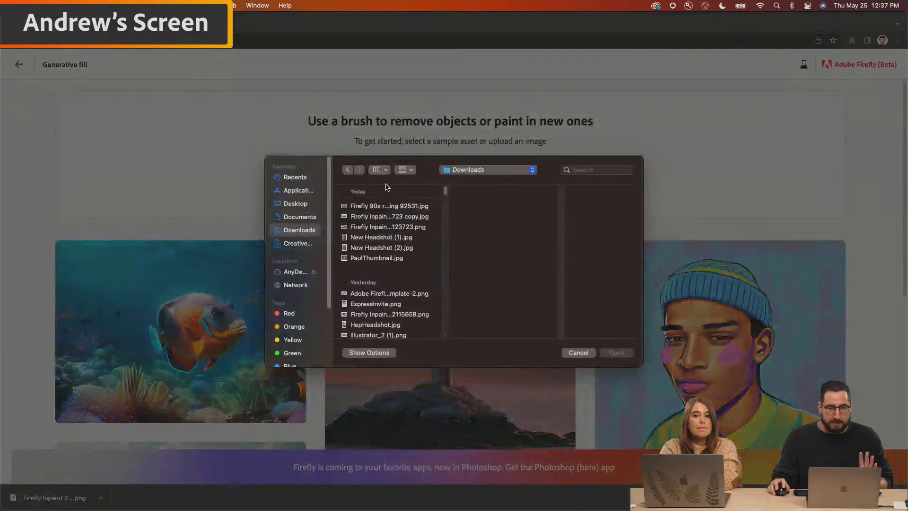
click(297, 203)
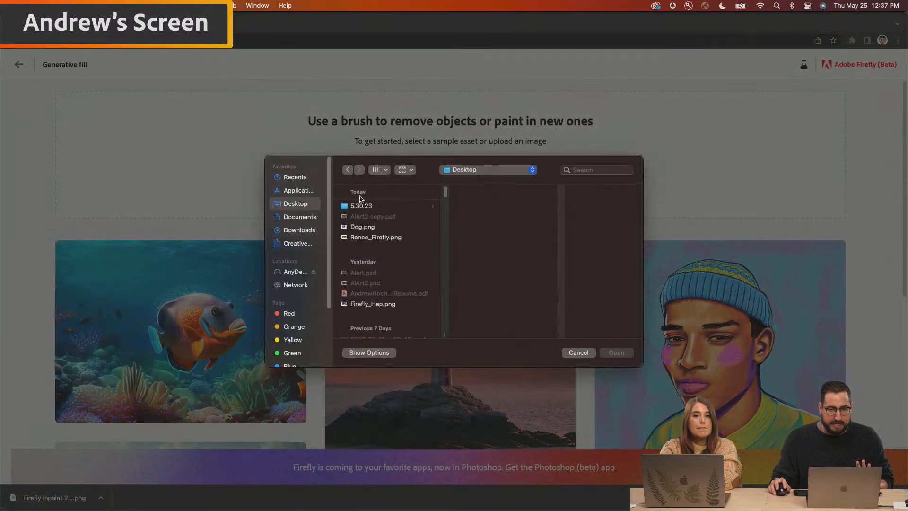
click(299, 230)
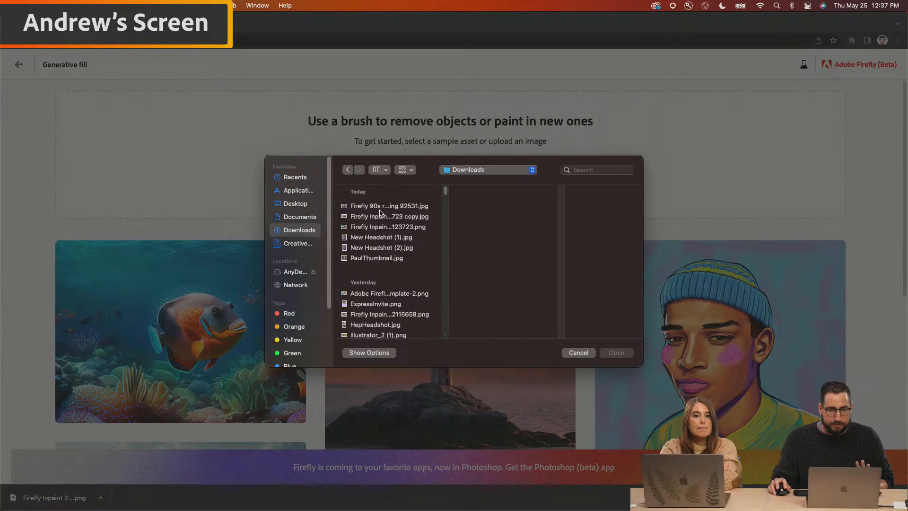
click(384, 208)
key(Down)
key(Down)
key(Up)
click(623, 353)
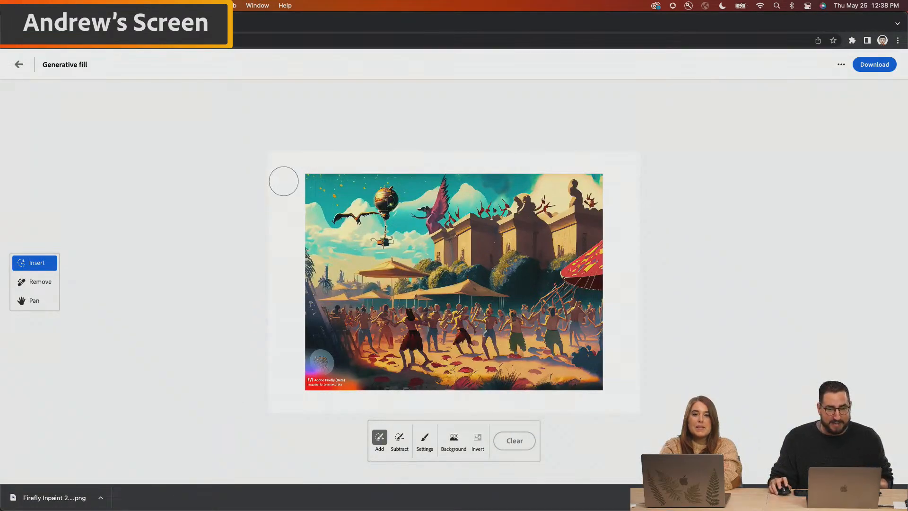
Erase the blank strip above the party scene, generate a fill without a prompt, and keep the third variation.
drag(276, 168, 654, 160)
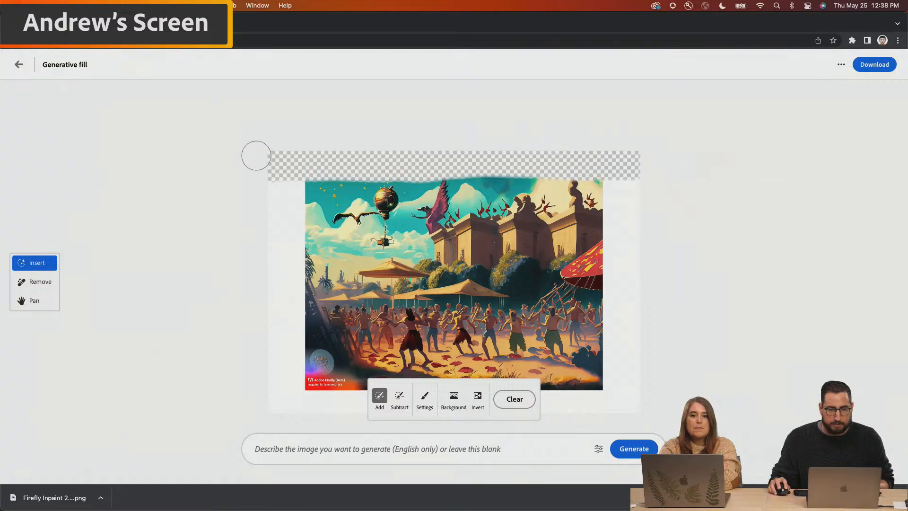
click(633, 448)
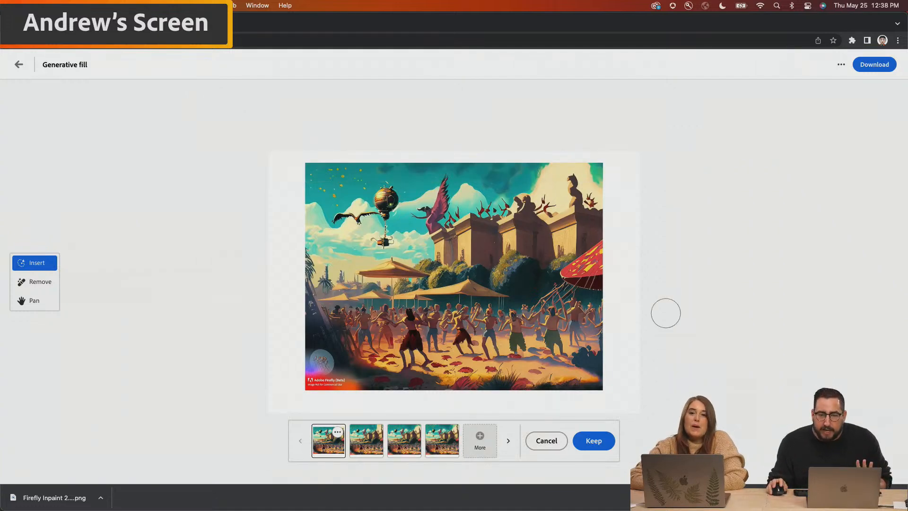
click(365, 448)
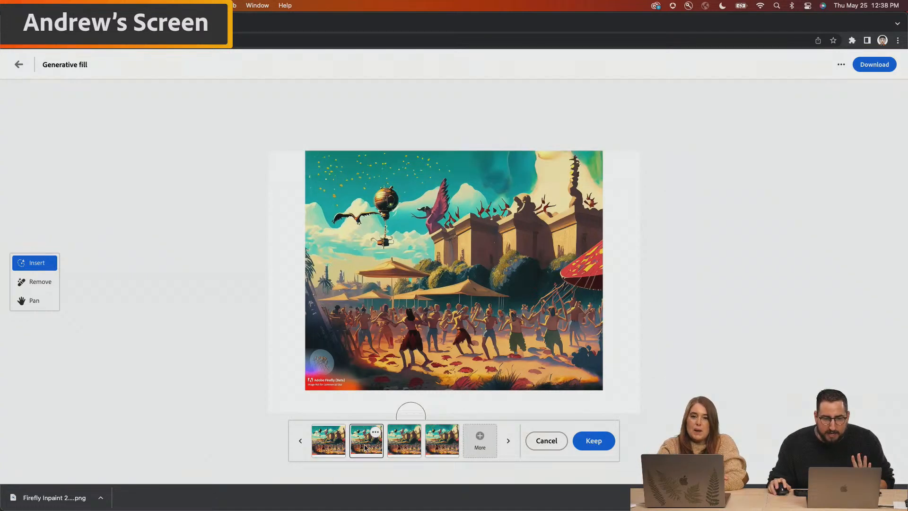
click(404, 448)
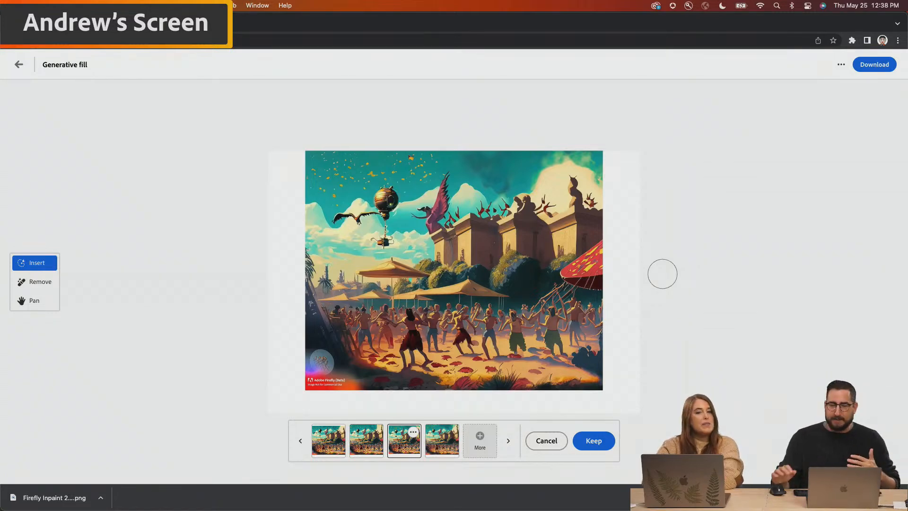
click(600, 440)
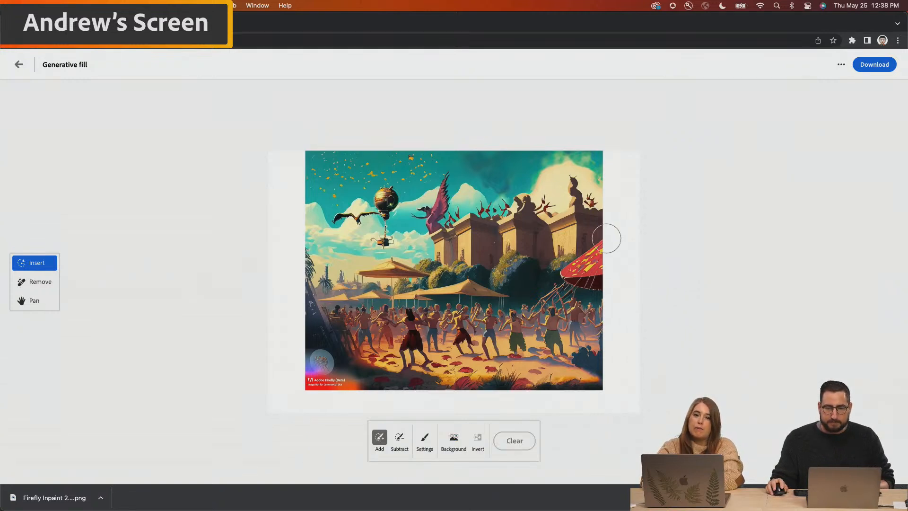
Brush over the remaining blank margins at both sides and below the scene, and generate a fill without a prompt.
mouse_move(609, 157)
mouse_down()
mouse_move(634, 160)
mouse_move(600, 166)
mouse_move(604, 403)
mouse_move(612, 411)
mouse_move(625, 408)
mouse_move(637, 158)
mouse_up()
mouse_move(649, 350)
mouse_down()
mouse_move(641, 417)
mouse_move(618, 398)
mouse_move(548, 396)
mouse_up()
mouse_move(373, 392)
mouse_down()
mouse_move(261, 397)
mouse_move(352, 404)
mouse_move(297, 403)
mouse_move(301, 169)
mouse_move(300, 155)
mouse_move(278, 152)
mouse_move(270, 158)
mouse_move(283, 276)
mouse_move(277, 384)
mouse_up()
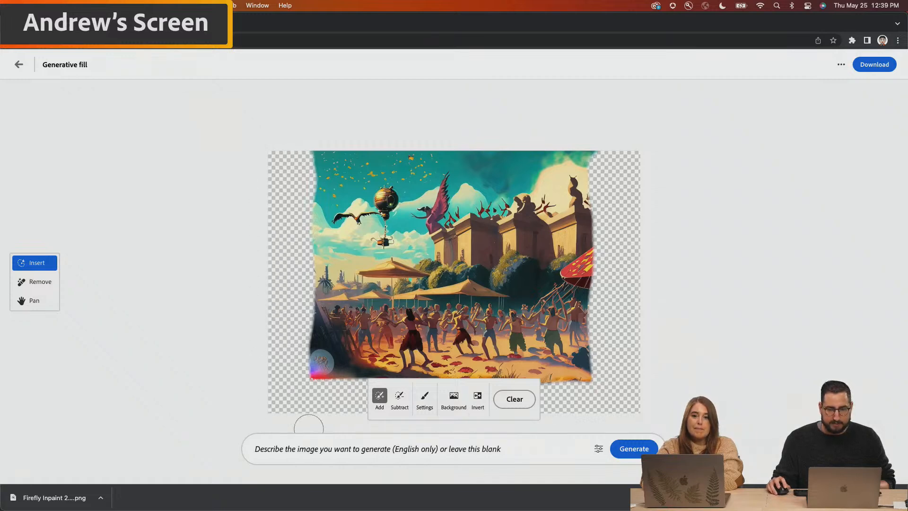
click(626, 449)
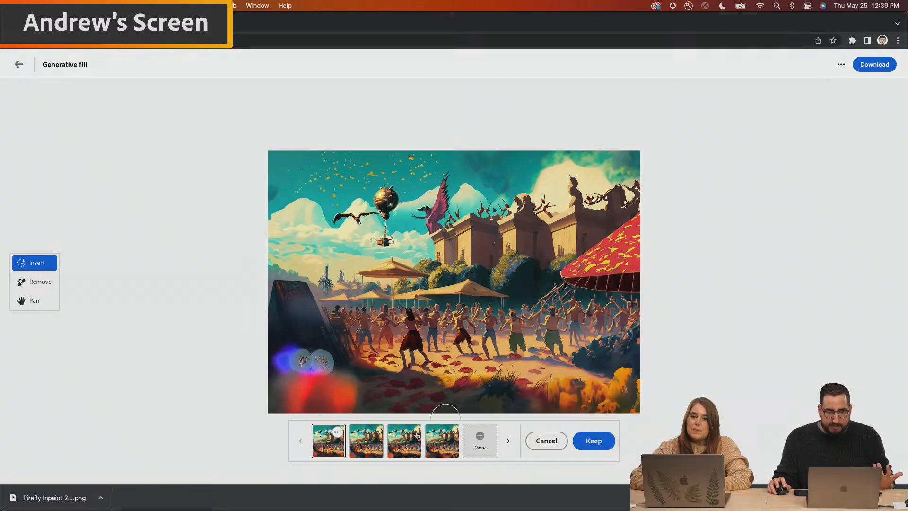
Compare the generated margin variations, return to the first one, and inspect its extended edges up close.
click(378, 443)
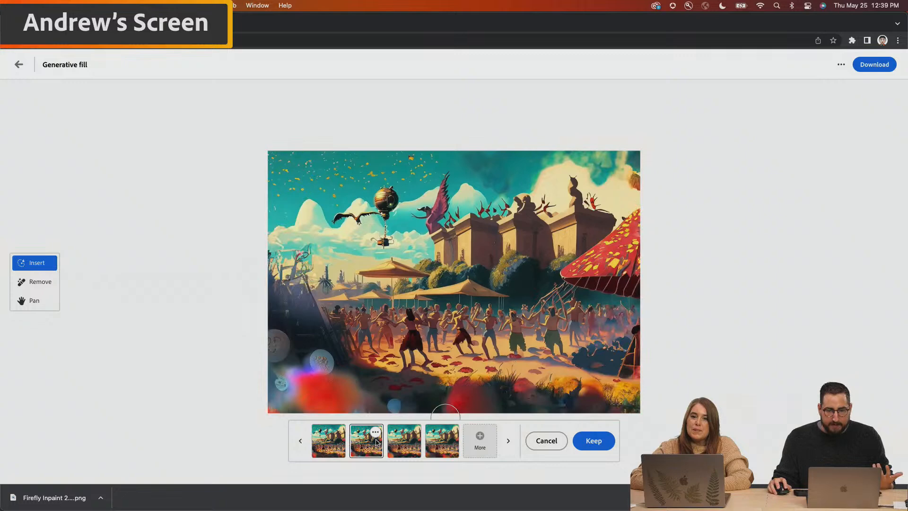
click(402, 444)
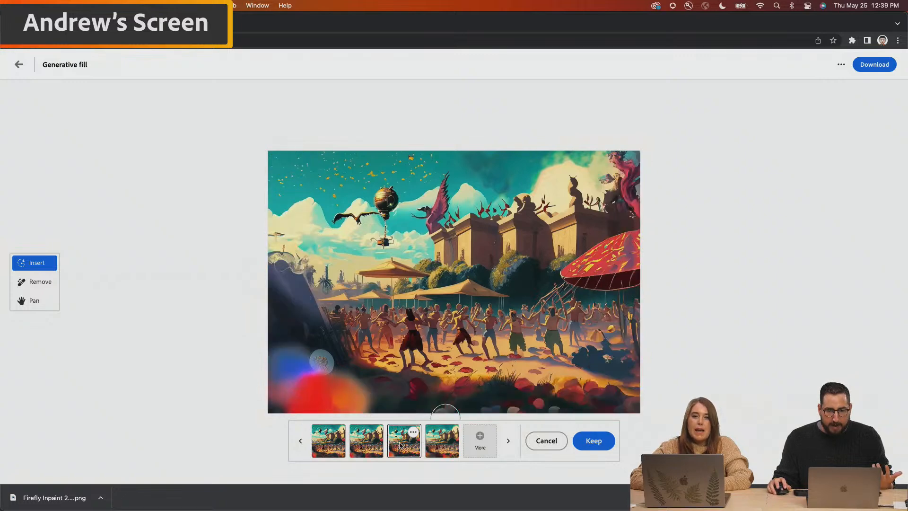
click(428, 446)
click(295, 447)
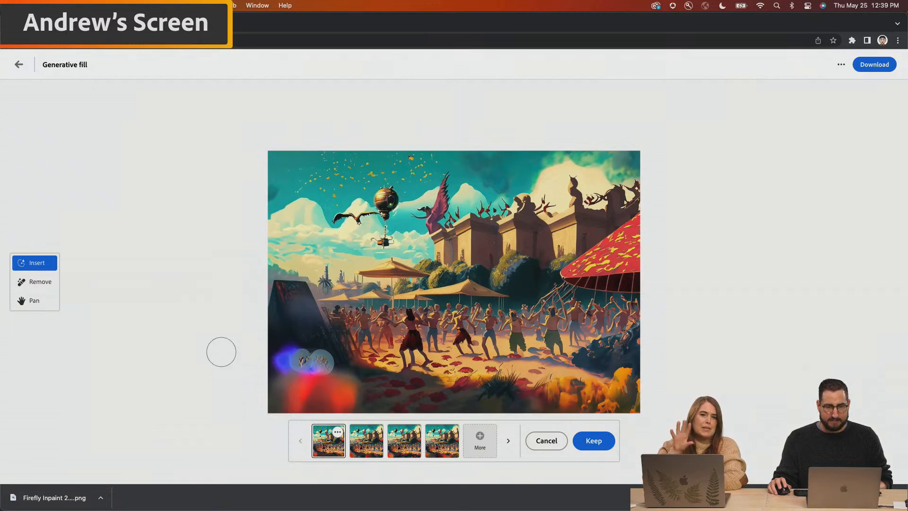
scroll(326, 325, up, 5)
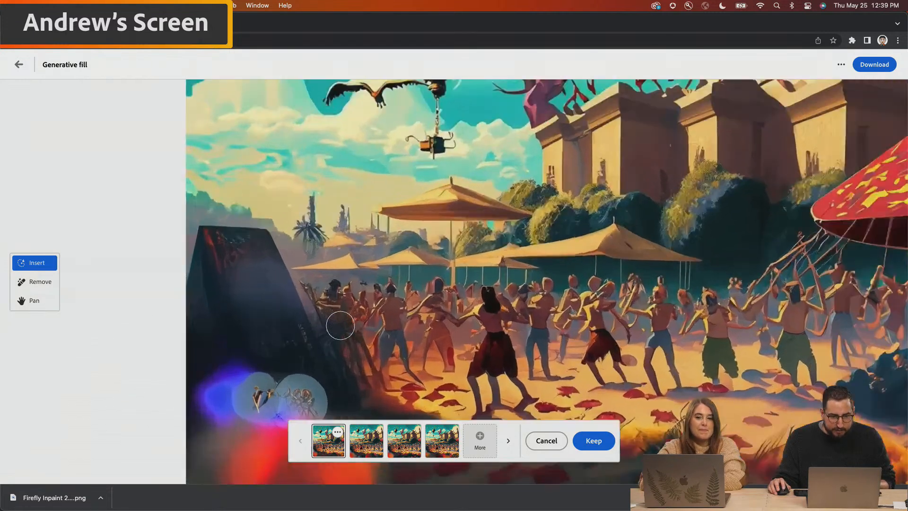
scroll(341, 324, up, 1)
key(space)
drag(347, 317, 203, 308)
drag(534, 288, 328, 349)
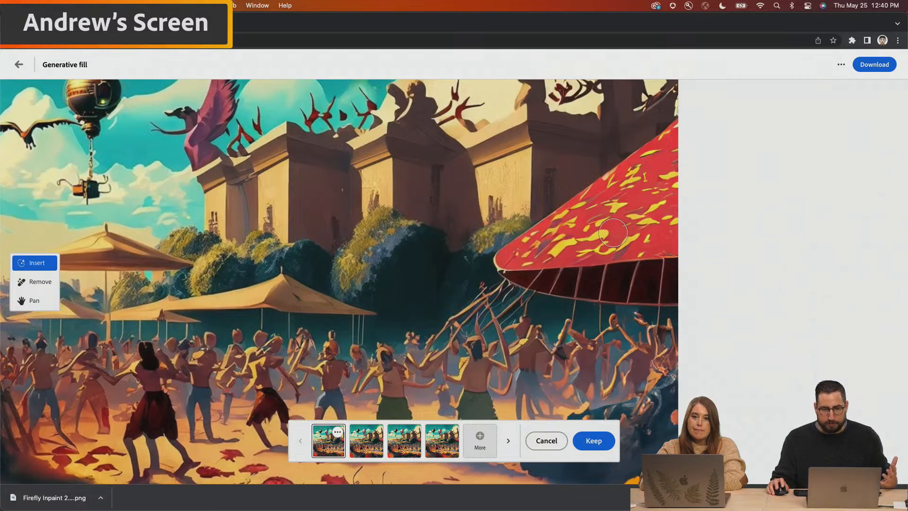
Switch to Finder and preview the original Firefly Inpaint 20230525123723.png in Downloads to compare it with the extended scene.
key(super+Tab)
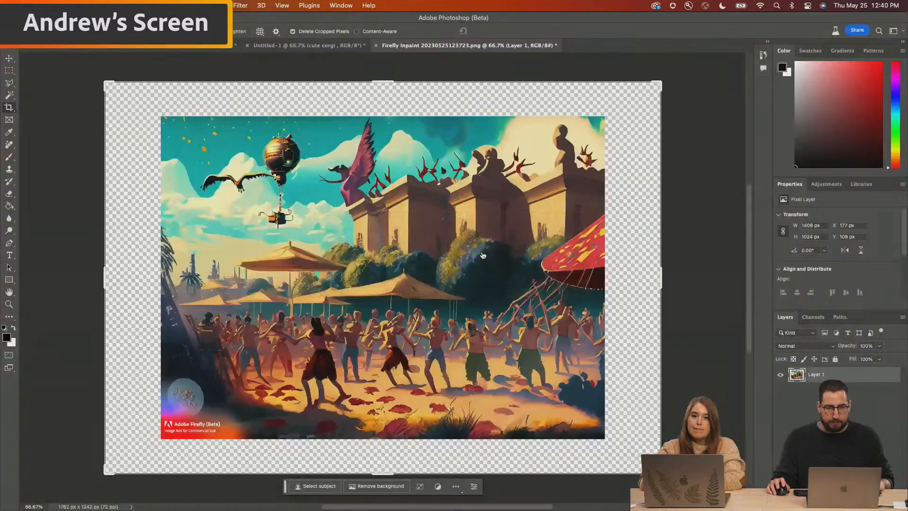
key(super+Tab)
key(super+Tab)
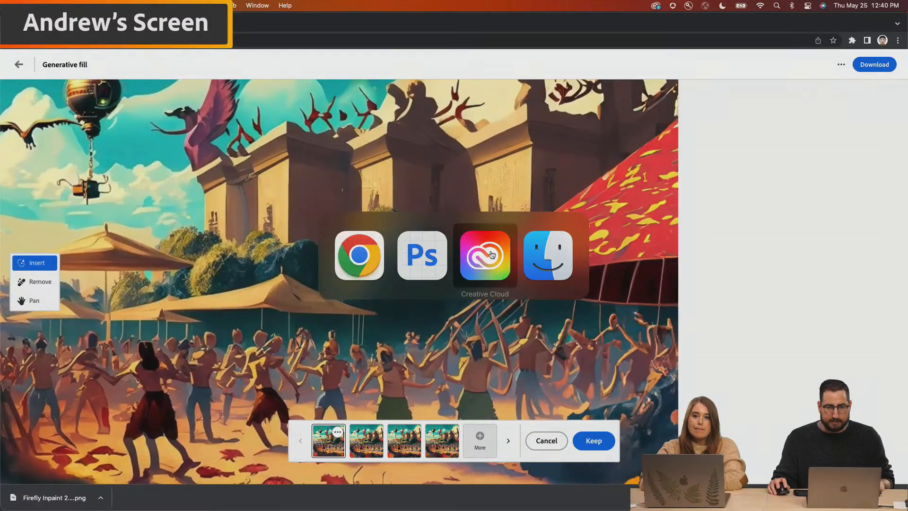
click(537, 255)
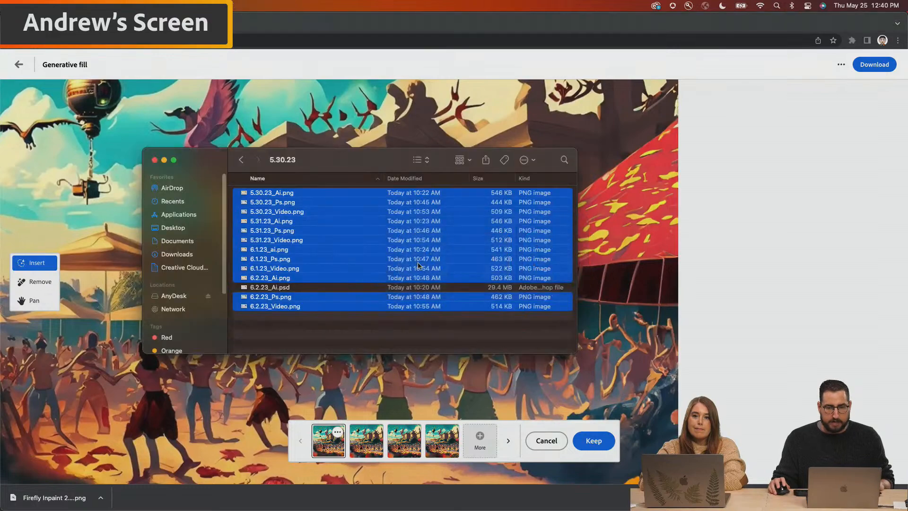
click(190, 202)
click(186, 215)
click(181, 229)
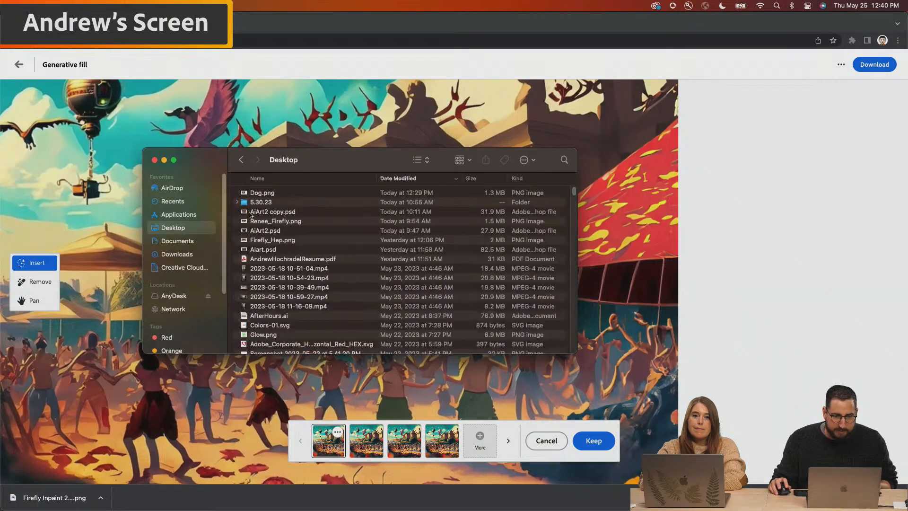
click(188, 255)
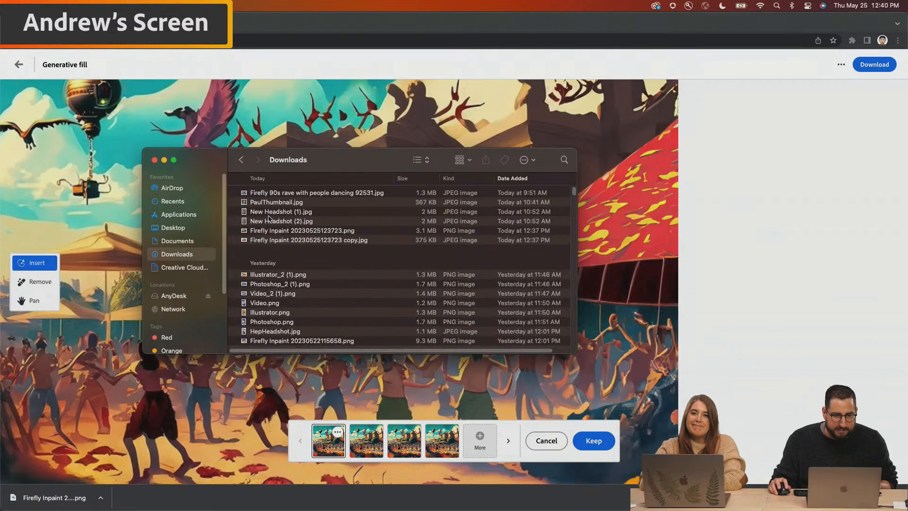
click(277, 225)
key(Down)
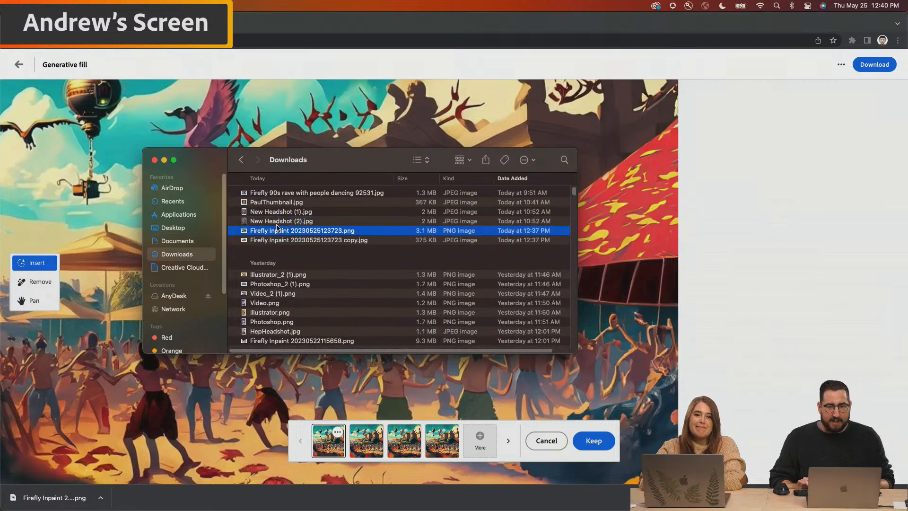
key(space)
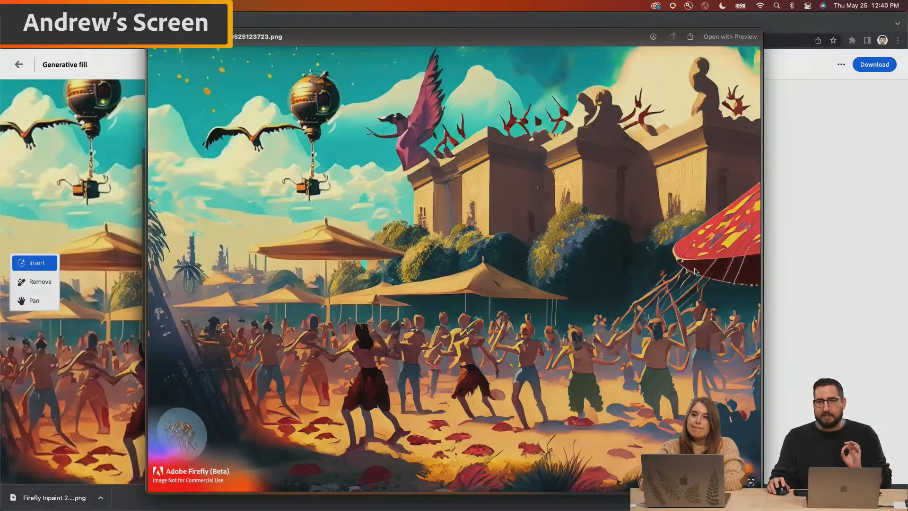
click(839, 251)
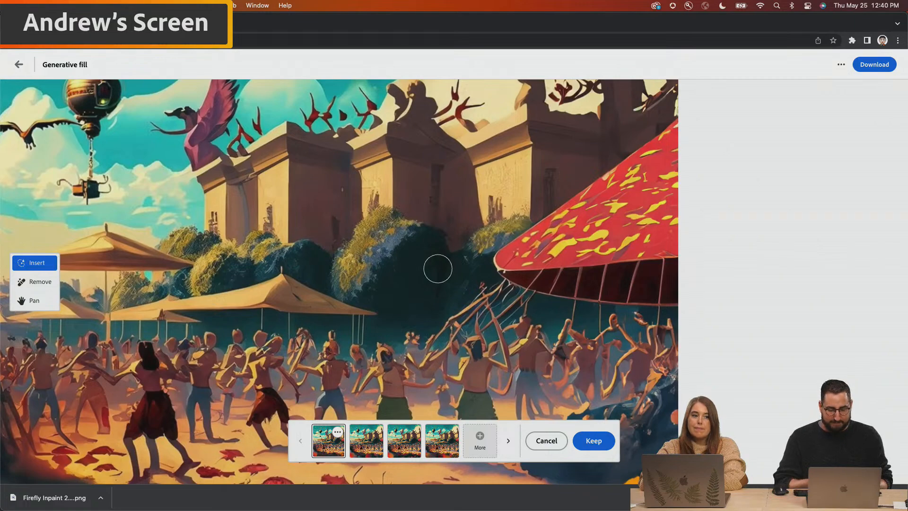
Examine the whole extended party scene, and look closely at the crowd and the red tent.
scroll(438, 268, down, 5)
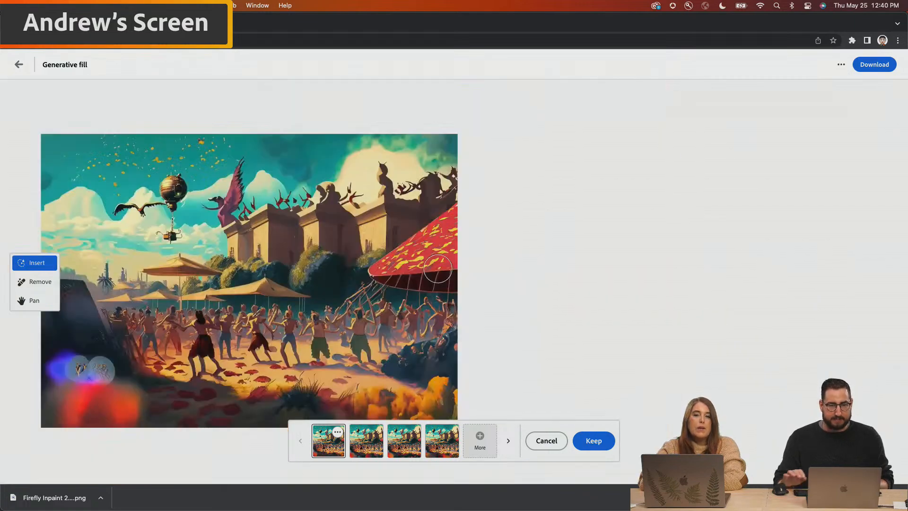
key(space)
drag(438, 268, 549, 232)
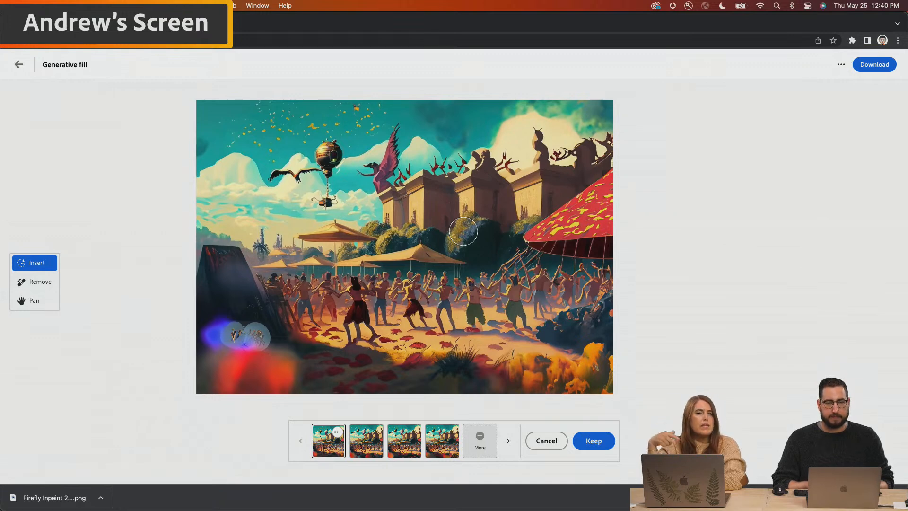
scroll(463, 232, up, 3)
key(space)
drag(457, 231, 517, 284)
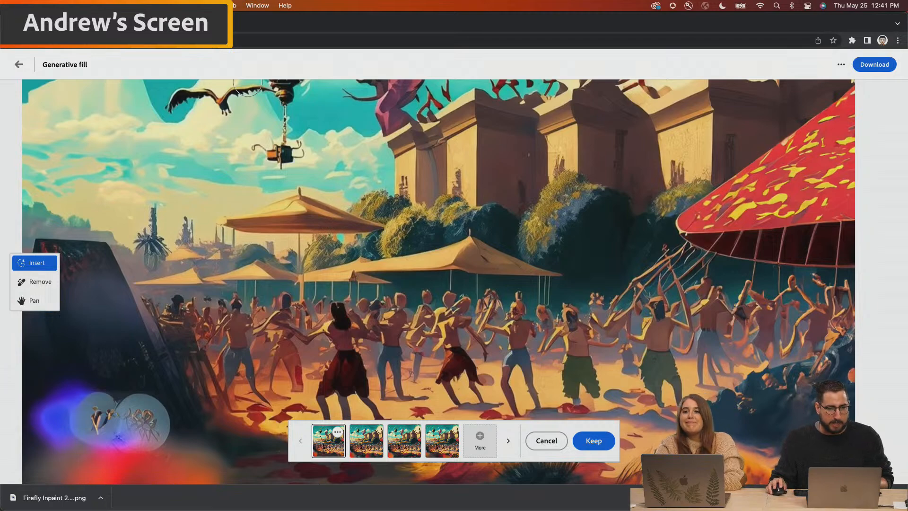
Open Adobe Express in a new browser tab and start a YouTube thumbnail from the Delicious Burger Recipes template.
key(super+t)
text(exp)
key(Return)
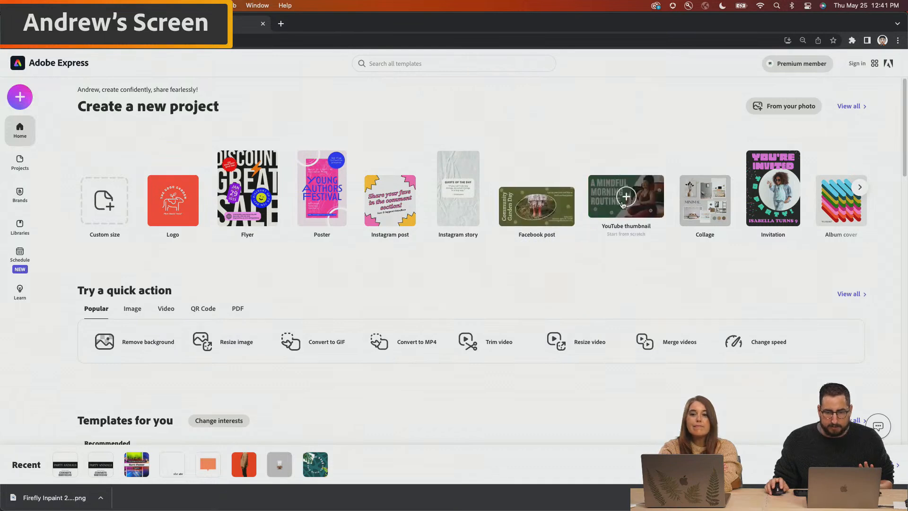
click(624, 198)
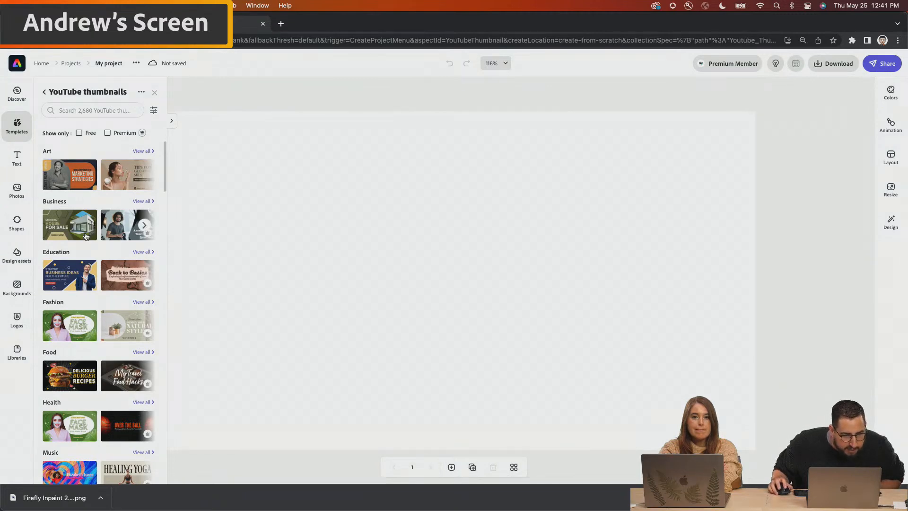
scroll(82, 258, down, 1)
click(75, 364)
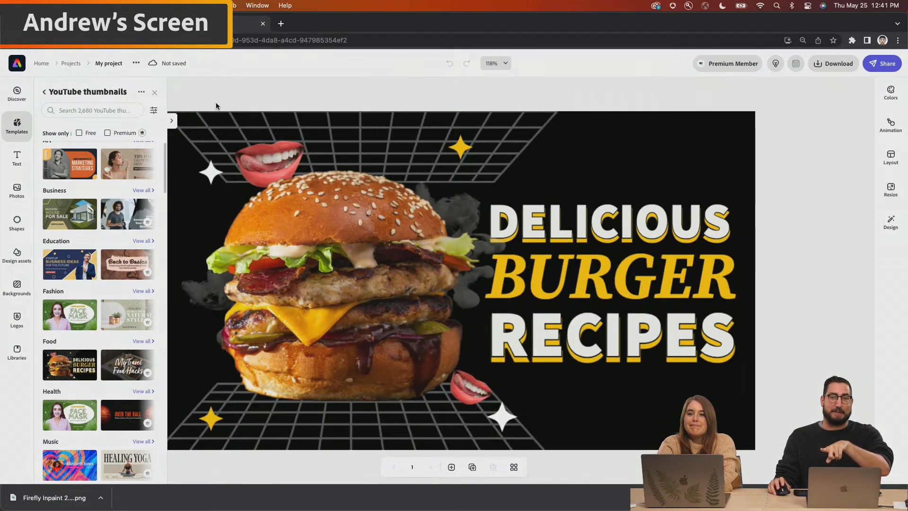
Close the template list, switch back to the Firefly browser tab, leave Generative fill and open Text to image.
click(155, 92)
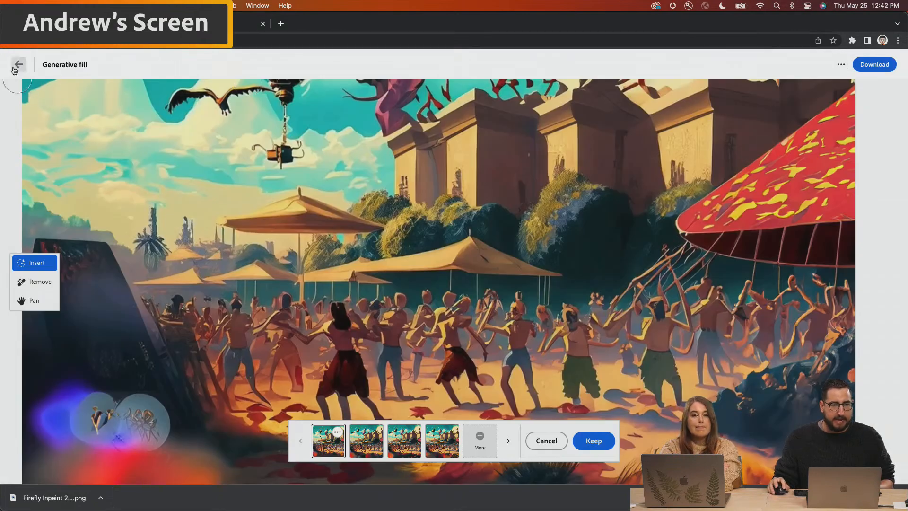
click(17, 67)
click(16, 67)
click(226, 337)
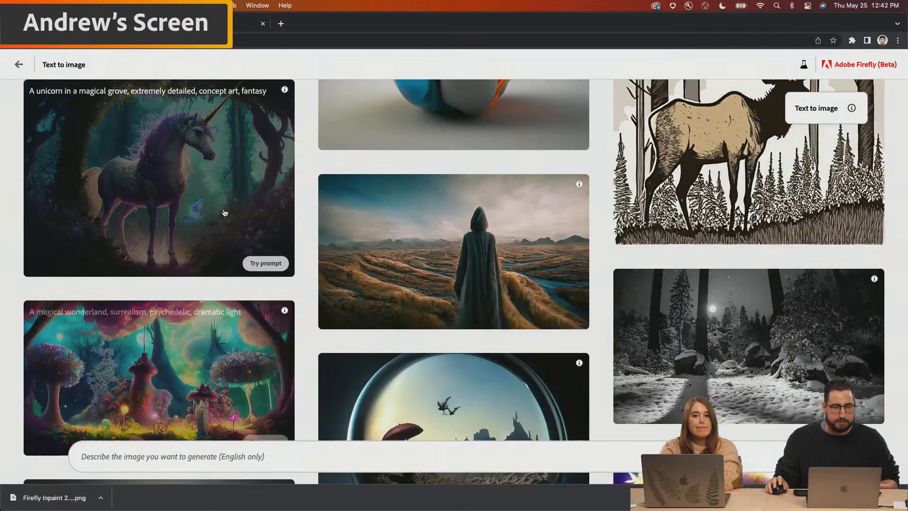
Generate images in Firefly from the prompt "exploding sparks and light flair on a black background".
click(196, 453)
text(exploding sparks and light flair on a black background)
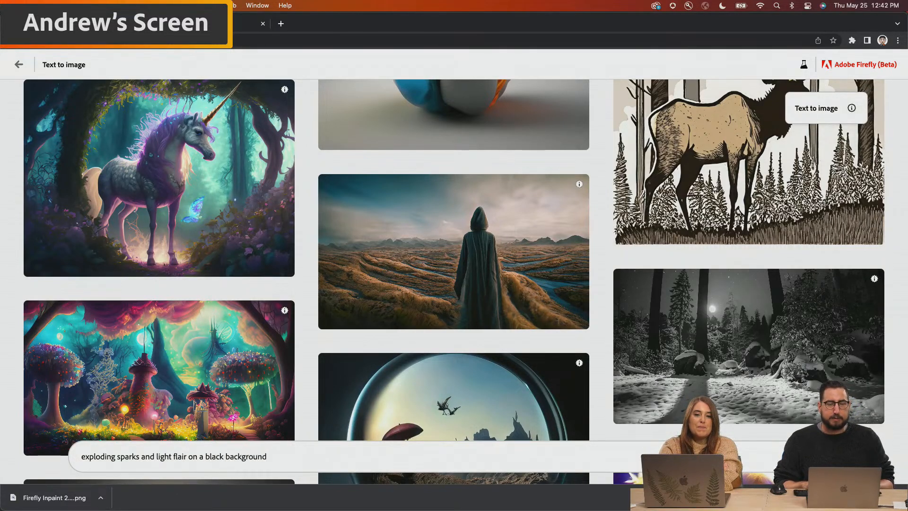
key(Return)
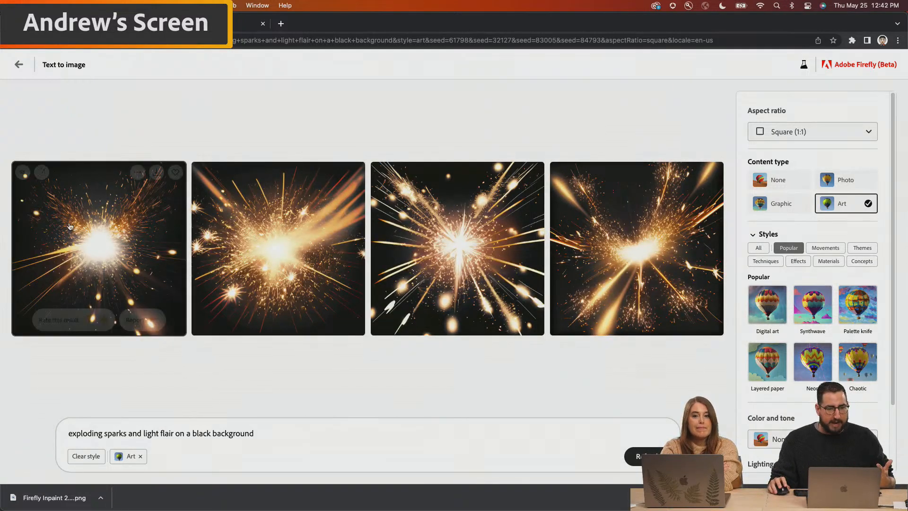
Regenerate the sparks images in the Landscape (4:3) aspect ratio and download the first result.
mouse_move(272, 237)
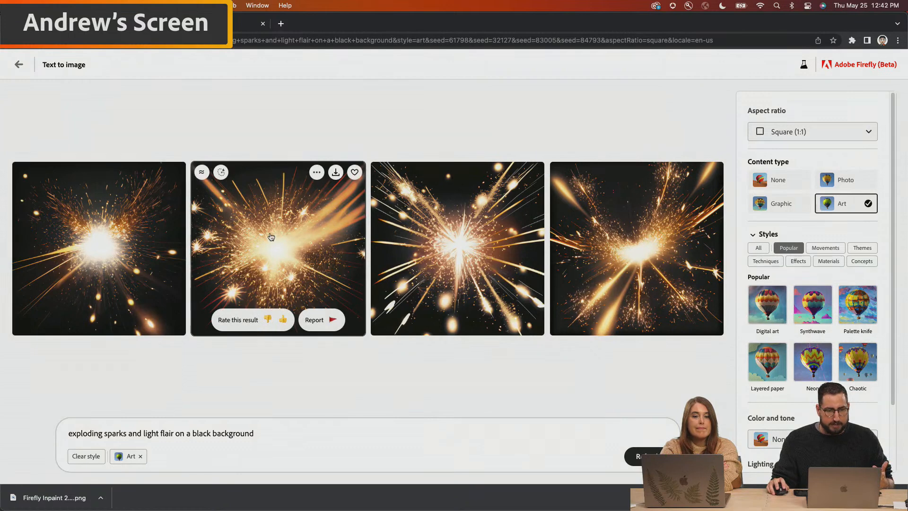
mouse_move(116, 268)
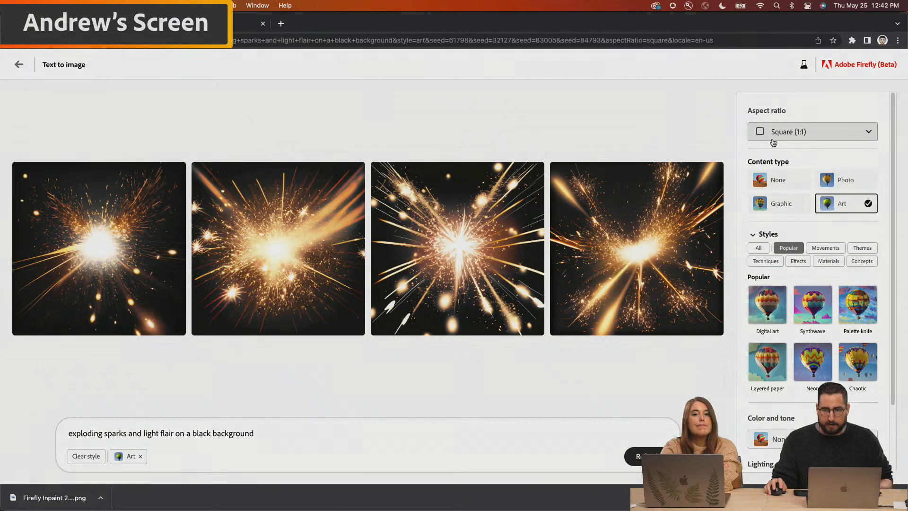
click(792, 136)
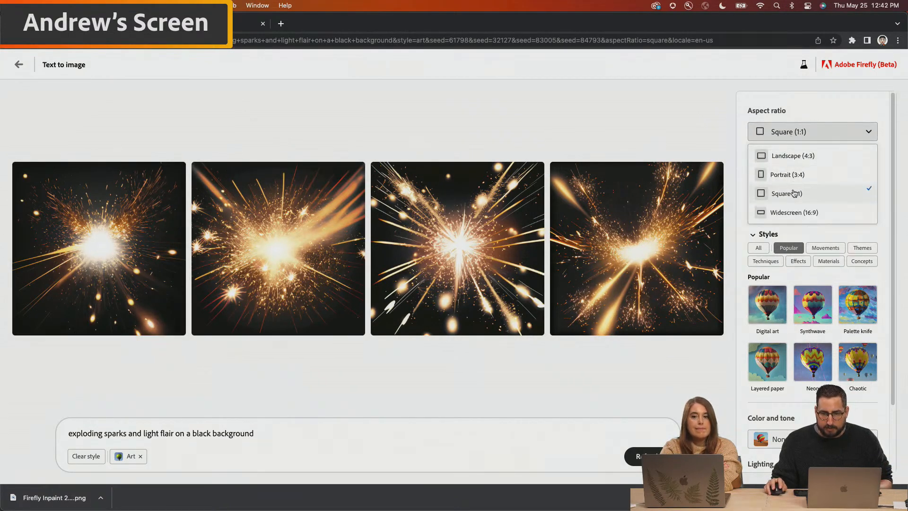
click(792, 161)
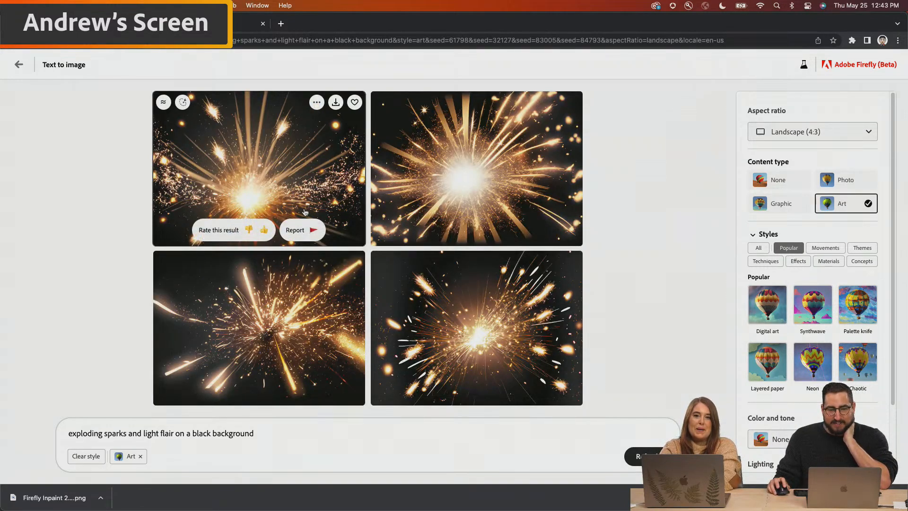
click(335, 103)
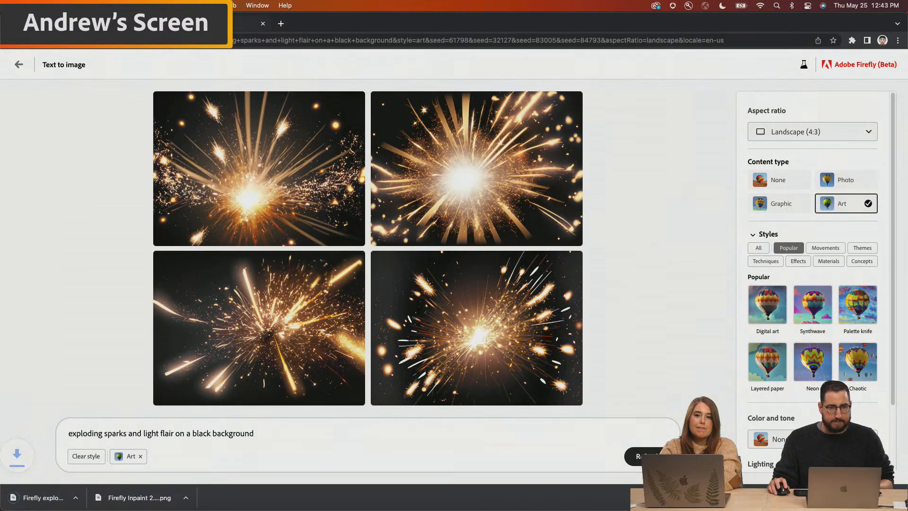
Switch to the Adobe Express tab and upload the Firefly exploding sparks 61798.jpg photo from Downloads into the burger thumbnail.
click(248, 23)
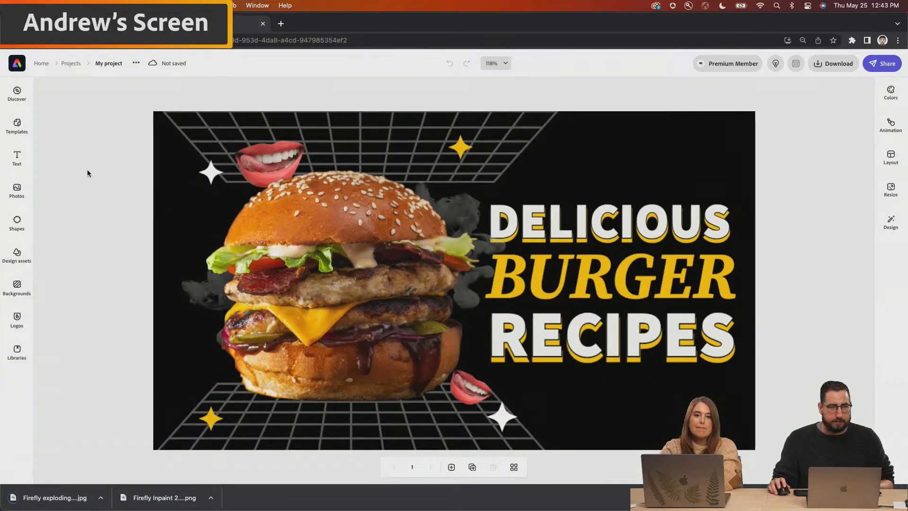
click(17, 190)
click(92, 117)
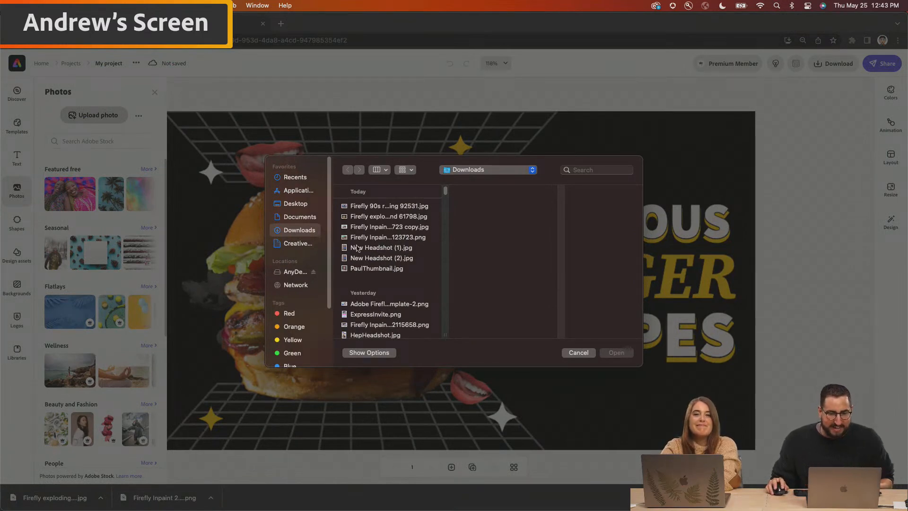
click(379, 206)
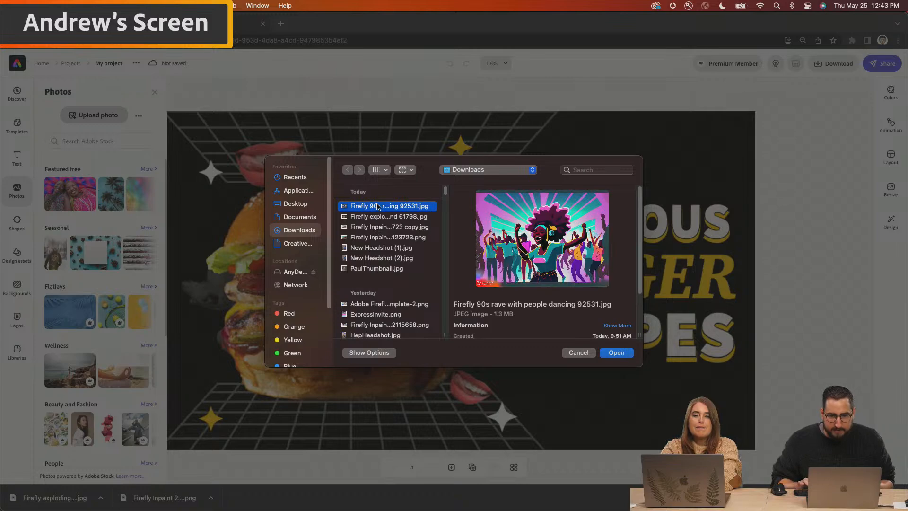
key(Down)
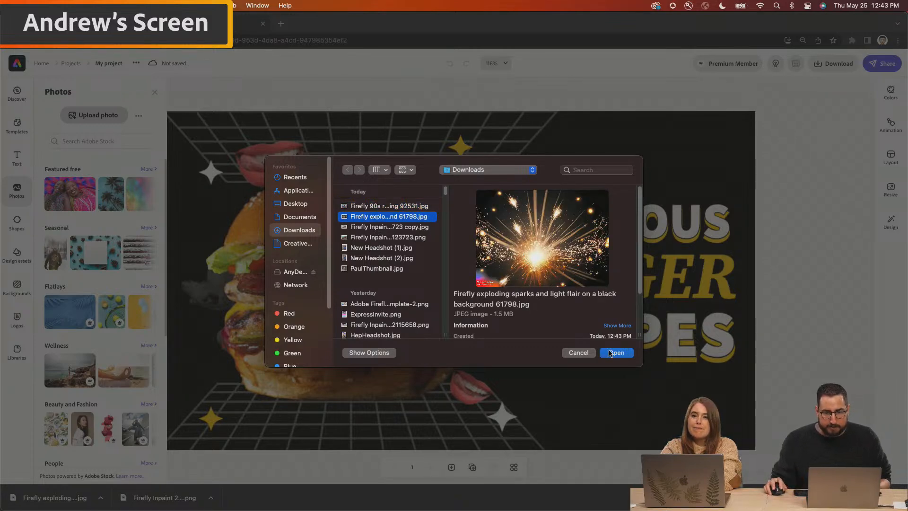
click(608, 352)
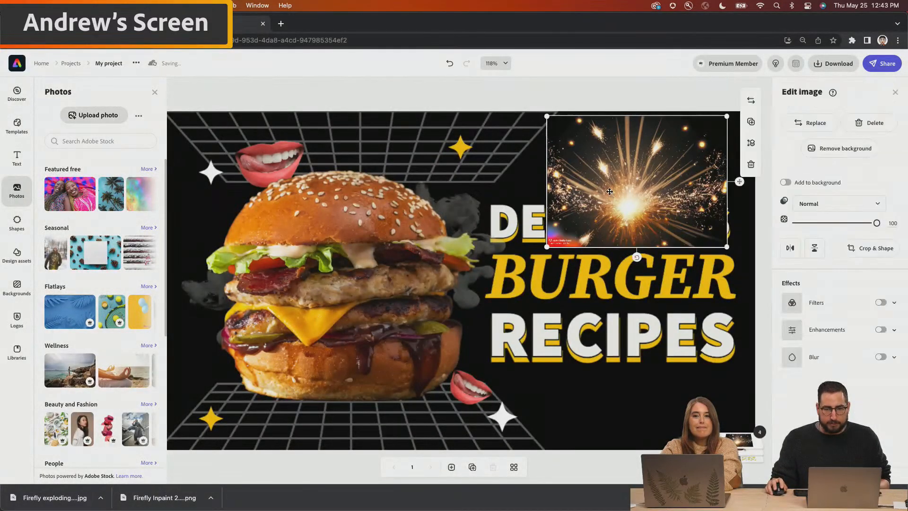
Enlarge and reposition the sparks image so it covers nearly the whole burger thumbnail.
drag(548, 247, 180, 454)
drag(352, 348, 343, 341)
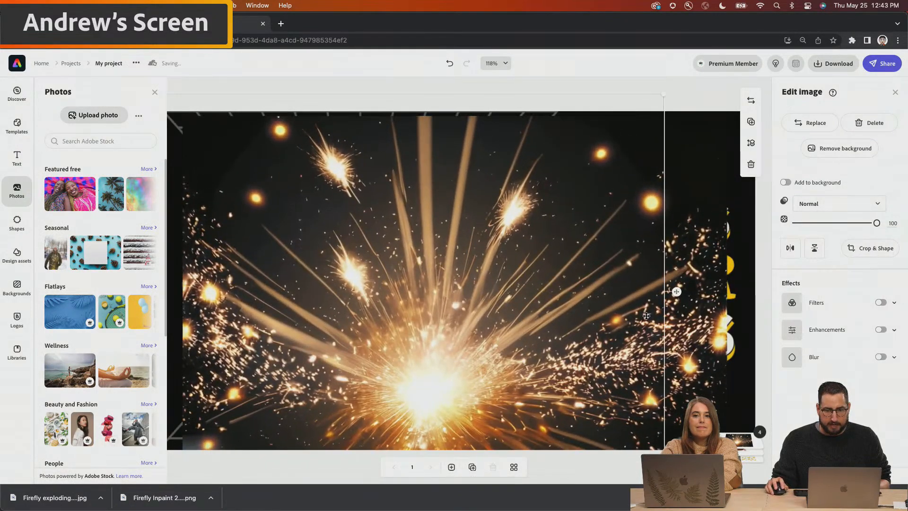
key(shift+Right)
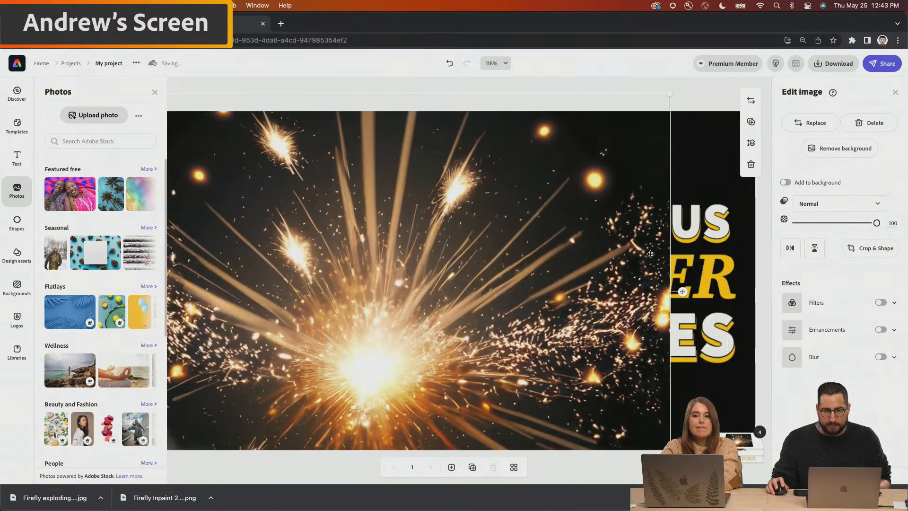
drag(668, 98, 776, 65)
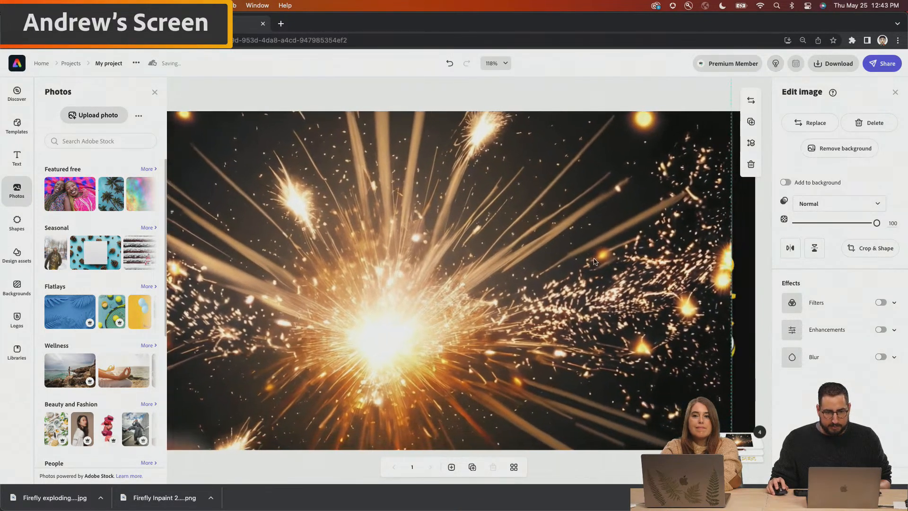
Set the sparks image to Screen blending at opacity 52 and turn on its enhancements with contrast at 75.
click(827, 206)
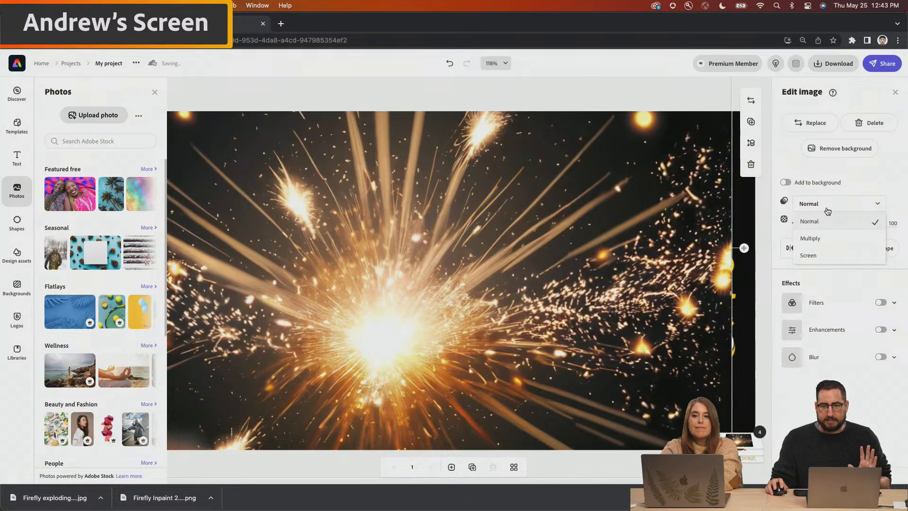
click(809, 255)
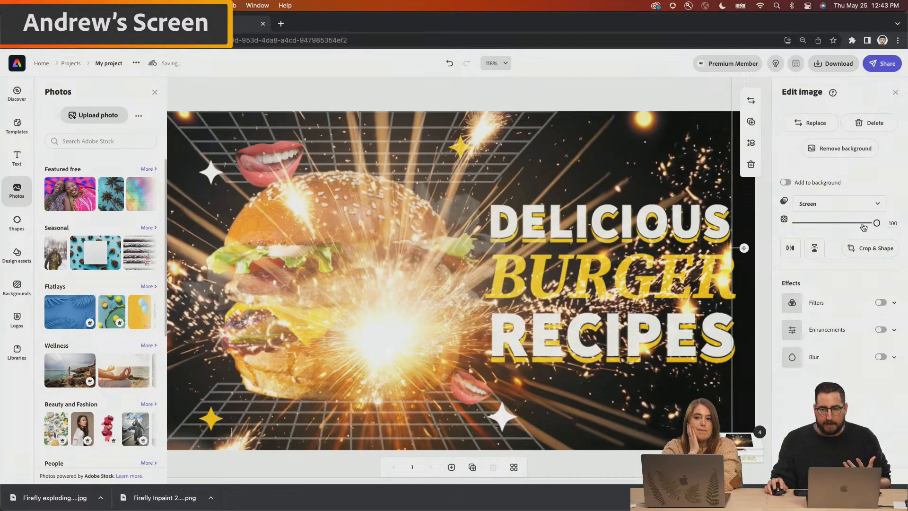
drag(877, 223, 838, 229)
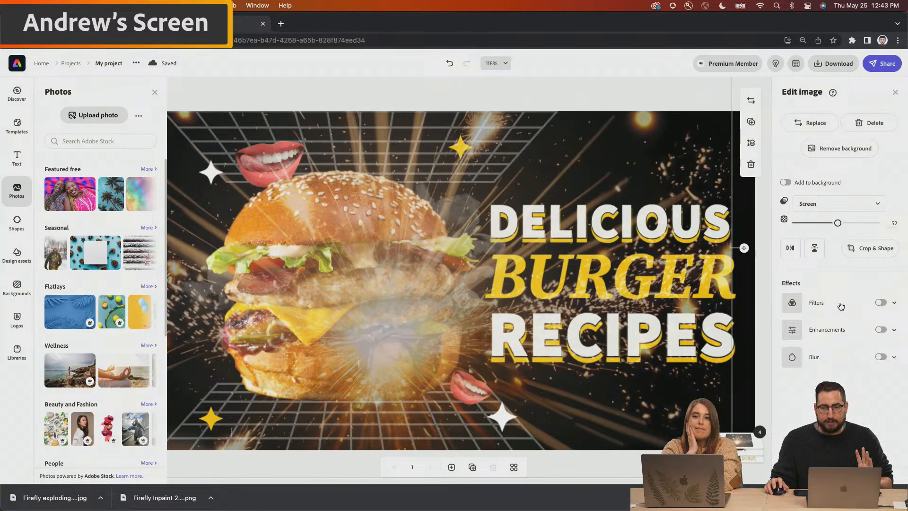
click(881, 330)
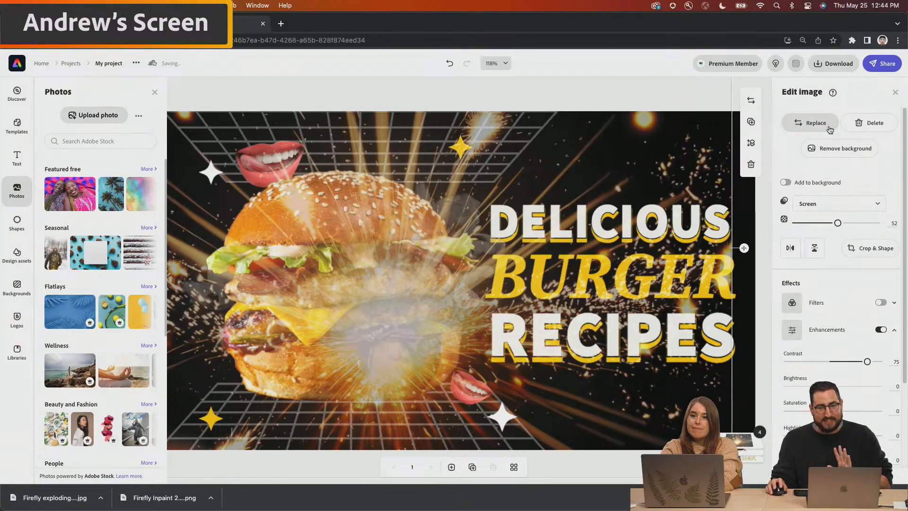
Ungroup the burger artwork and move the sparks image in the layer stack to directly behind the burger.
mouse_move(742, 443)
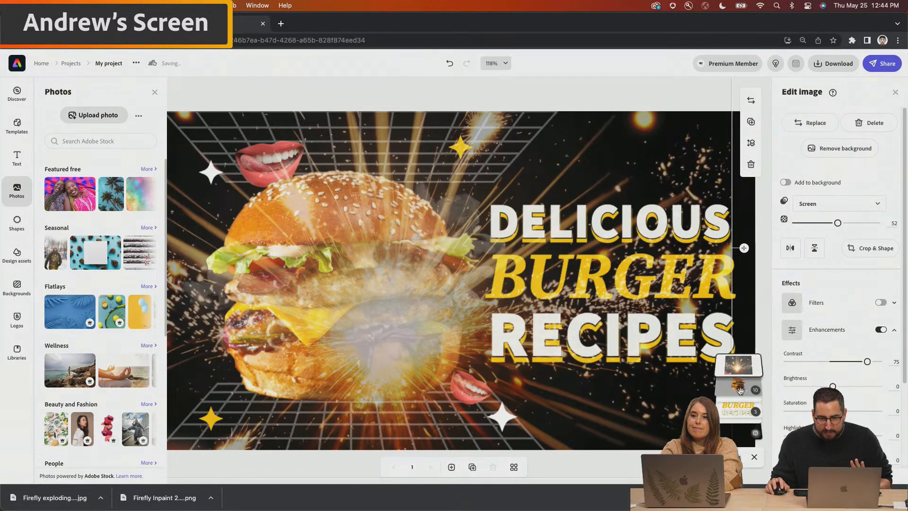
click(741, 396)
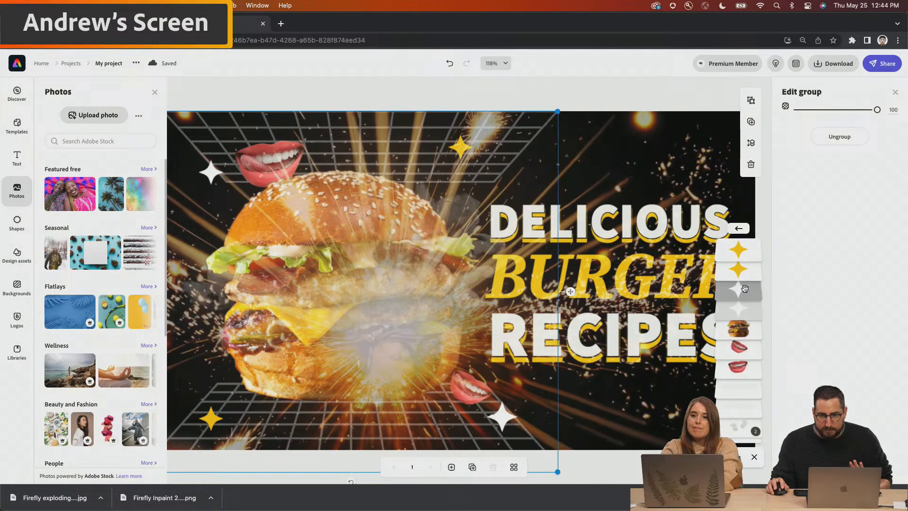
click(740, 228)
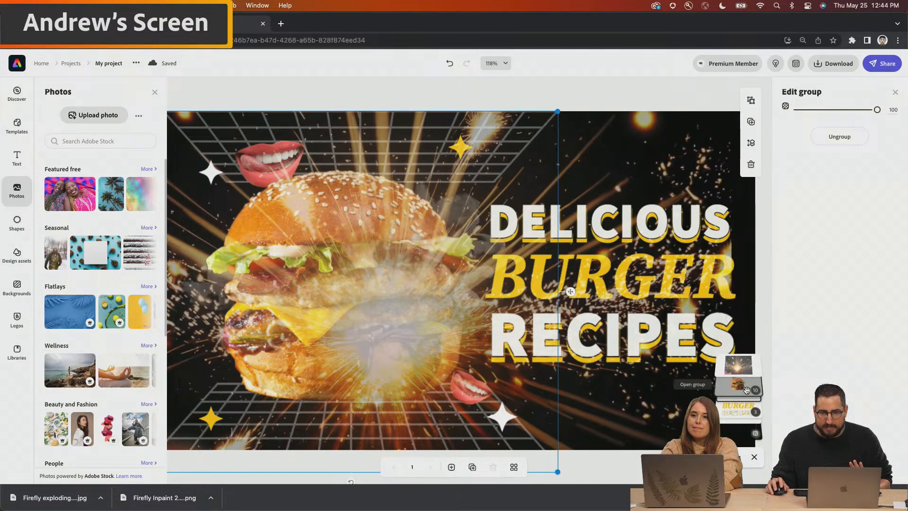
click(746, 389)
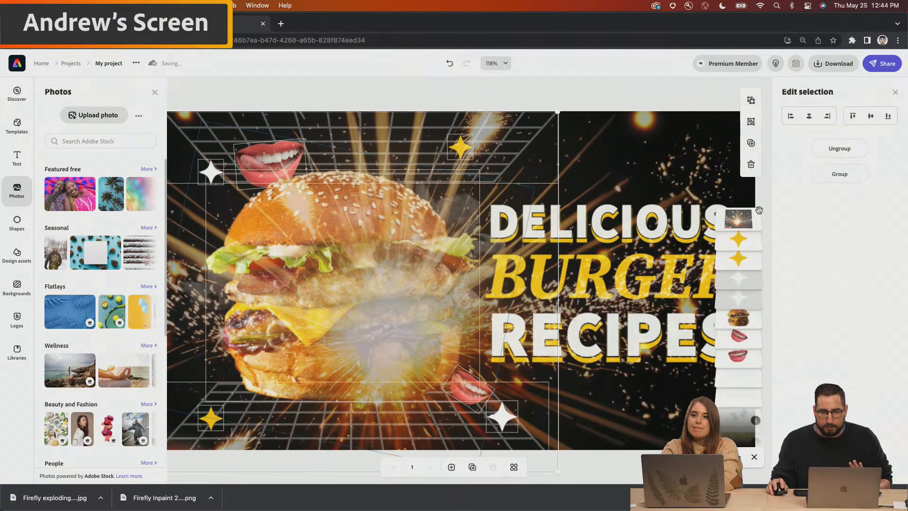
drag(739, 220, 736, 264)
drag(739, 317, 735, 321)
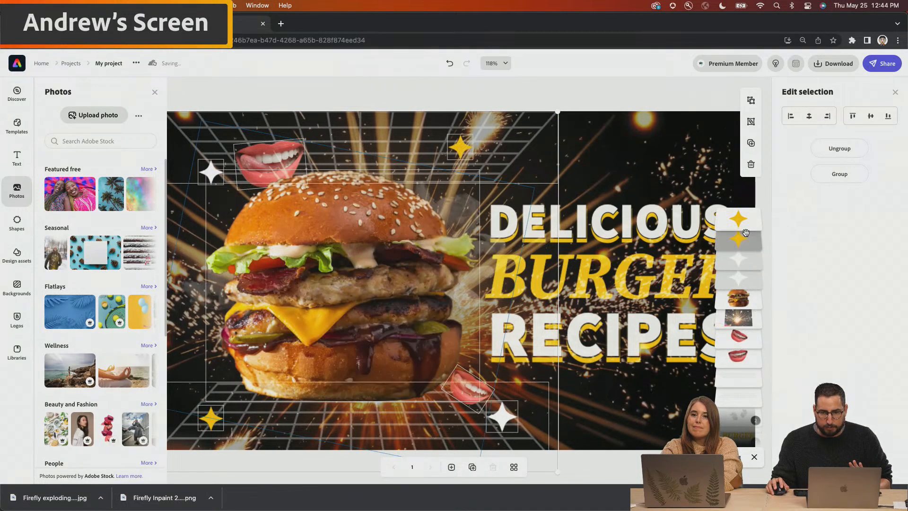
click(708, 106)
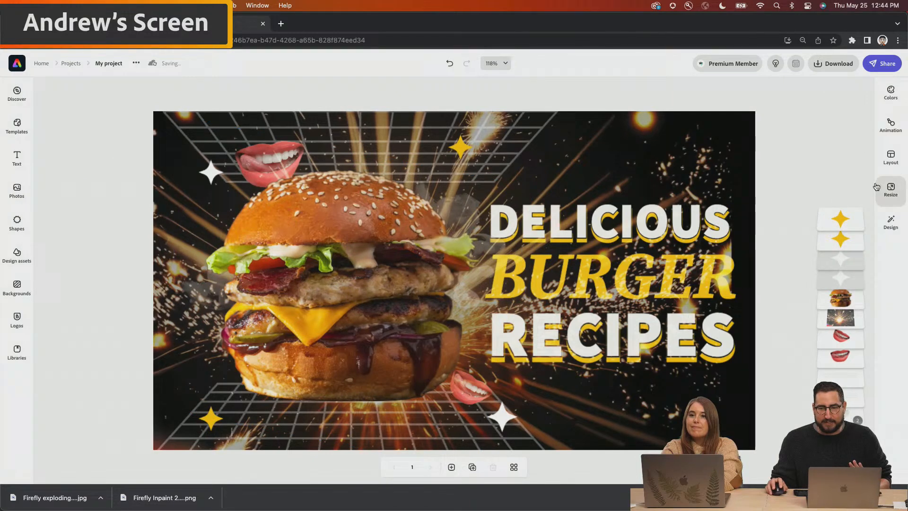
Move the sparks layer in front of the burger to compare the look, and deselect it.
drag(850, 302, 848, 304)
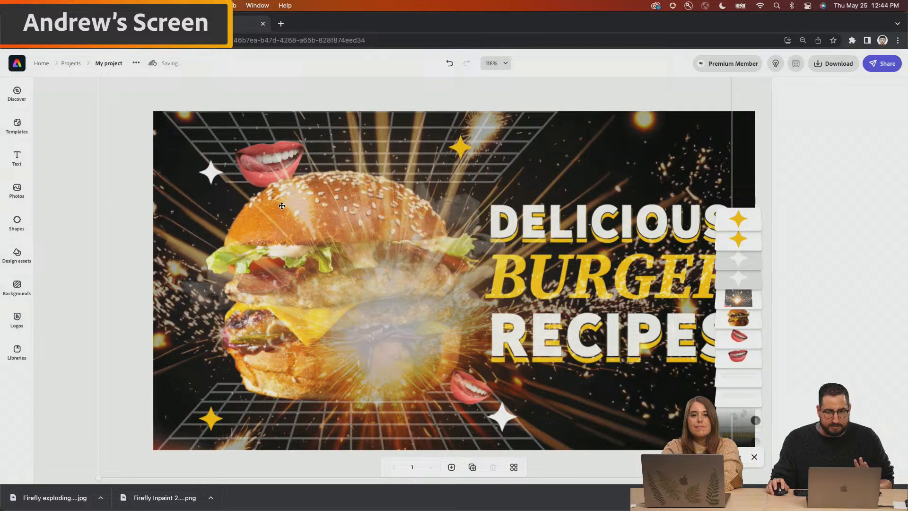
click(427, 153)
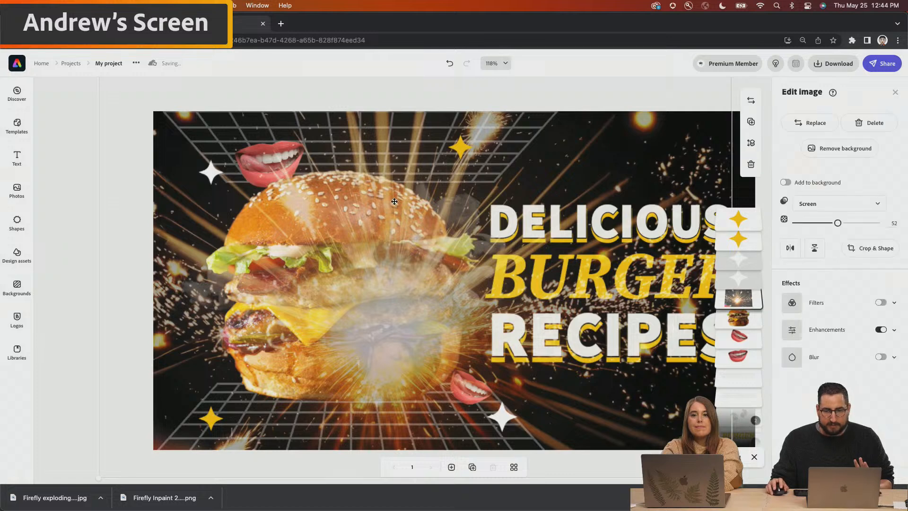
click(87, 157)
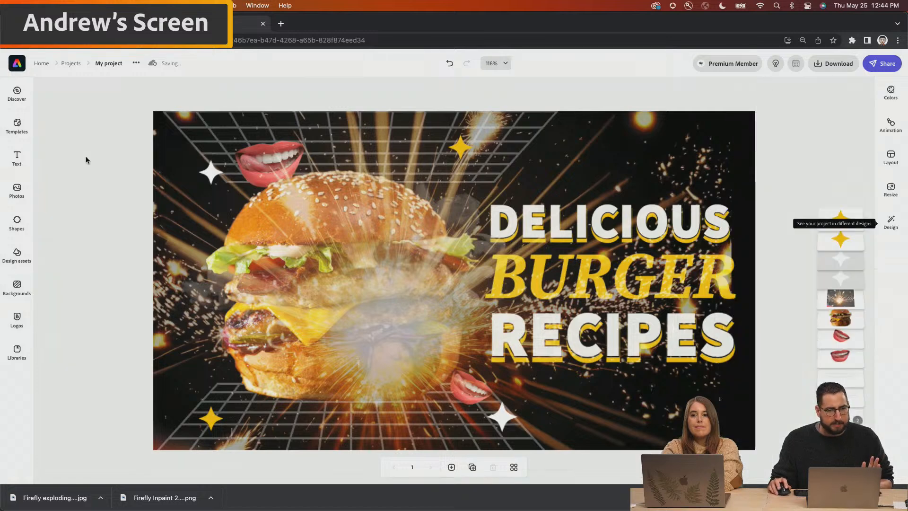
Preview the Grow text animation on the thumbnail, and replace it with the Zoom photo animation.
click(890, 124)
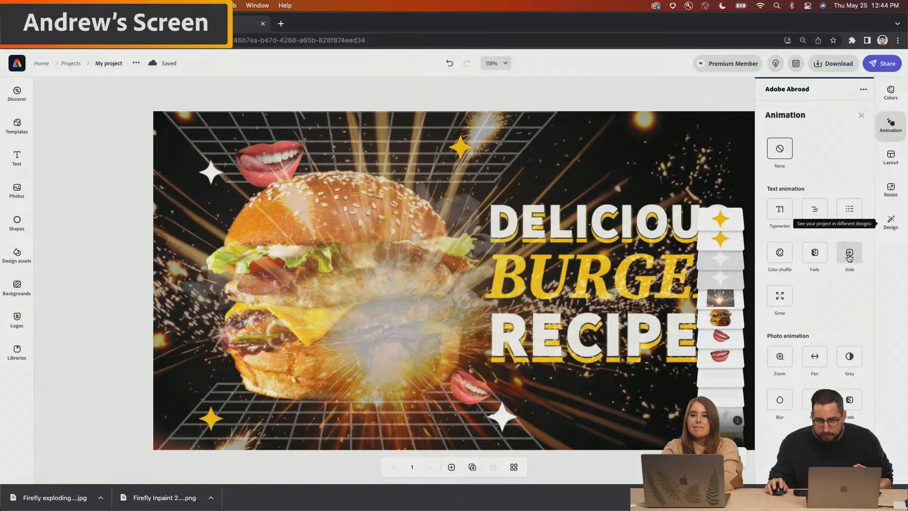
click(789, 298)
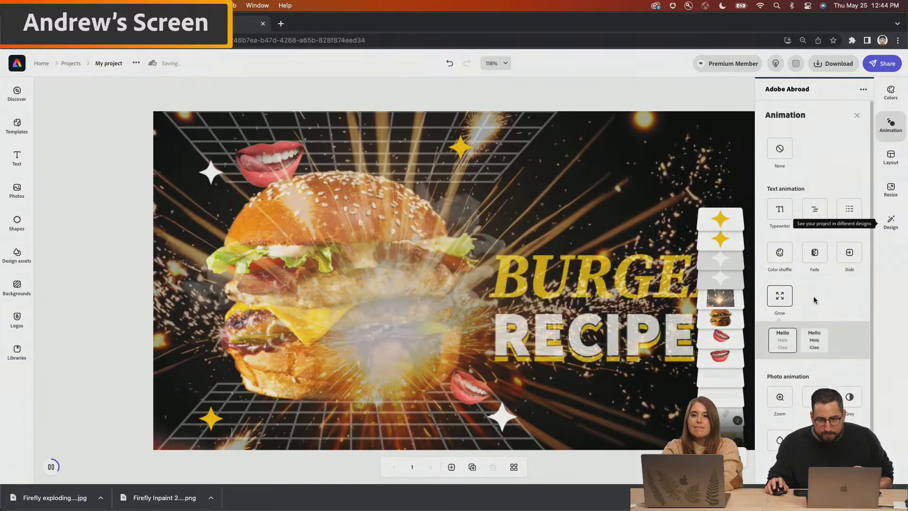
scroll(799, 386, down, 1)
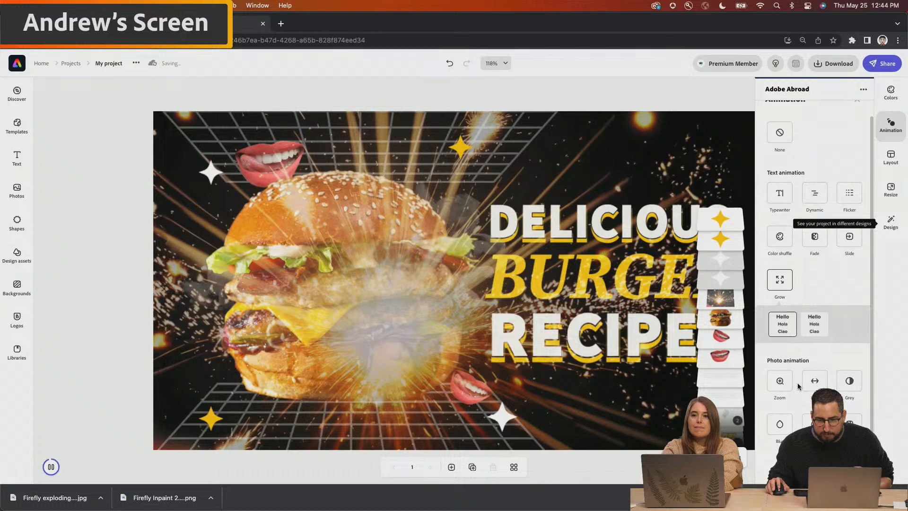
click(780, 382)
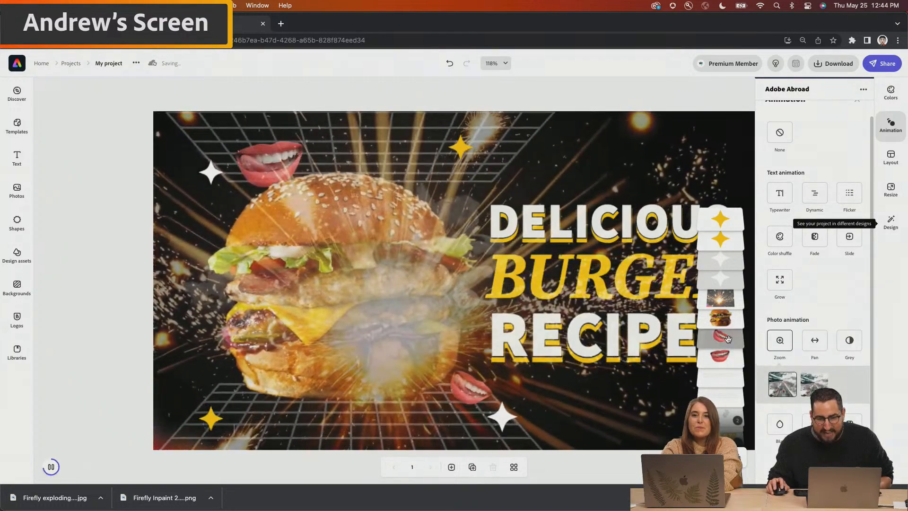
Reorder the layers so the sparks image sits directly behind the burger again.
drag(722, 303, 726, 323)
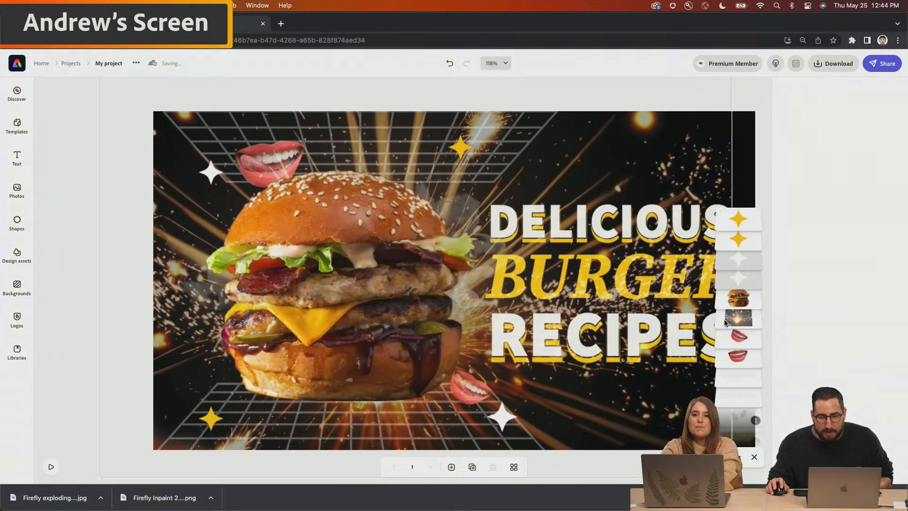
Play the animation preview of the burger thumbnail with the sparks behind the burger.
click(49, 469)
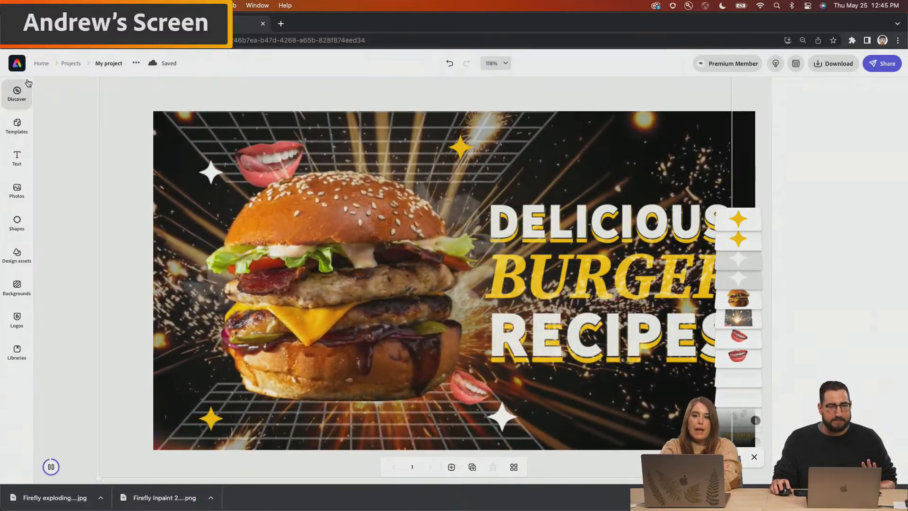
Open the Sea Captain project from the recent projects and play its animation.
click(17, 63)
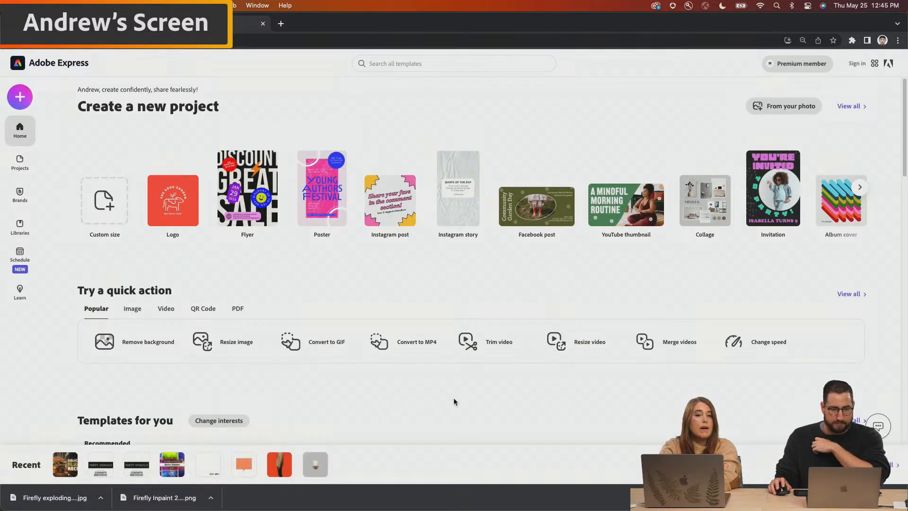
click(20, 162)
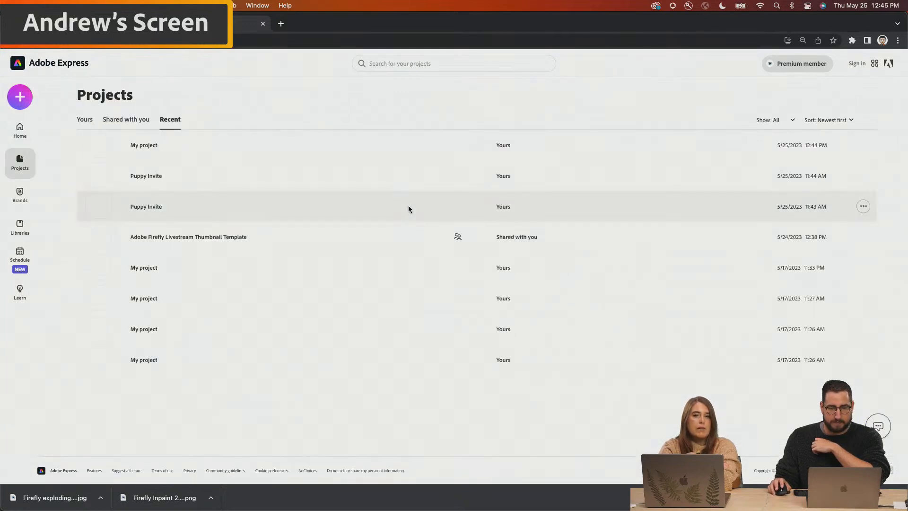
scroll(277, 194, down, 6)
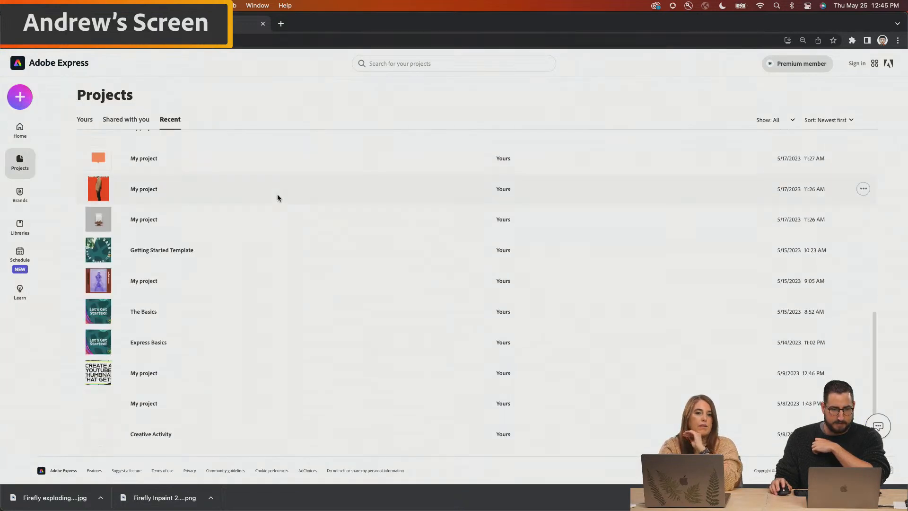
scroll(262, 221, down, 3)
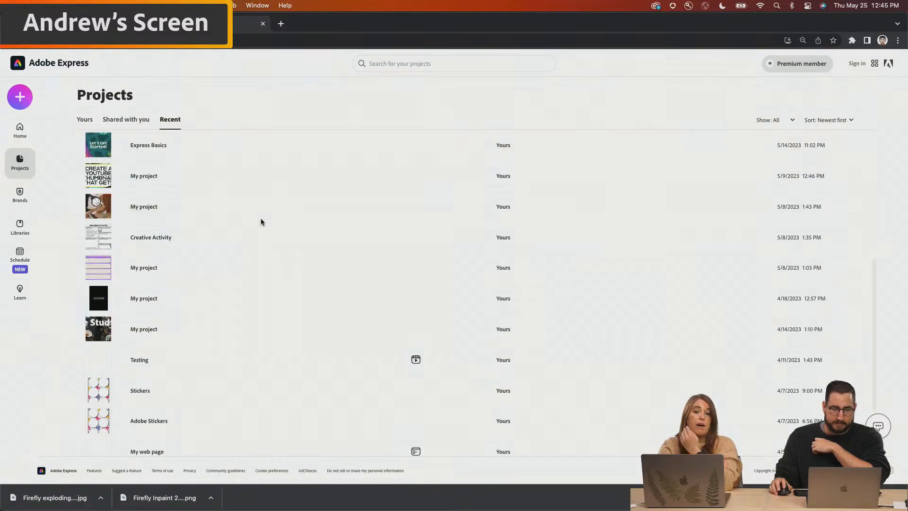
scroll(261, 222, down, 8)
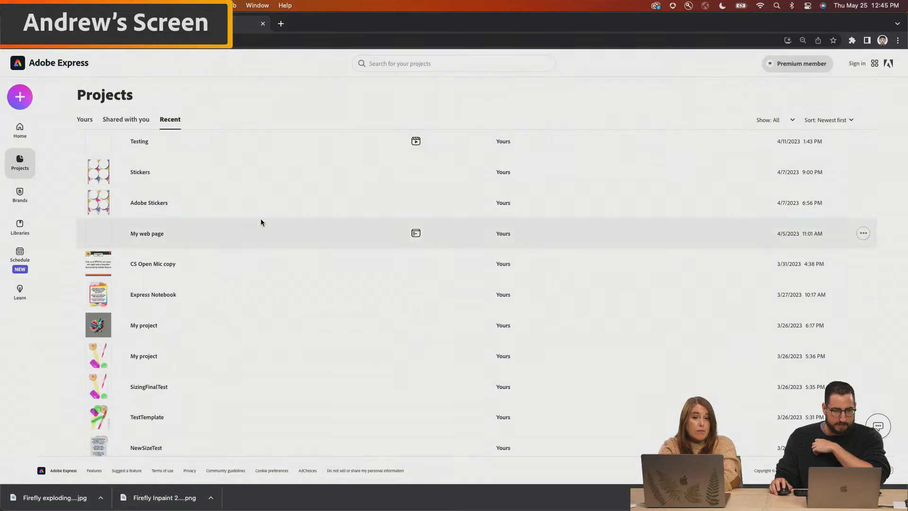
scroll(261, 222, down, 15)
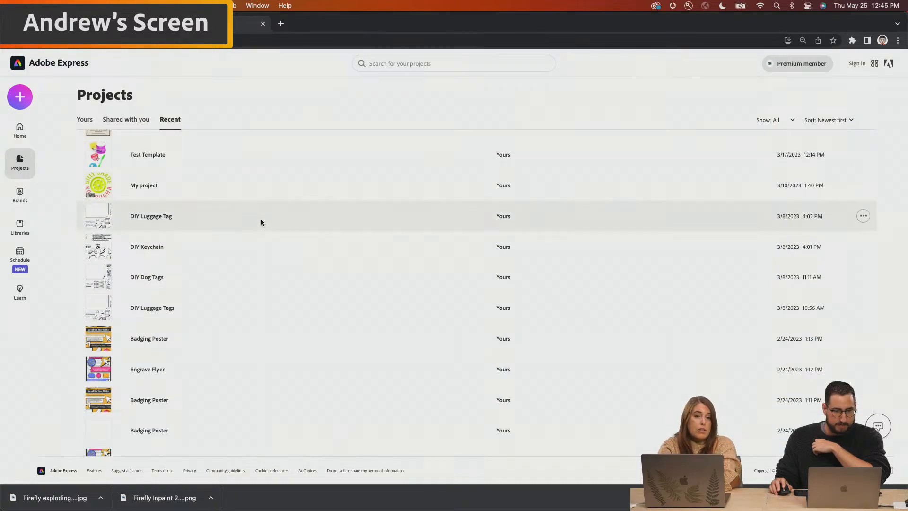
scroll(261, 222, down, 10)
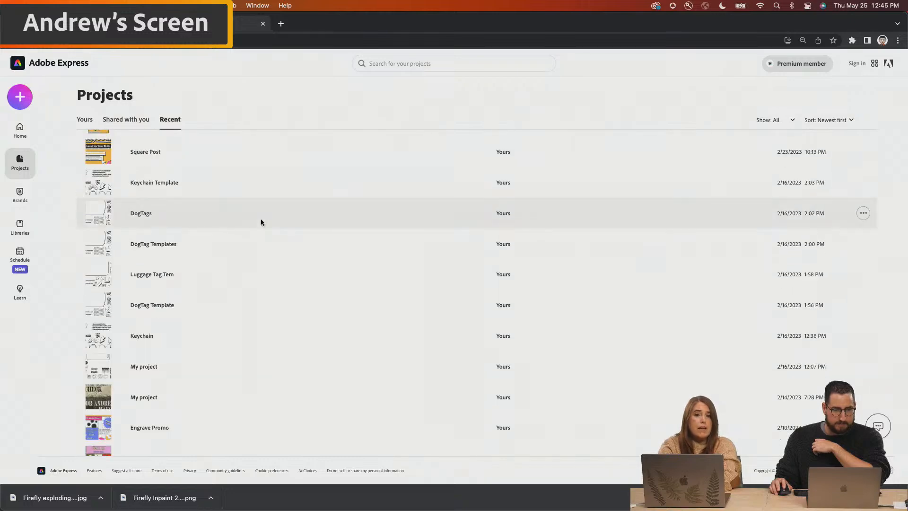
scroll(261, 222, down, 3)
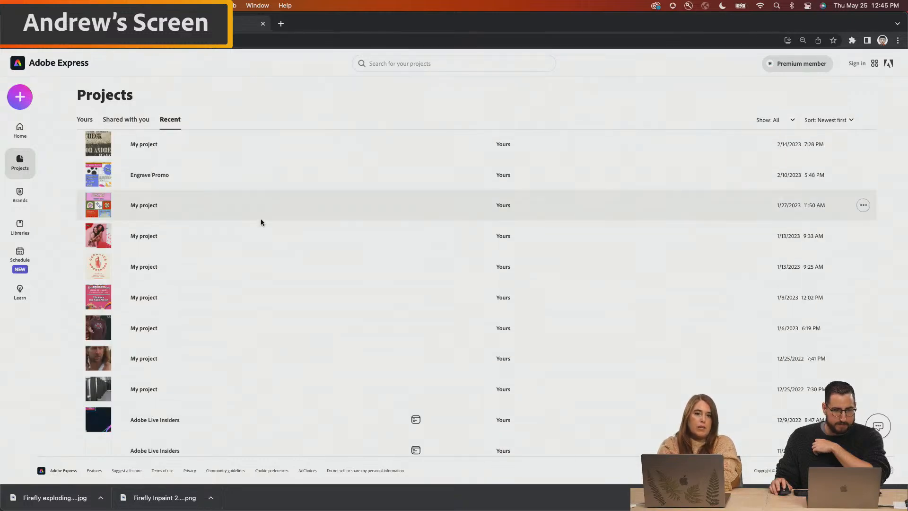
scroll(261, 223, down, 7)
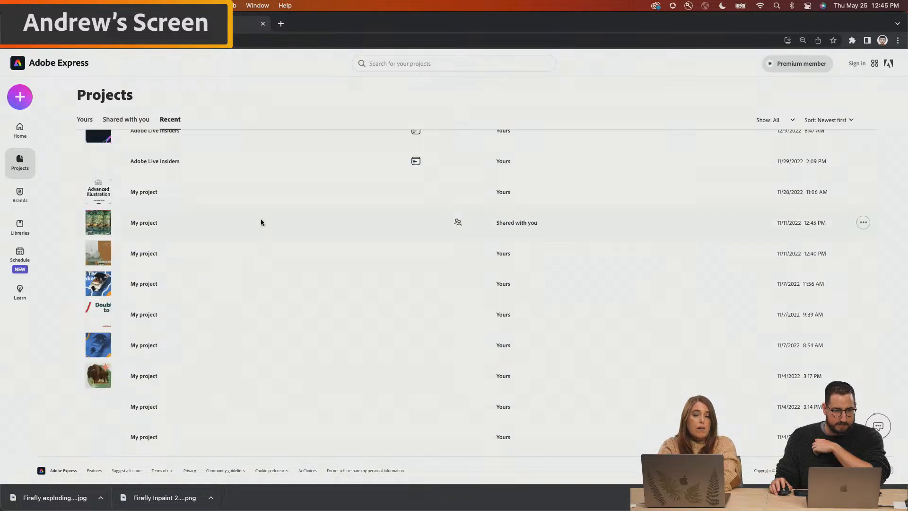
scroll(261, 222, down, 4)
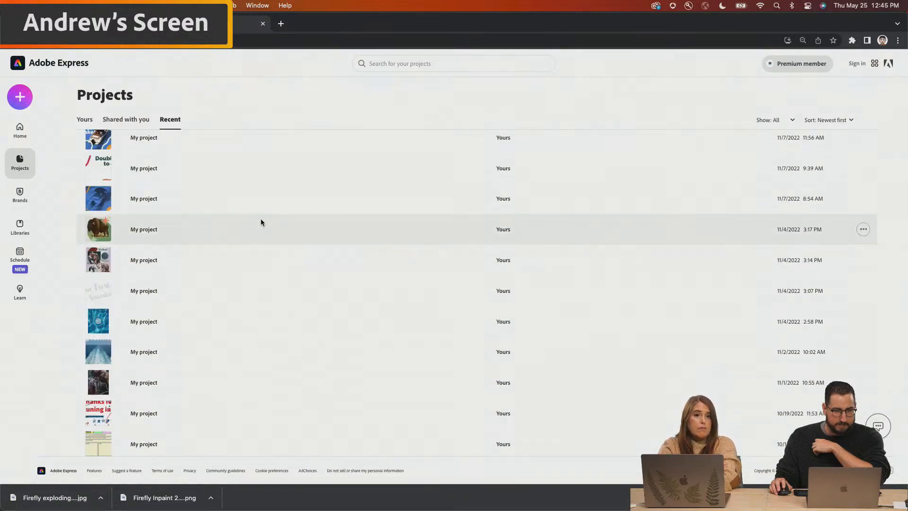
scroll(261, 222, down, 6)
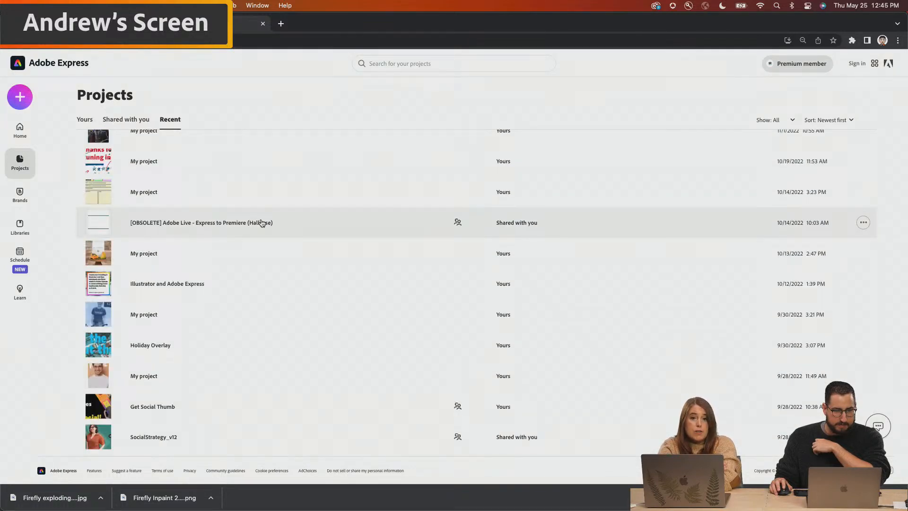
scroll(261, 223, down, 1)
scroll(261, 222, down, 5)
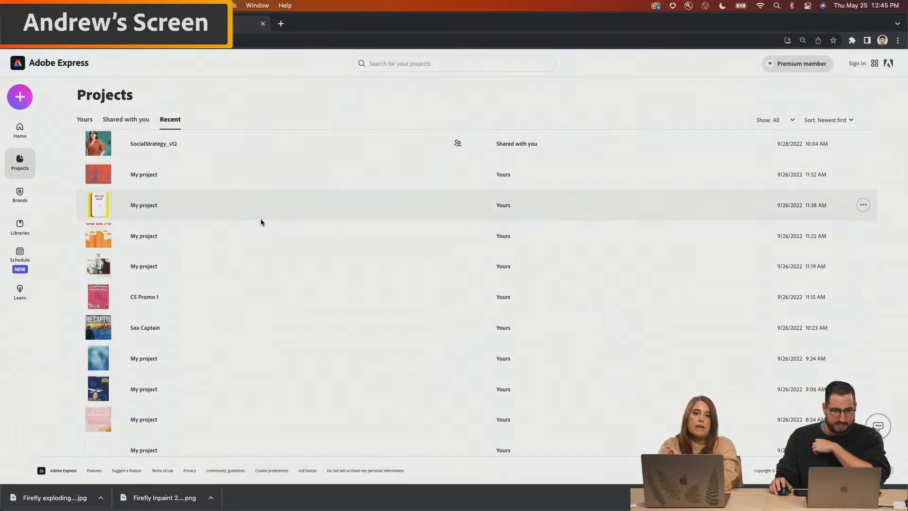
click(156, 328)
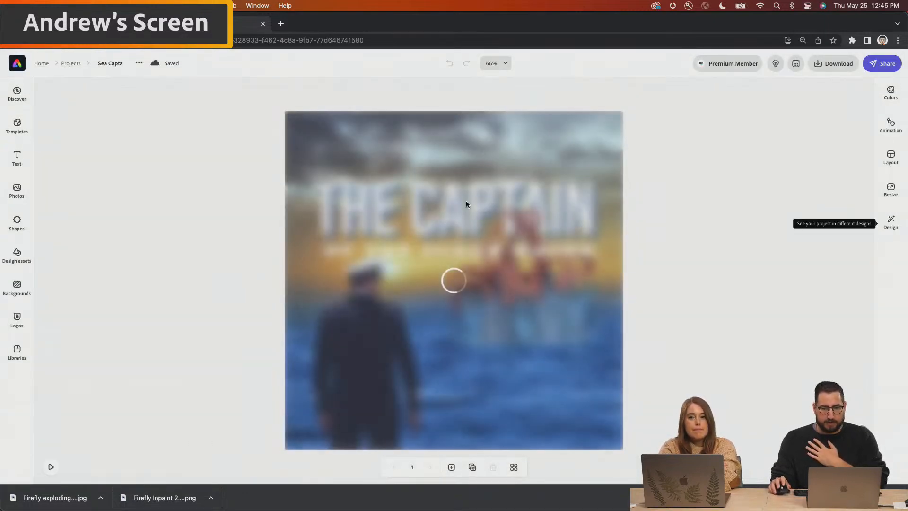
click(52, 467)
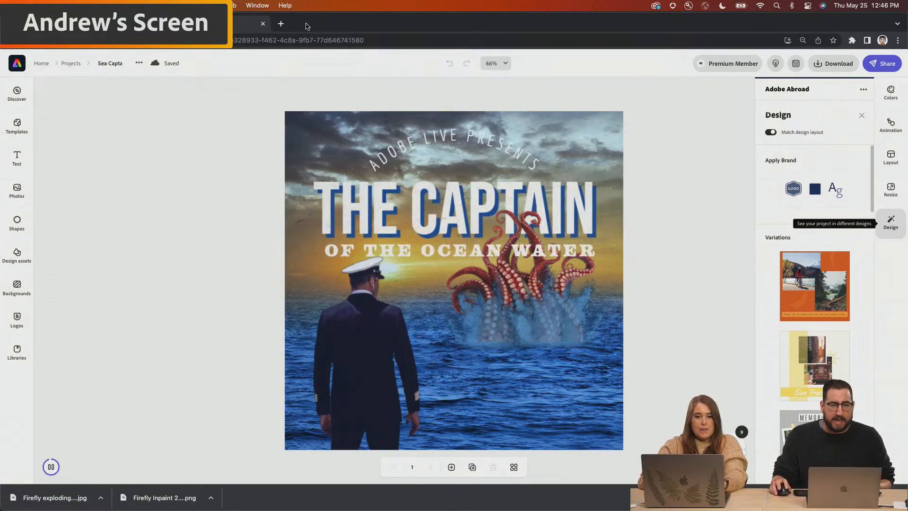
Open a new browser tab and start looking up the word cyclorama.
click(279, 38)
text(cycloir)
key(BackSpace)
key(BackSpace)
key(BackSpace)
key(BackSpace)
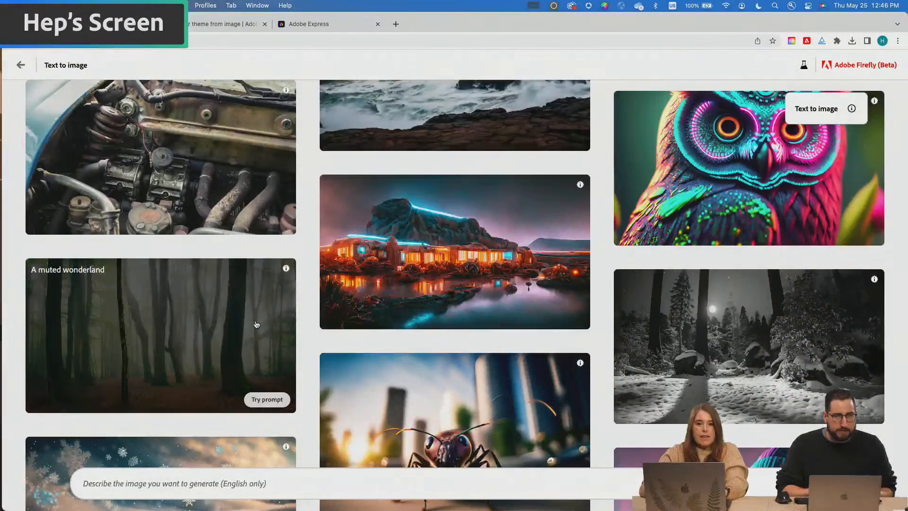
Generate Firefly text-to-image results from the prompt "bicycle shot on a yellow cyclorama".
click(225, 480)
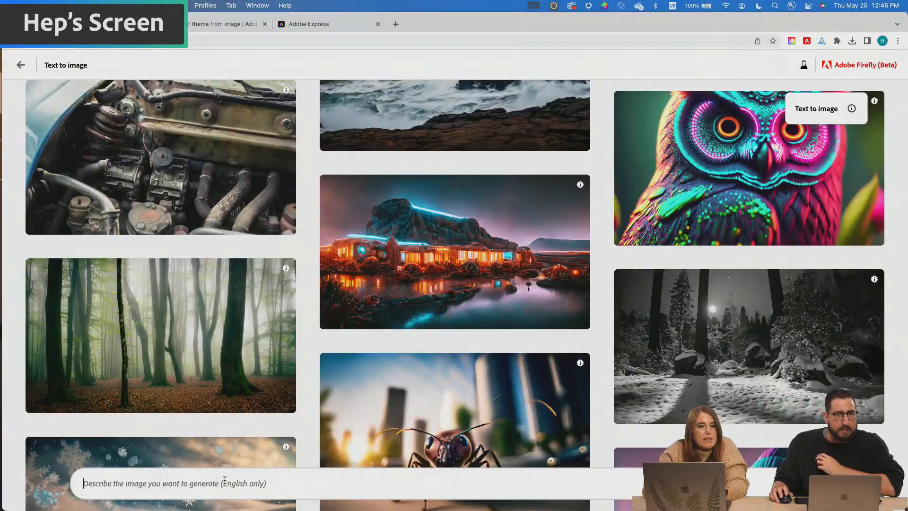
text(shot on a)
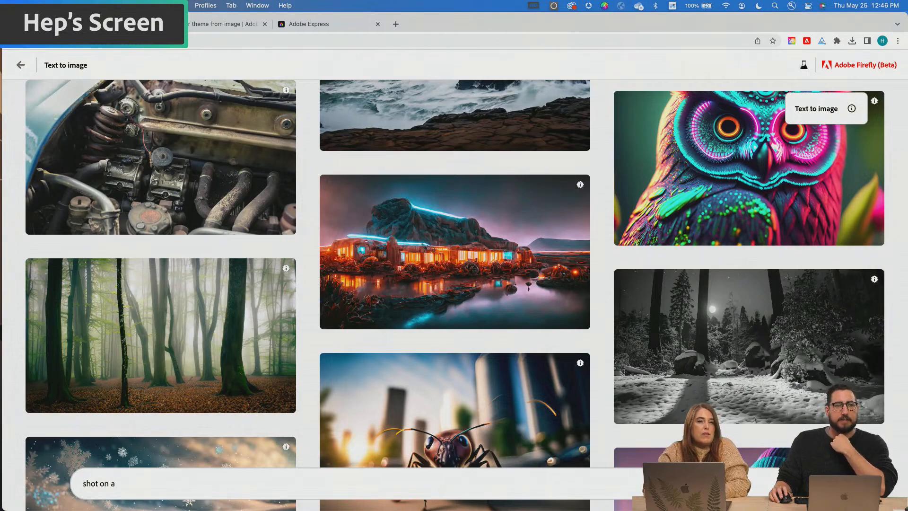
key(super+Left)
text(bicycle)
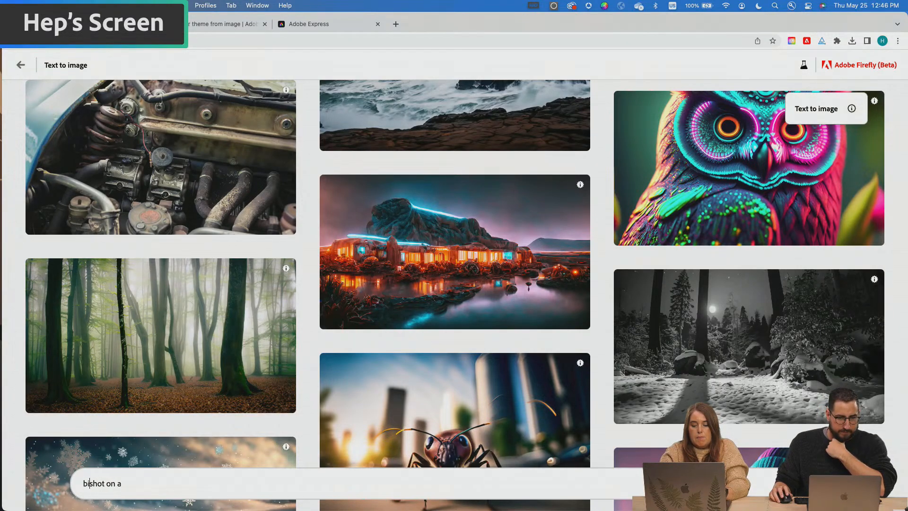
key(super+Right)
text(yellow cyc)
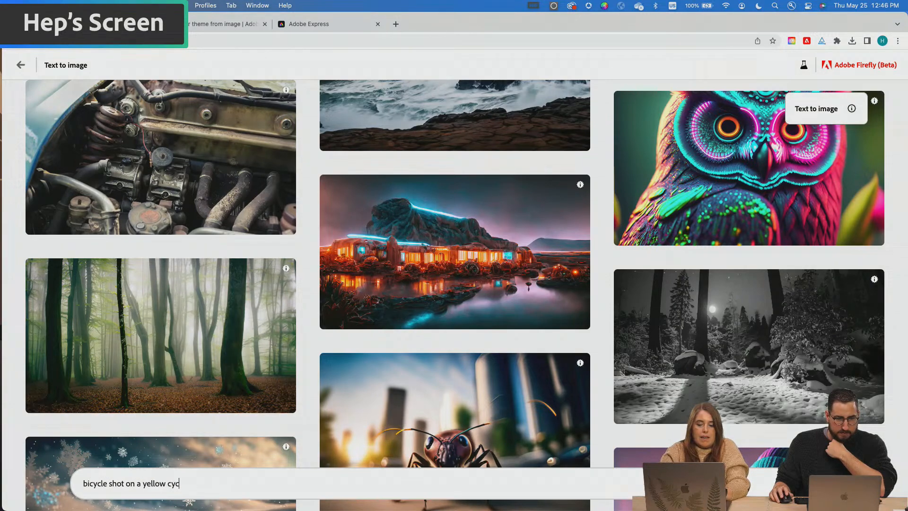
text(lorama)
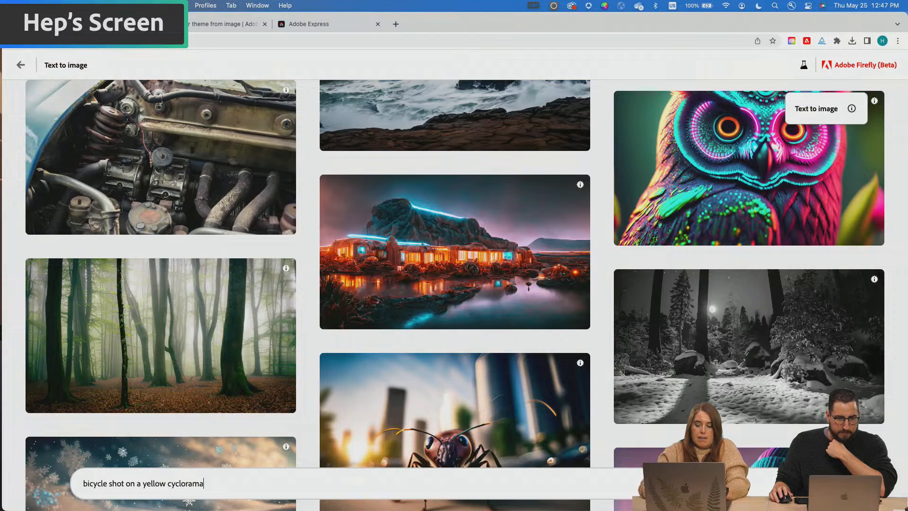
key(Return)
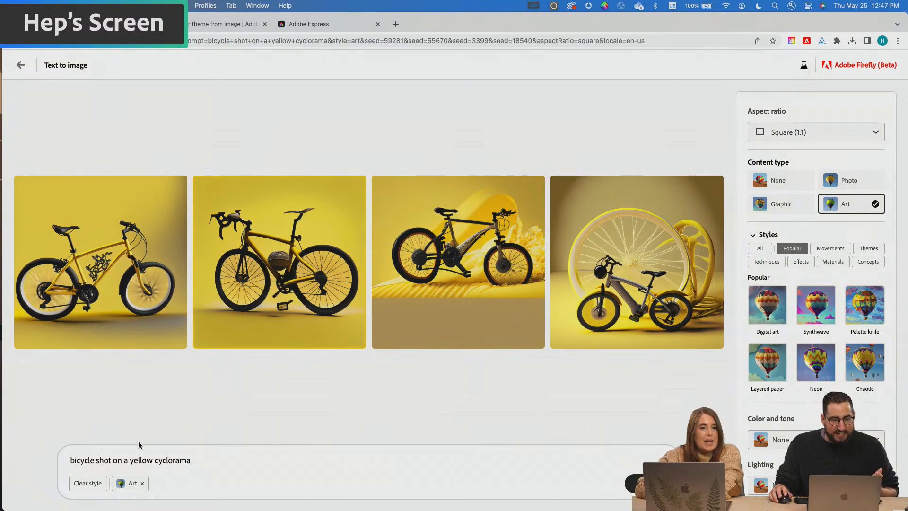
Replace "bicycle" with "glass bottle" in the prompt and generate new images on the yellow cyclorama.
drag(95, 459, 62, 462)
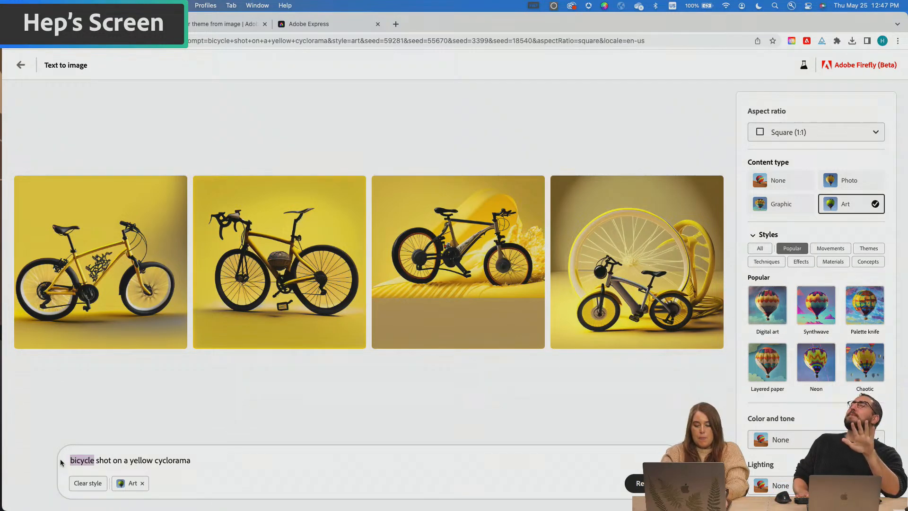
text(glass bo)
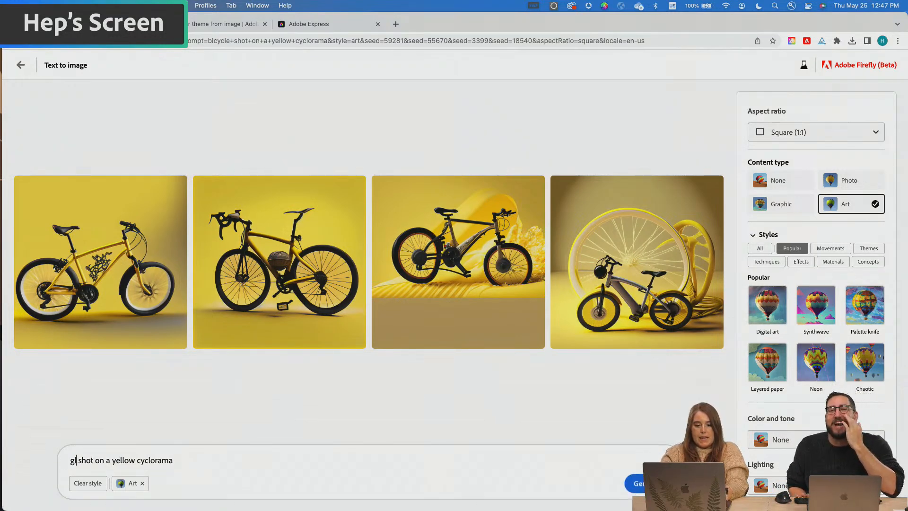
text(ttle)
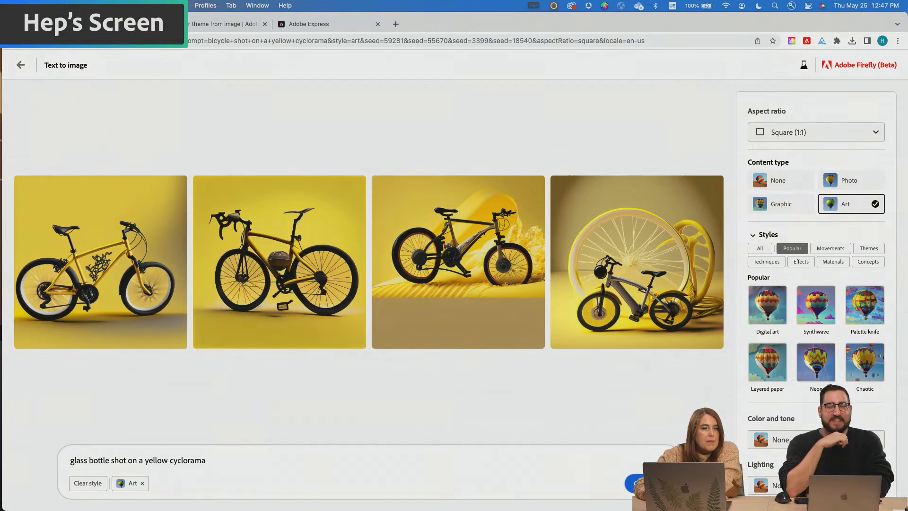
key(Right)
key(Right)
key(Return)
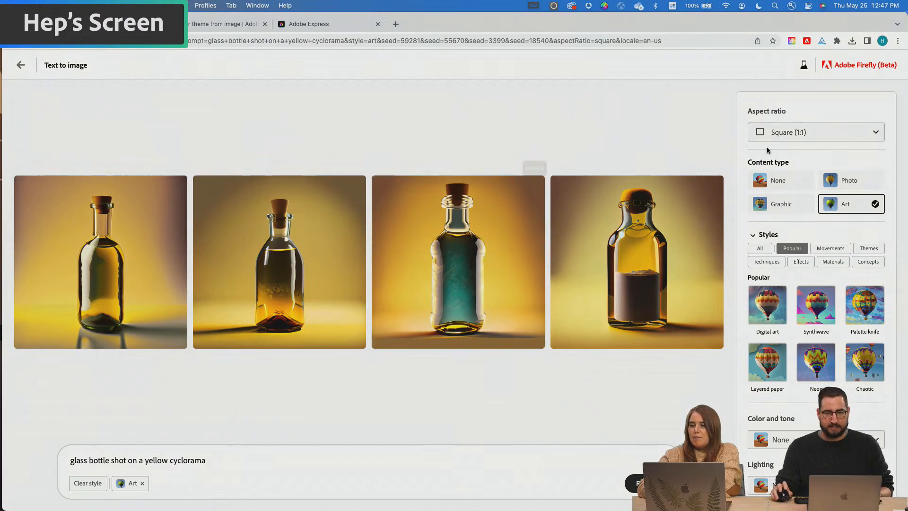
Change the aspect ratio of the glass bottle images to Landscape (4:3).
click(794, 135)
click(785, 155)
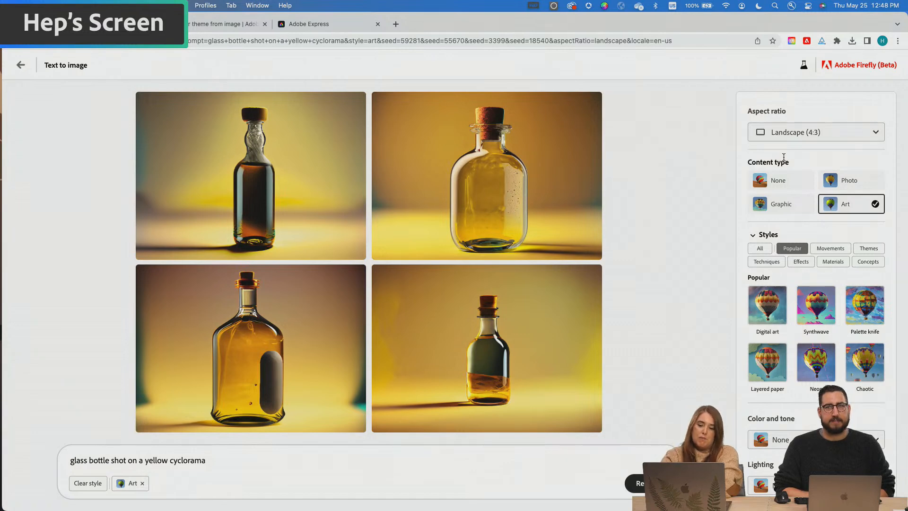
mouse_move(574, 311)
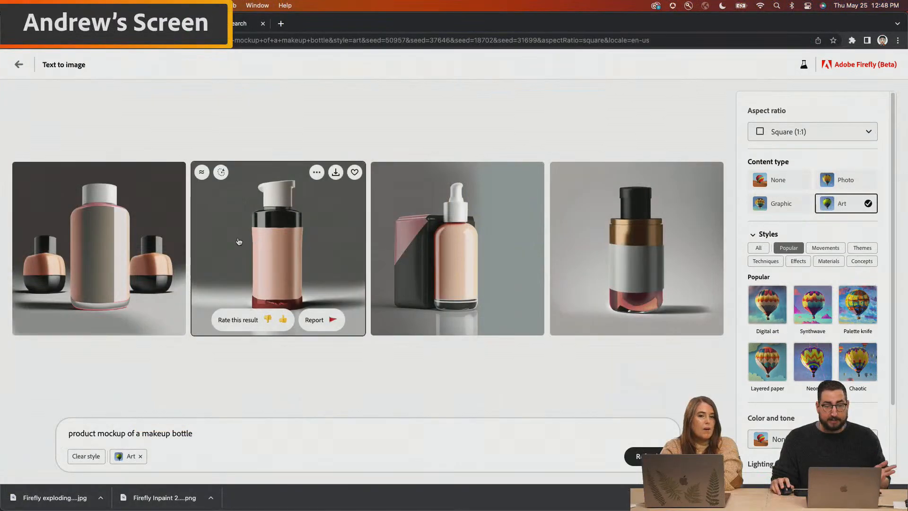
Enlarge the second makeup bottle mockup, the pink one with a white pump, and download it.
click(312, 225)
click(584, 77)
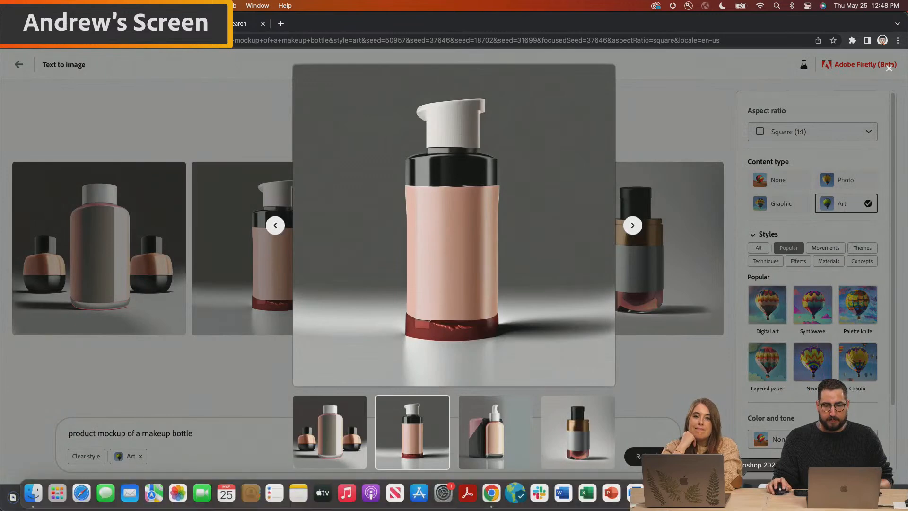
Switch to Photoshop (Beta) and open the downloaded "Firefly product mockup of a makeup bottle 37646.jpg" from the Downloads folder.
click(752, 494)
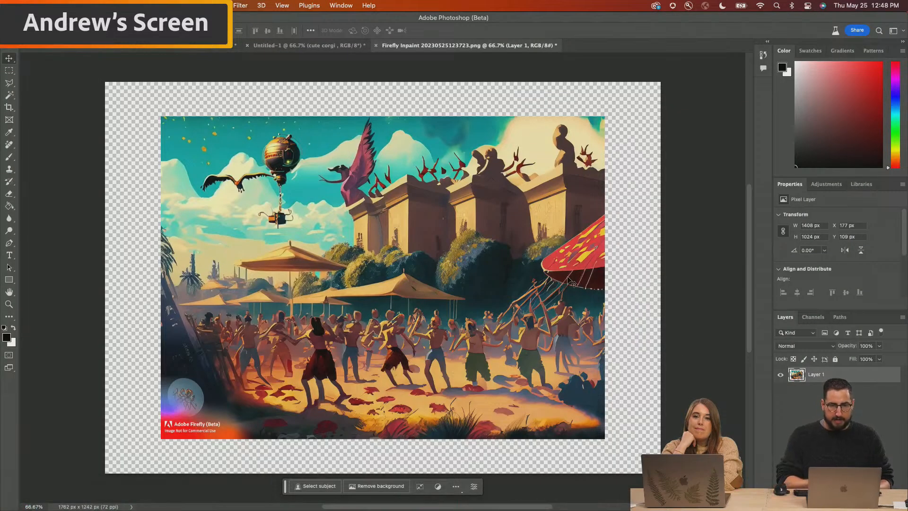
key(super+o)
click(366, 136)
key(Down)
key(Down)
key(Down)
key(Up)
key(Down)
key(Down)
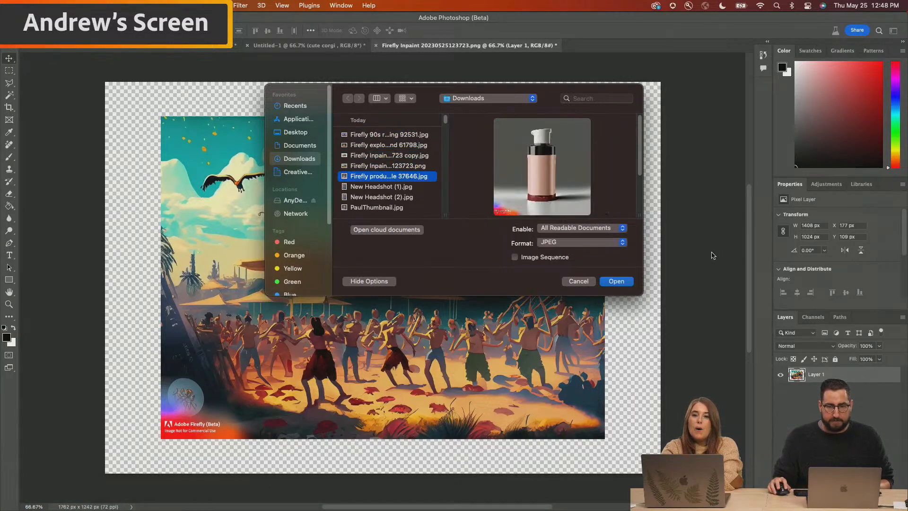
click(631, 282)
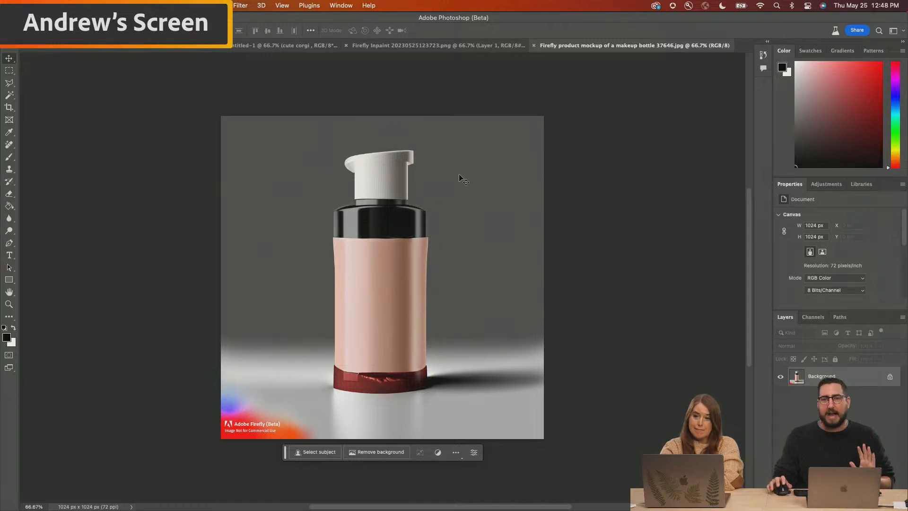
Look at the open Firefly Inpaint and cute corgi documents, and return to the makeup bottle mockup.
click(381, 46)
click(313, 46)
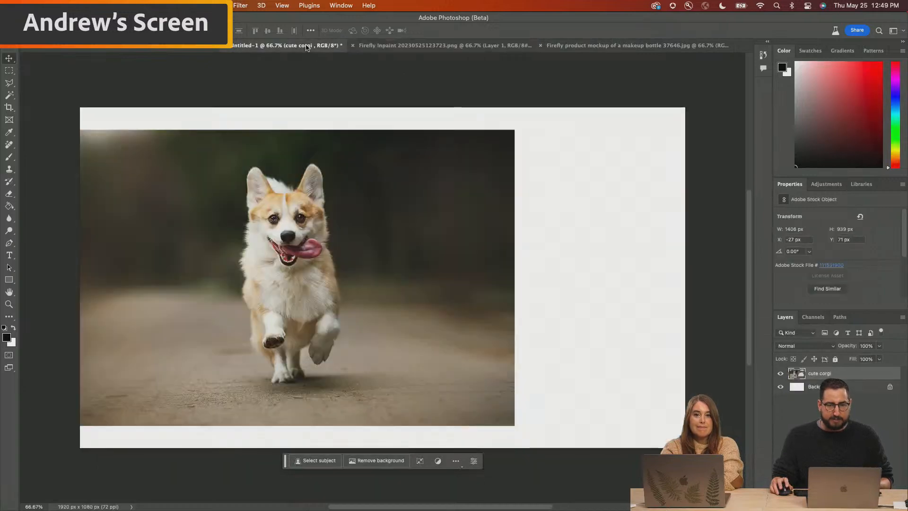
click(554, 47)
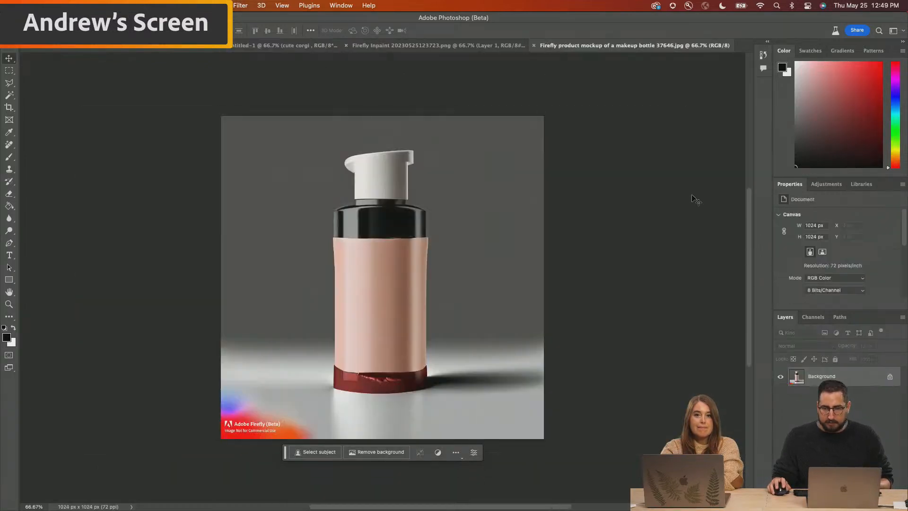
Place the "cute corgi" image from the A COSMO BIRTHDAY library over the makeup bottle mockup.
click(861, 184)
drag(807, 268, 407, 278)
key(Return)
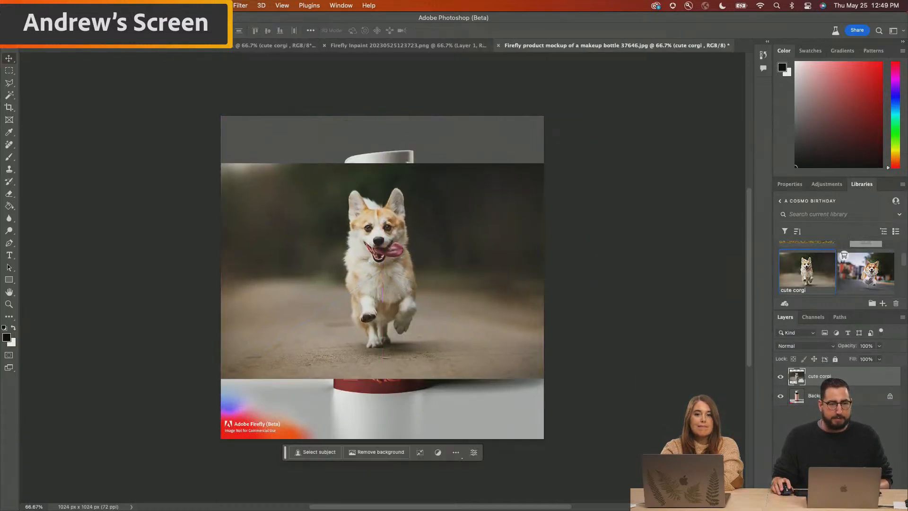
Apply a Warp transform with the Cylinder preset to the cute corgi layer.
click(134, 5)
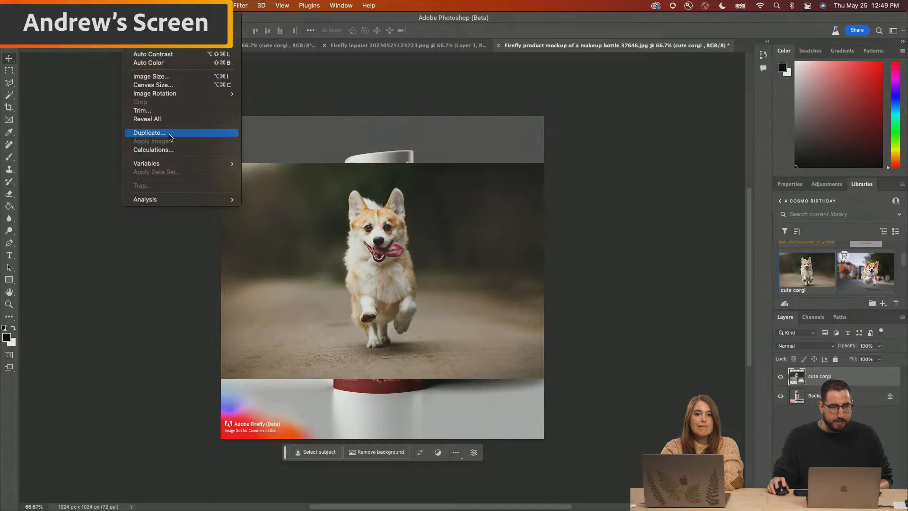
mouse_move(112, 5)
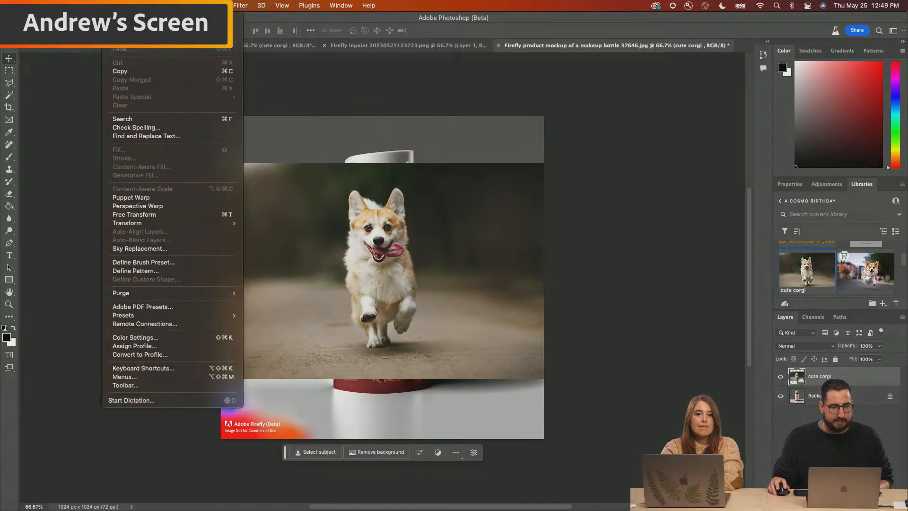
mouse_move(180, 224)
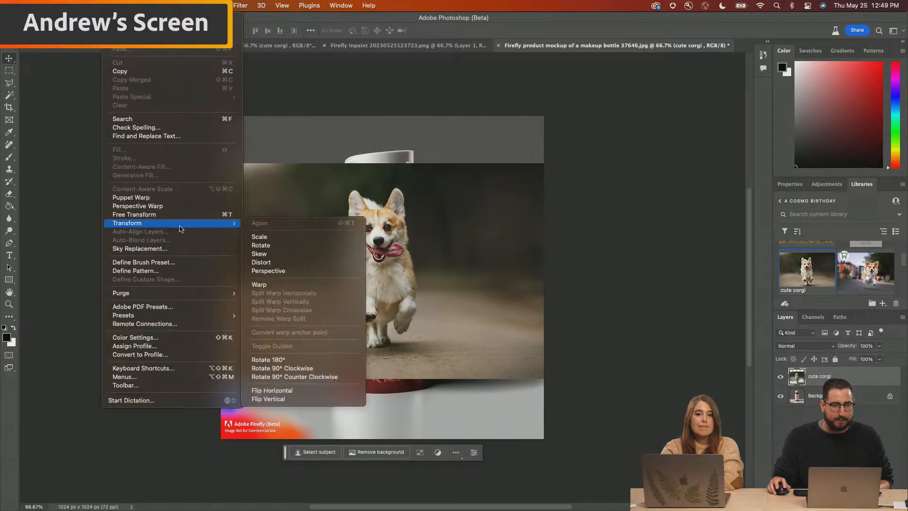
click(279, 290)
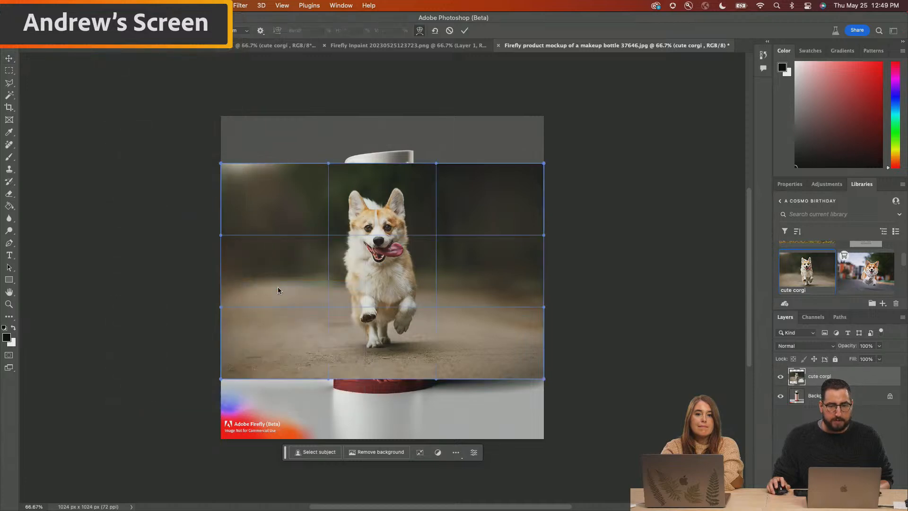
click(245, 30)
click(233, 186)
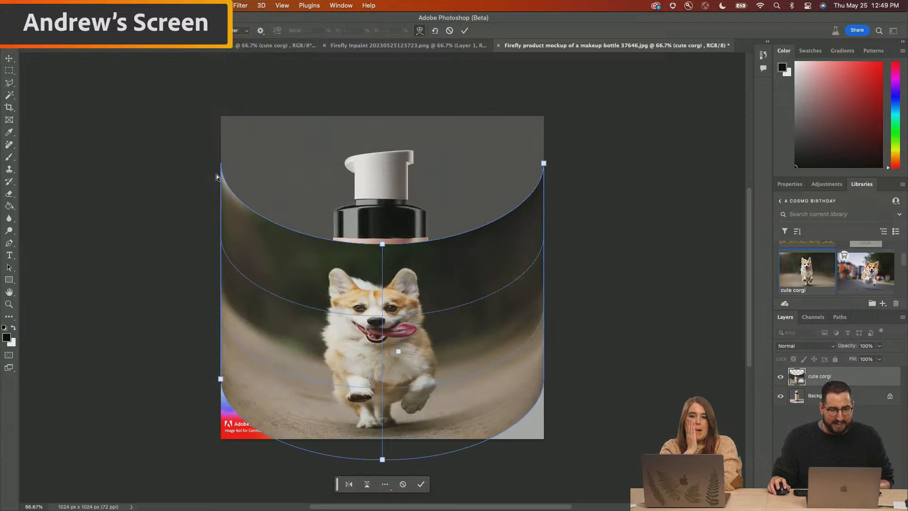
Fit the cylinder warp to the bottle's pink label area, flatten its curve to match the bottle, and commit it.
drag(221, 378, 333, 364)
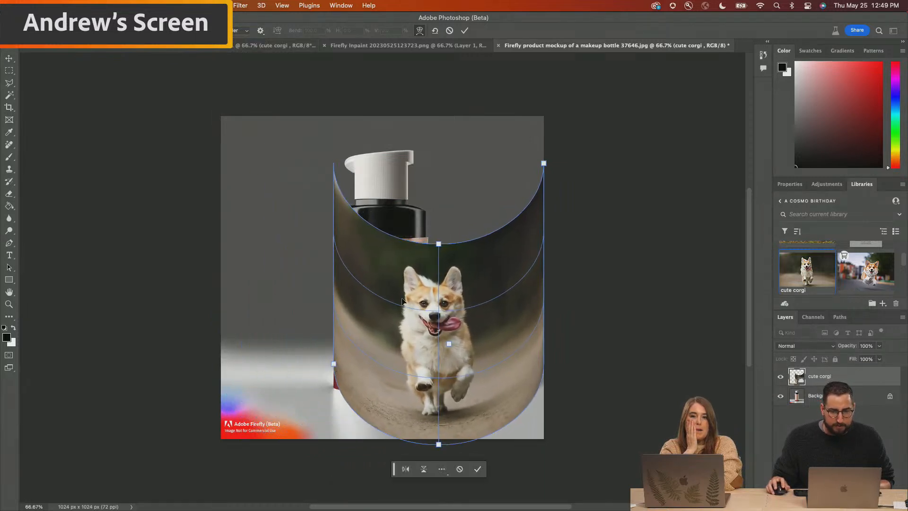
drag(545, 163, 427, 237)
drag(380, 318, 380, 295)
drag(384, 259, 382, 282)
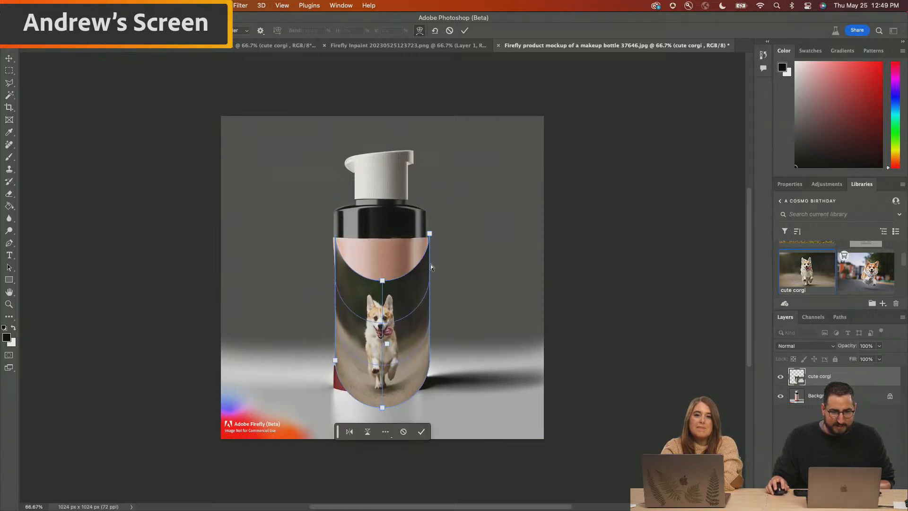
drag(431, 235, 428, 239)
drag(381, 286, 383, 244)
key(Return)
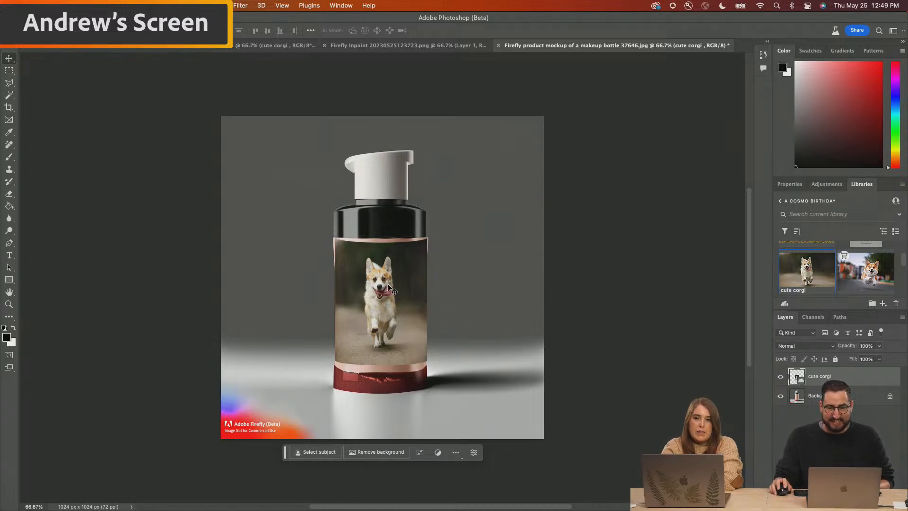
Scale the warped corgi image up slightly with Free Transform so it spans the bottle's full width.
key(super+t)
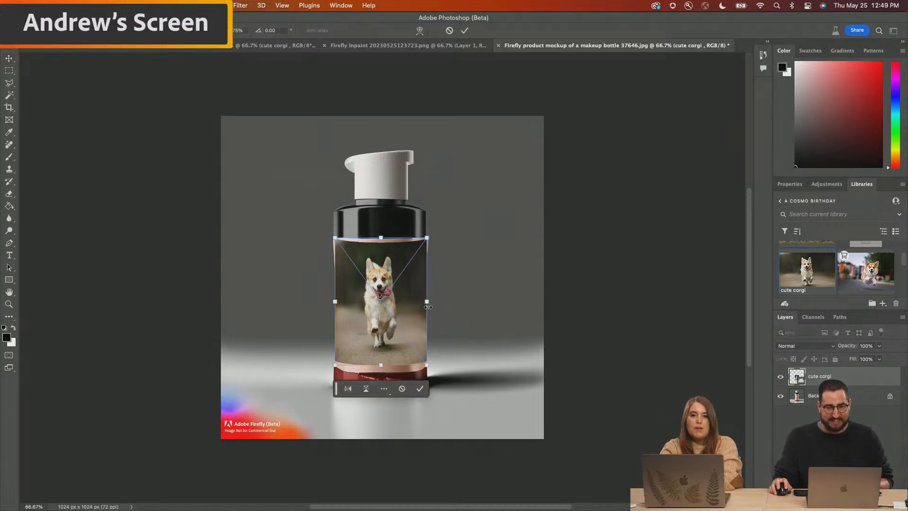
drag(427, 303, 431, 303)
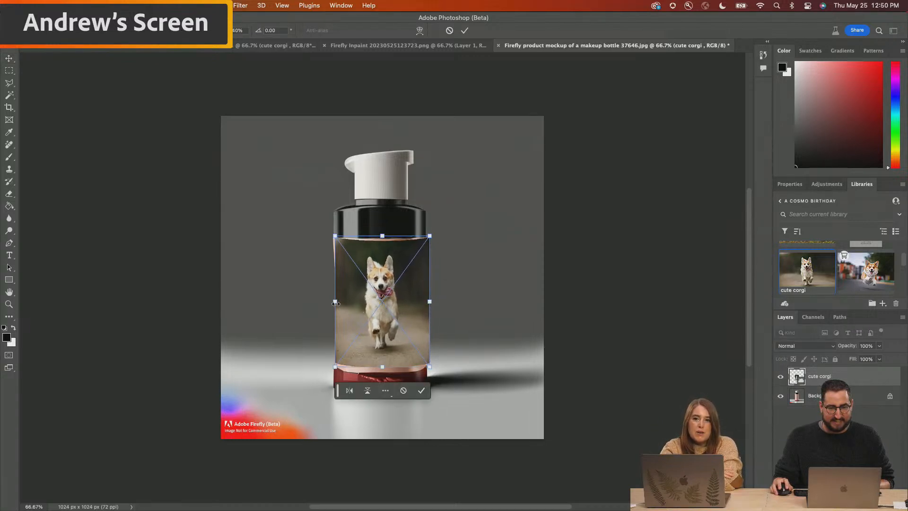
drag(336, 303, 334, 303)
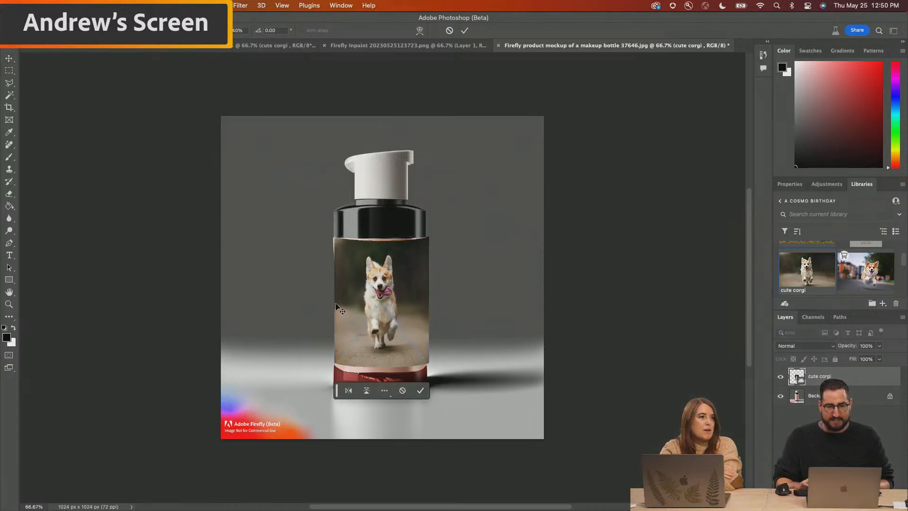
key(Return)
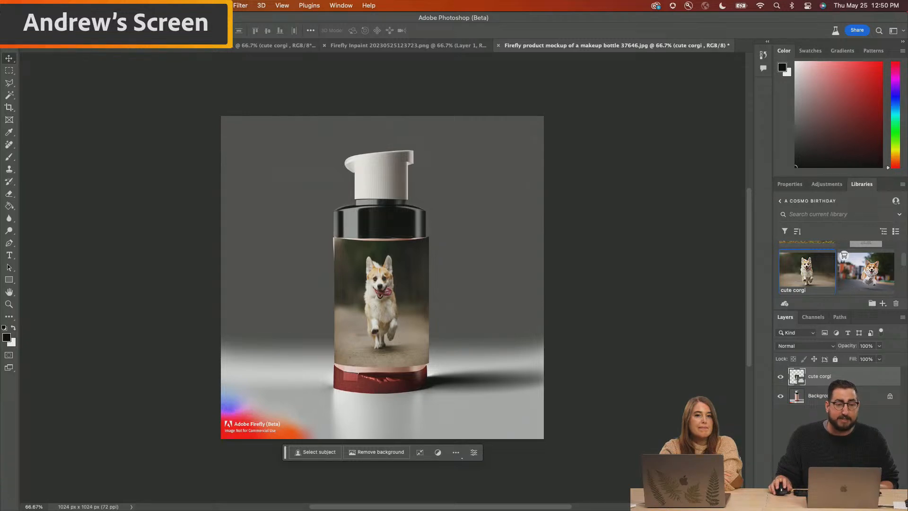
Re-enter the Warp transform on the corgi layer and show the Cylinder option among the warp presets.
click(136, 5)
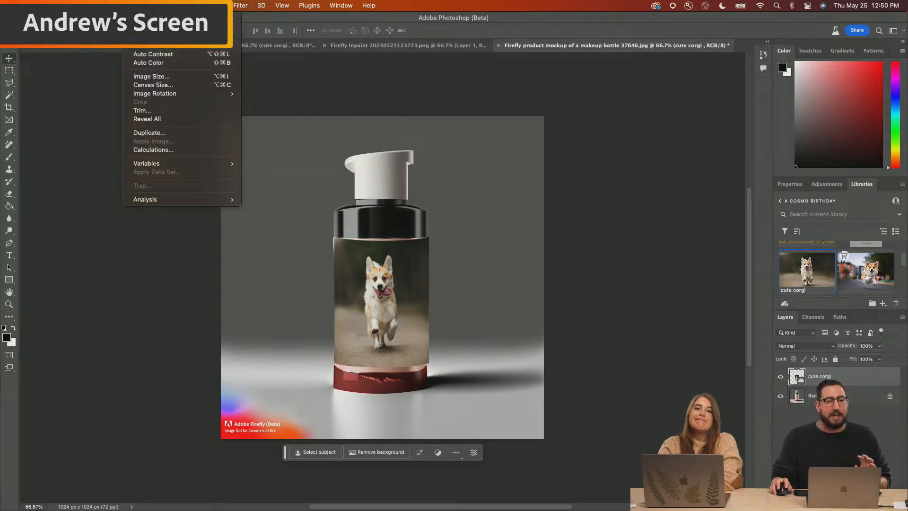
mouse_move(112, 6)
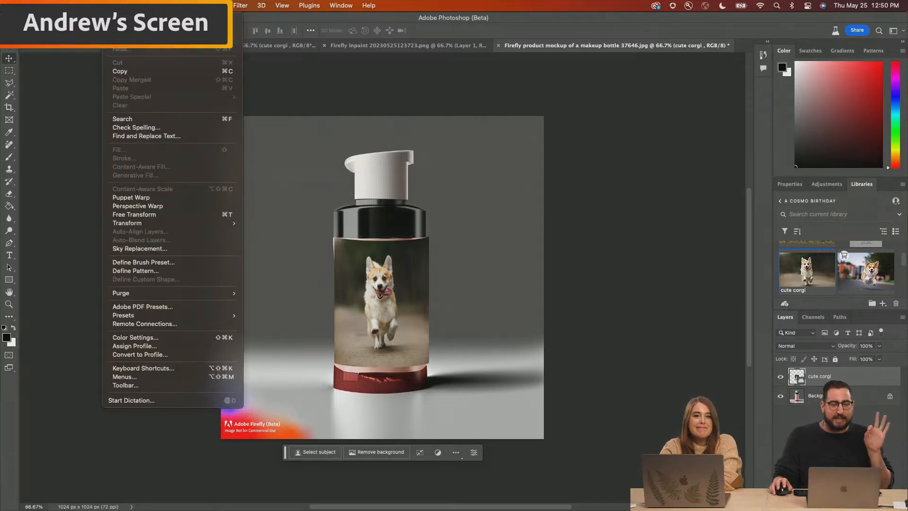
mouse_move(167, 228)
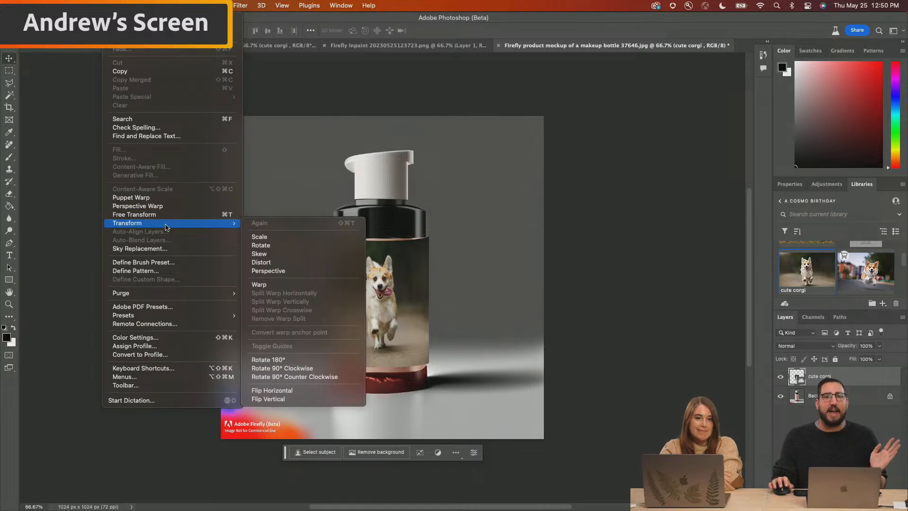
click(324, 285)
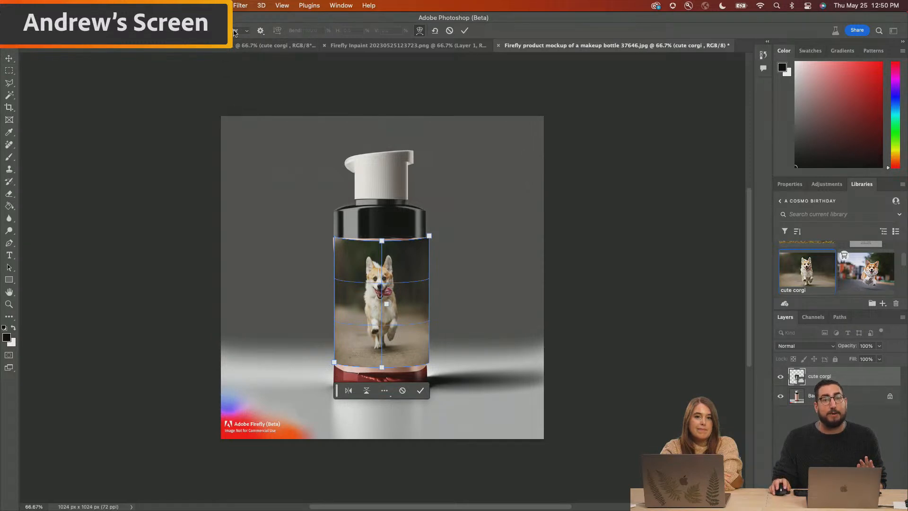
click(236, 30)
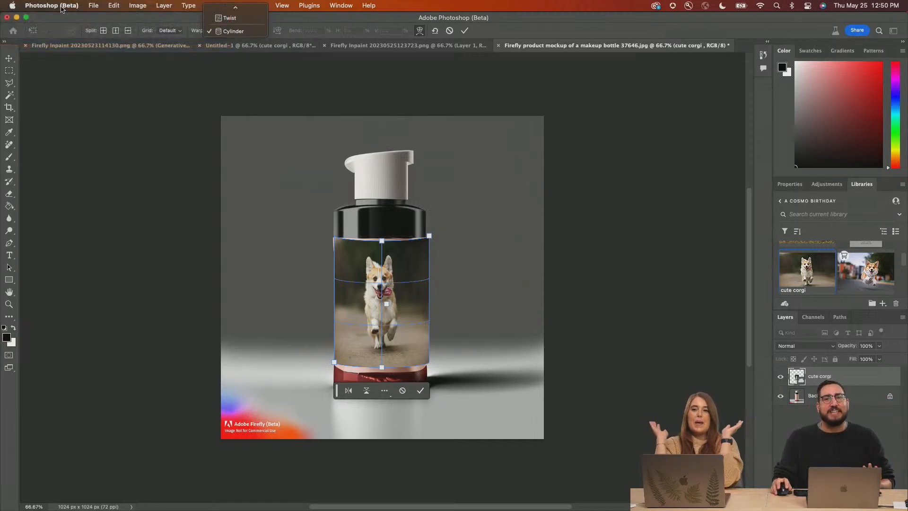
click(112, 5)
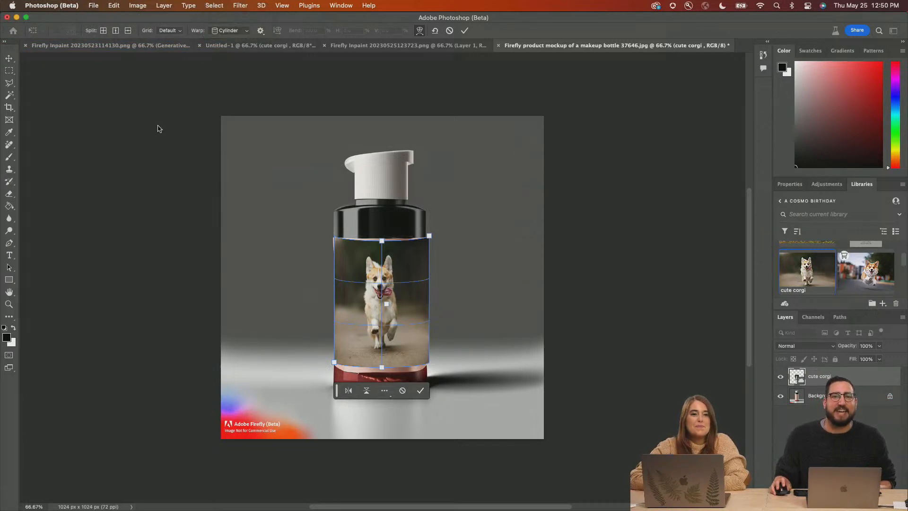
click(113, 6)
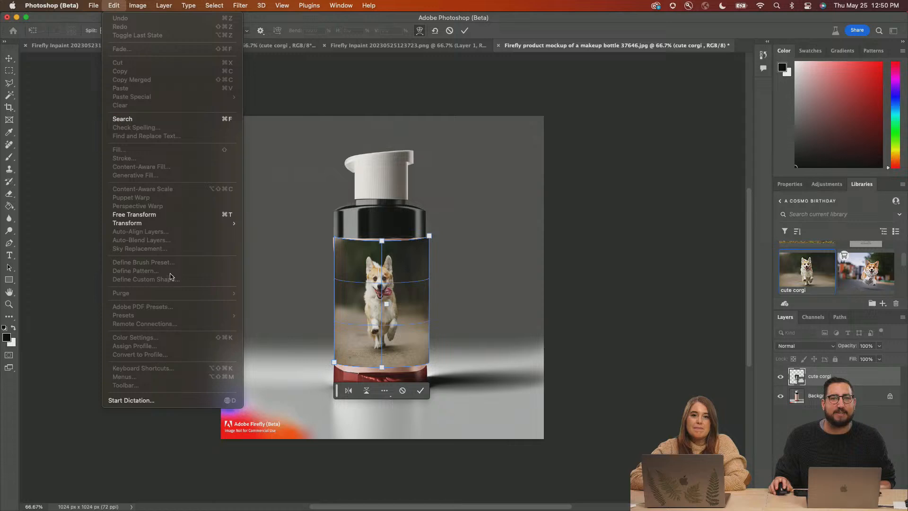
mouse_move(206, 224)
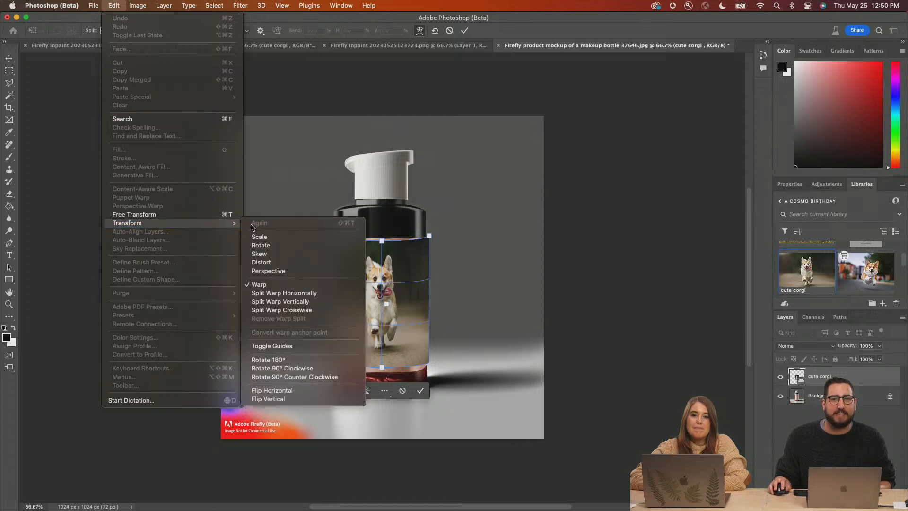
click(263, 284)
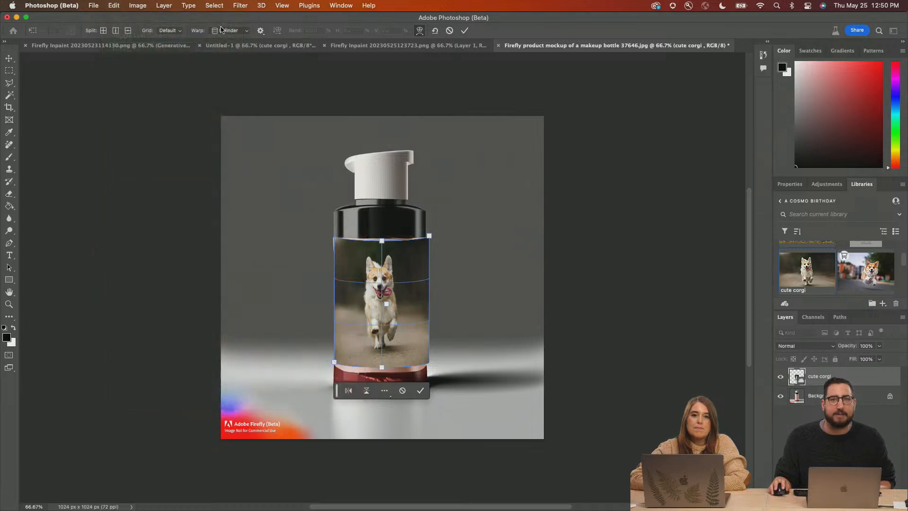
click(227, 31)
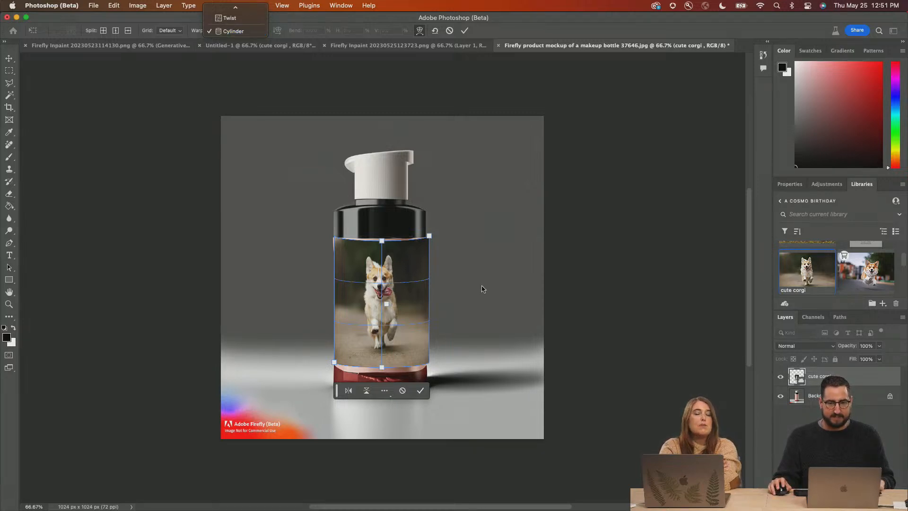
Switch to Chrome, load firefly.adobe.com, dismiss the downloads bar and look over the Firefly home page.
key(super+Tab)
click(214, 40)
text(firefly.adobe.com)
key(Return)
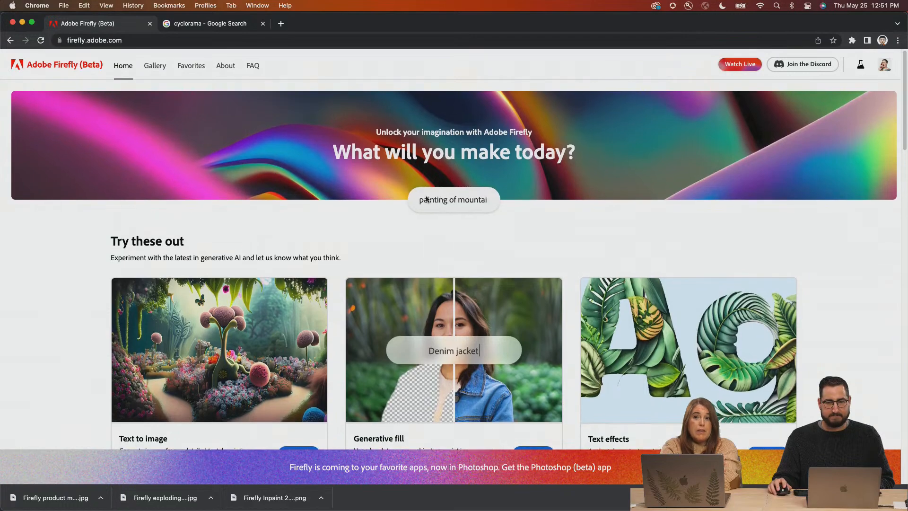
click(897, 498)
scroll(734, 267, down, 1)
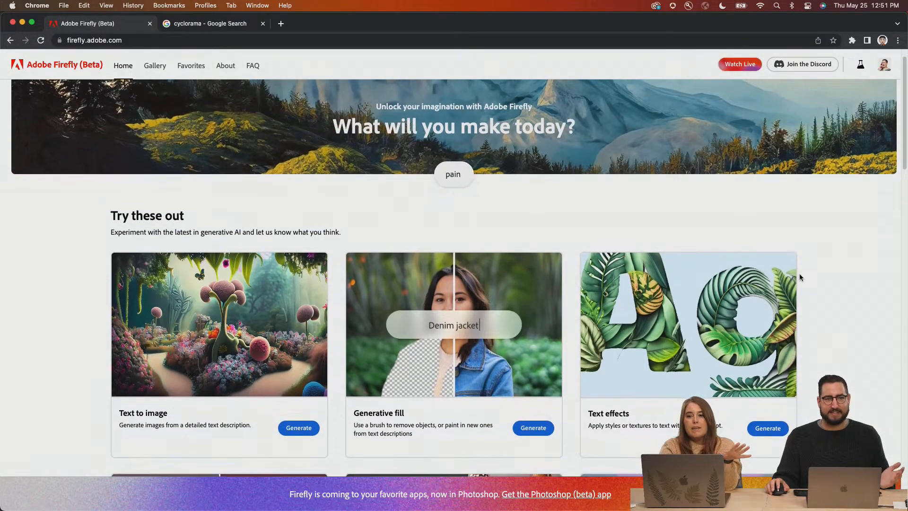
scroll(800, 275, down, 3)
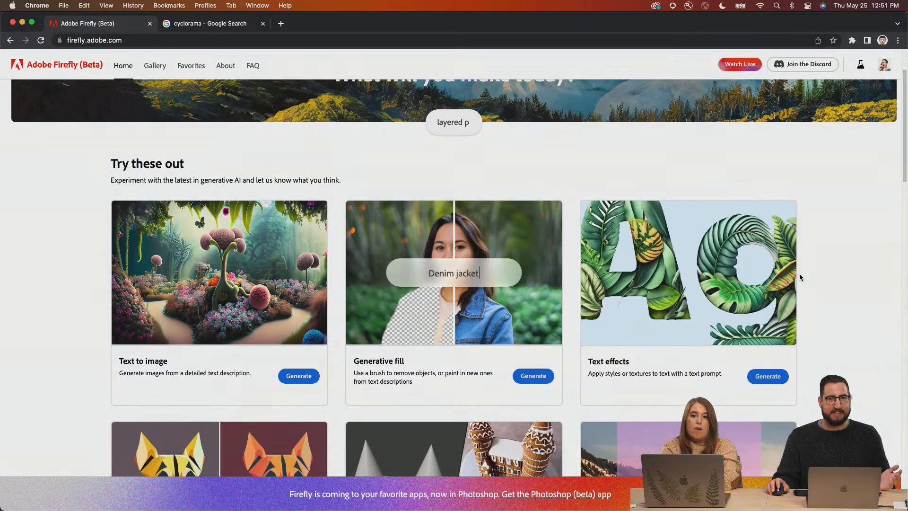
scroll(799, 277, up, 4)
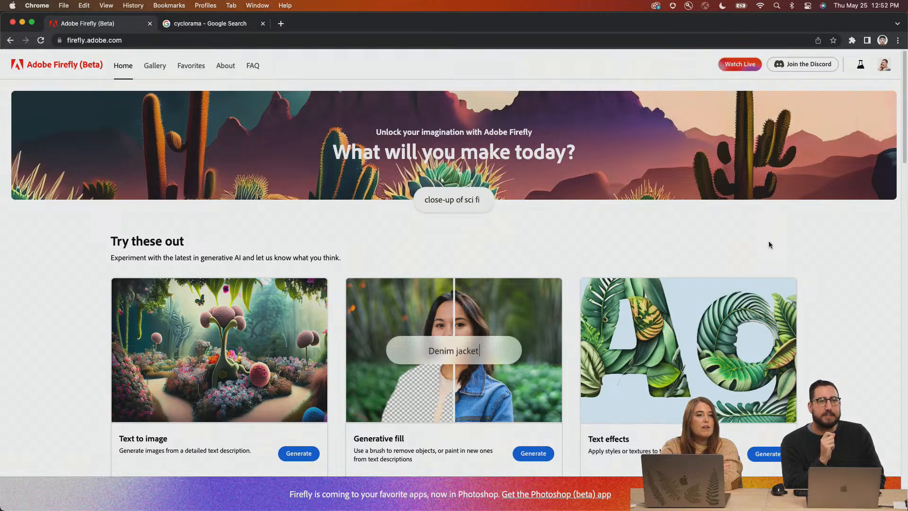
Generate Text to image results from the prompt "sports car product photography shot on a gray cyclorama".
click(193, 339)
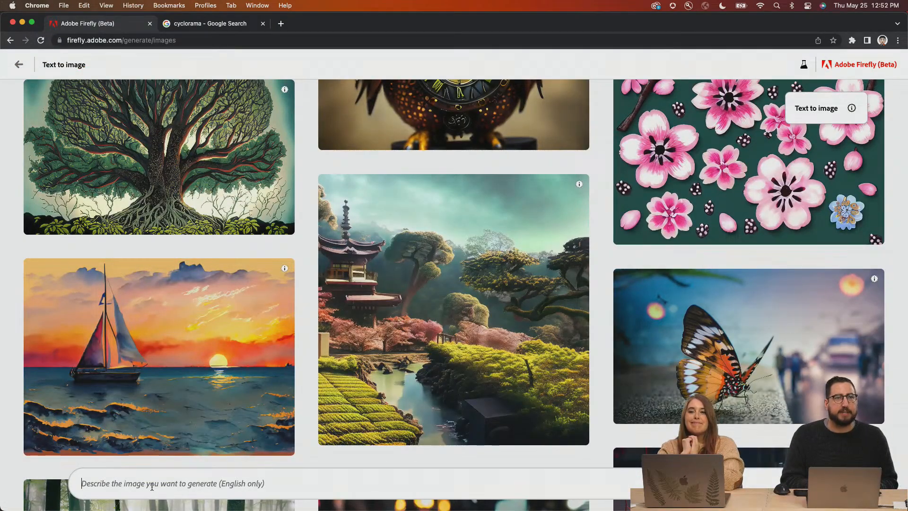
text(sports car product photography shot on a gray cy)
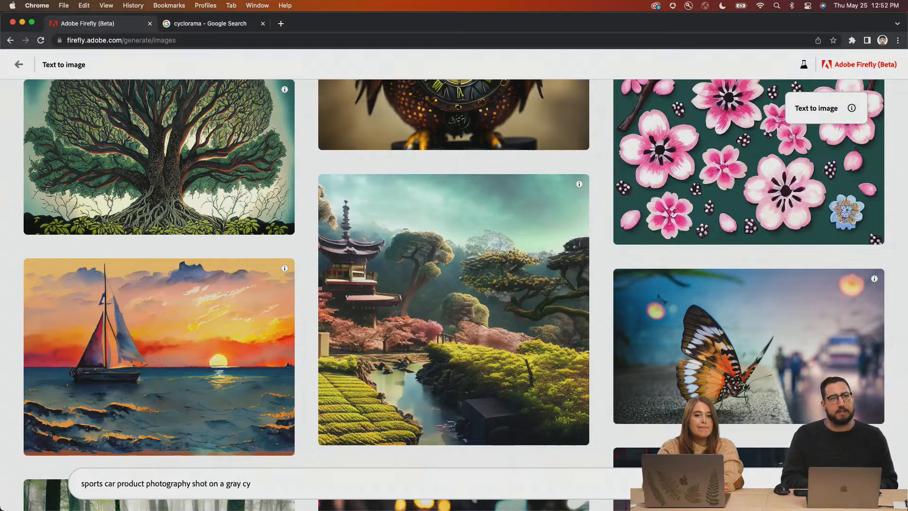
text(clorama)
key(Return)
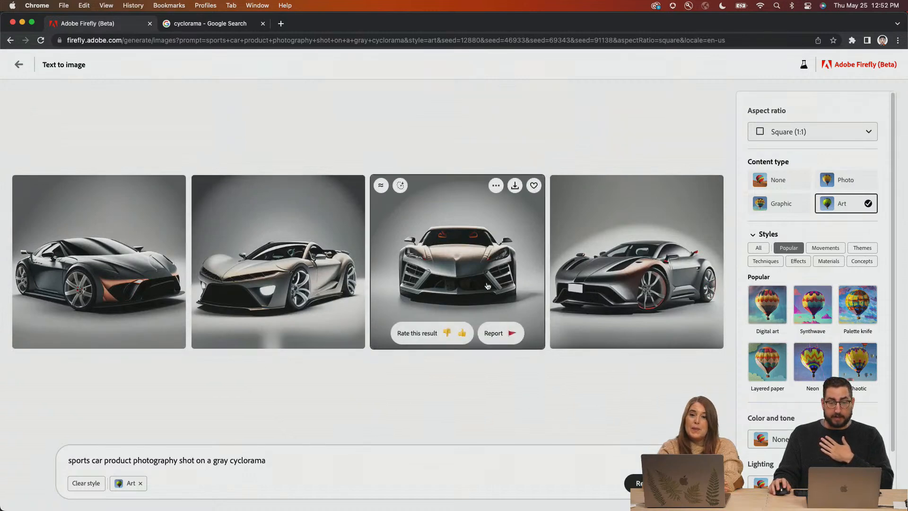
Set the content type to Photo, append "hyperrealistic detail" to the sports car prompt and generate again.
click(846, 180)
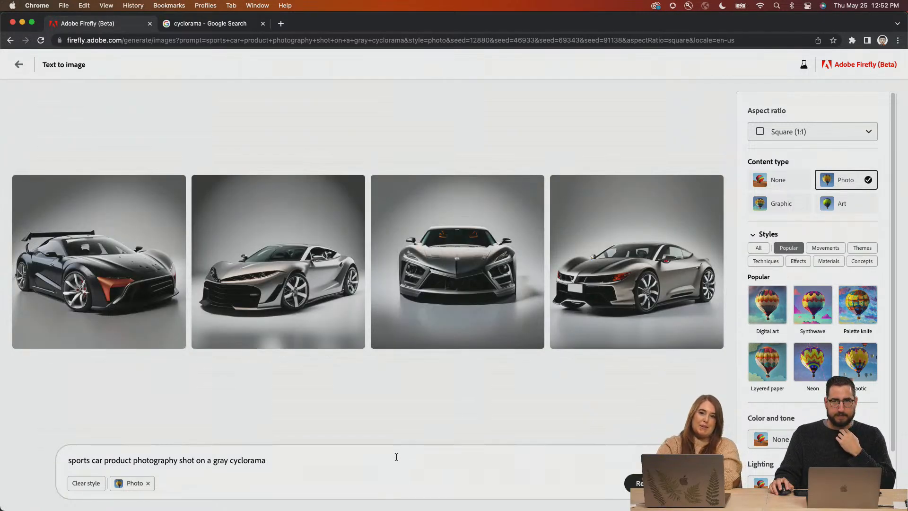
click(397, 457)
text(h)
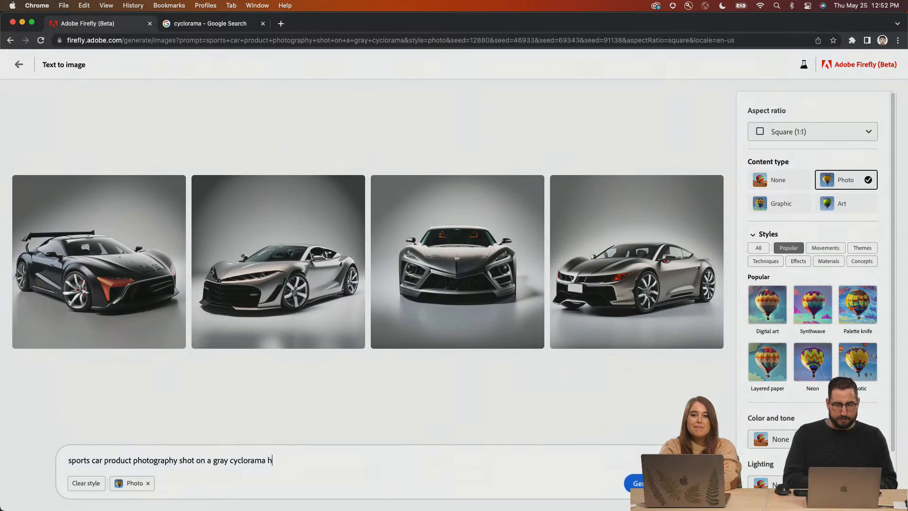
text(yperrealistic de)
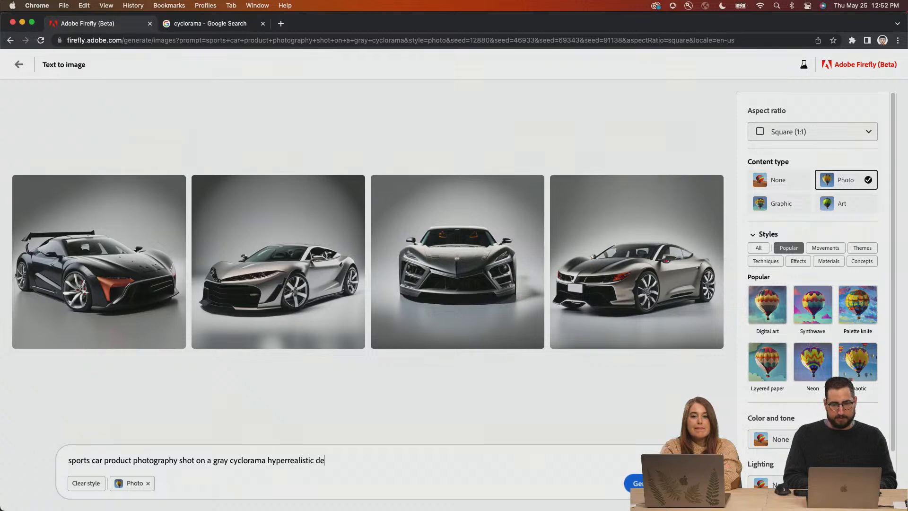
text(tail)
key(Return)
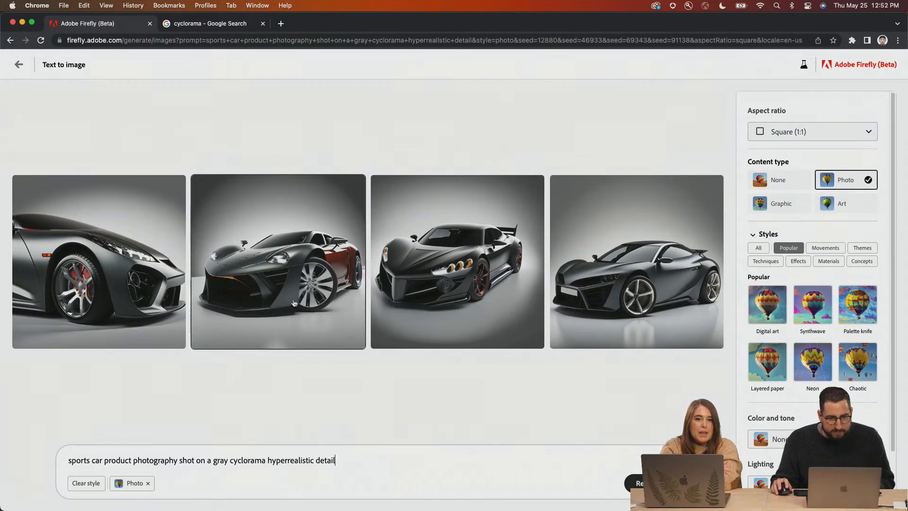
Add the Synthwave style to the sports car prompt alongside the Photo content type and generate the images again.
mouse_move(171, 305)
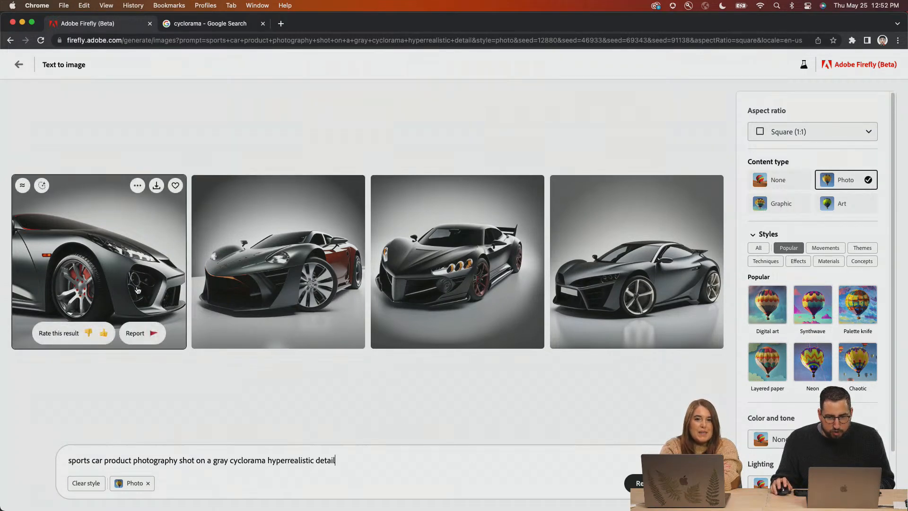
scroll(766, 378, down, 1)
scroll(810, 343, down, 1)
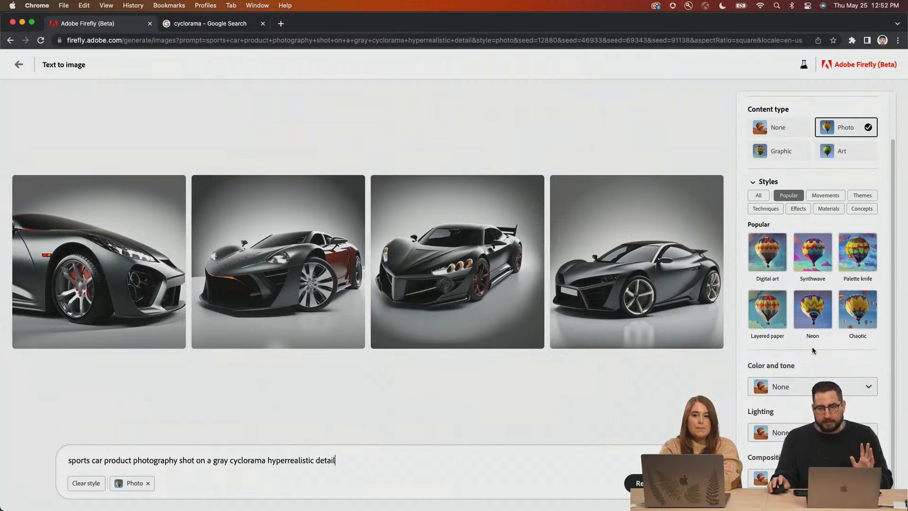
click(820, 258)
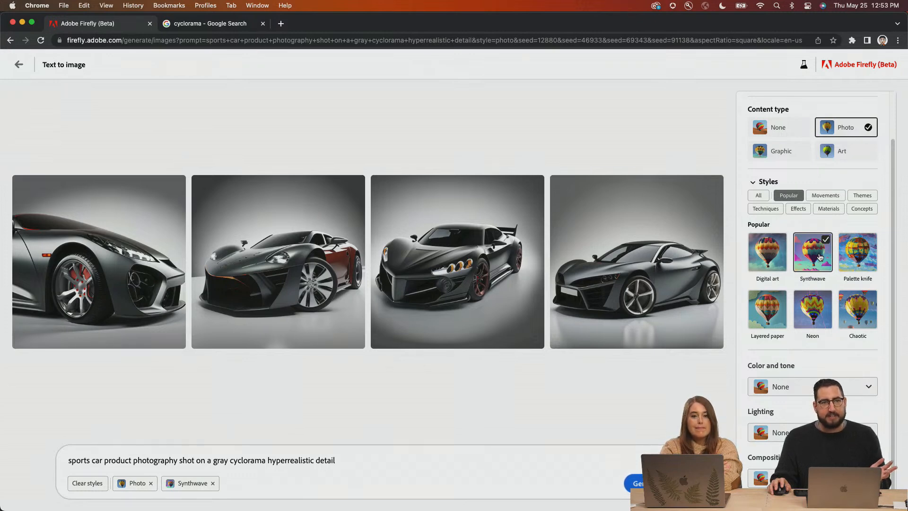
click(635, 483)
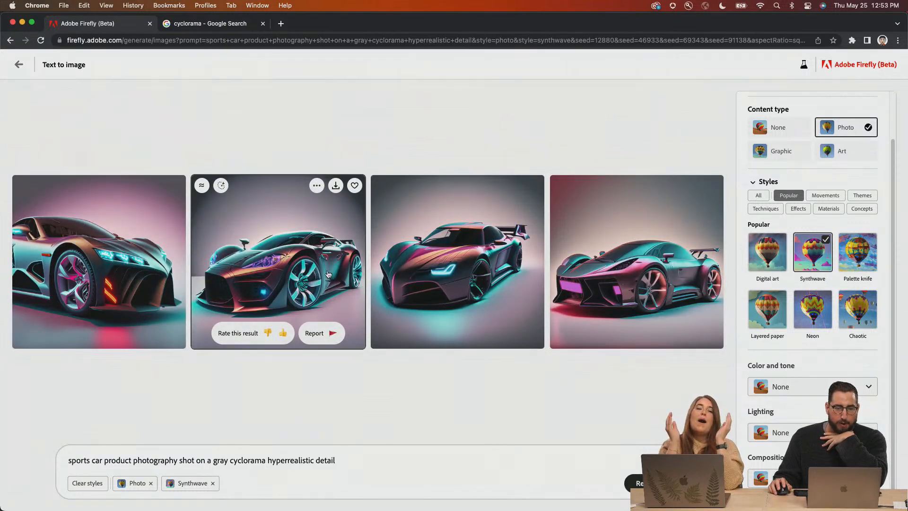
Enlarge the fourth Synthwave sports car image to inspect it, and close the enlarged view.
click(581, 261)
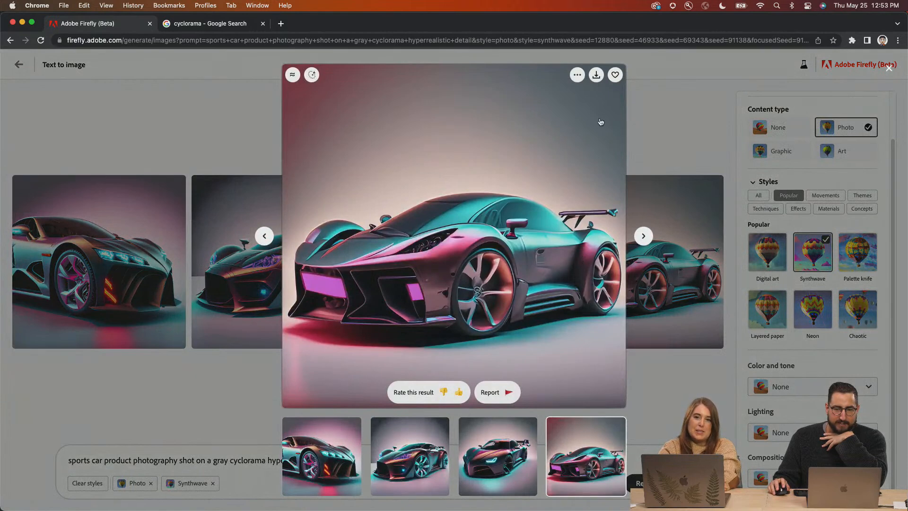
mouse_move(608, 83)
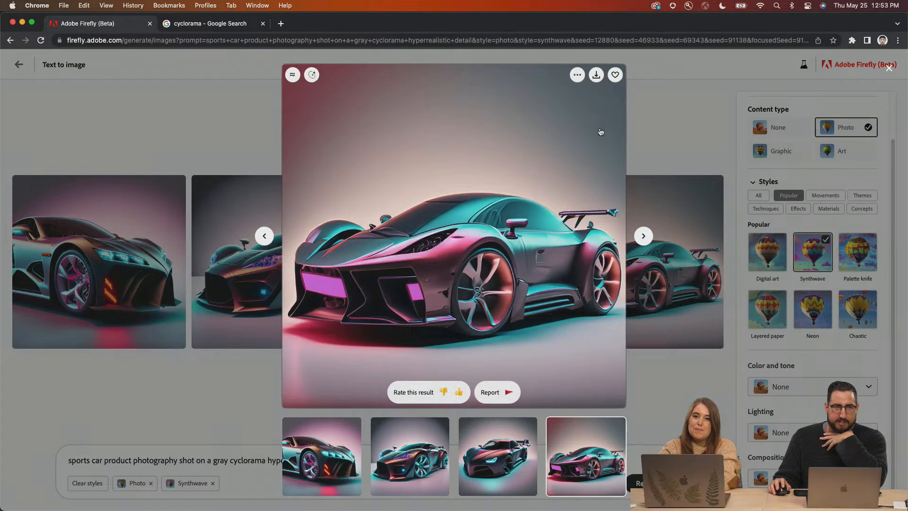
click(688, 122)
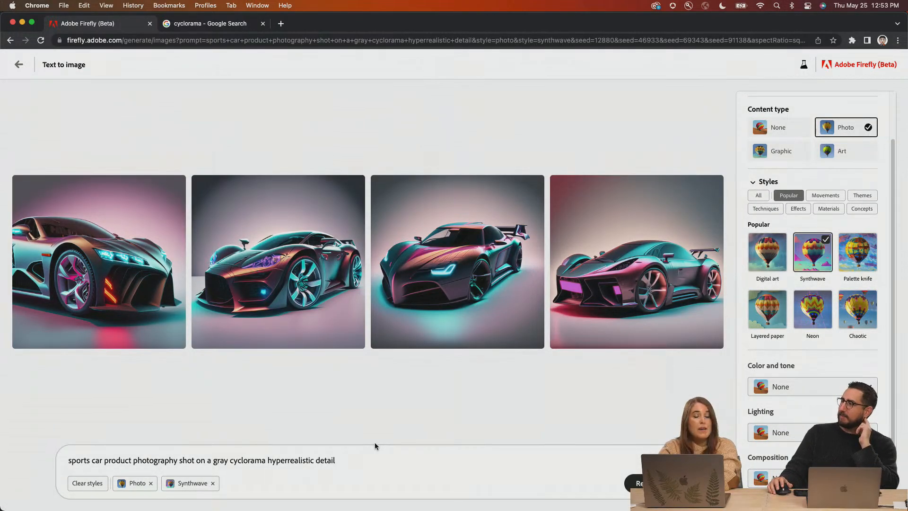
Start a fresh Text to image generation with the prompt "red and yellow seamless pattern tile of flowers" and enlarge the fourth result.
mouse_move(126, 221)
triple_click(169, 459)
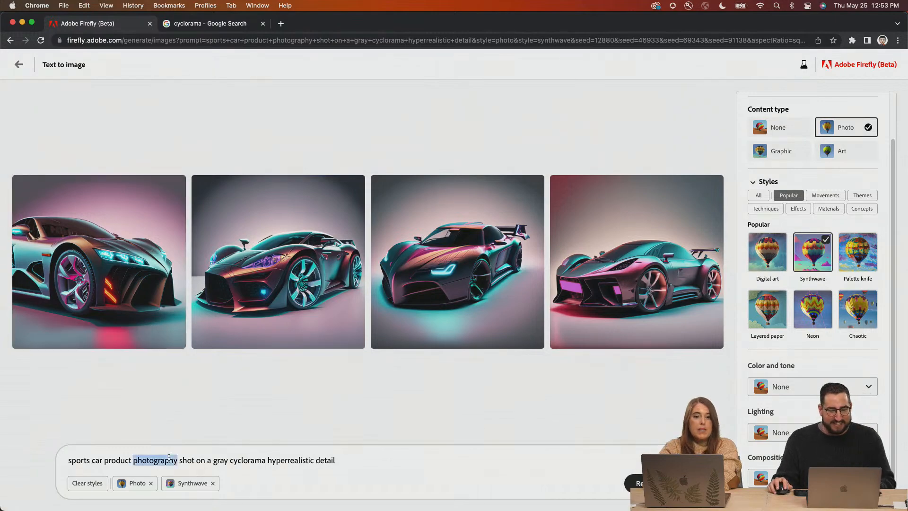
click(19, 65)
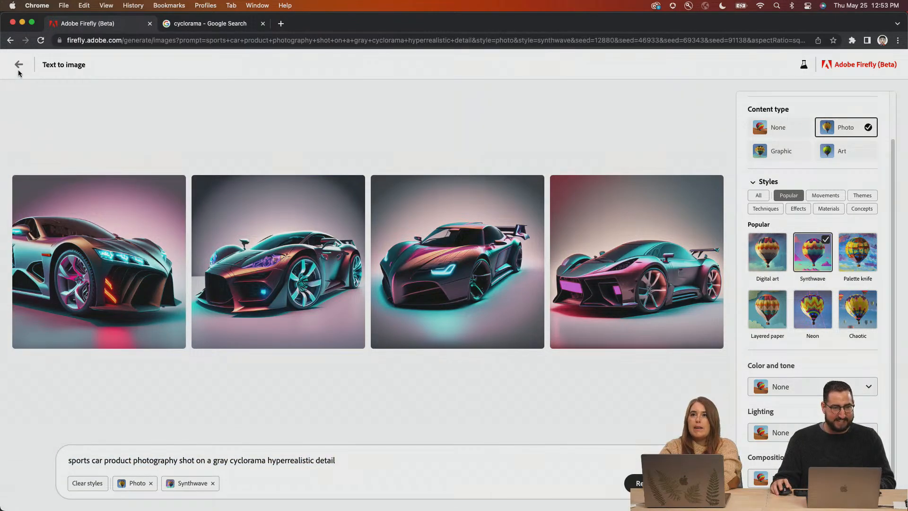
click(189, 483)
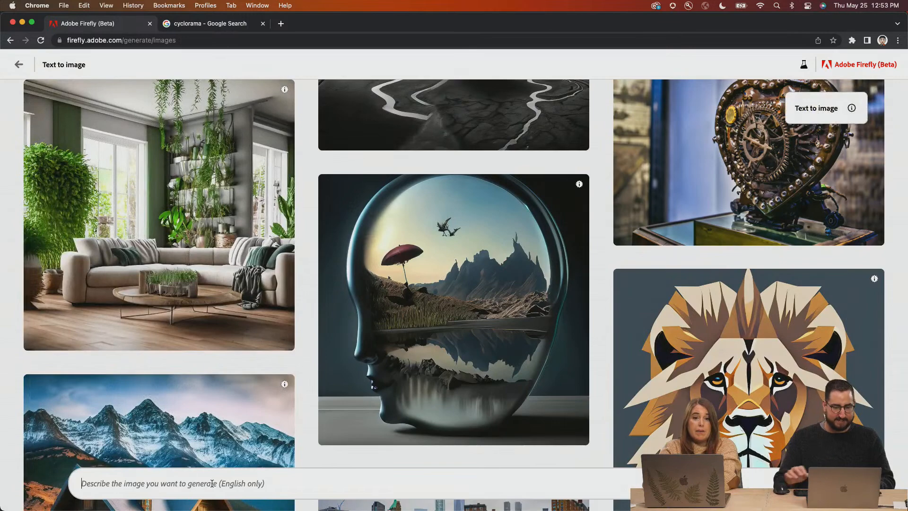
text(red an)
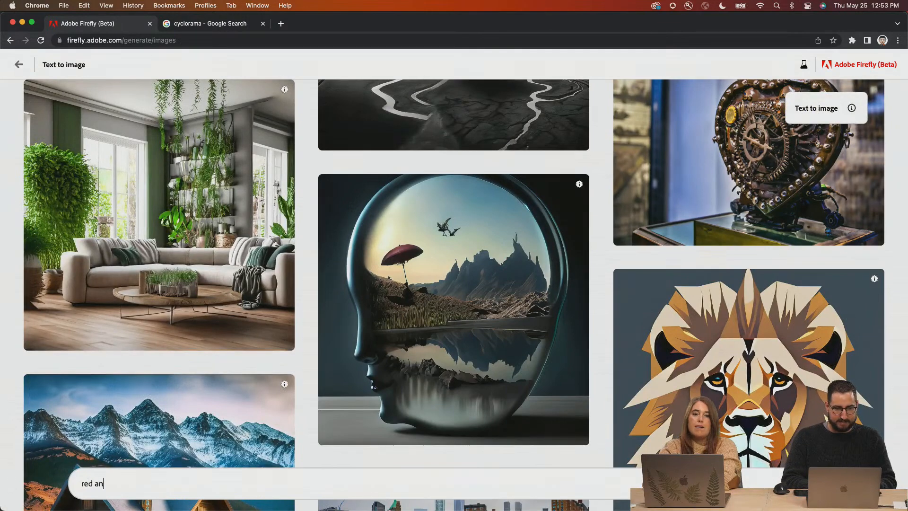
text(d yellow seamless pattern tile of flowers)
key(Return)
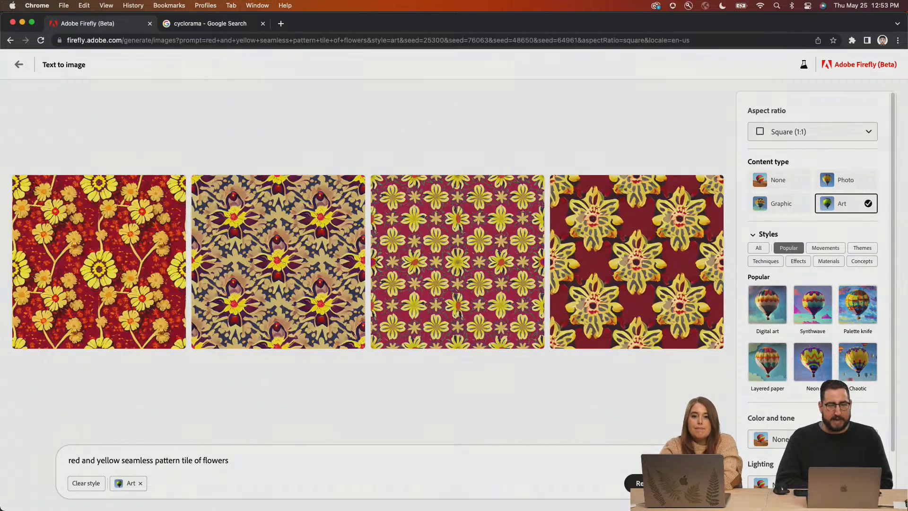
click(608, 262)
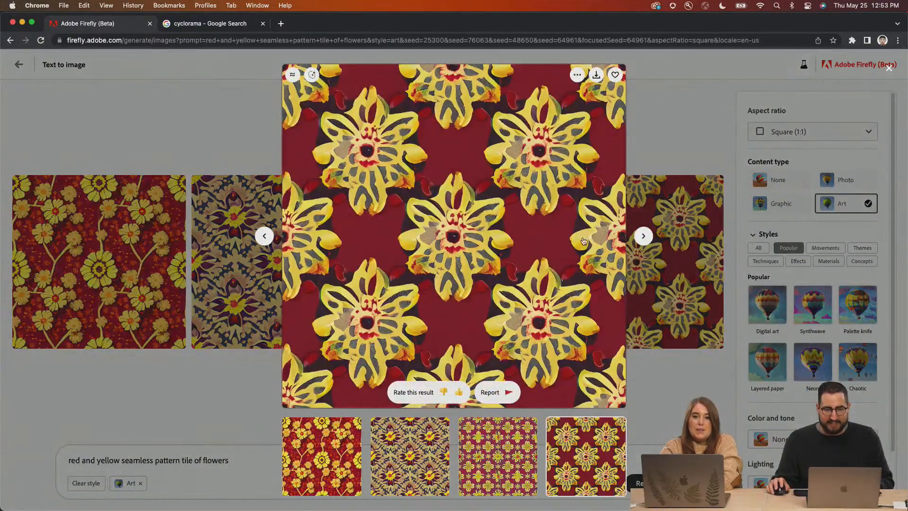